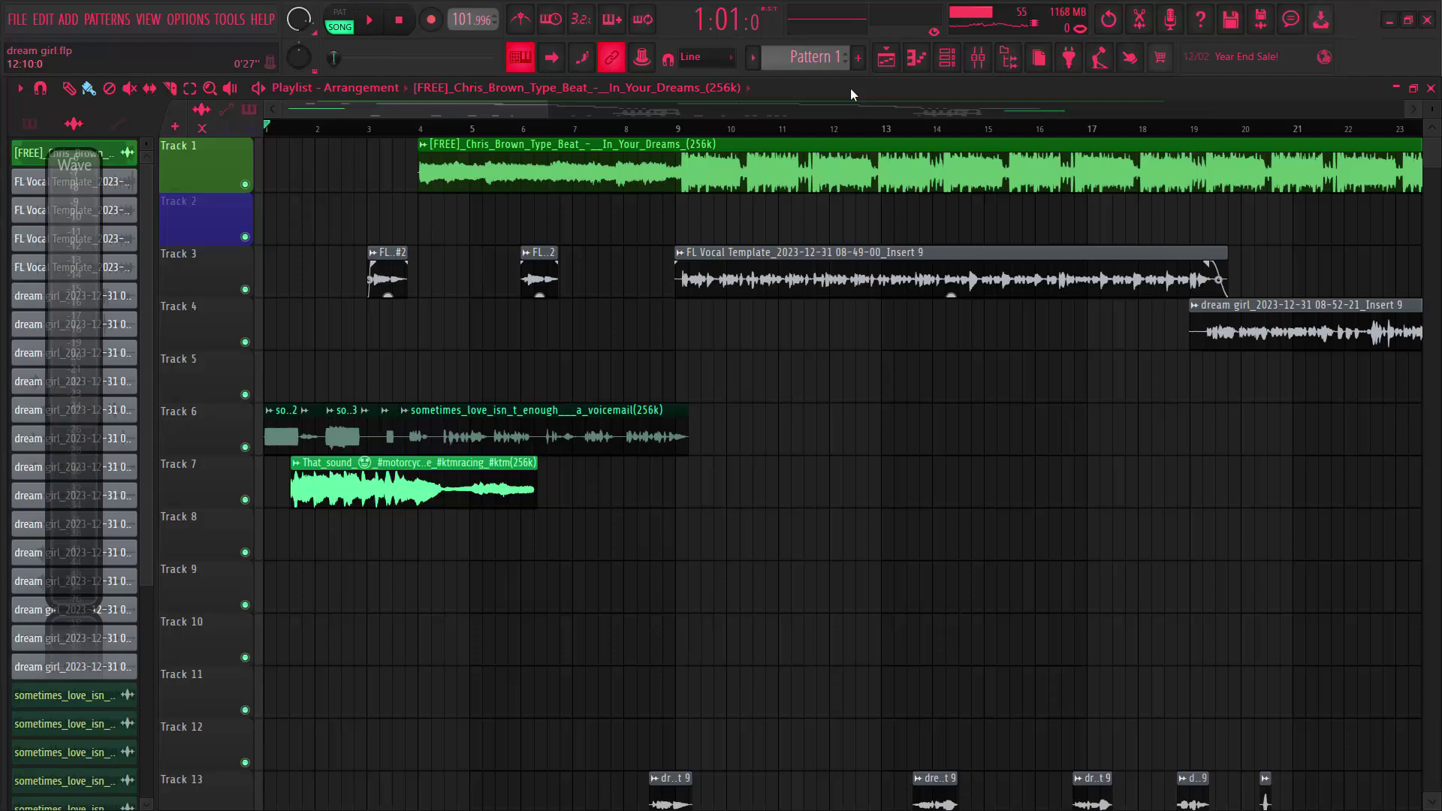
Play the song from the start and look over the beat and vocal clips across the playlist.
drag(481, 109, 595, 102)
scroll(682, 419, down, 5)
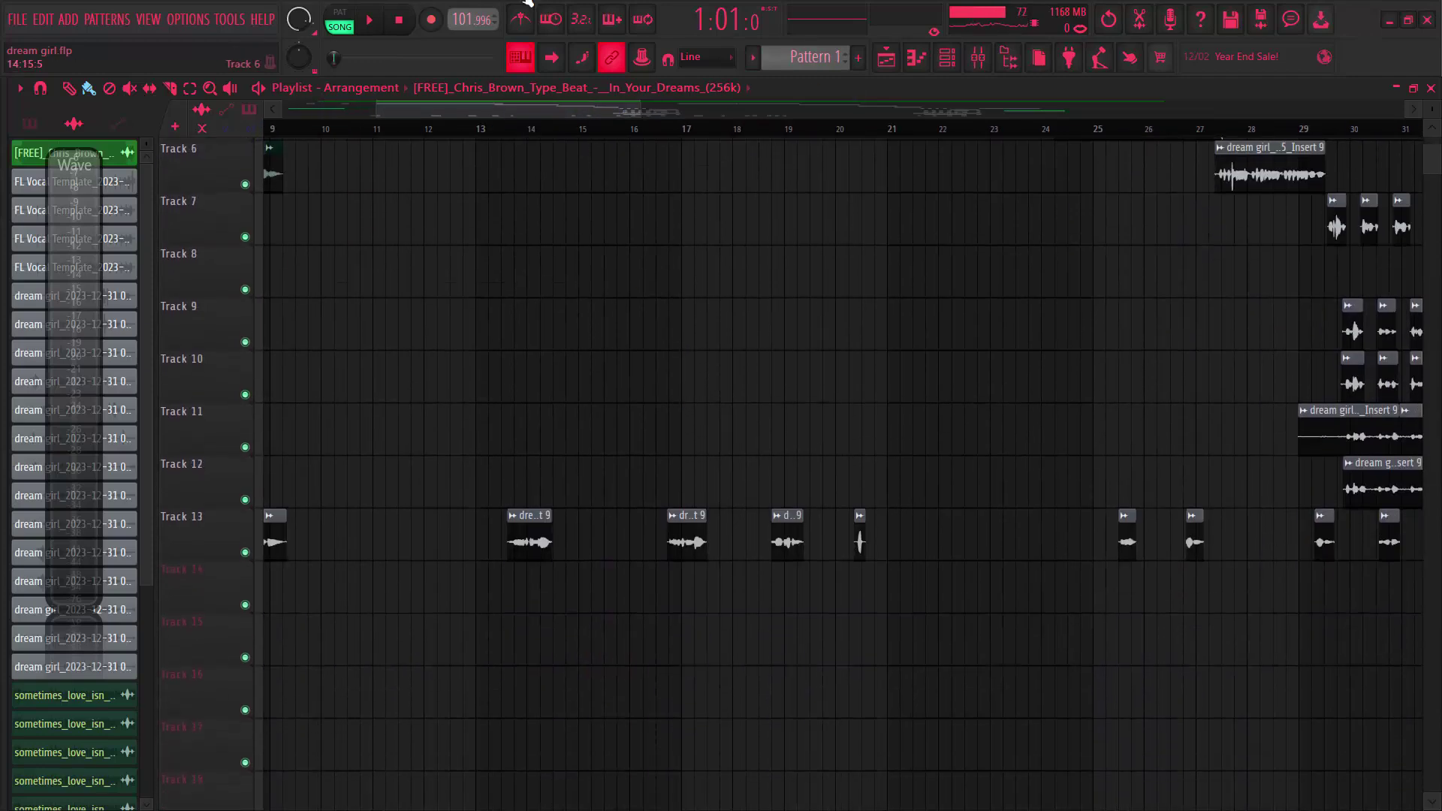
drag(554, 106, 421, 166)
scroll(559, 261, up, 4)
scroll(562, 263, up, 2)
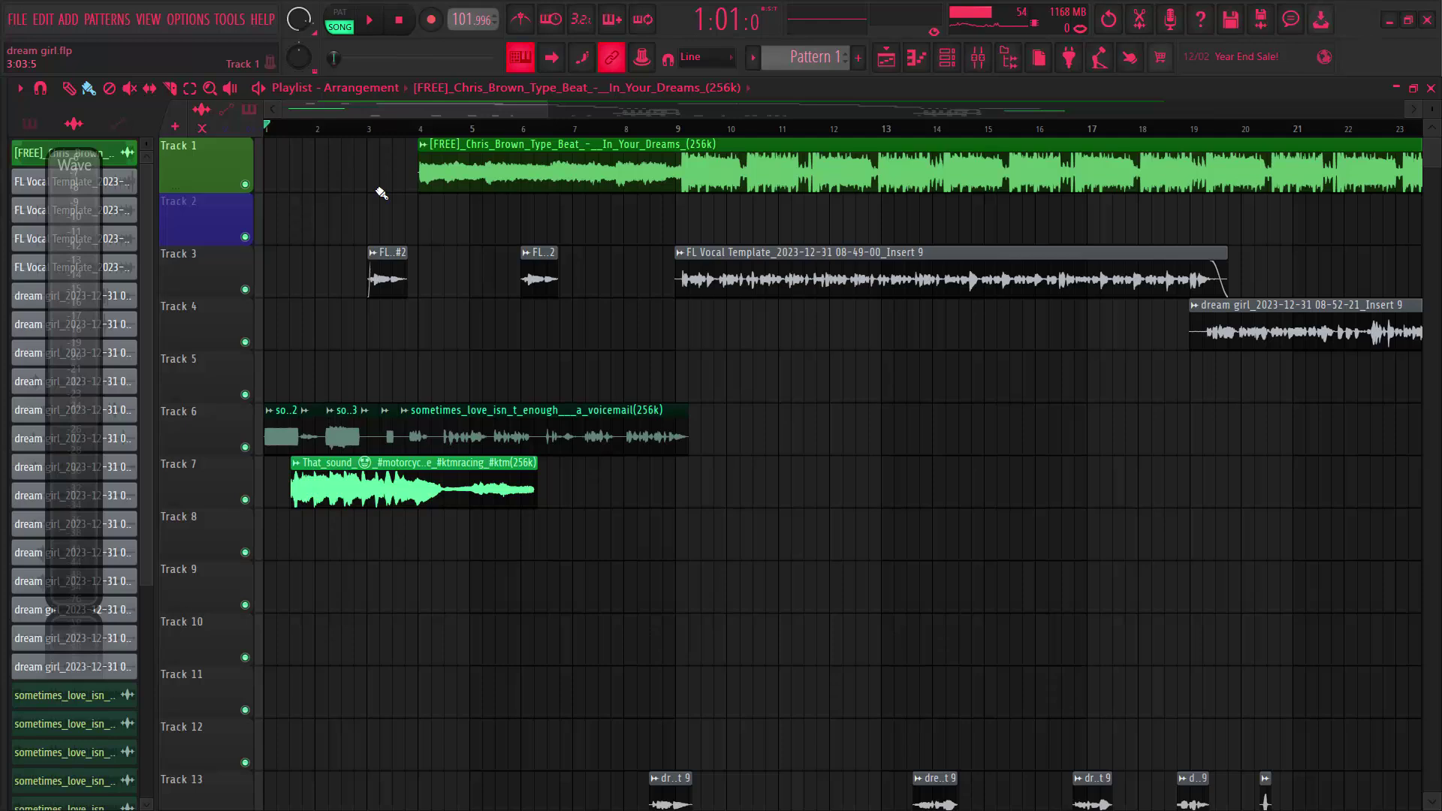
key(space)
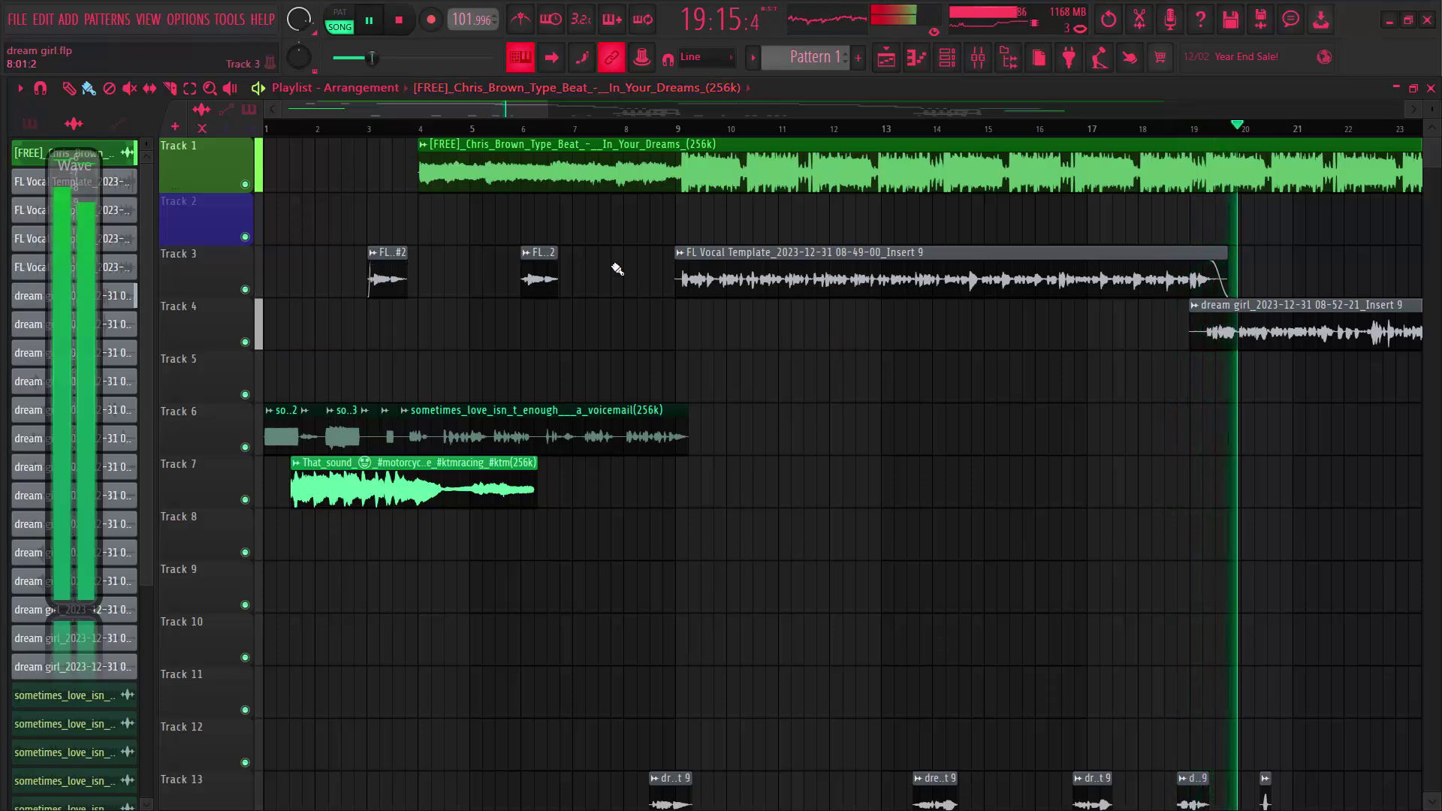
scroll(783, 319, down, 1)
scroll(786, 322, up, 1)
drag(508, 106, 618, 100)
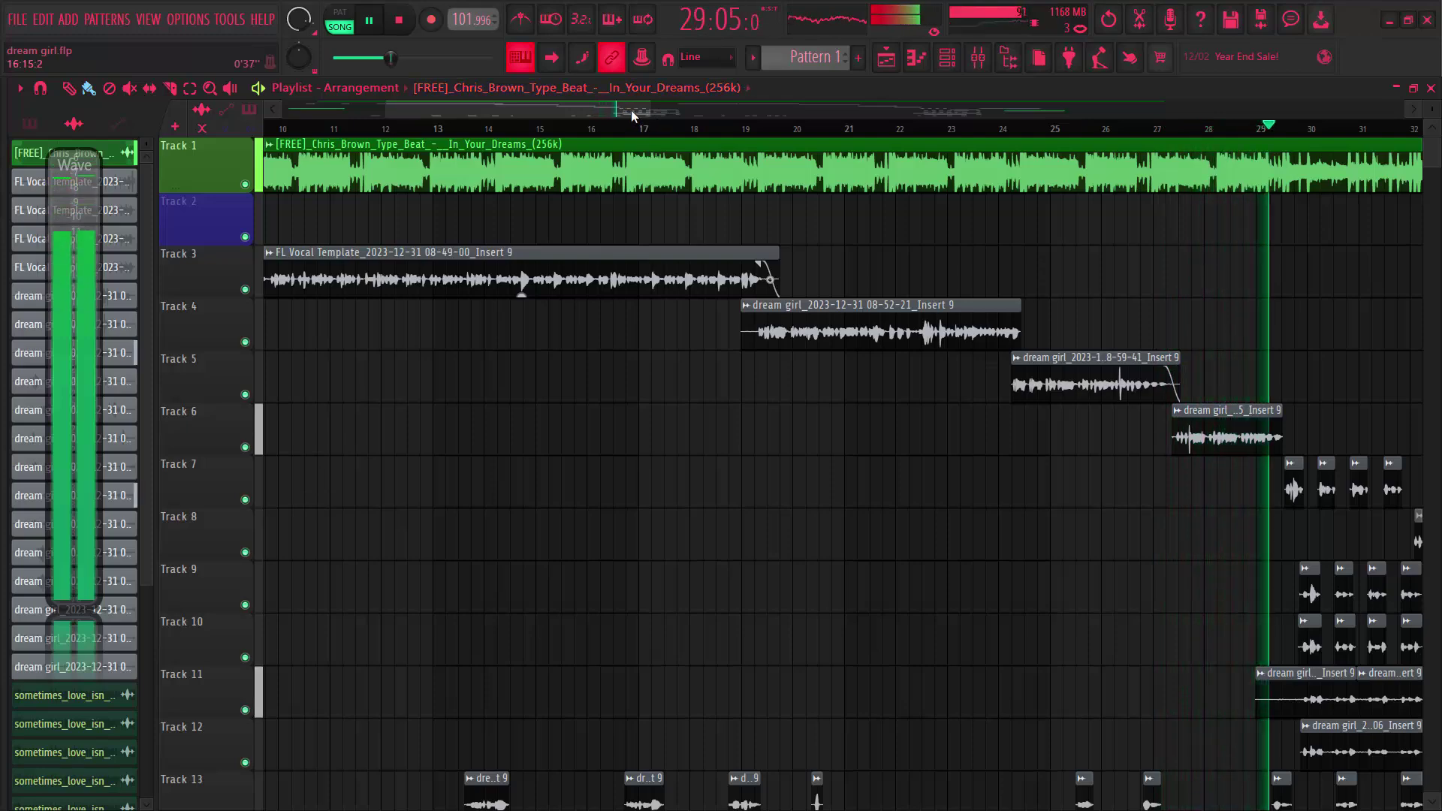
drag(631, 110, 675, 107)
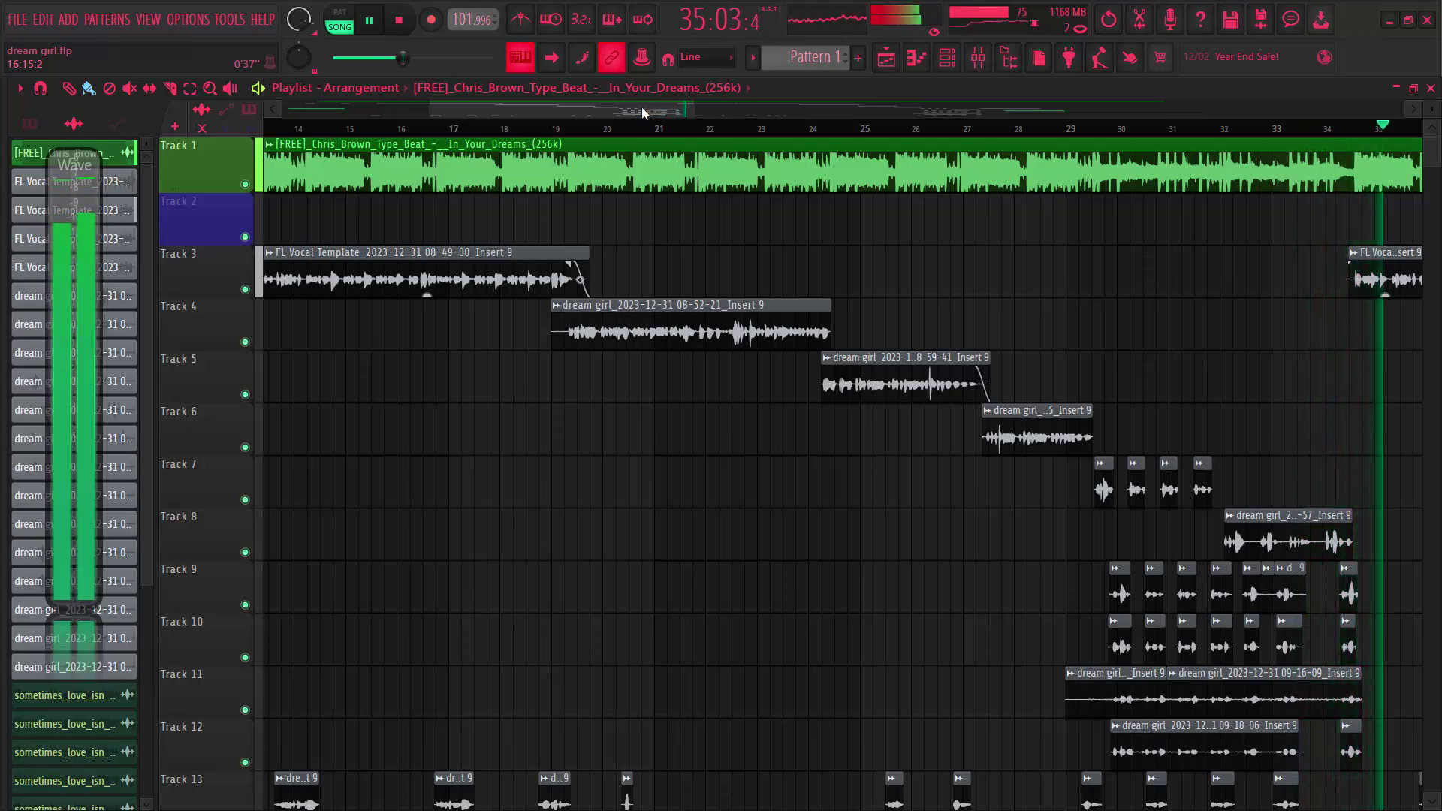
key(space)
Examine the clip layout of the whole arrangement and play the song from its beginning.
drag(630, 106, 499, 150)
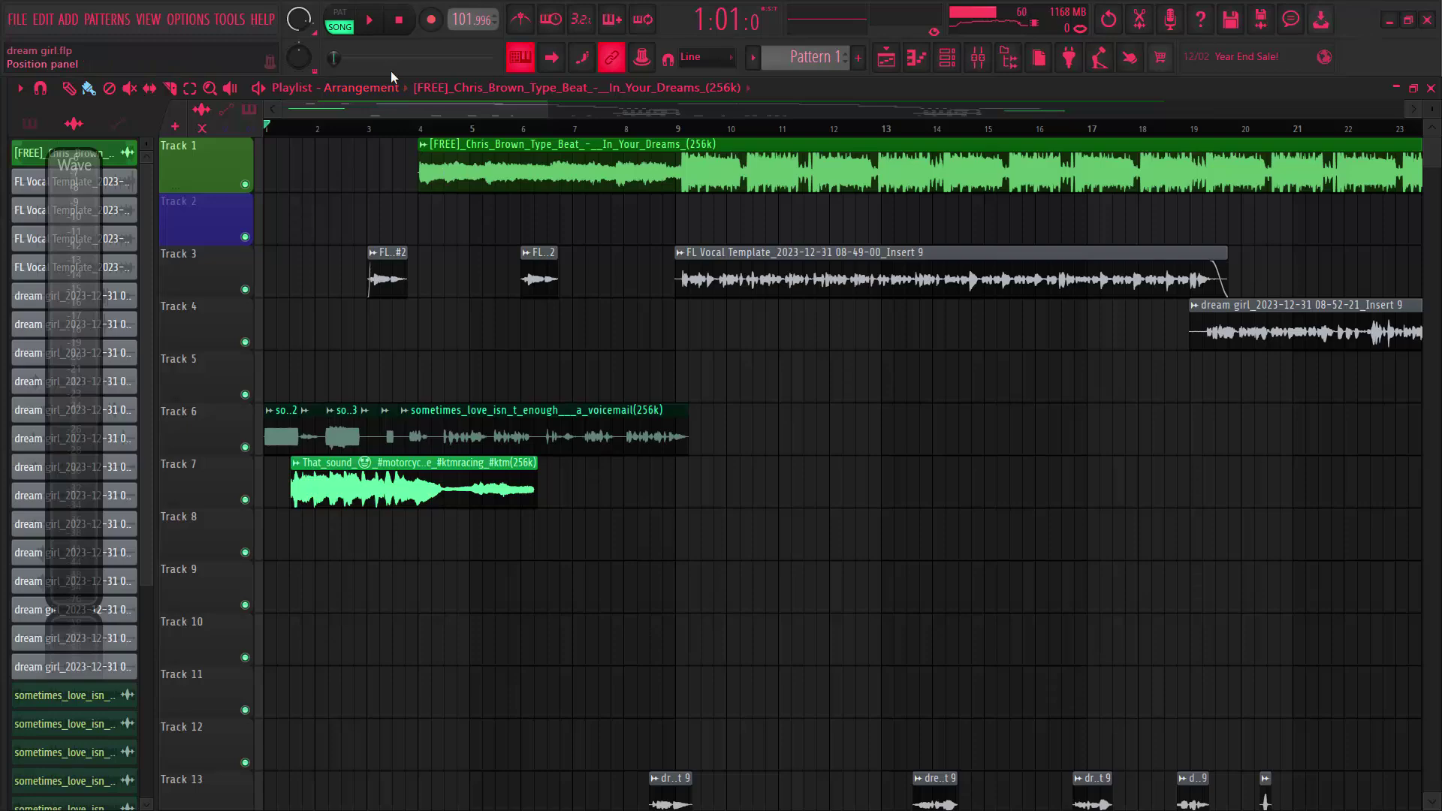
drag(438, 115, 665, 155)
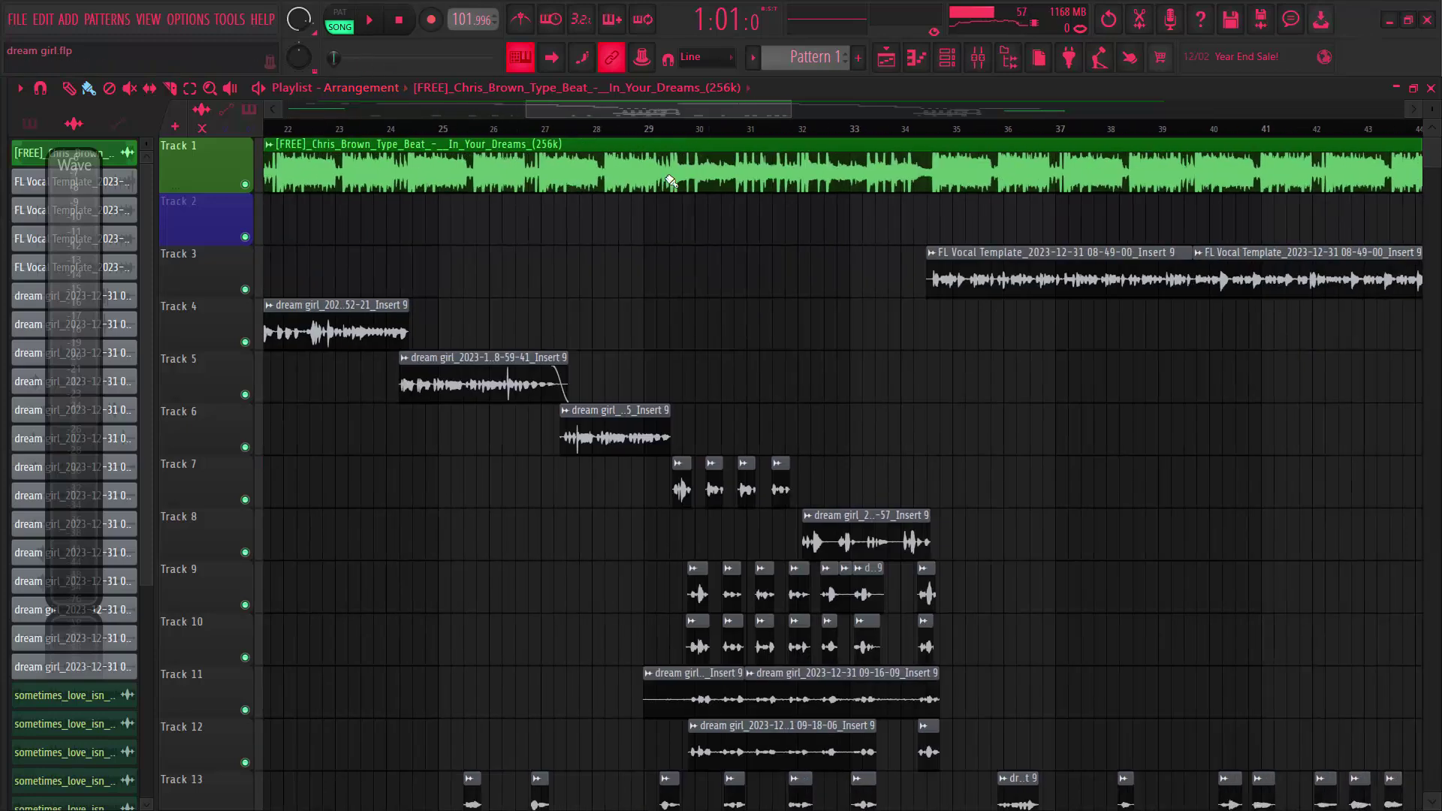
drag(599, 116, 1114, 125)
drag(987, 138, 103, 184)
scroll(796, 311, up, 1)
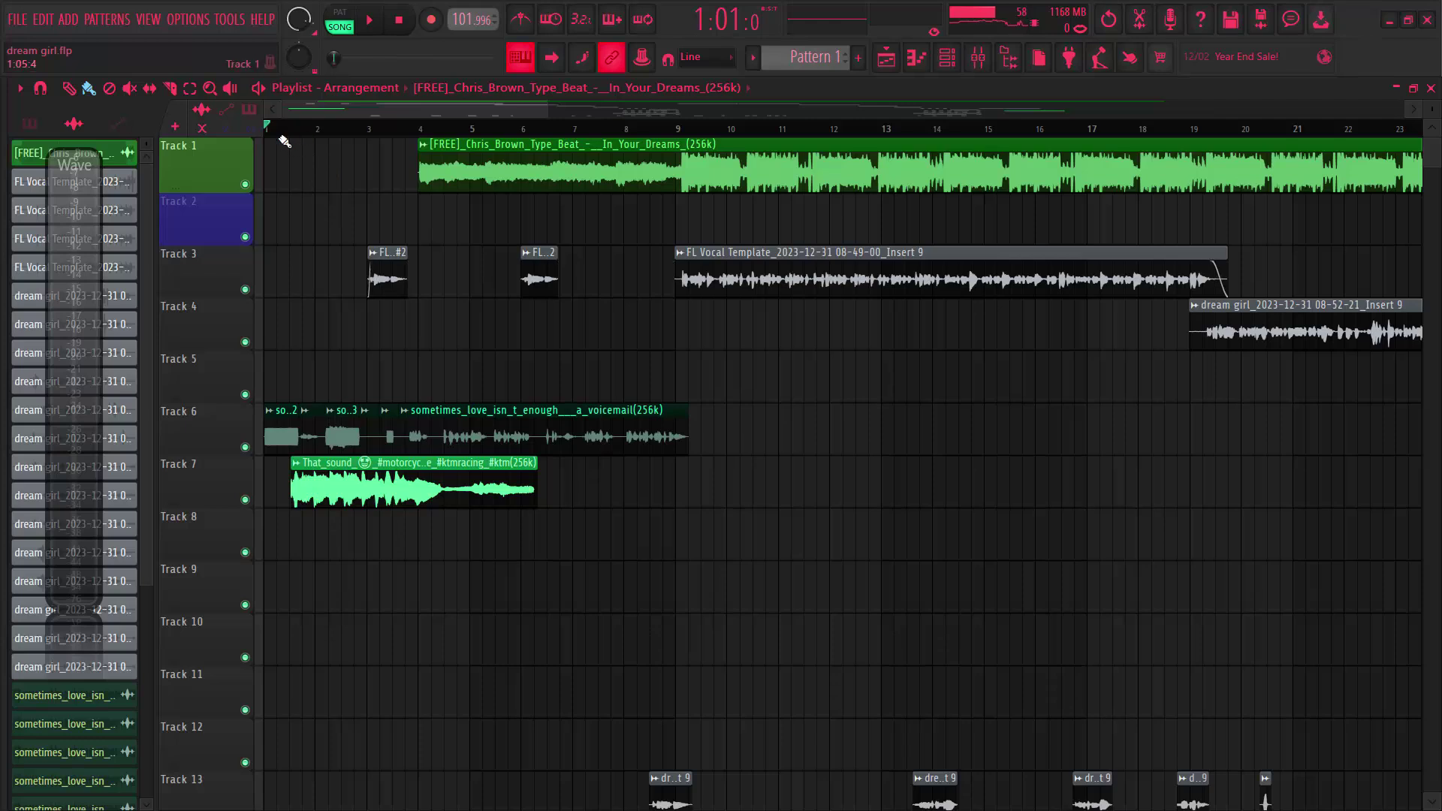
key(space)
Open the motorcycle sound clip's settings on Track 7, preview its audio and close the settings.
click(326, 498)
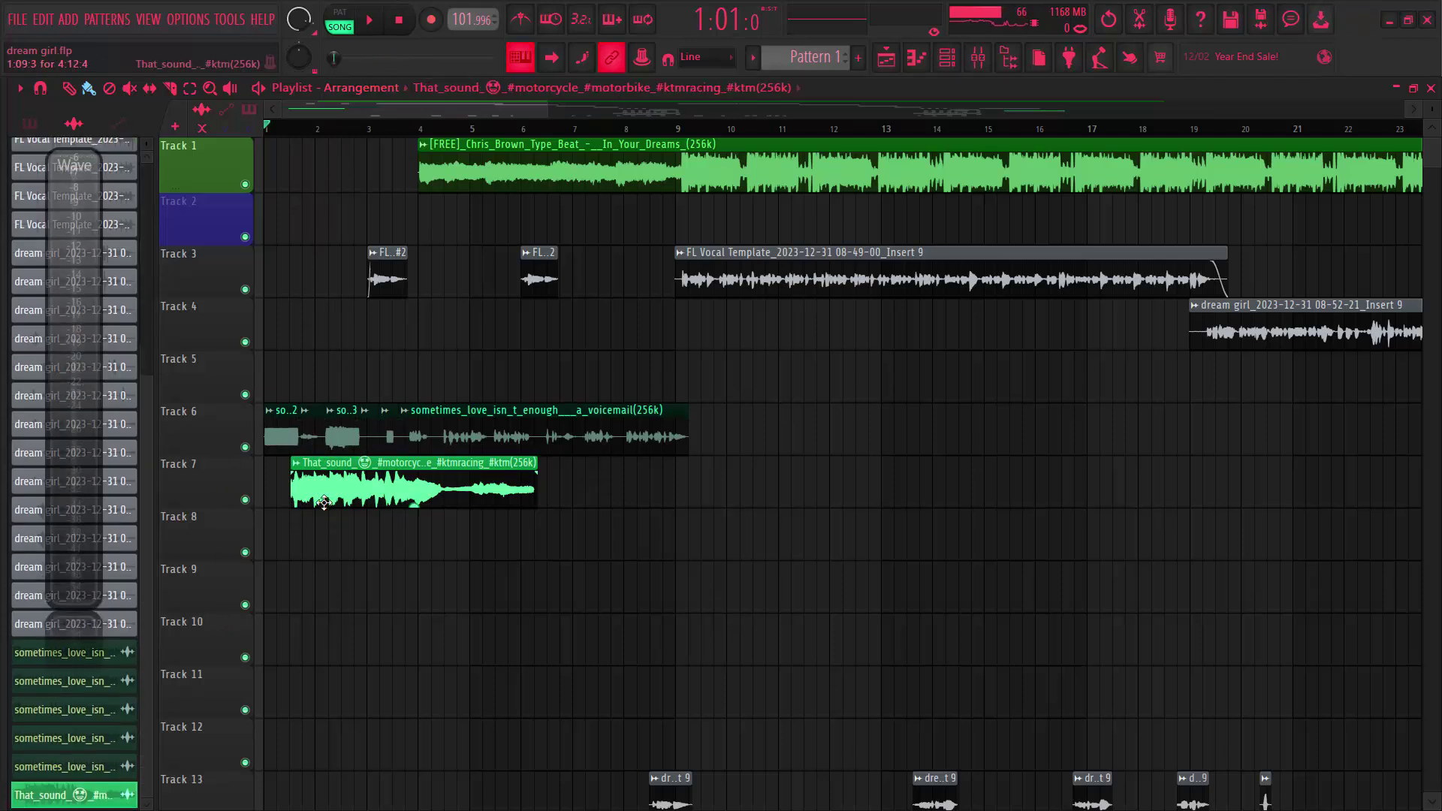
double_click(328, 493)
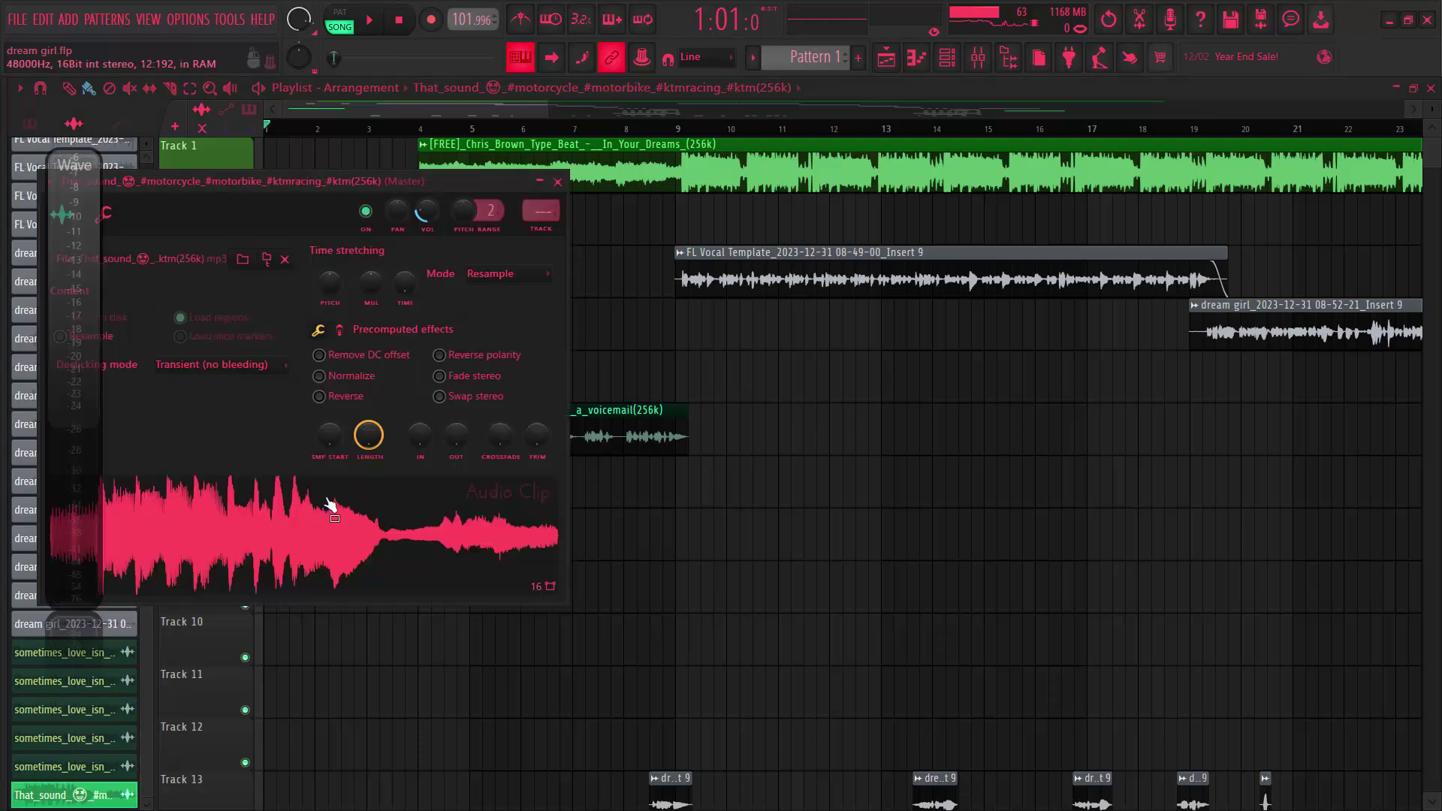
click(300, 542)
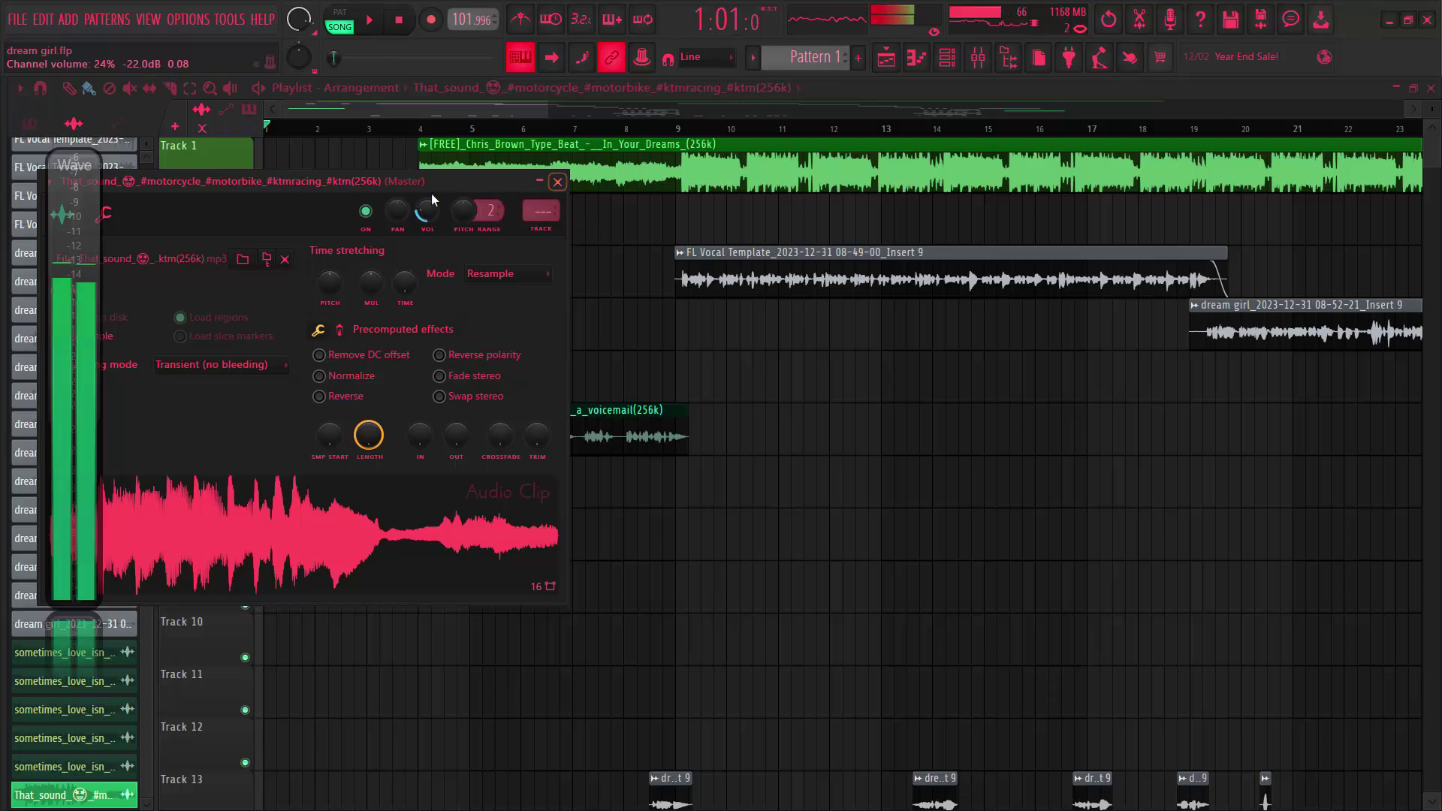
drag(371, 185, 567, 206)
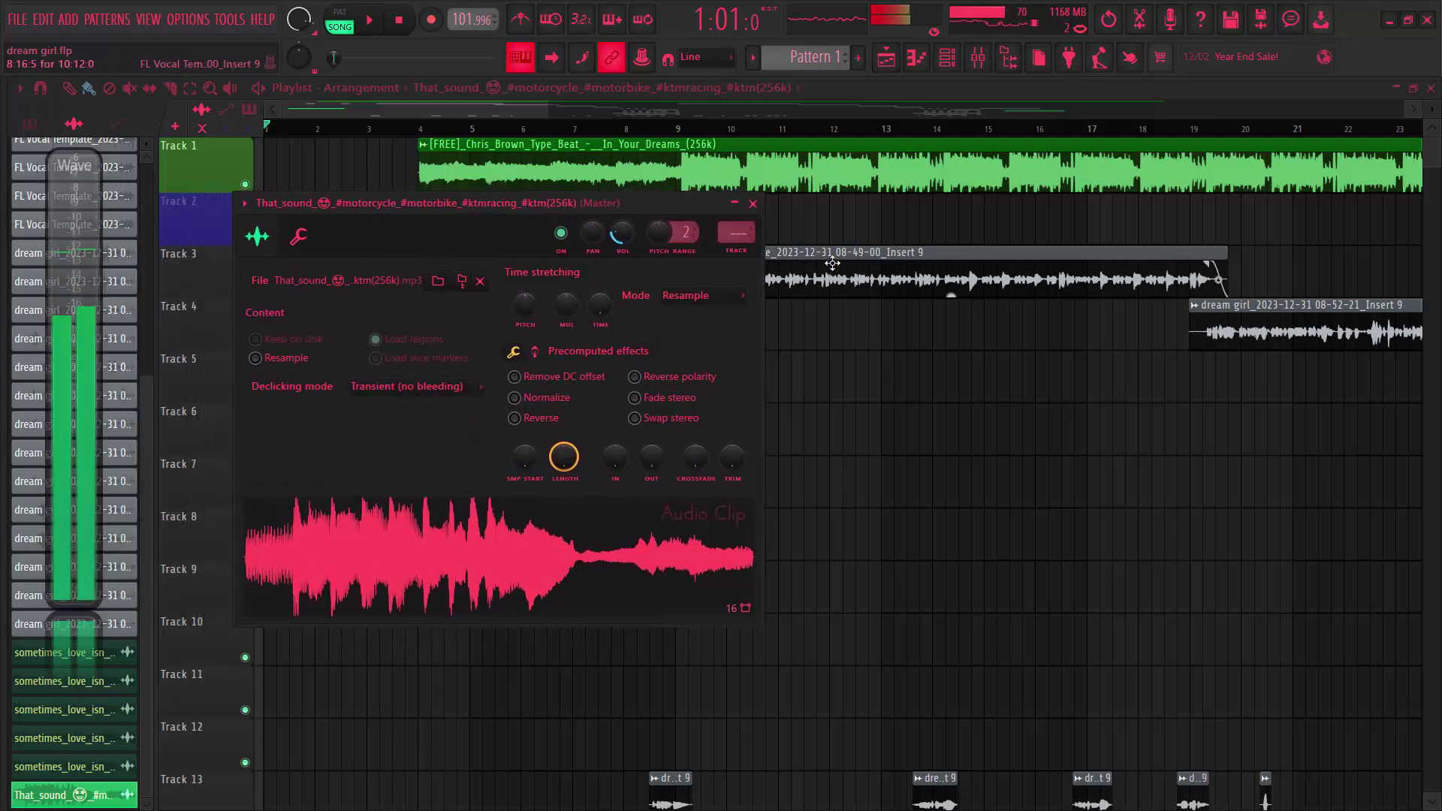
click(753, 204)
Play the intro from bar 1 and the first vocal section from bar 9.
key(space)
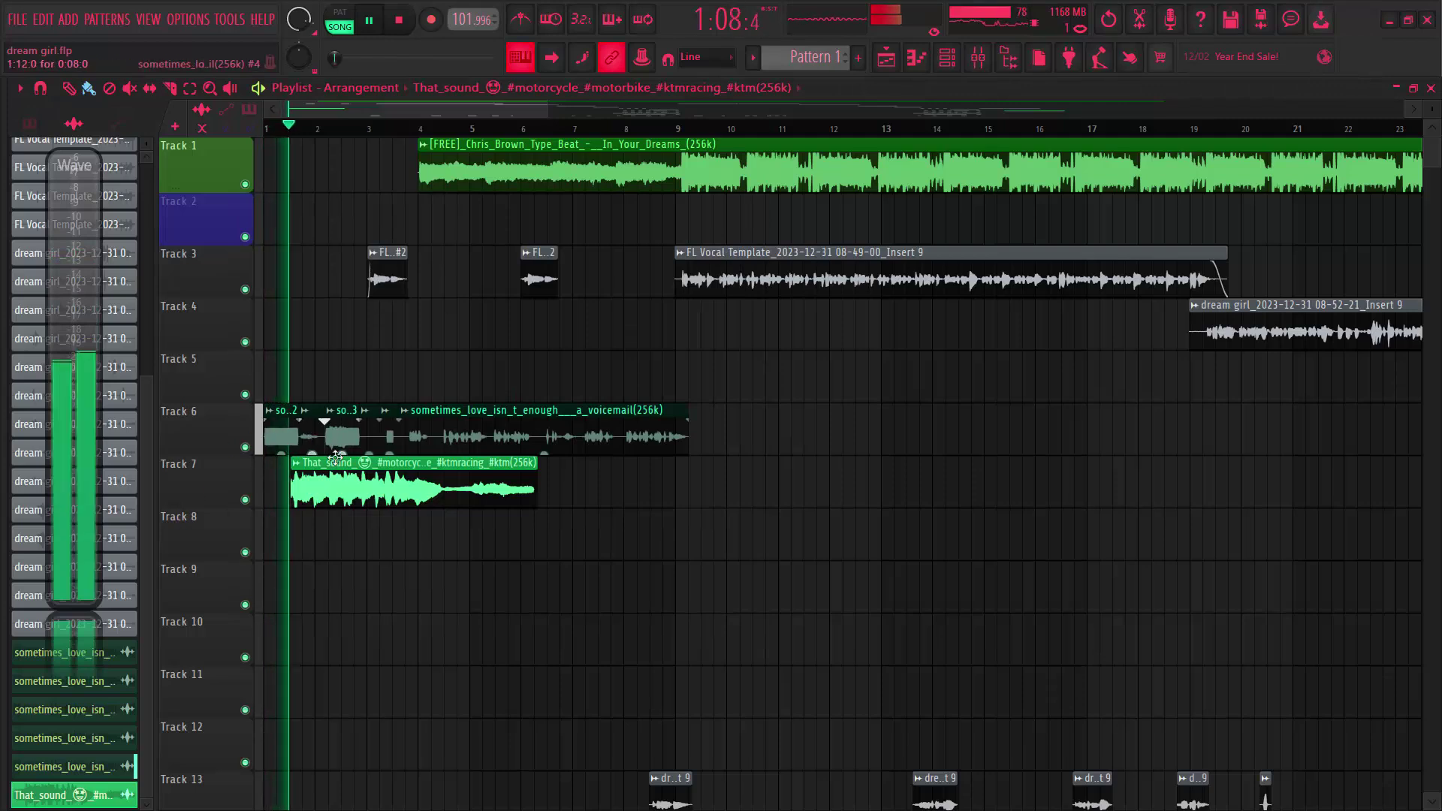
key(space)
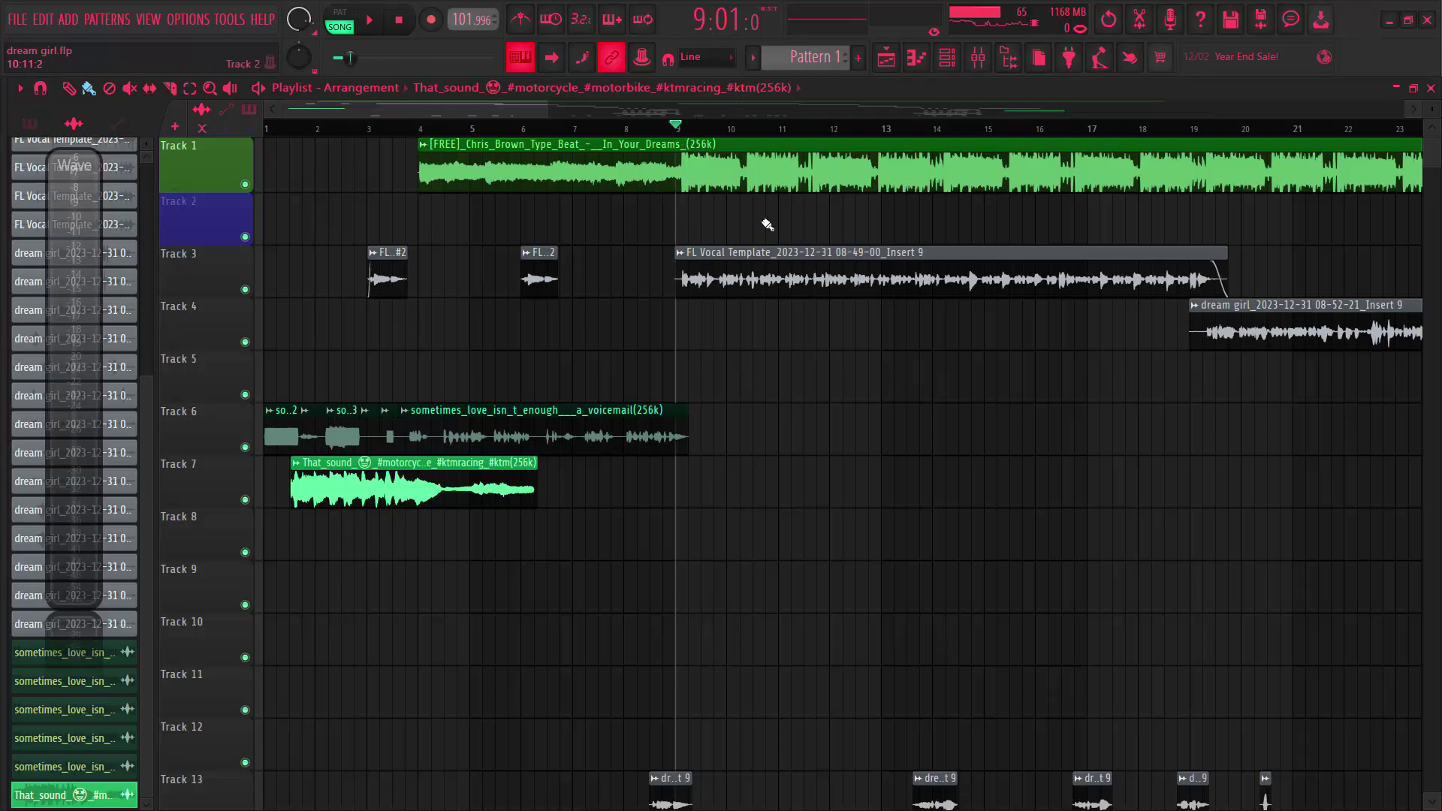
key(space)
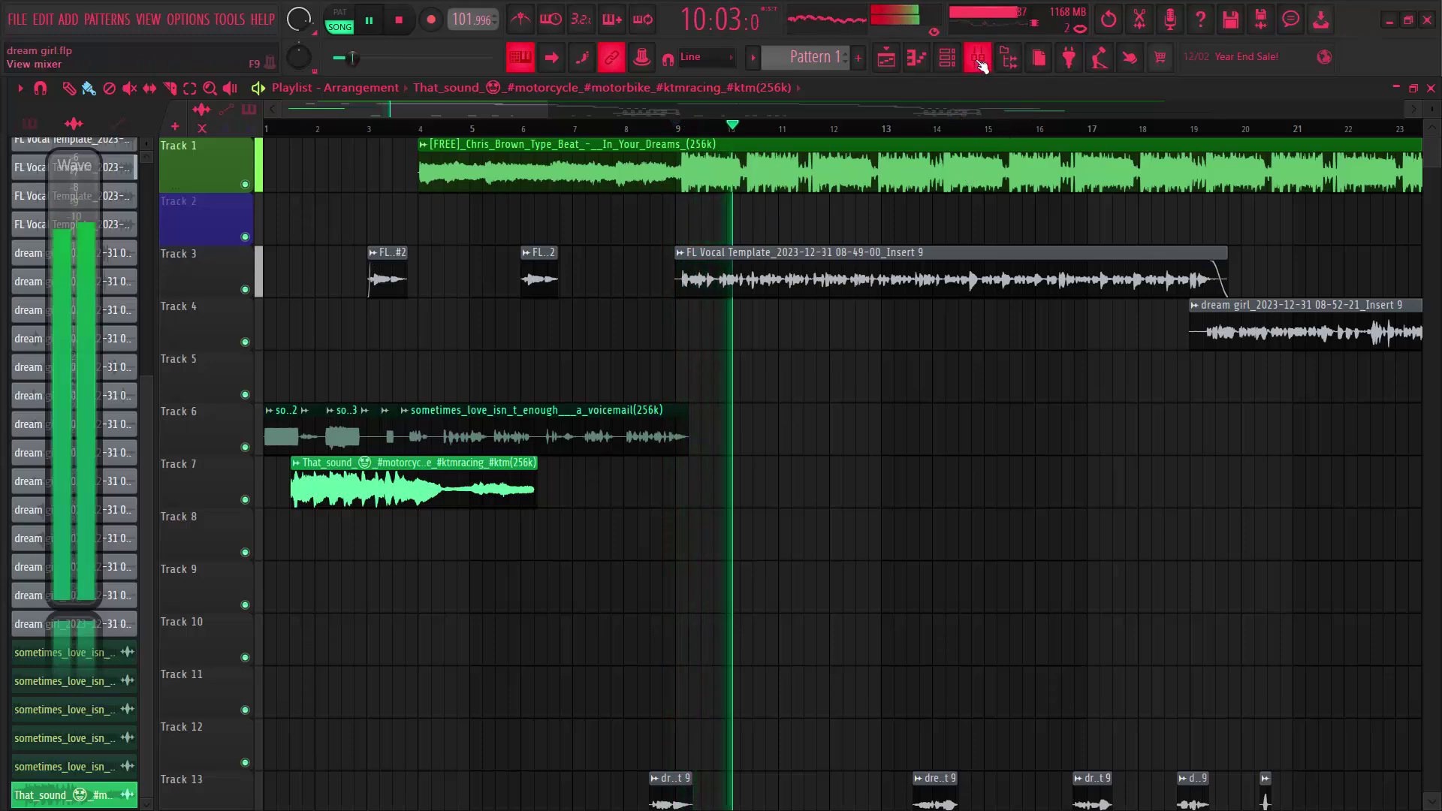
key(space)
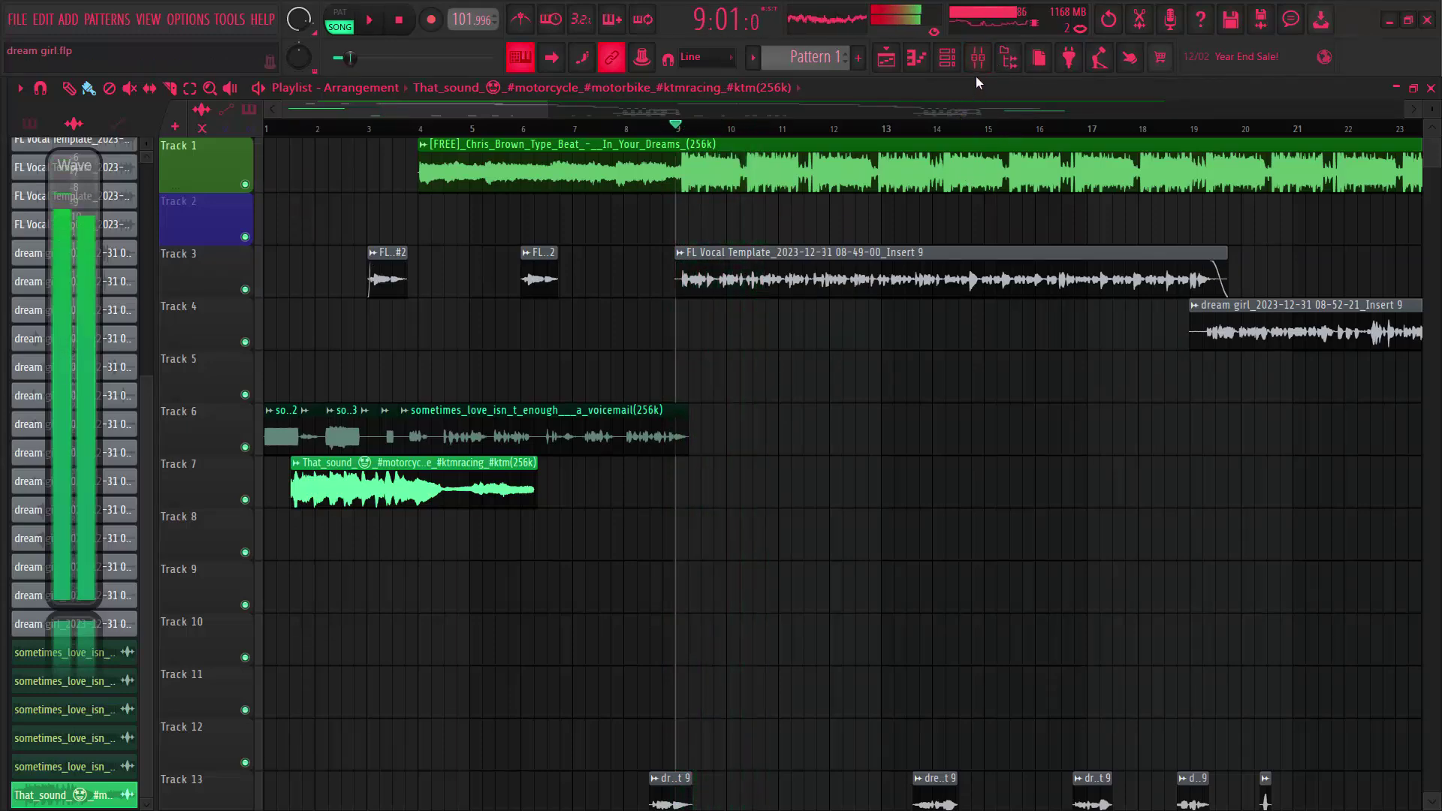
Disable the effects on the vocal, Lead Vox, Reverb and Delay mixer tracks.
click(978, 57)
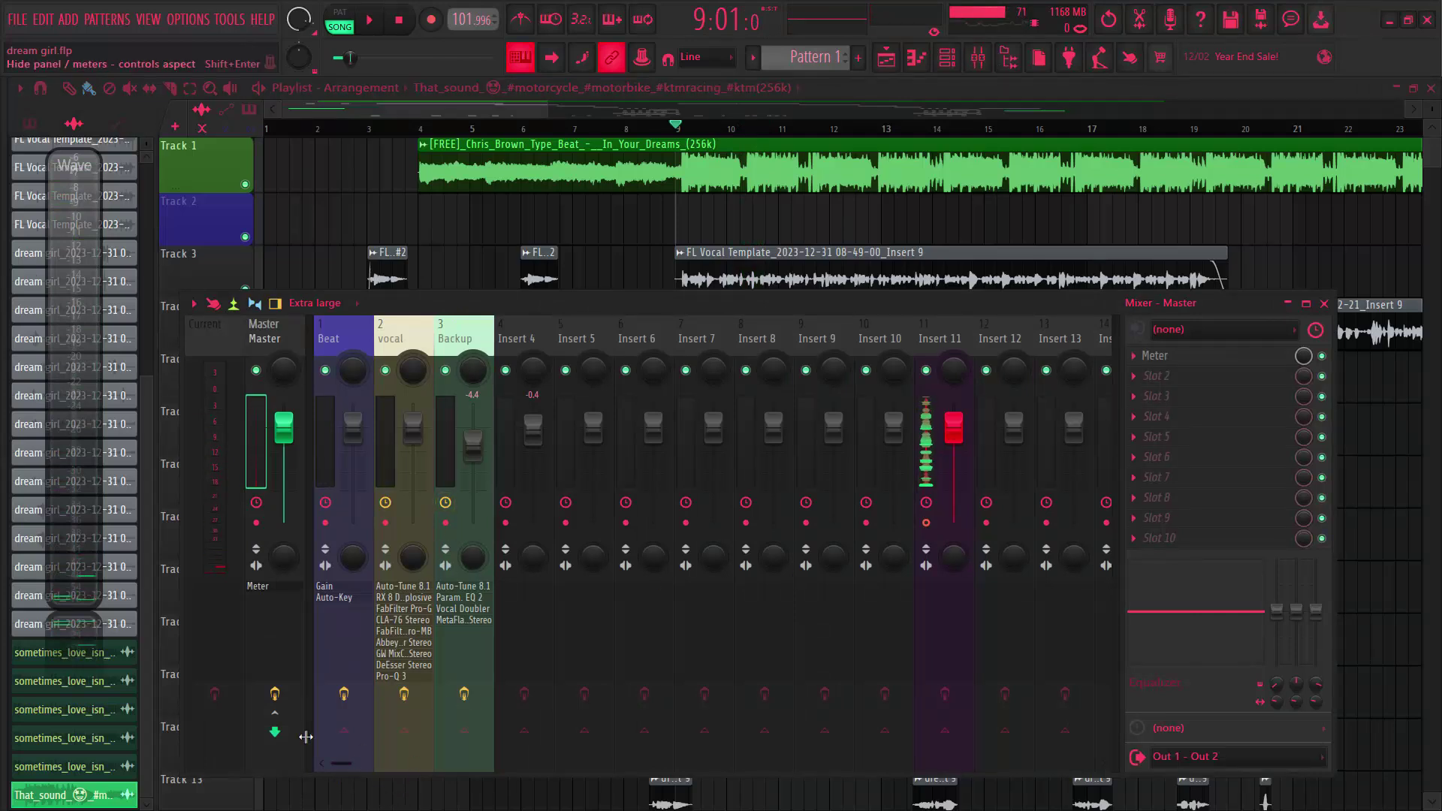
click(405, 695)
drag(342, 763, 451, 762)
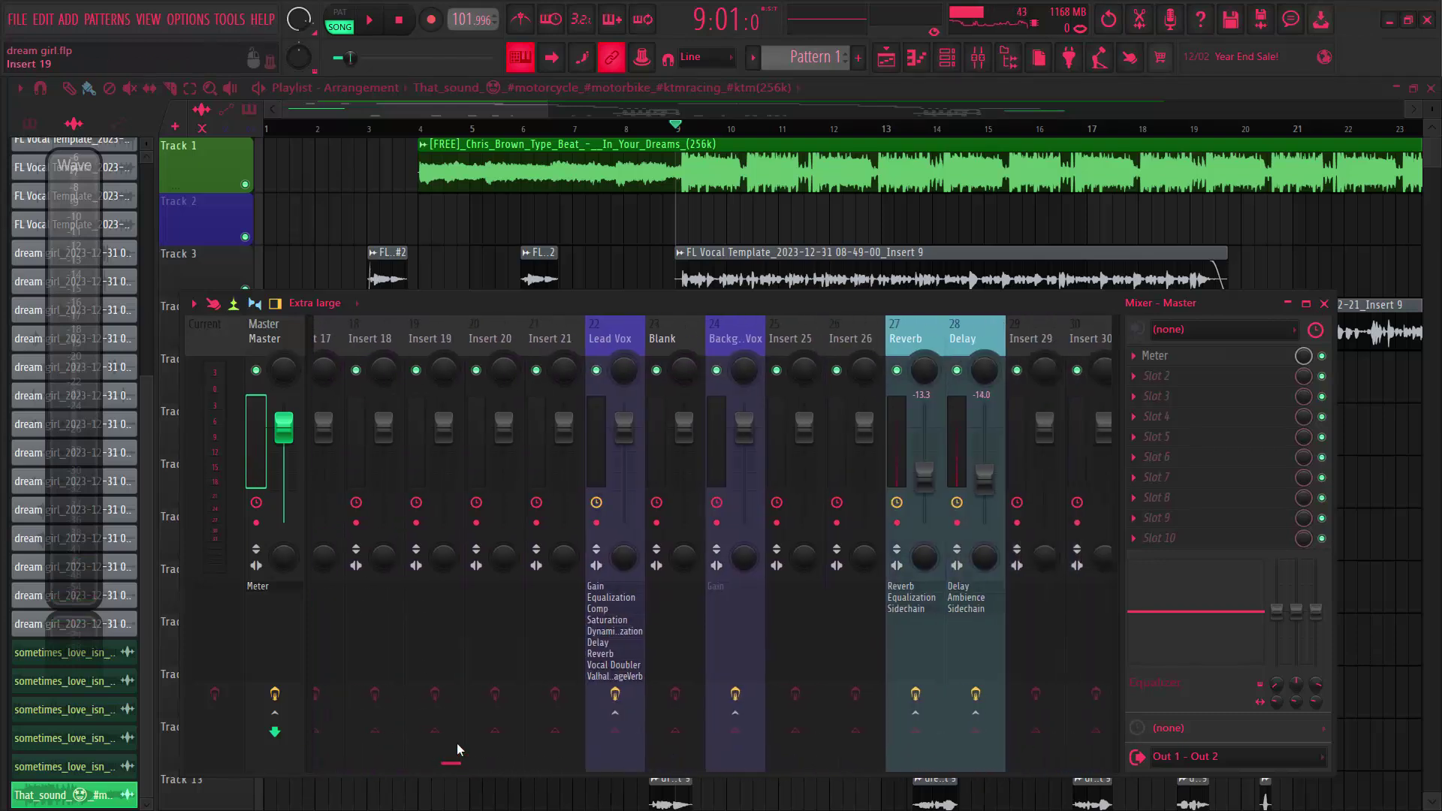
click(614, 695)
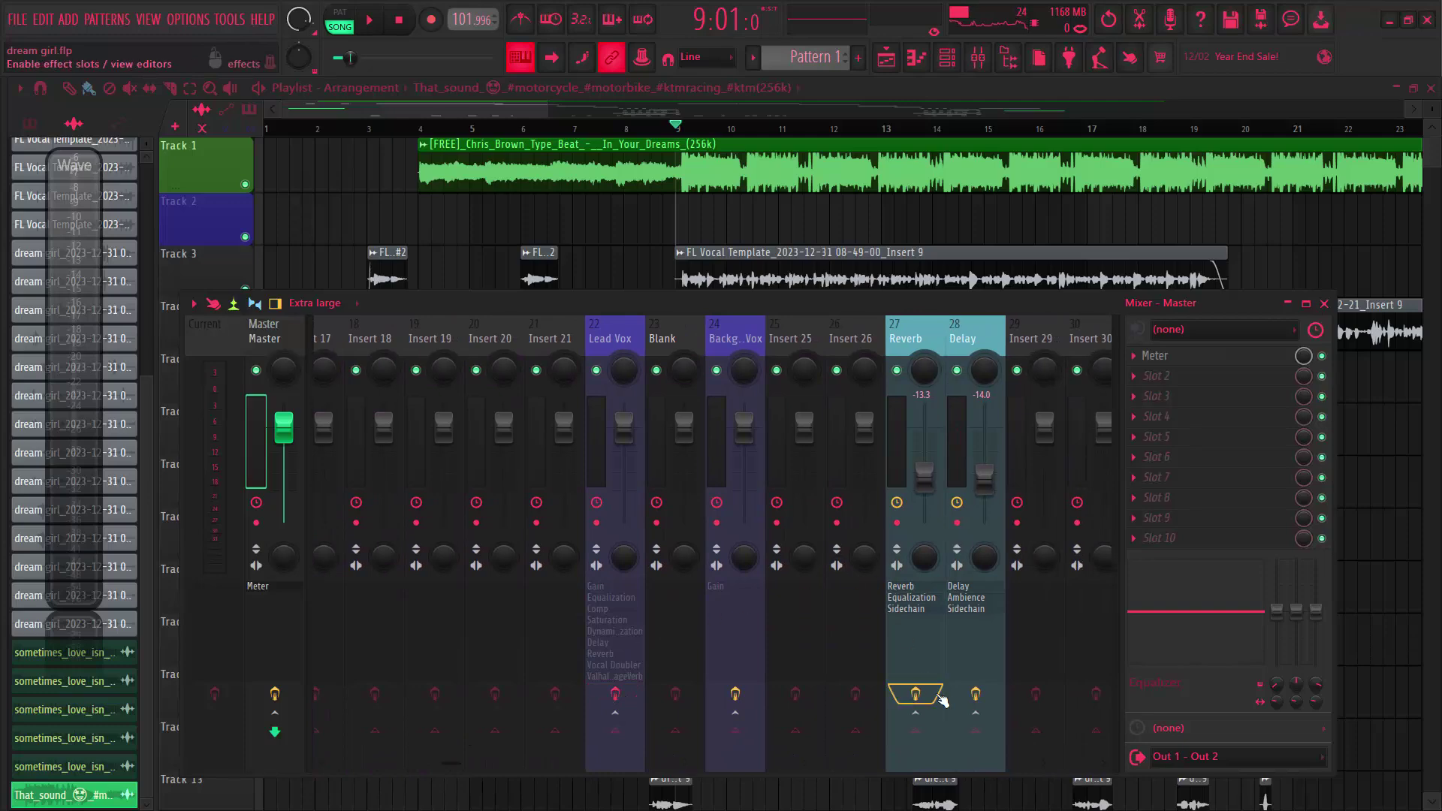
click(915, 695)
click(985, 695)
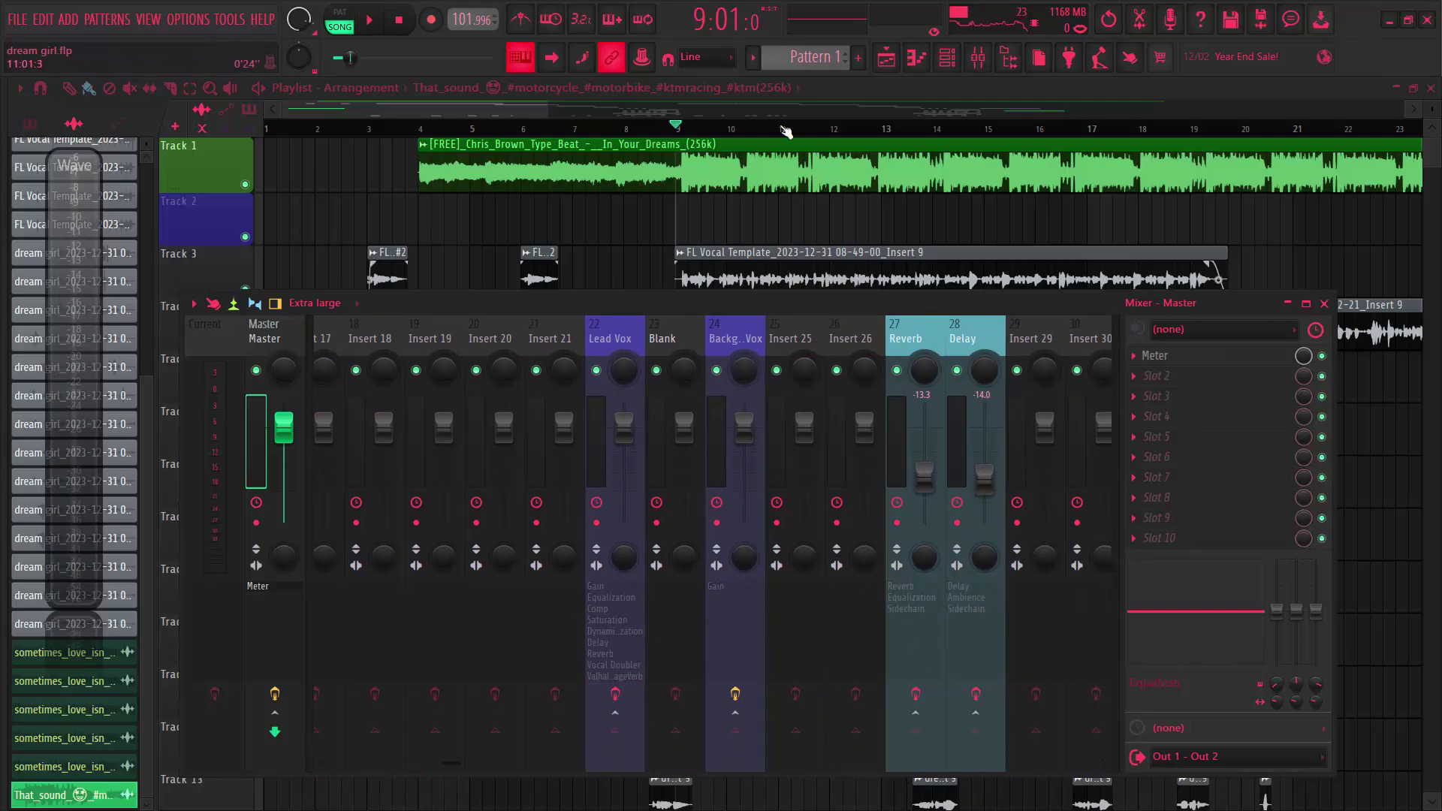
Hide the mixer and listen to the vocals from bar 9 without their effects.
click(849, 87)
key(space)
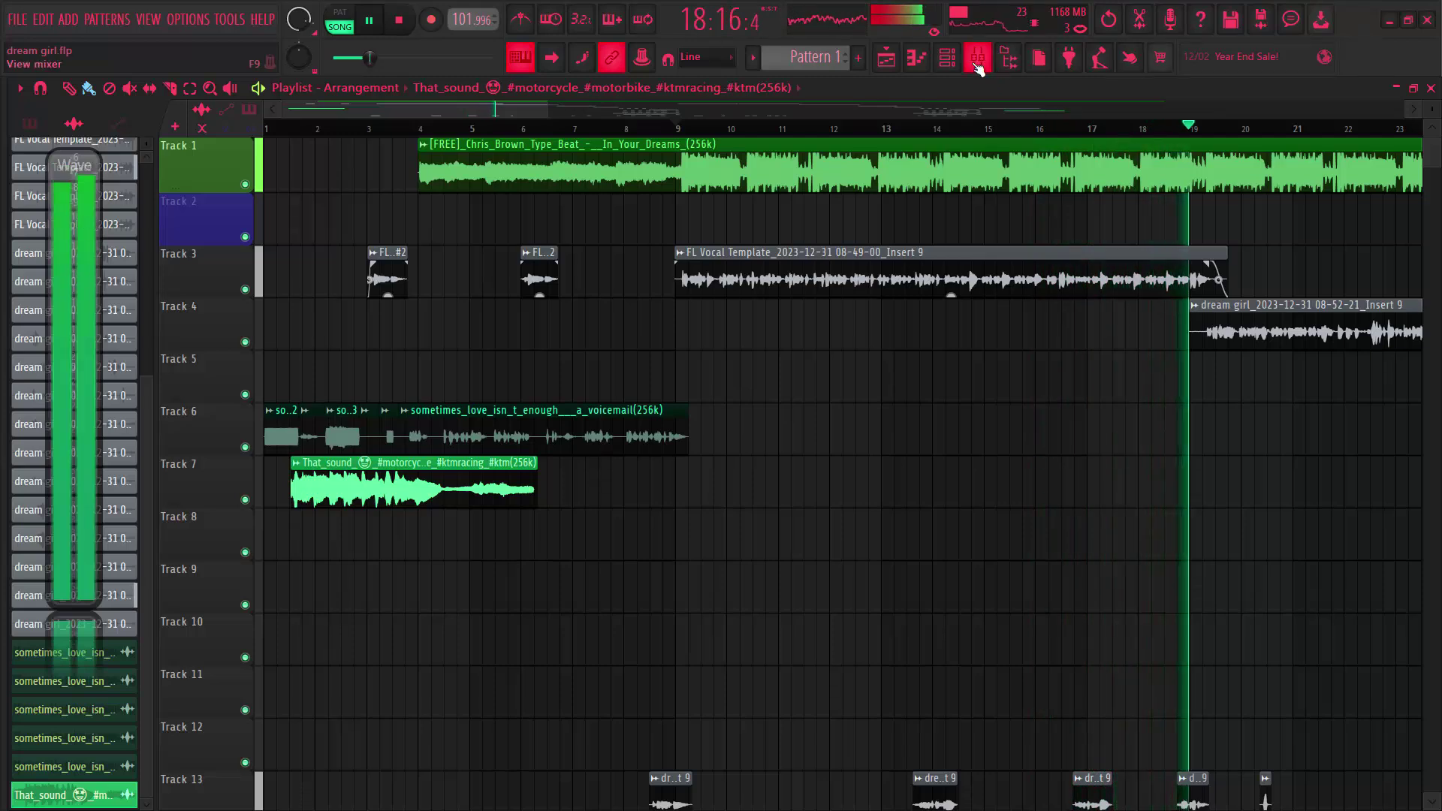
key(space)
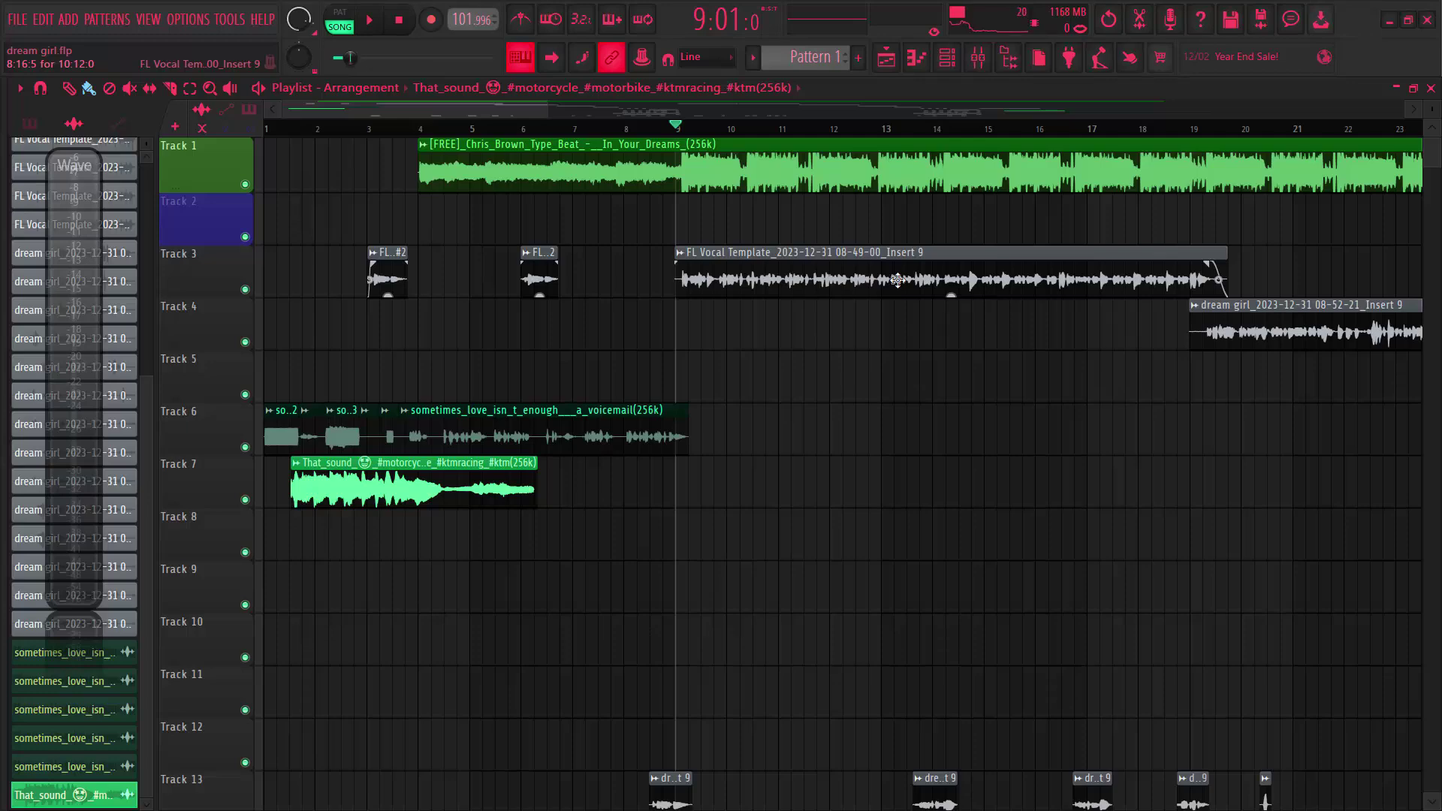
On the Lead Vox mixer track, turn off the ValhallaVintageVerb, Vocal Doubler and Reverb effects.
click(977, 59)
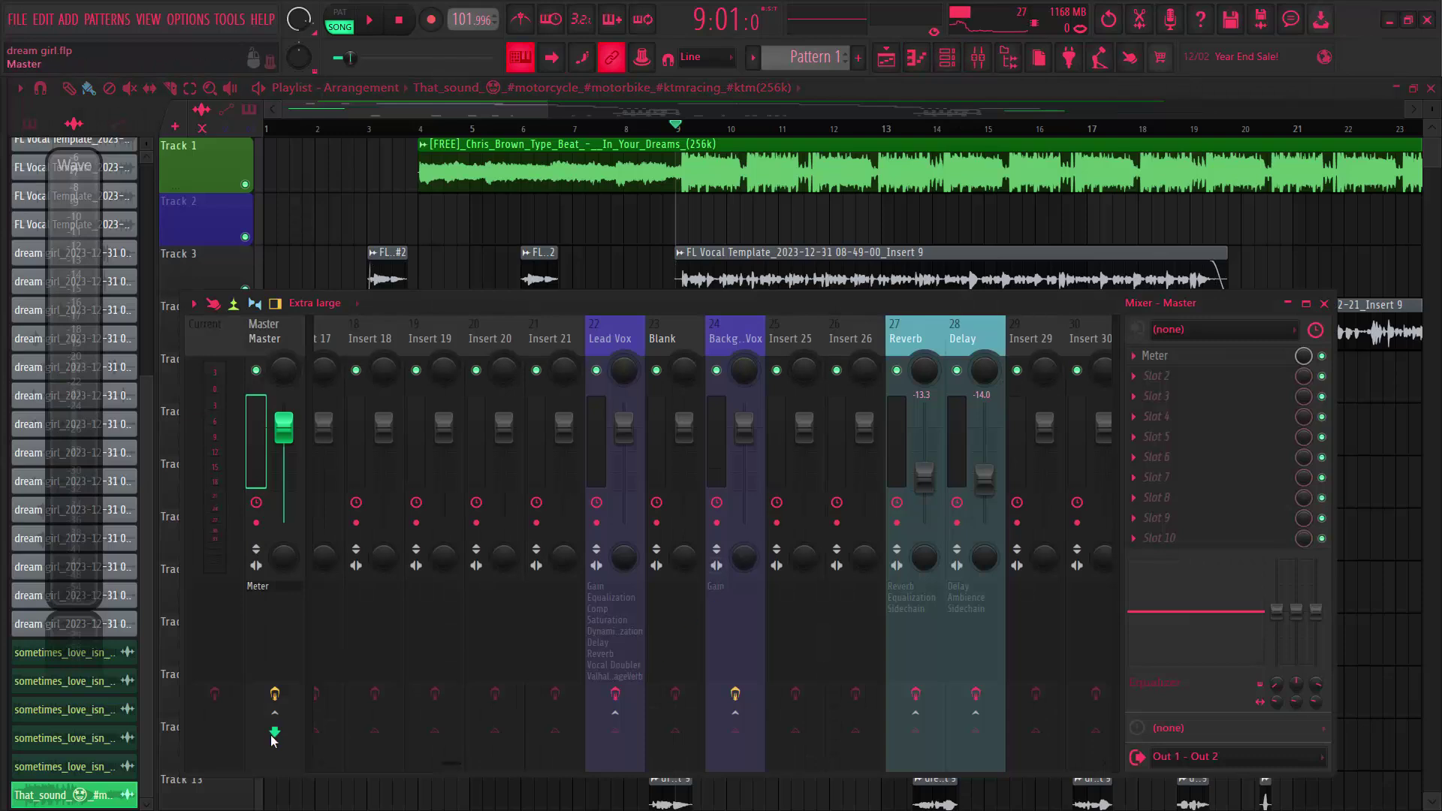
drag(453, 765, 466, 774)
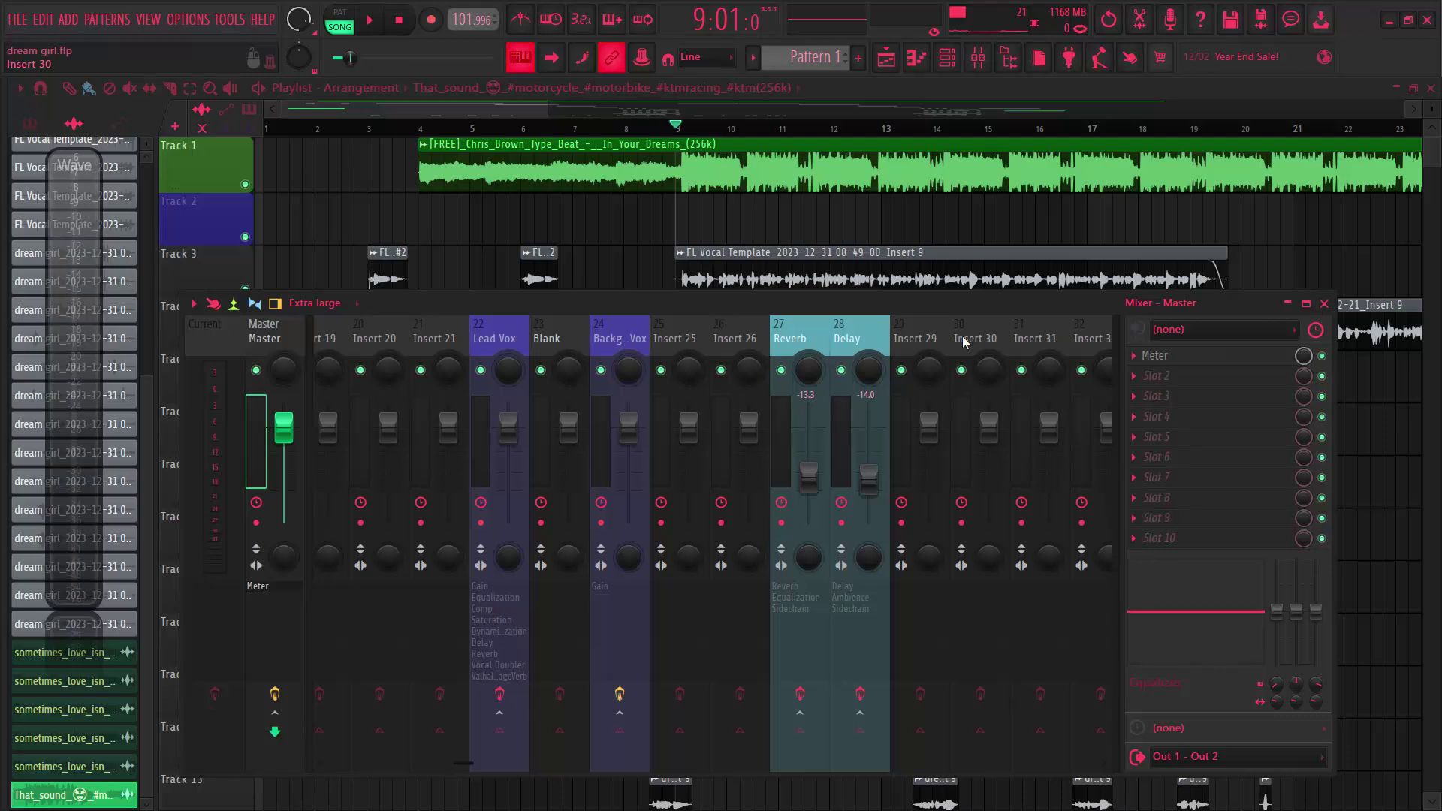
click(511, 336)
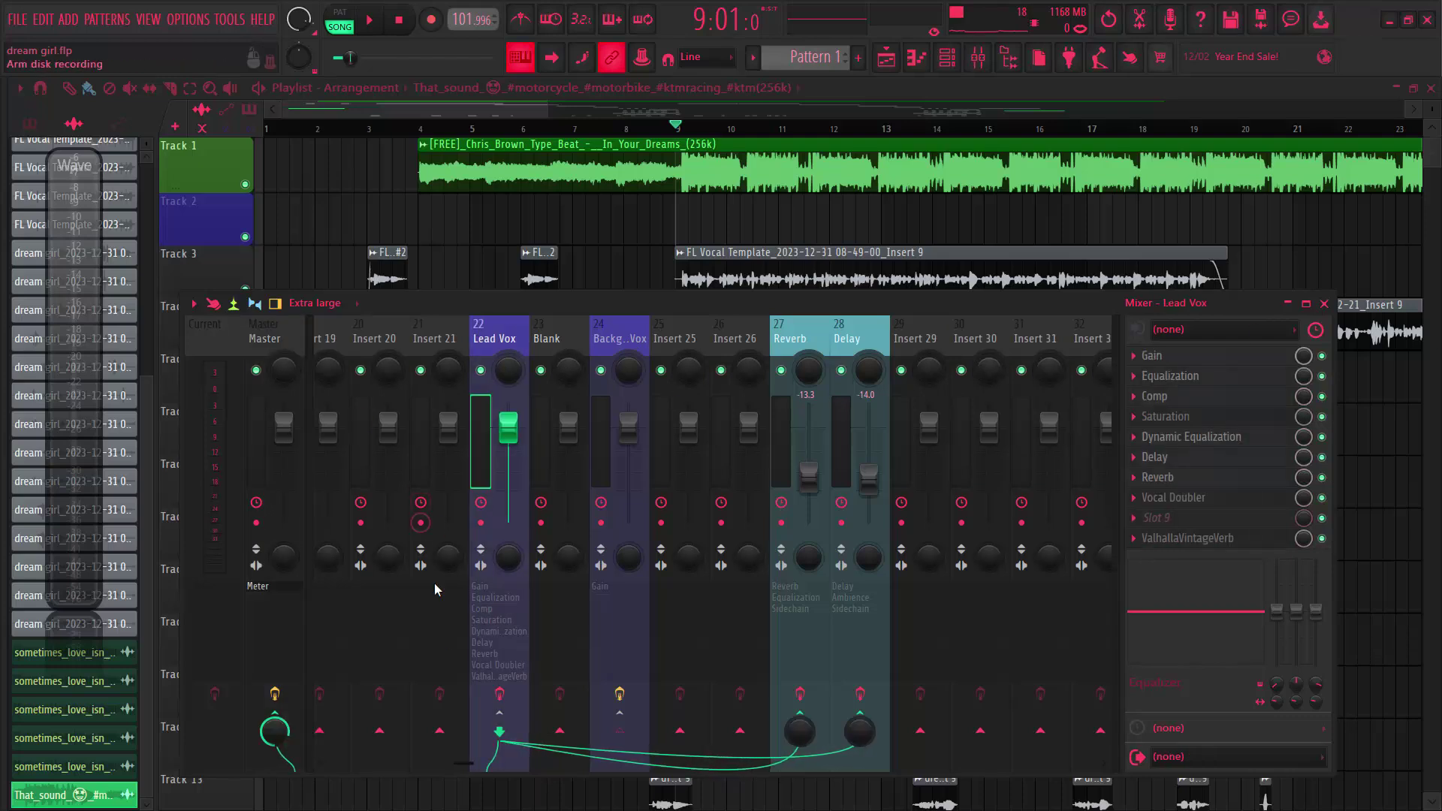
click(1322, 538)
click(1323, 498)
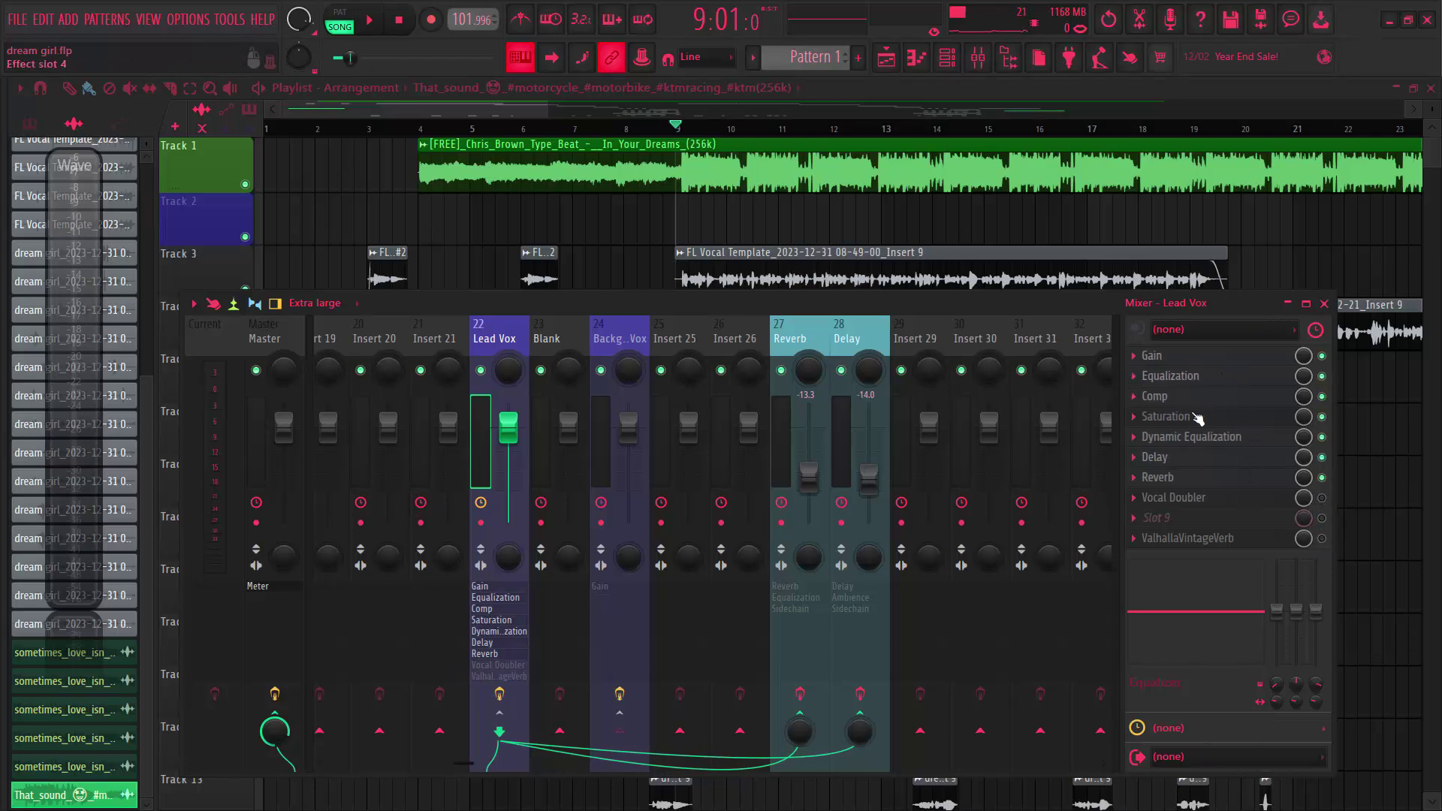
click(1322, 479)
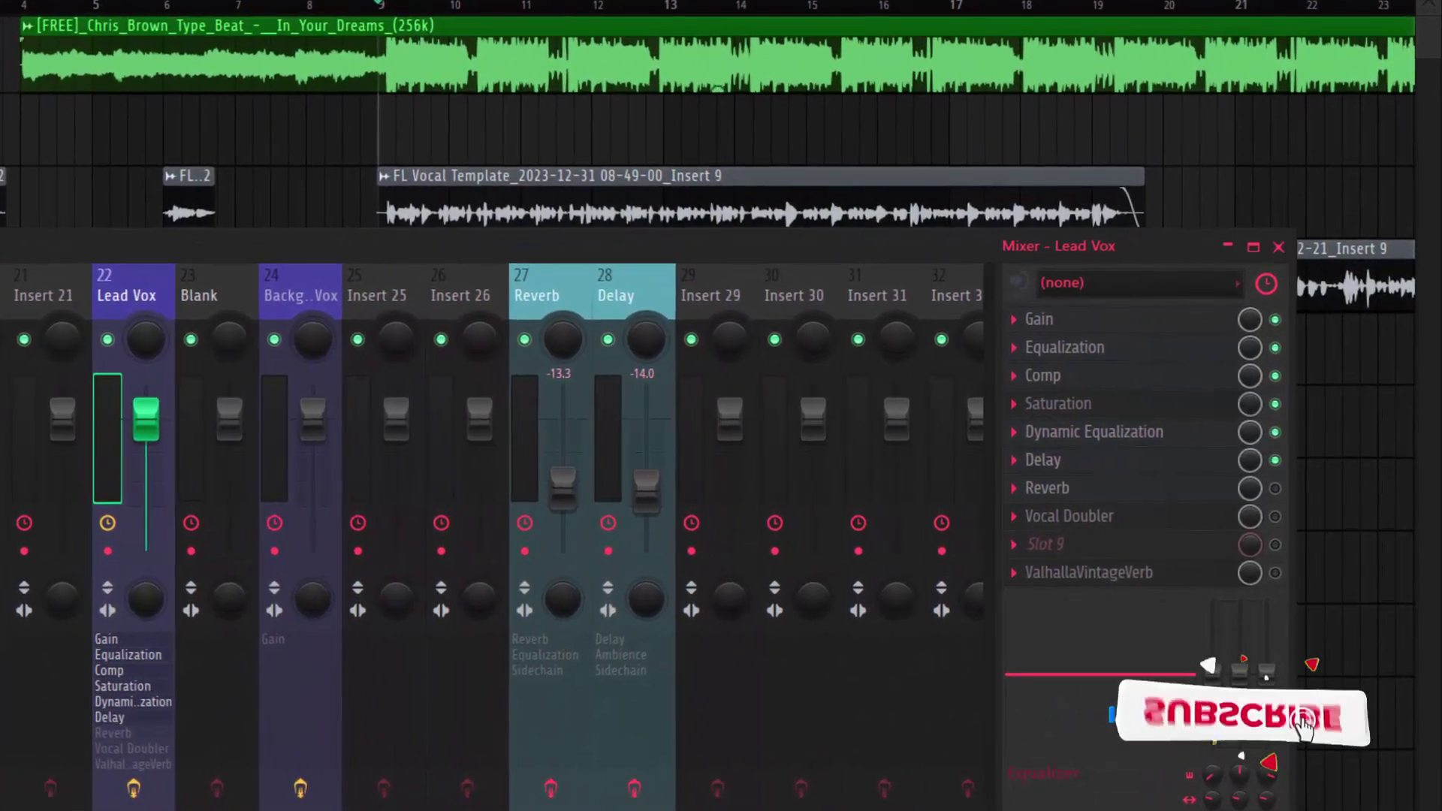
Play the vocal from bar 9 to compare it with and without the Lead Vox effects.
key(space)
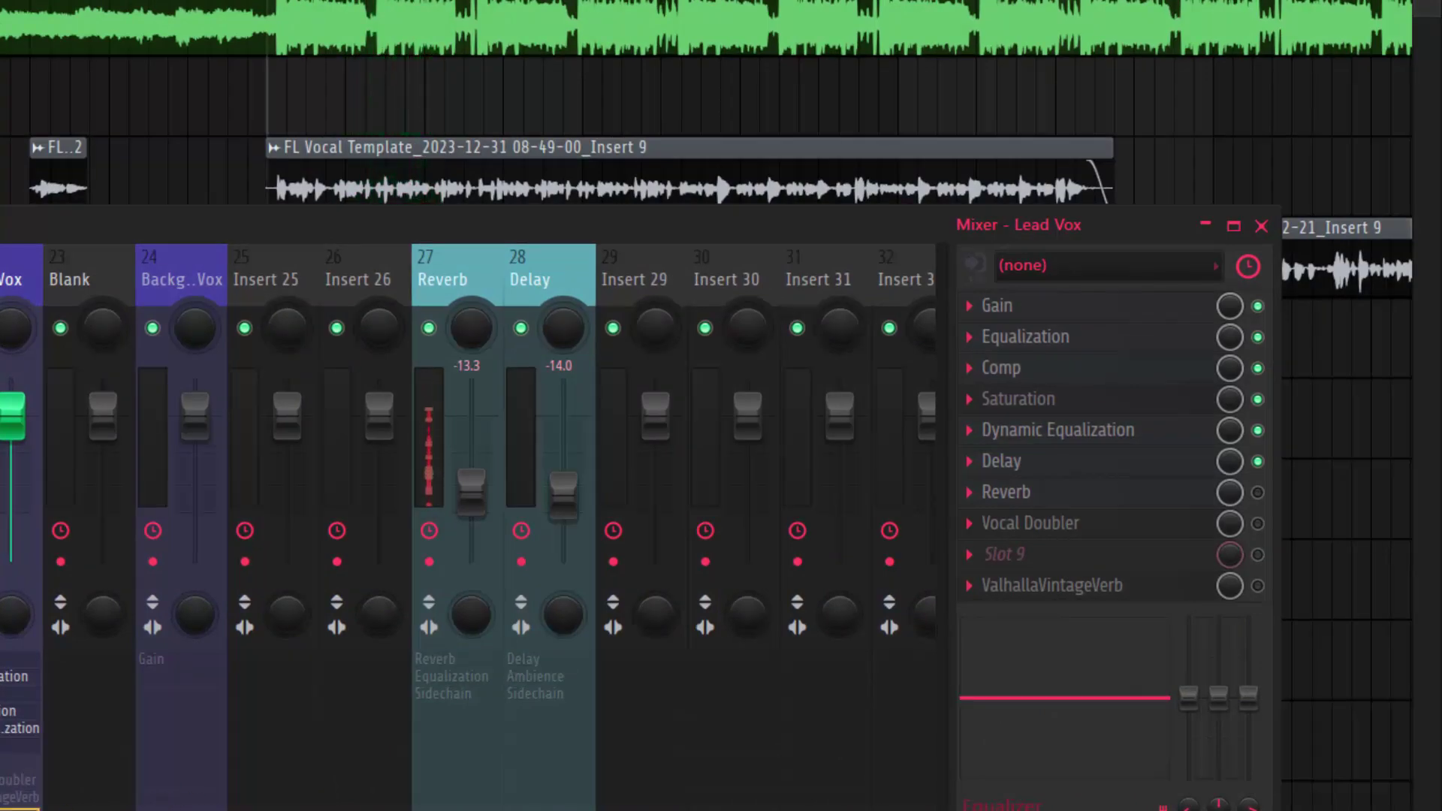
key(space)
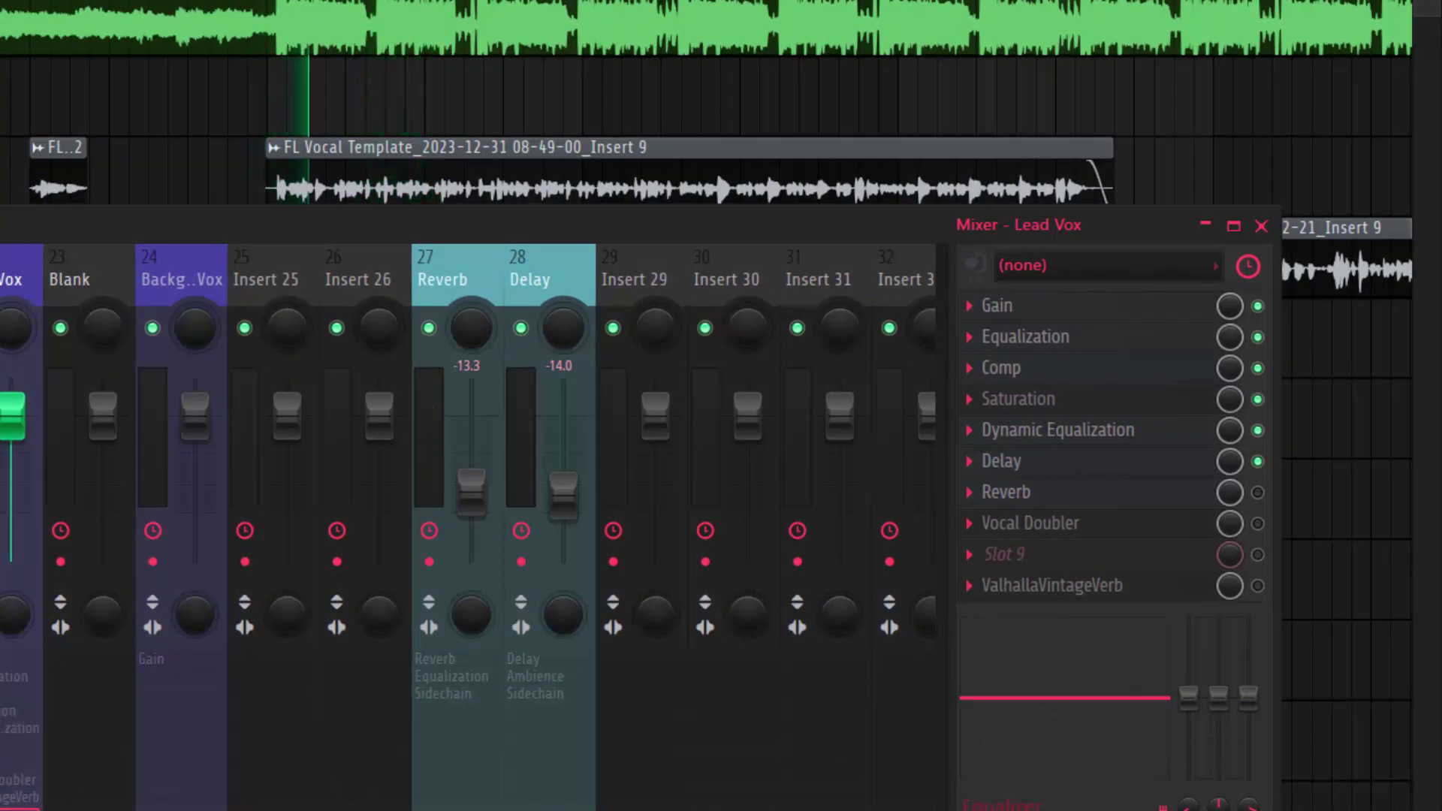
key(space)
key(space)
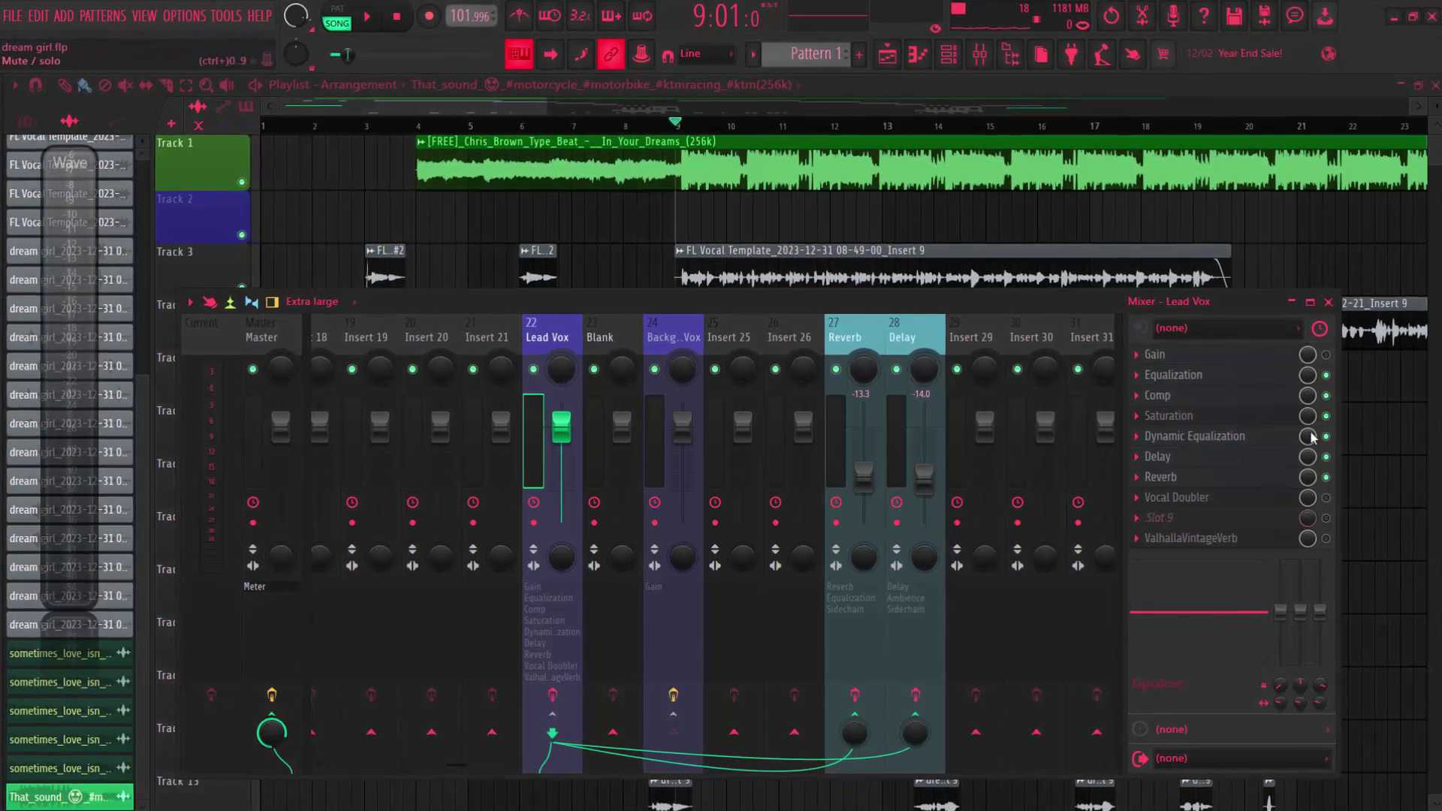
Open the Equalization effect on the Lead Vox track, examine its EQ curve and bands, and close it.
click(1178, 377)
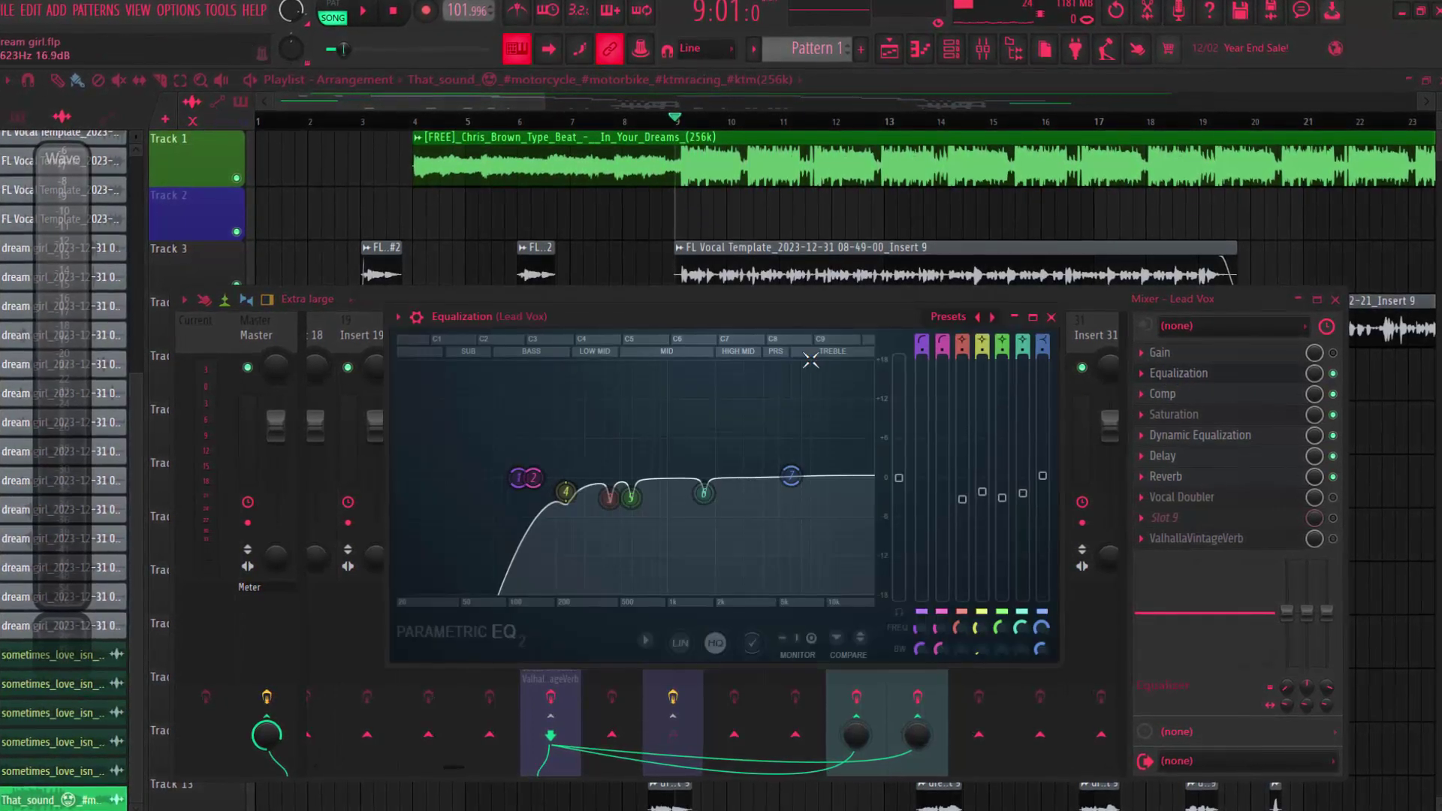
drag(830, 317, 786, 310)
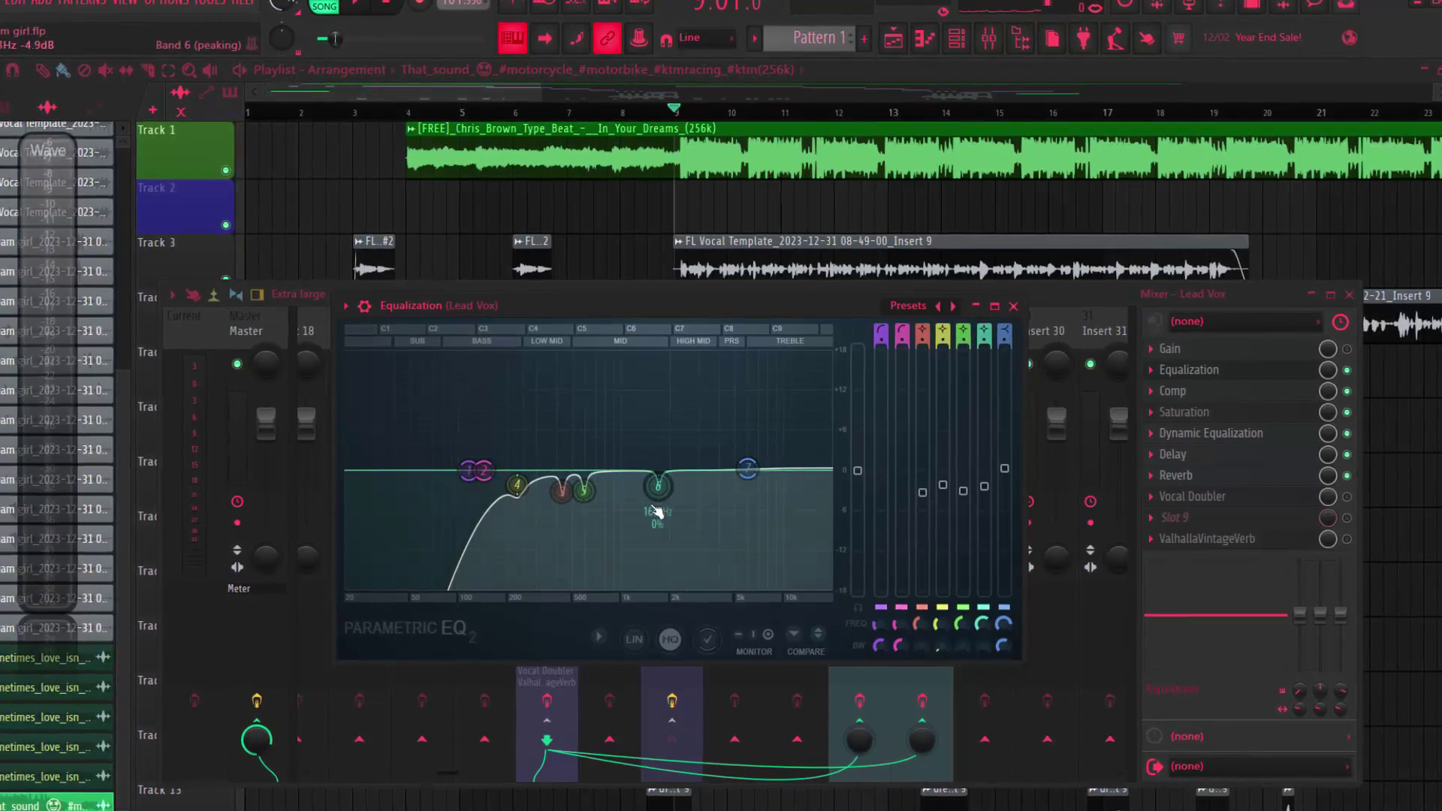
click(1015, 306)
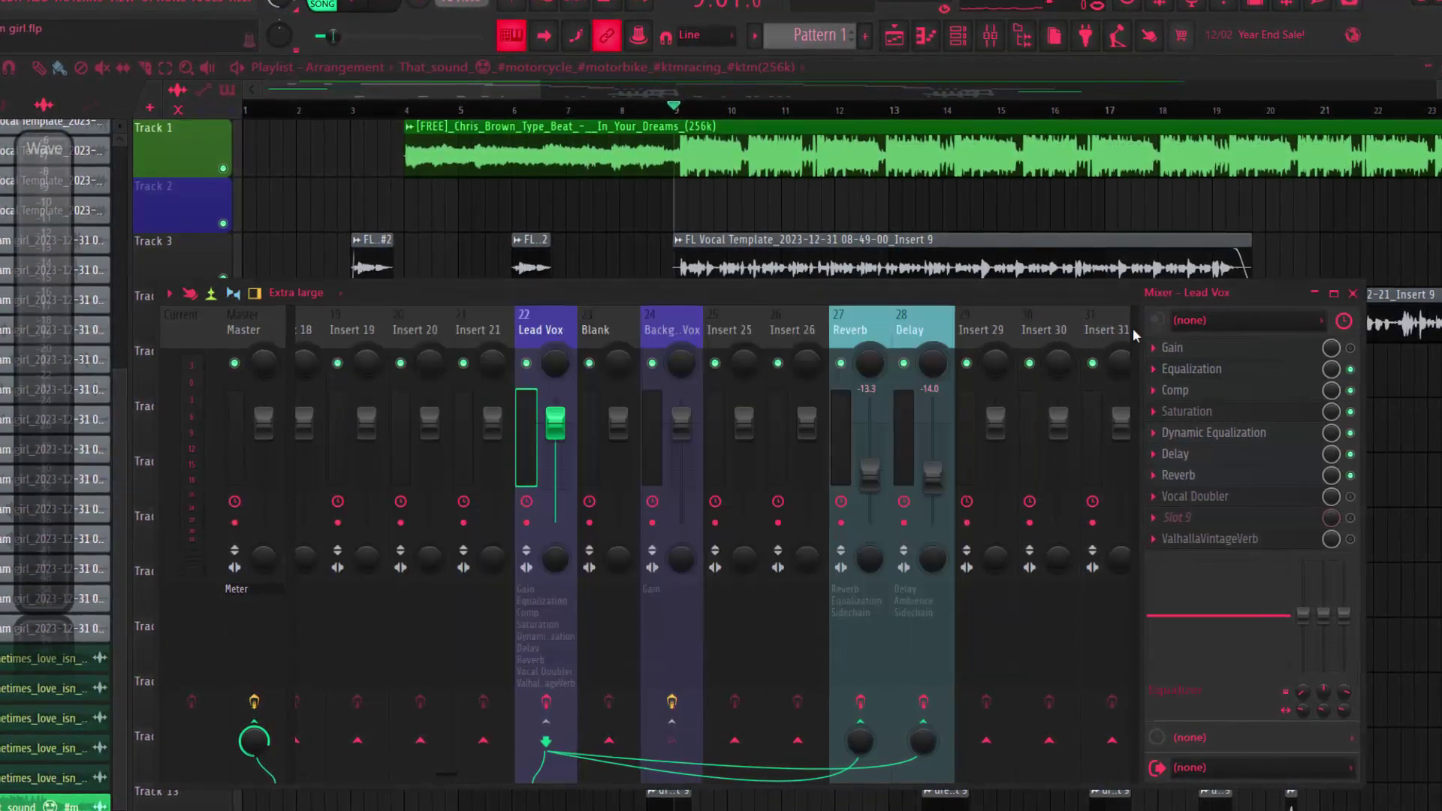
Open the Comp effect on the Lead Vox track, examine its compressor settings, and close it.
click(1203, 397)
drag(721, 379, 643, 378)
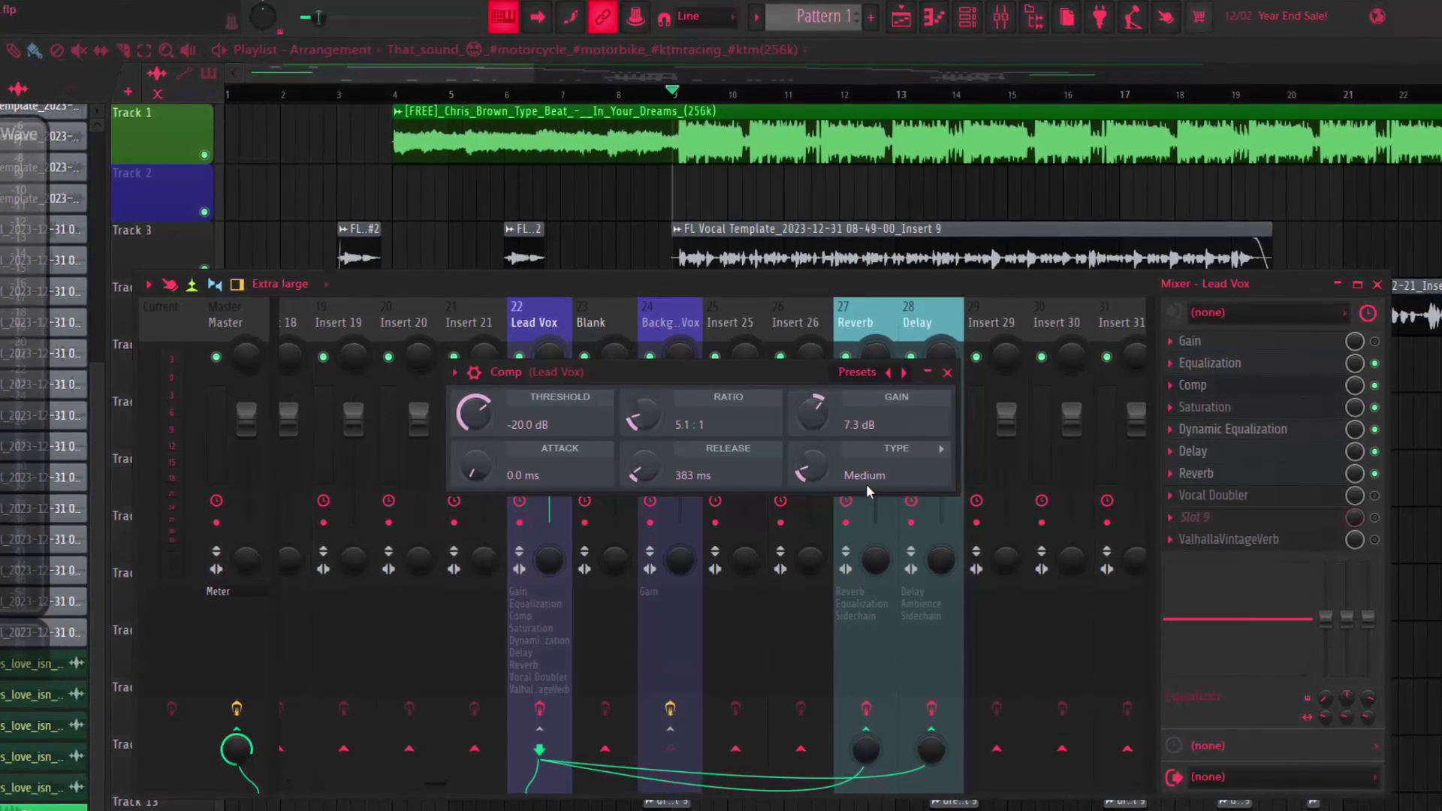
click(951, 371)
Open the Saturation effect on the Lead Vox track, examine its amp and color settings, and close it.
click(1249, 410)
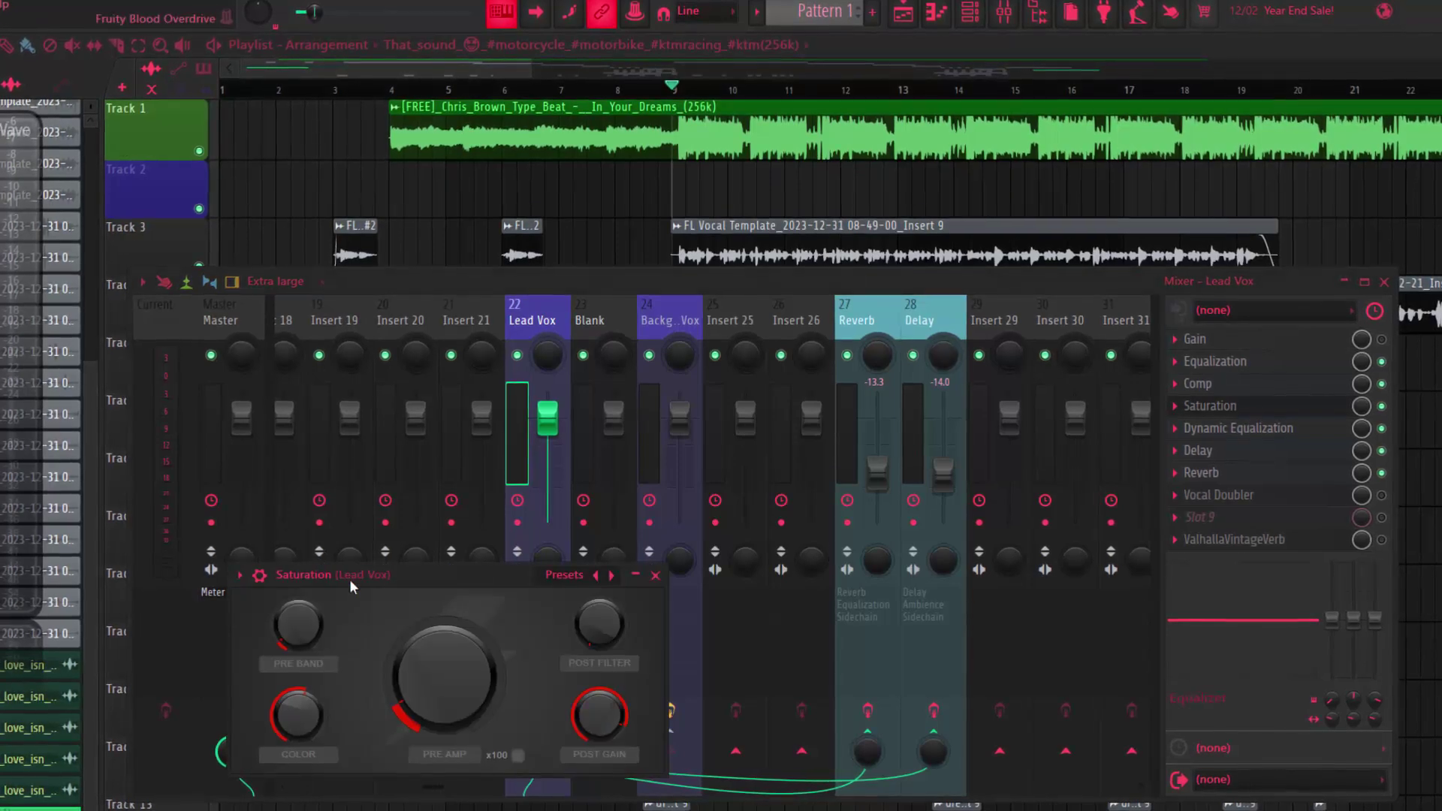
drag(399, 576, 642, 393)
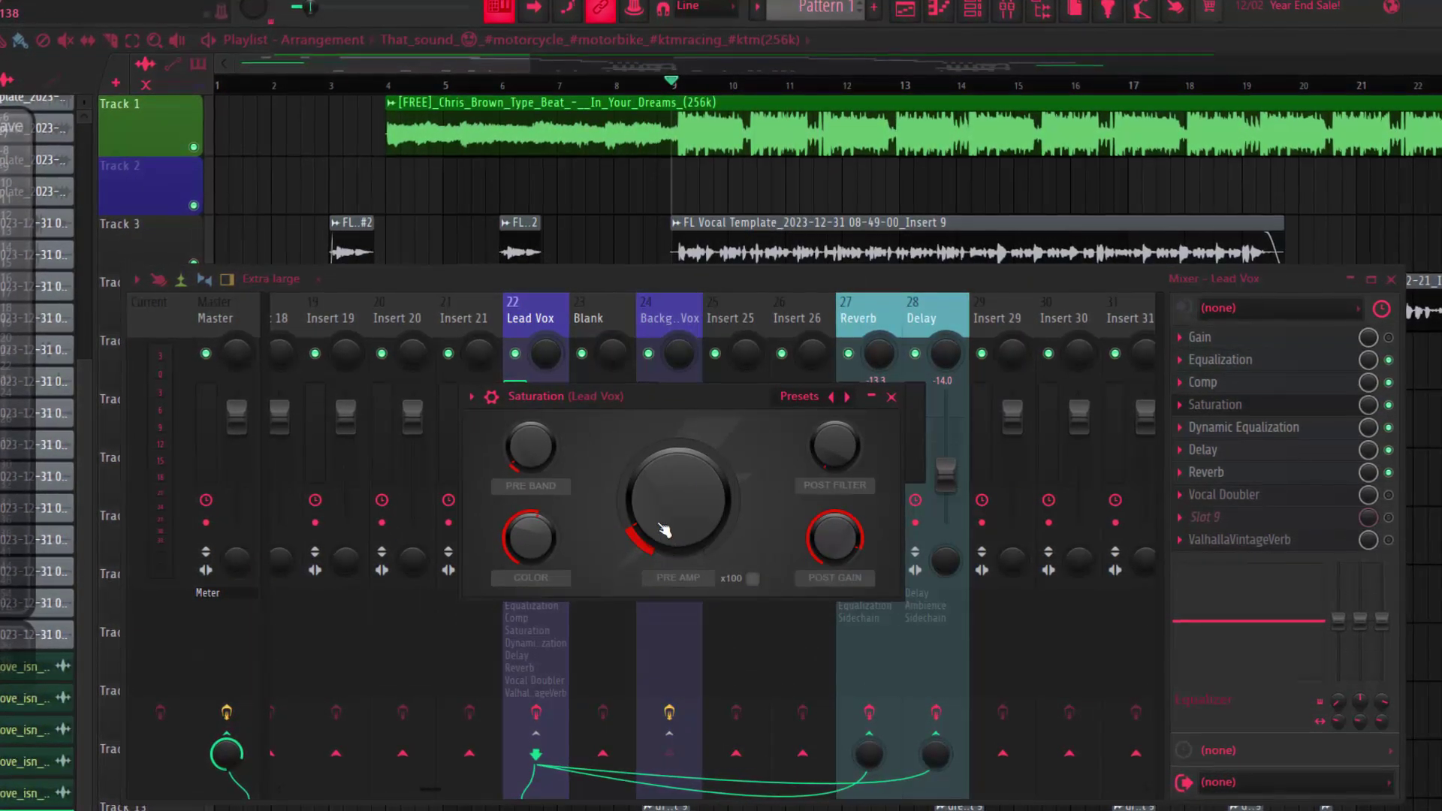
click(893, 398)
Open the Dynamic Equalization effect on the Lead Vox track, examine its band levels, and close it.
click(1260, 428)
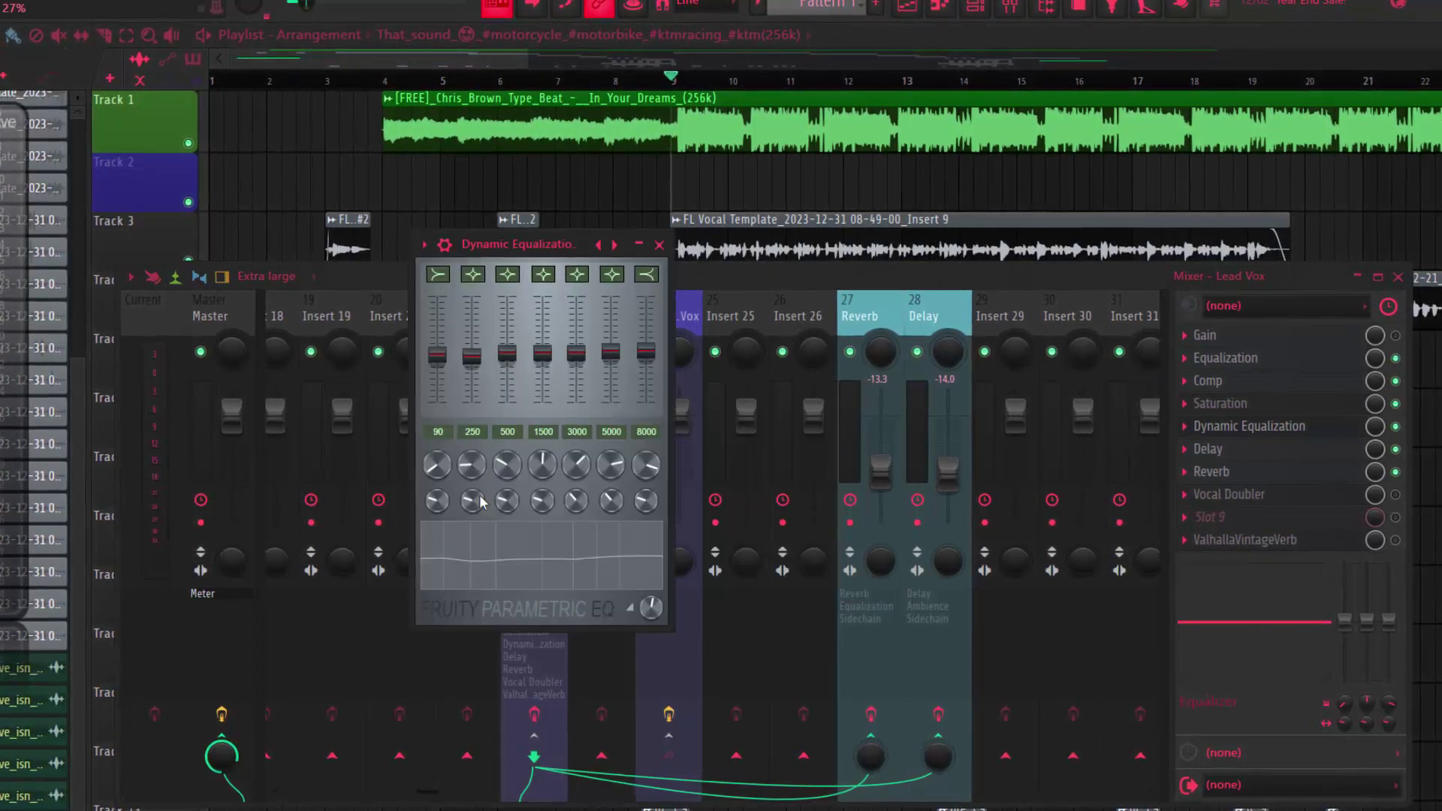
drag(503, 244, 657, 241)
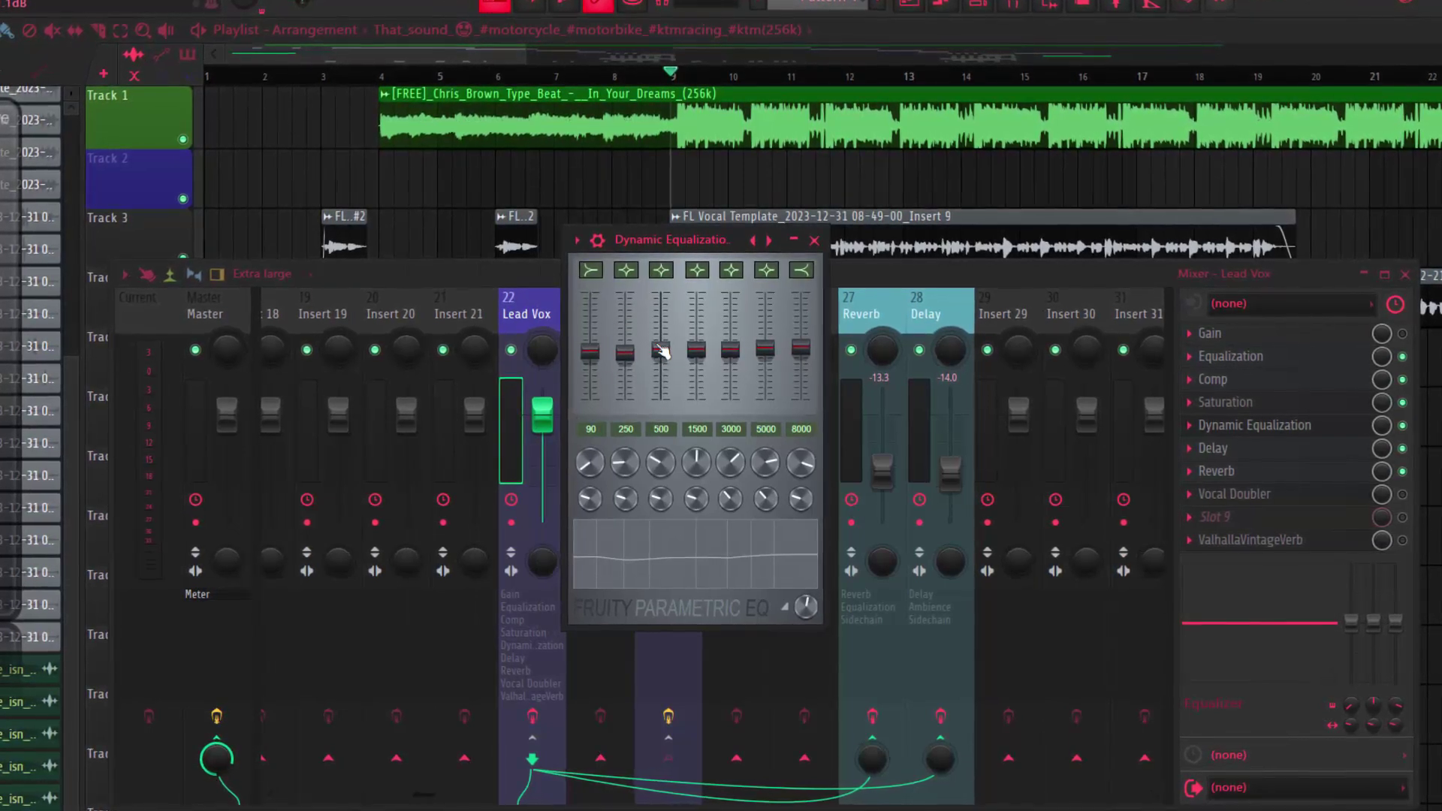
key(Escape)
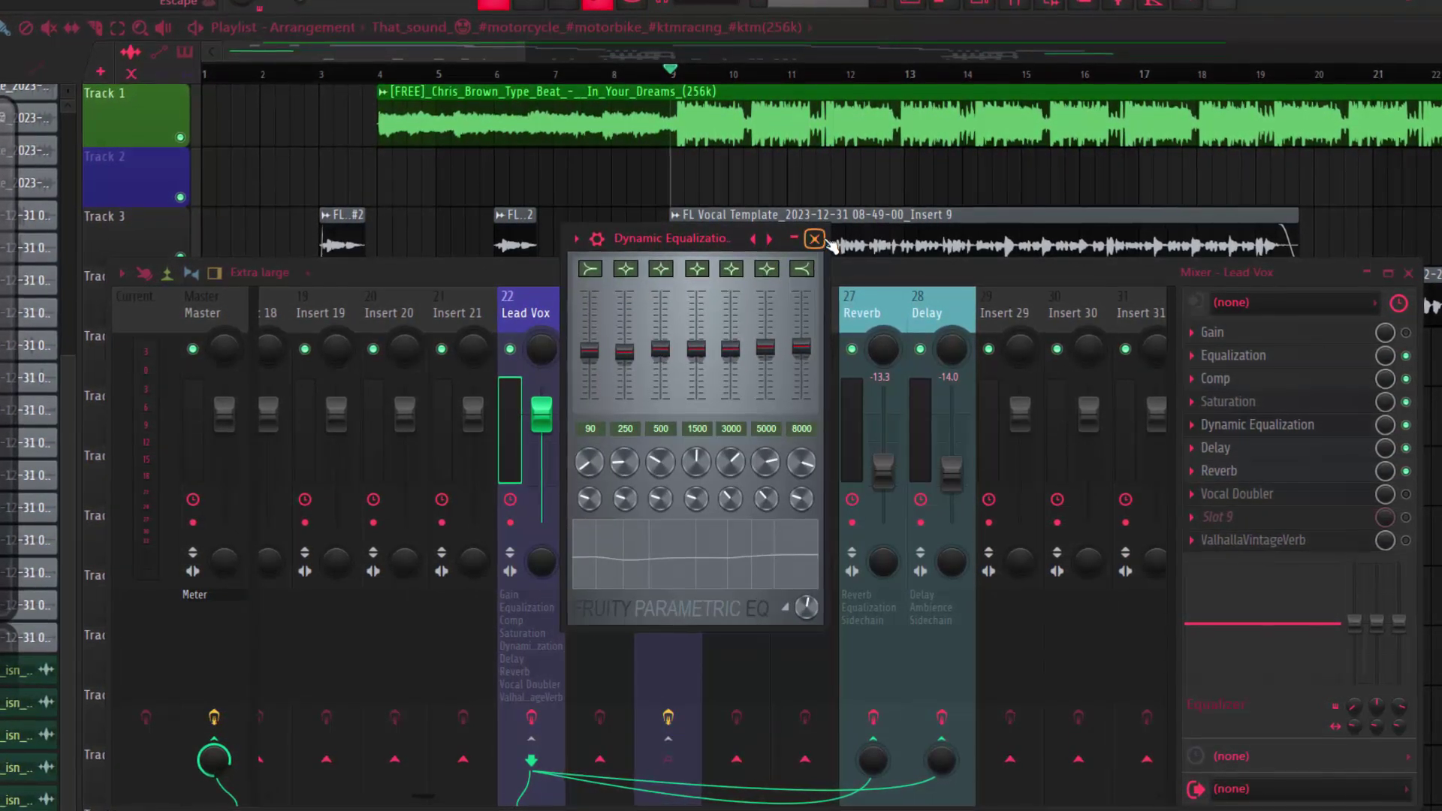
click(816, 239)
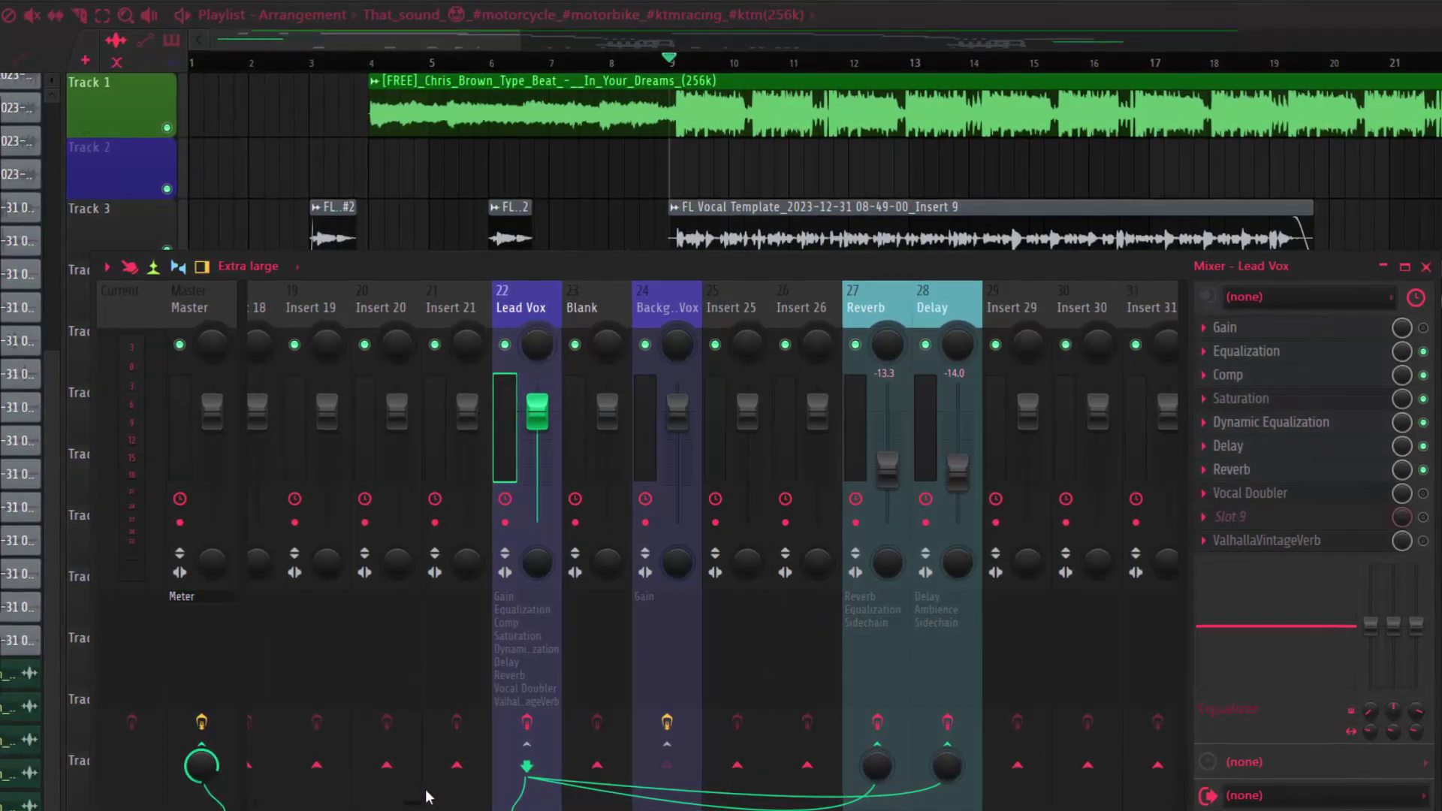
Open the settings of the long vocal clip on Track 3 to check which mixer track it is routed to.
drag(426, 806, 271, 806)
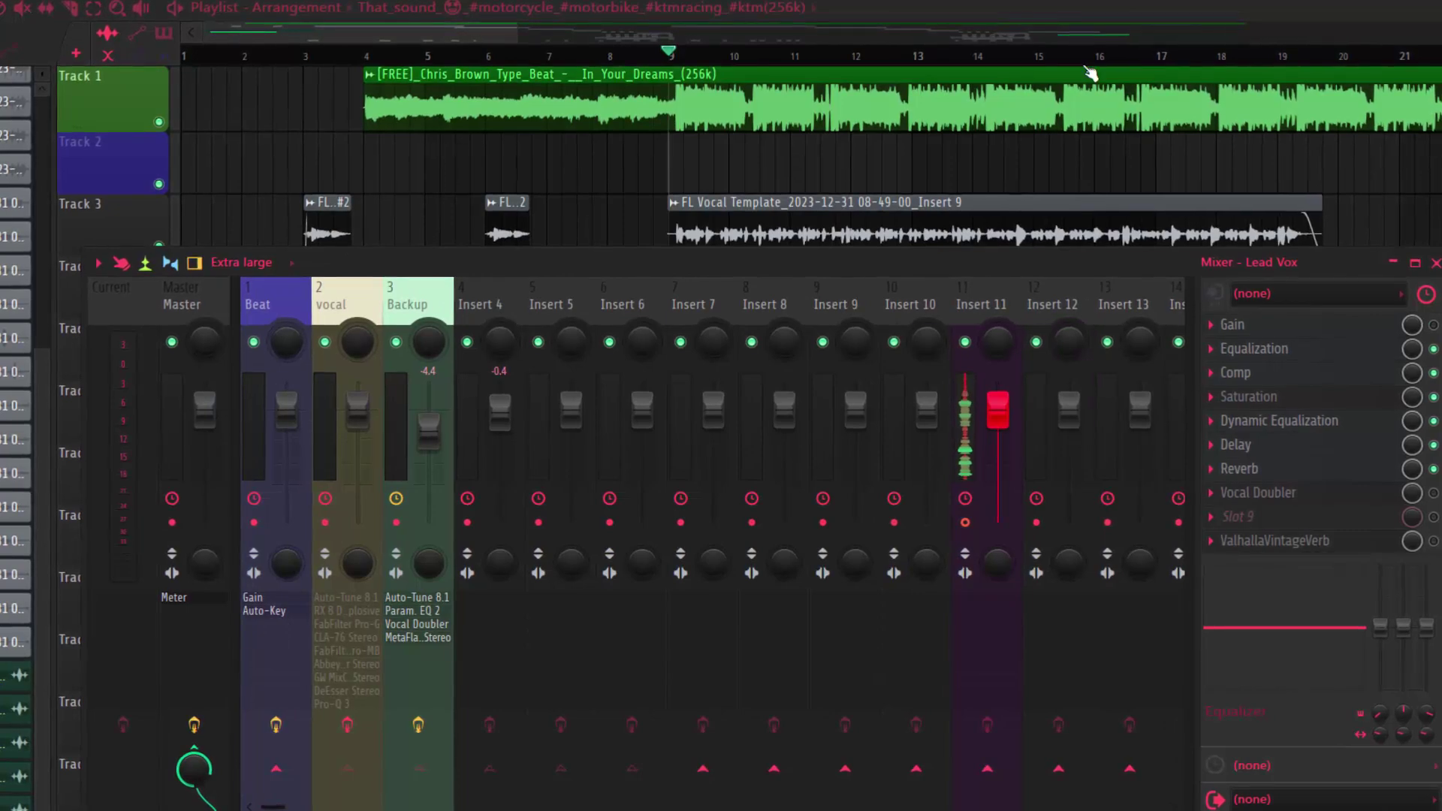
key(F9)
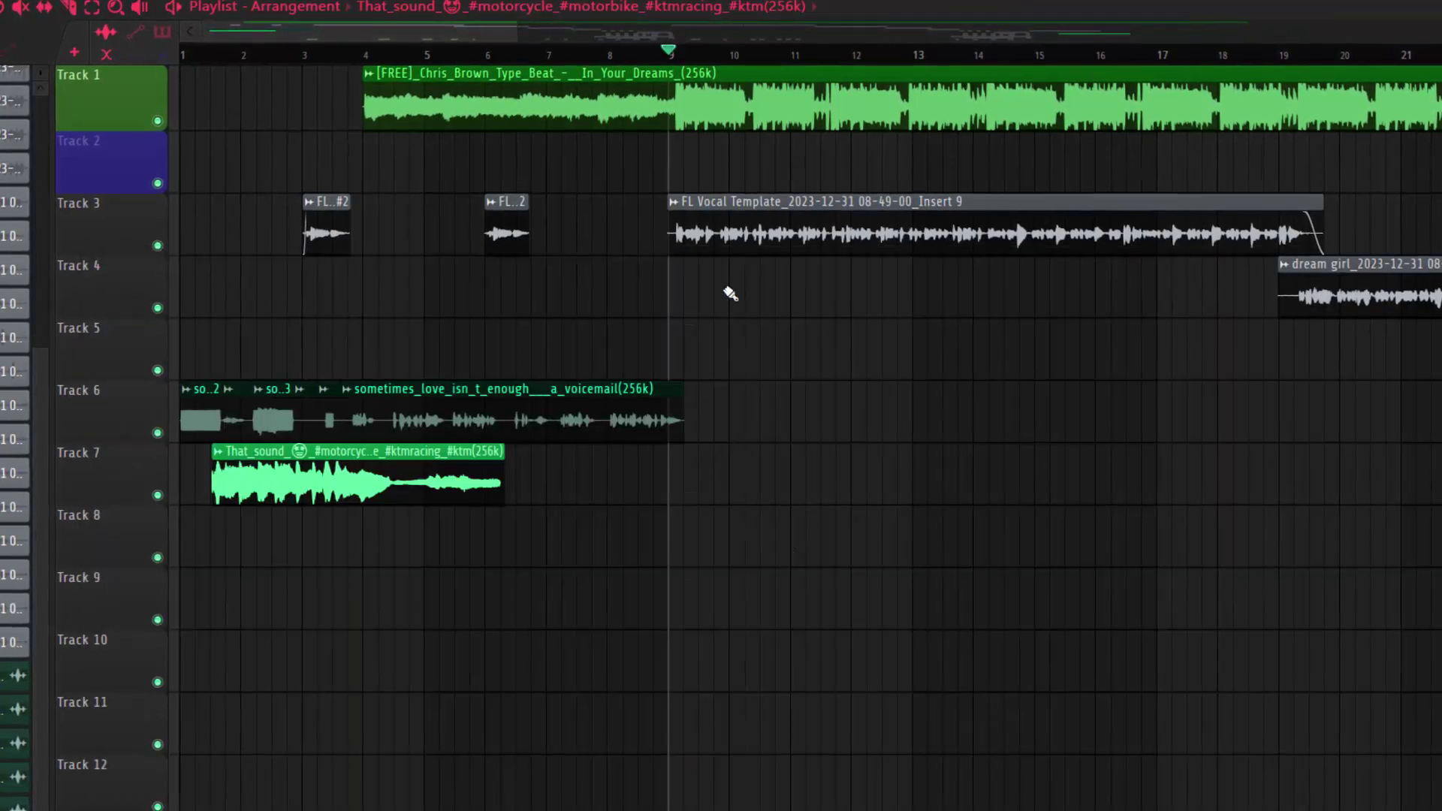
double_click(743, 201)
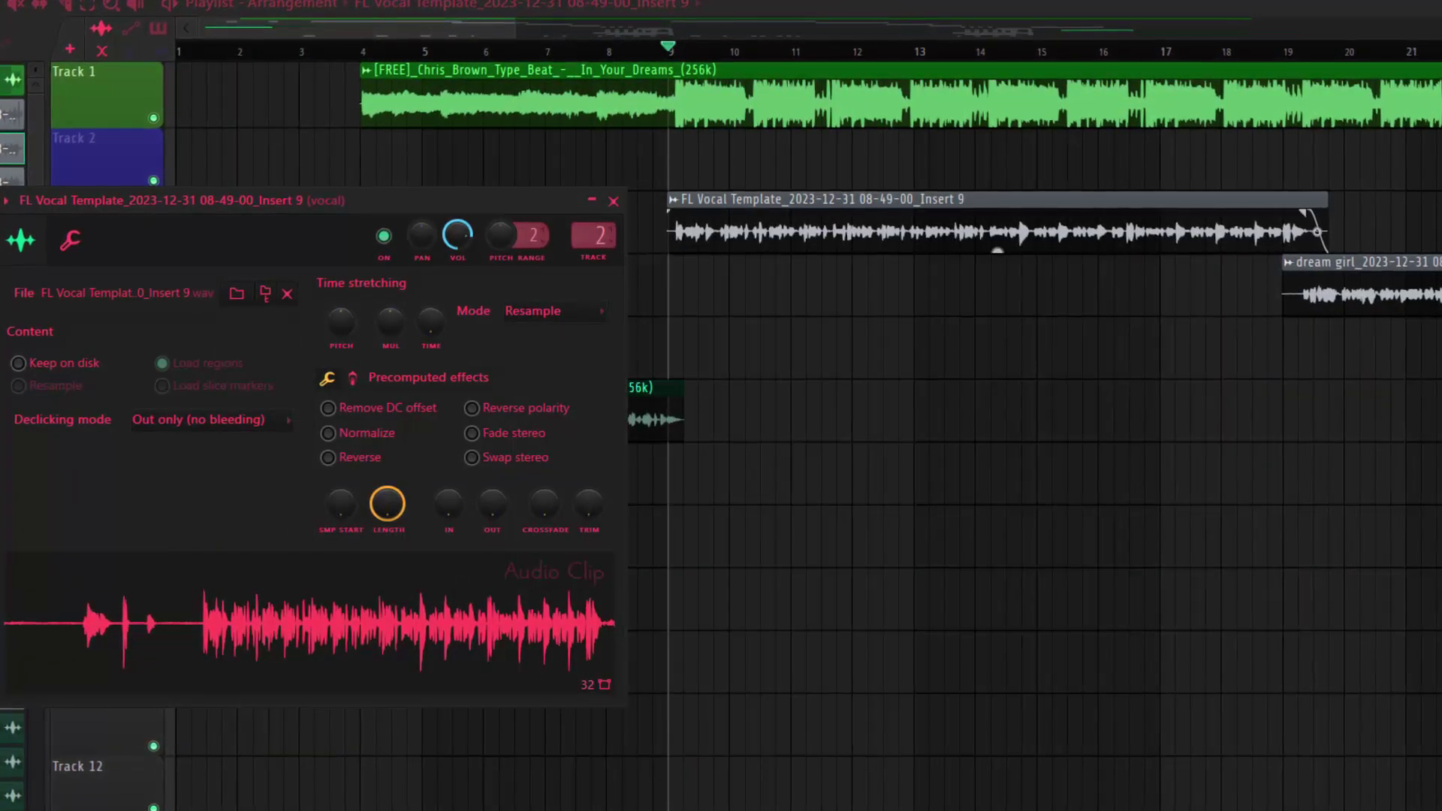
key(F9)
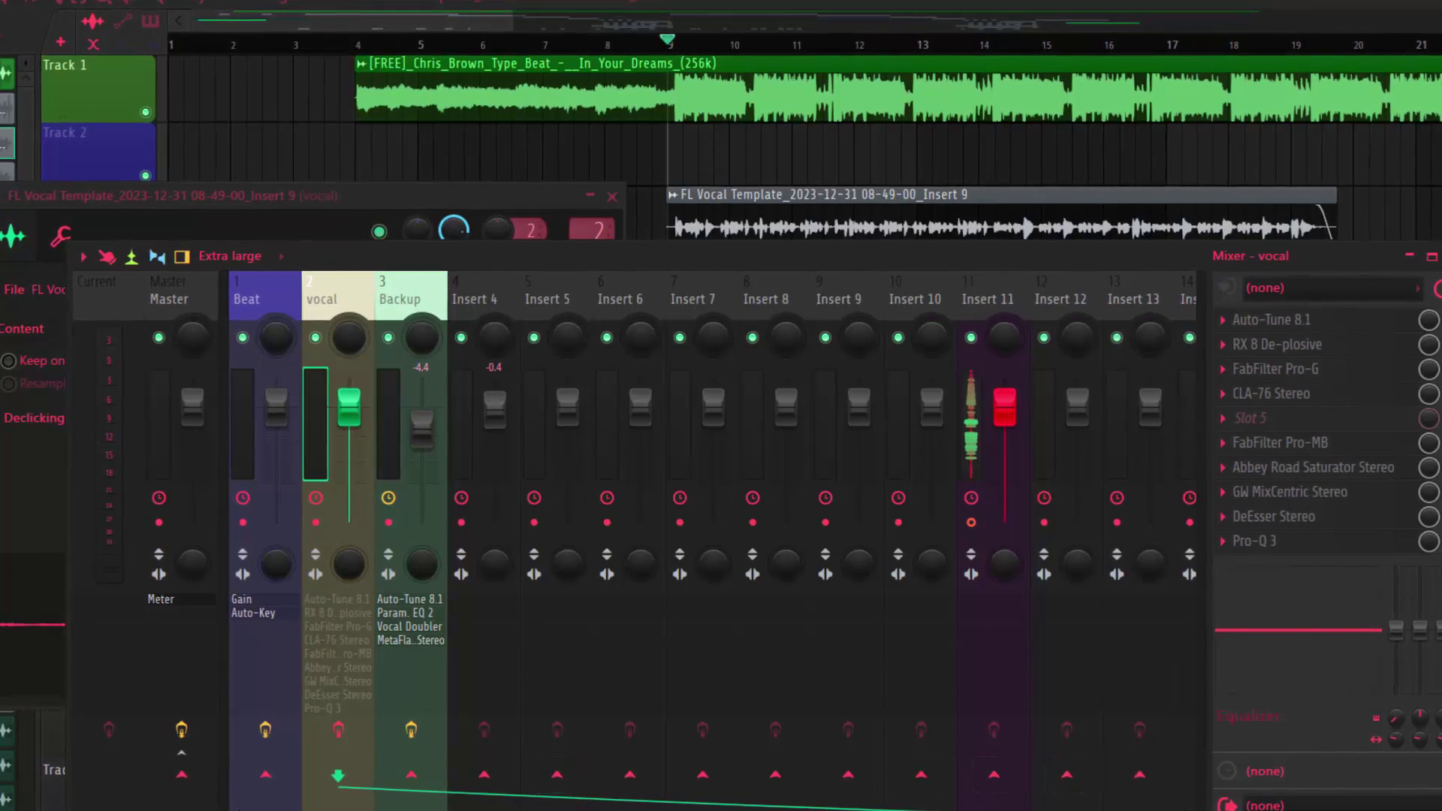
Look over the routing and effects of the vocal and Lead Vox mixer tracks.
scroll(355, 751, right, 6)
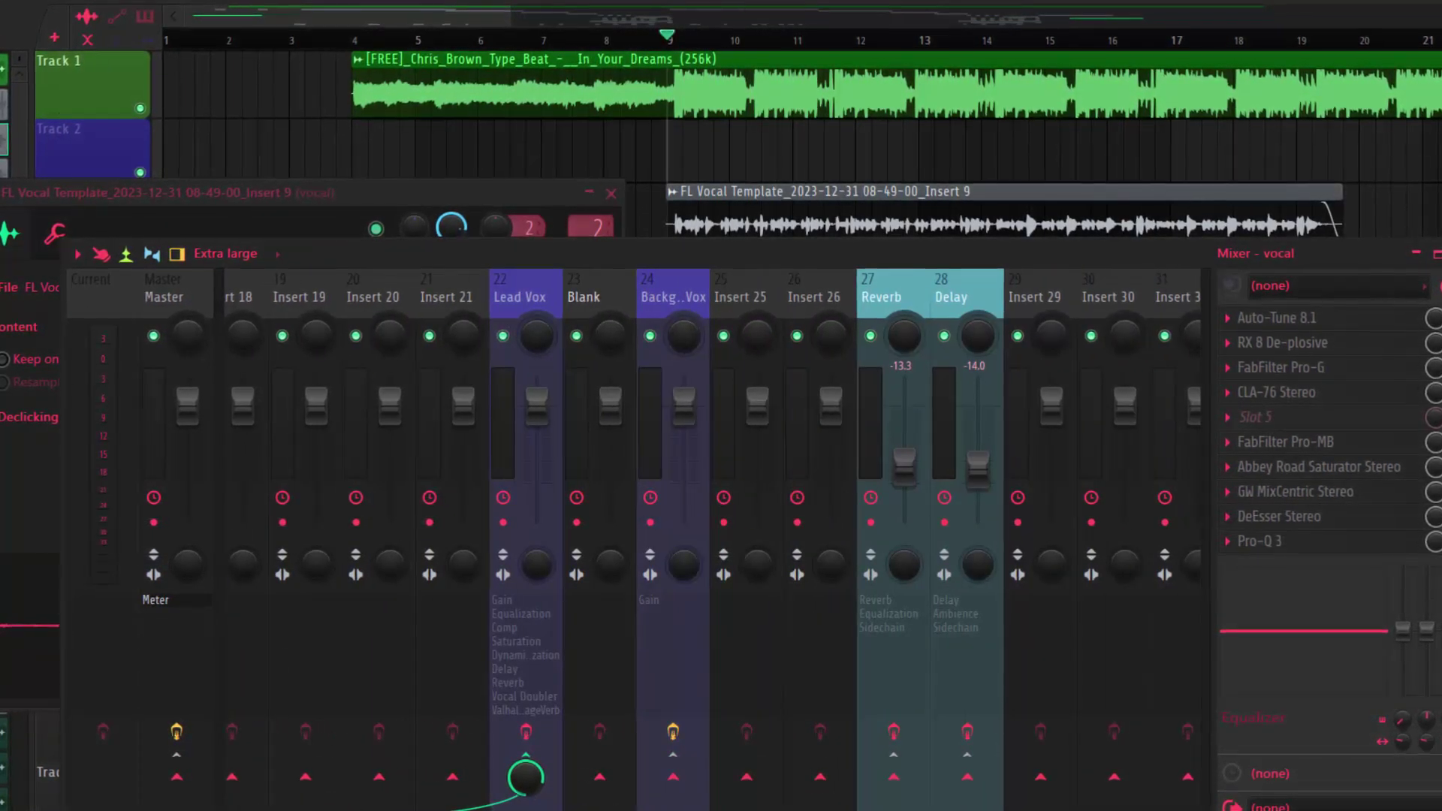
scroll(355, 752, left, 6)
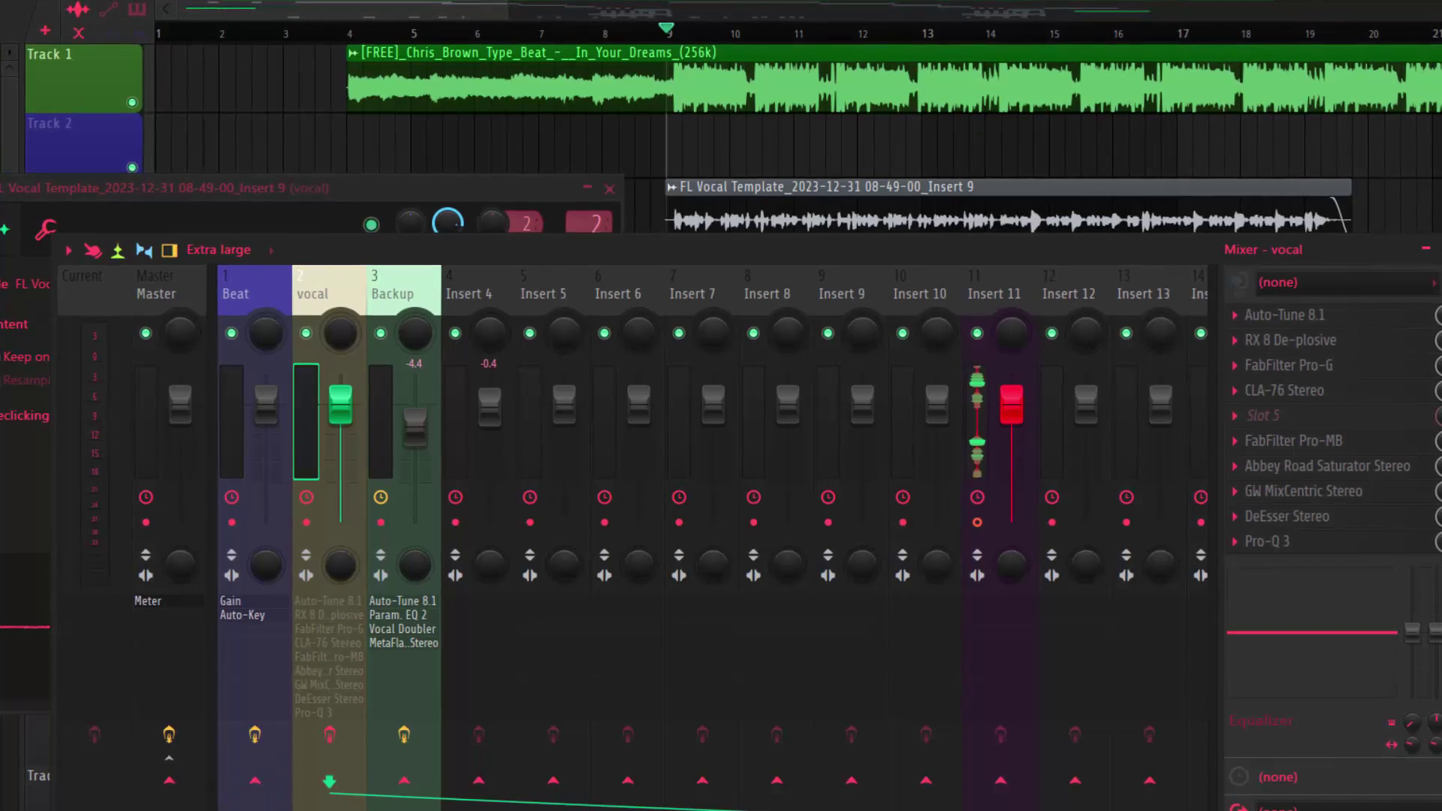
scroll(638, 526, right, 5)
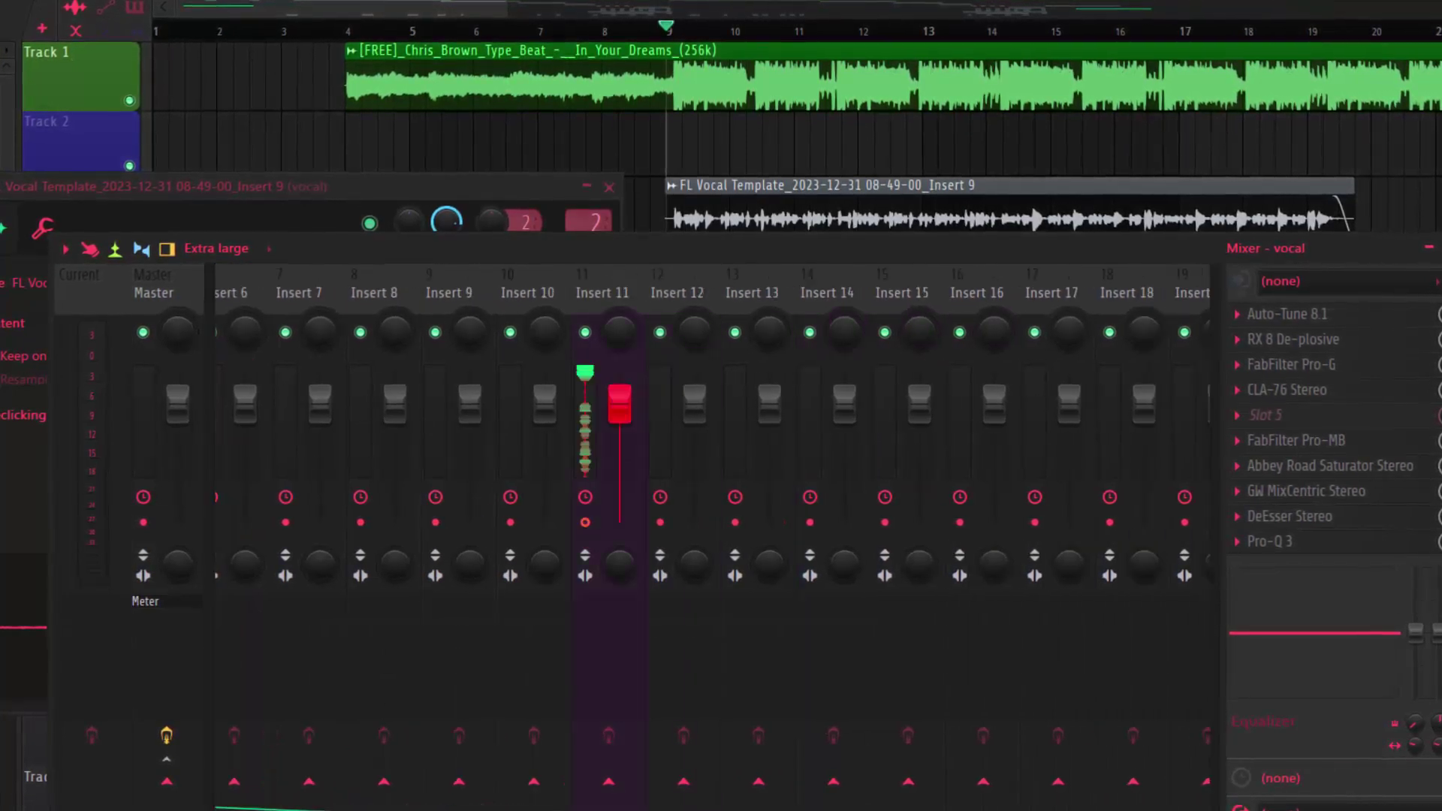
click(822, 291)
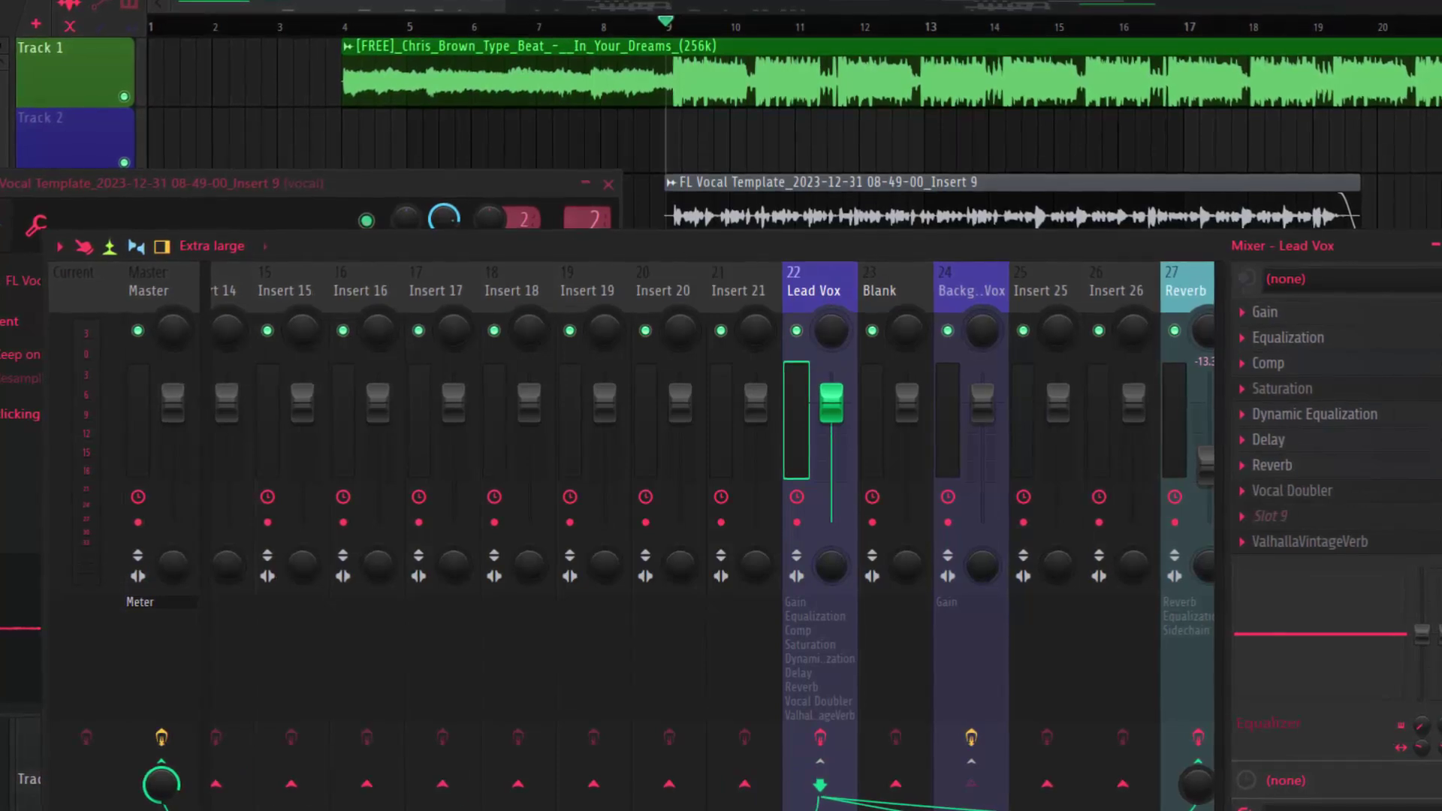
scroll(714, 526, up, 5)
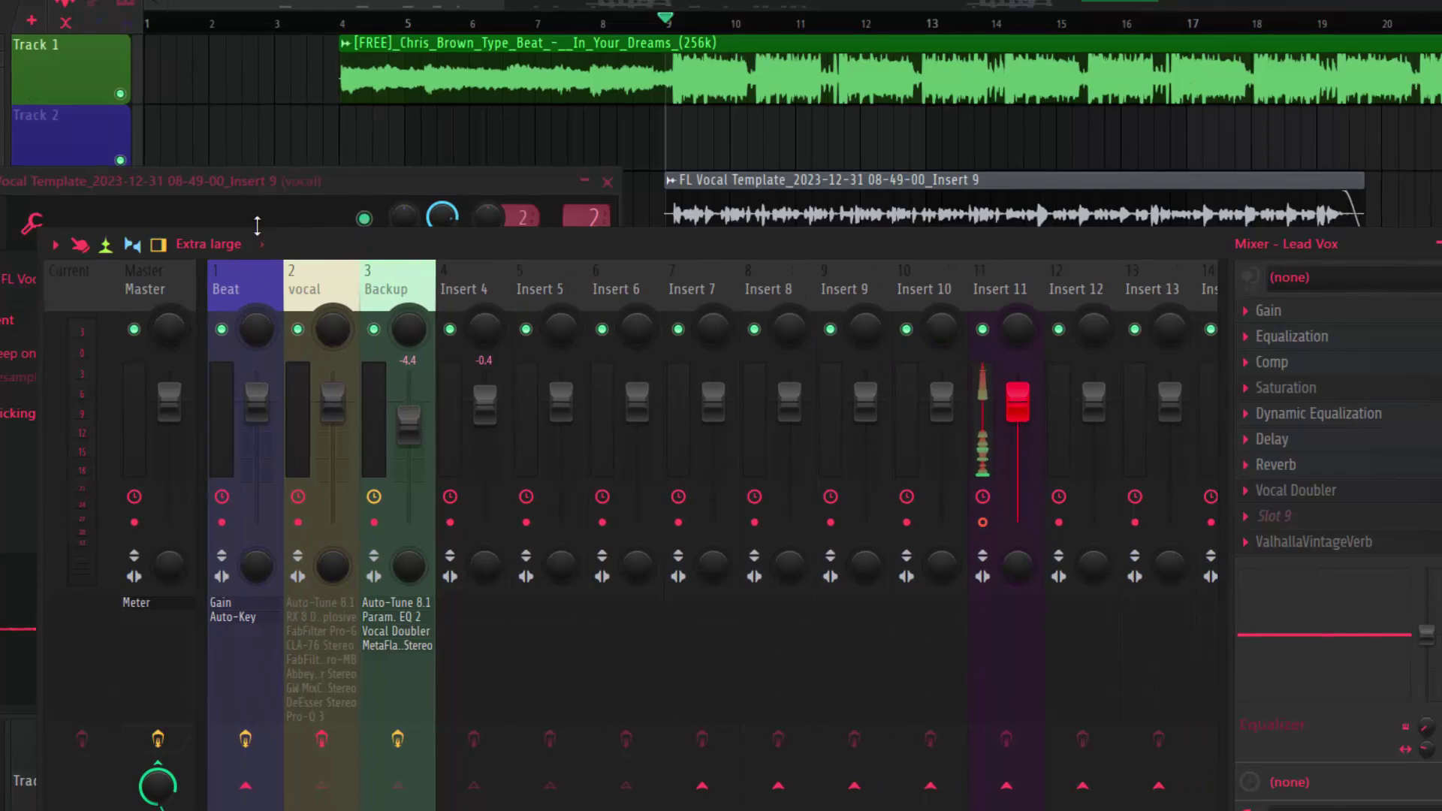
Select the vocal mixer track and play the song from bar 9 to hear the vocal with its effects off.
click(319, 293)
key(space)
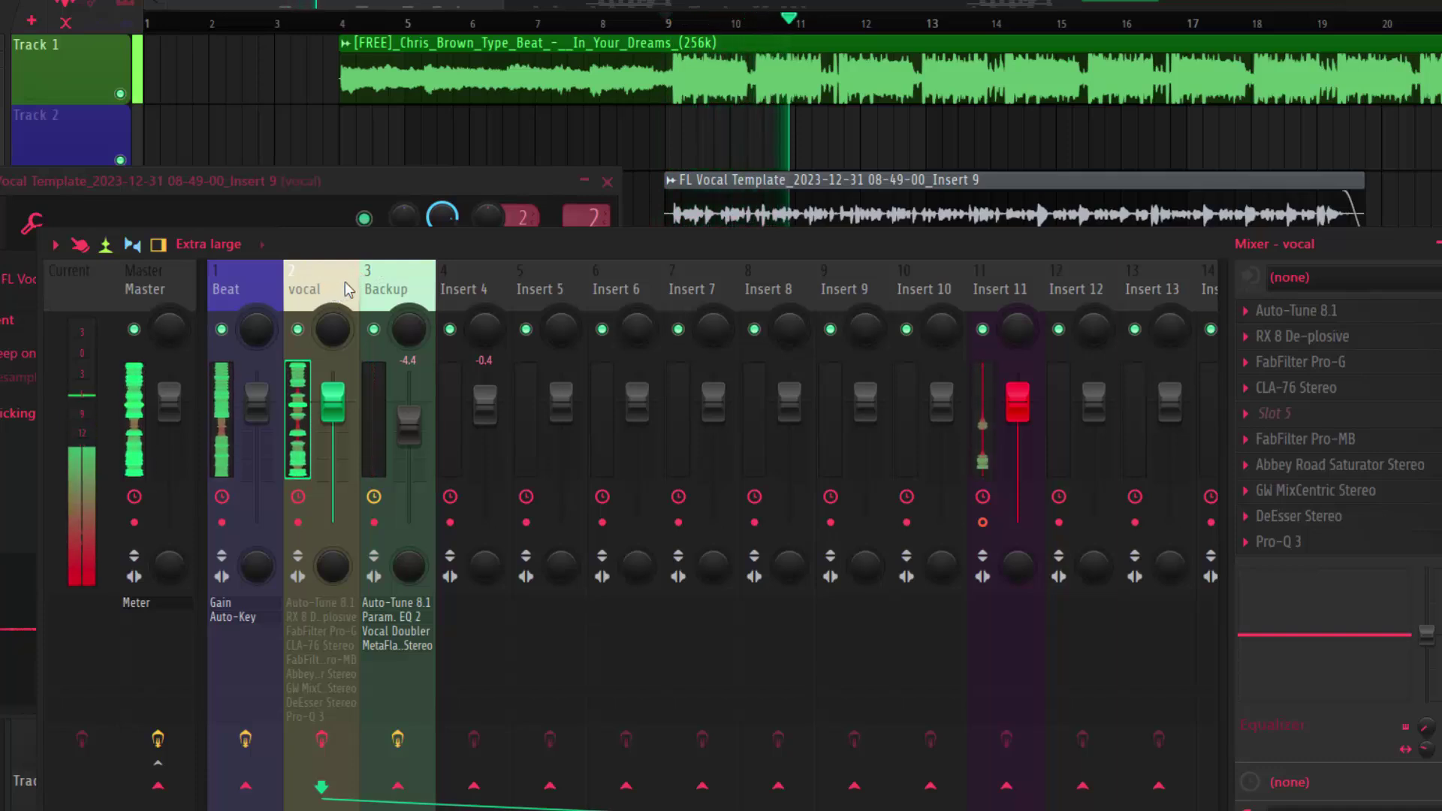
key(space)
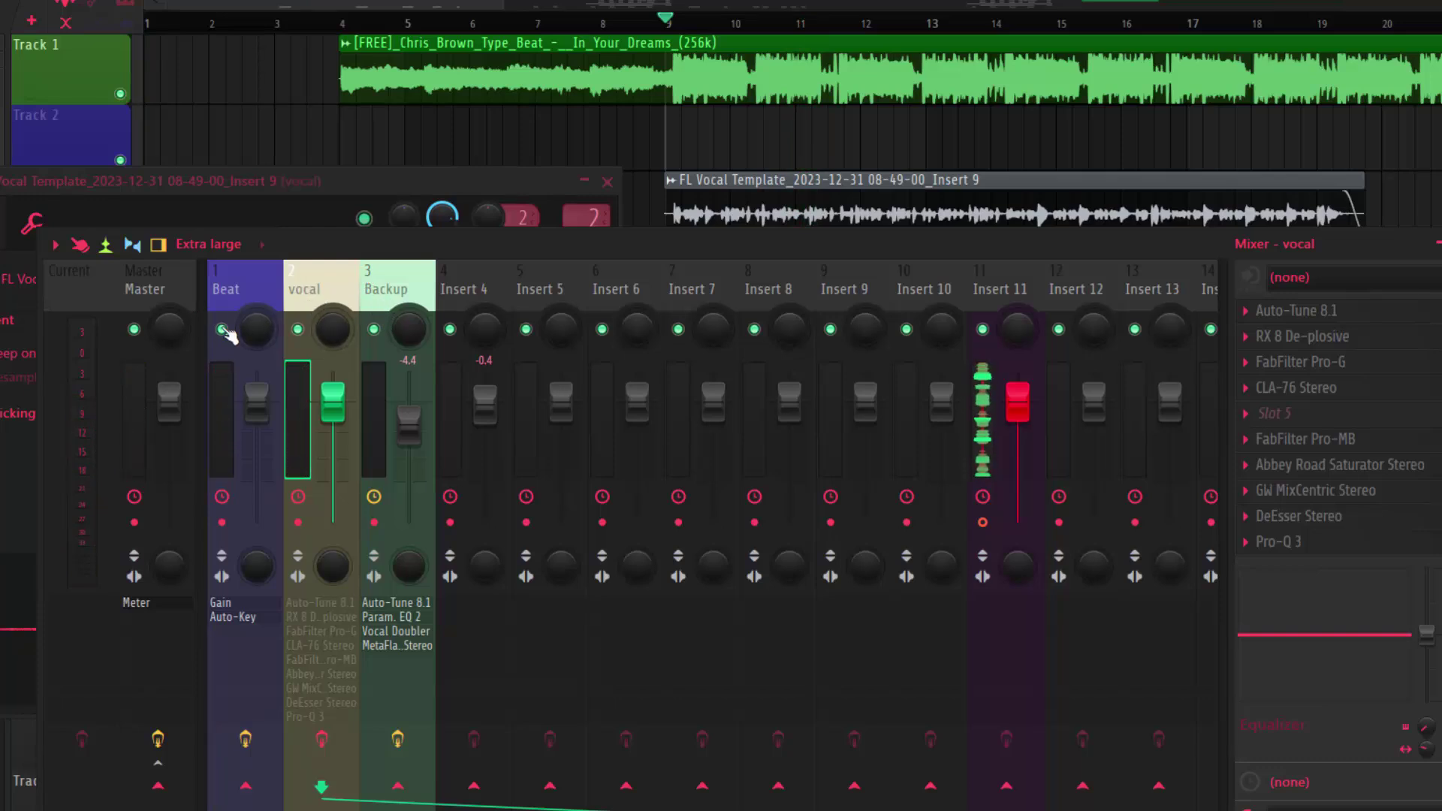
Mute the Beat mixer track and close the vocal clip's settings window.
click(222, 330)
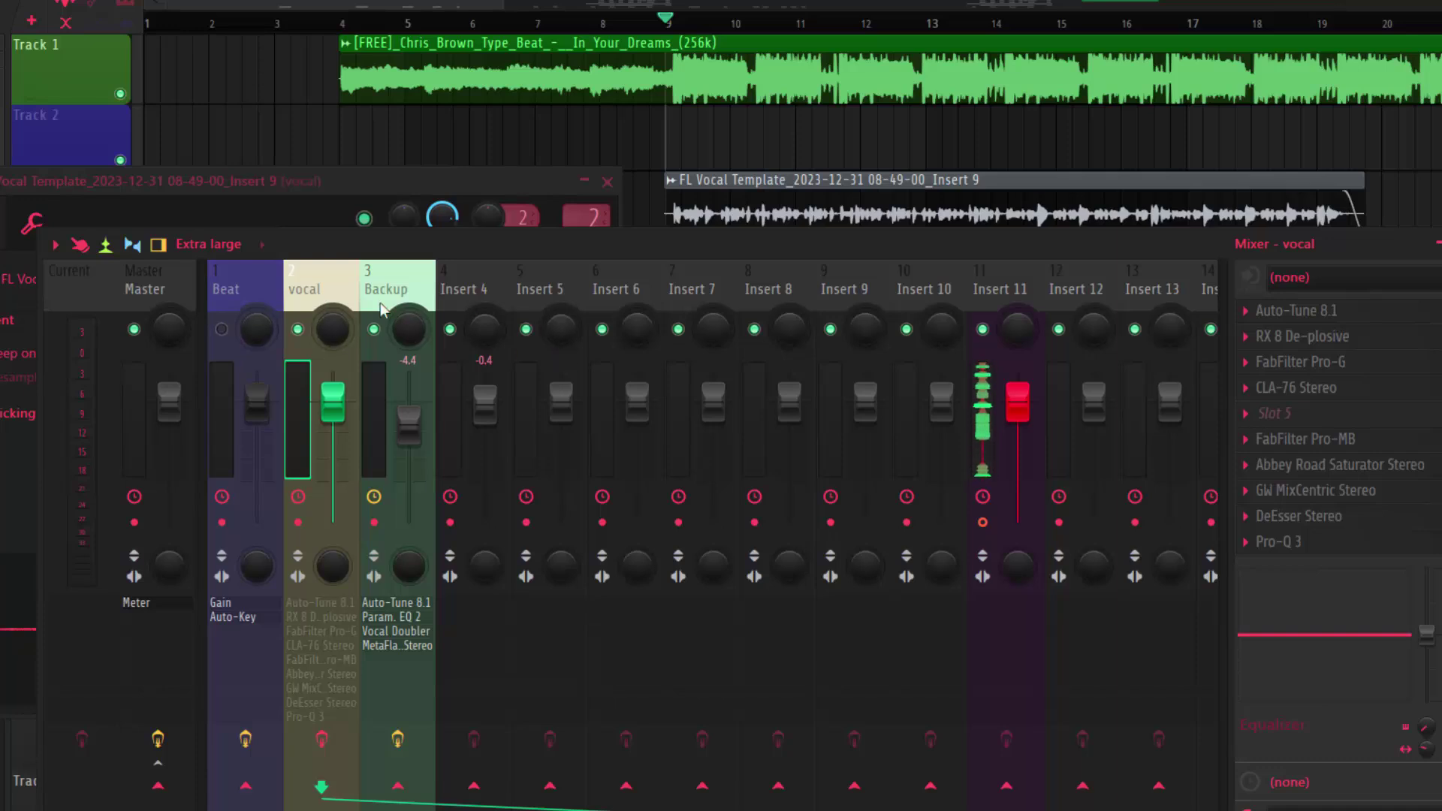
click(610, 194)
click(607, 182)
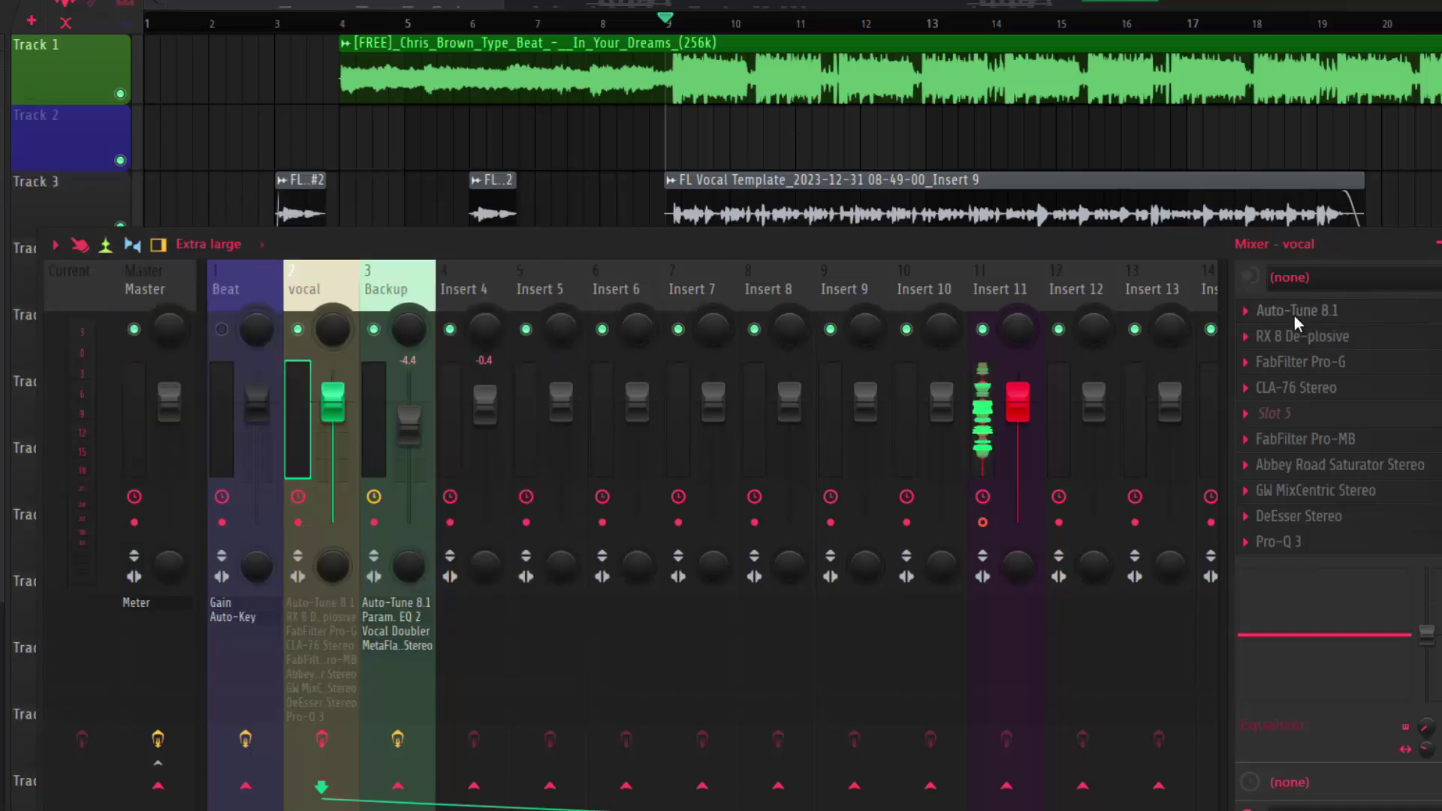
Open Auto-Tune 8.1 on the vocal track, select the Low Male input type, and play the vocal to review the pitch correction.
click(1336, 310)
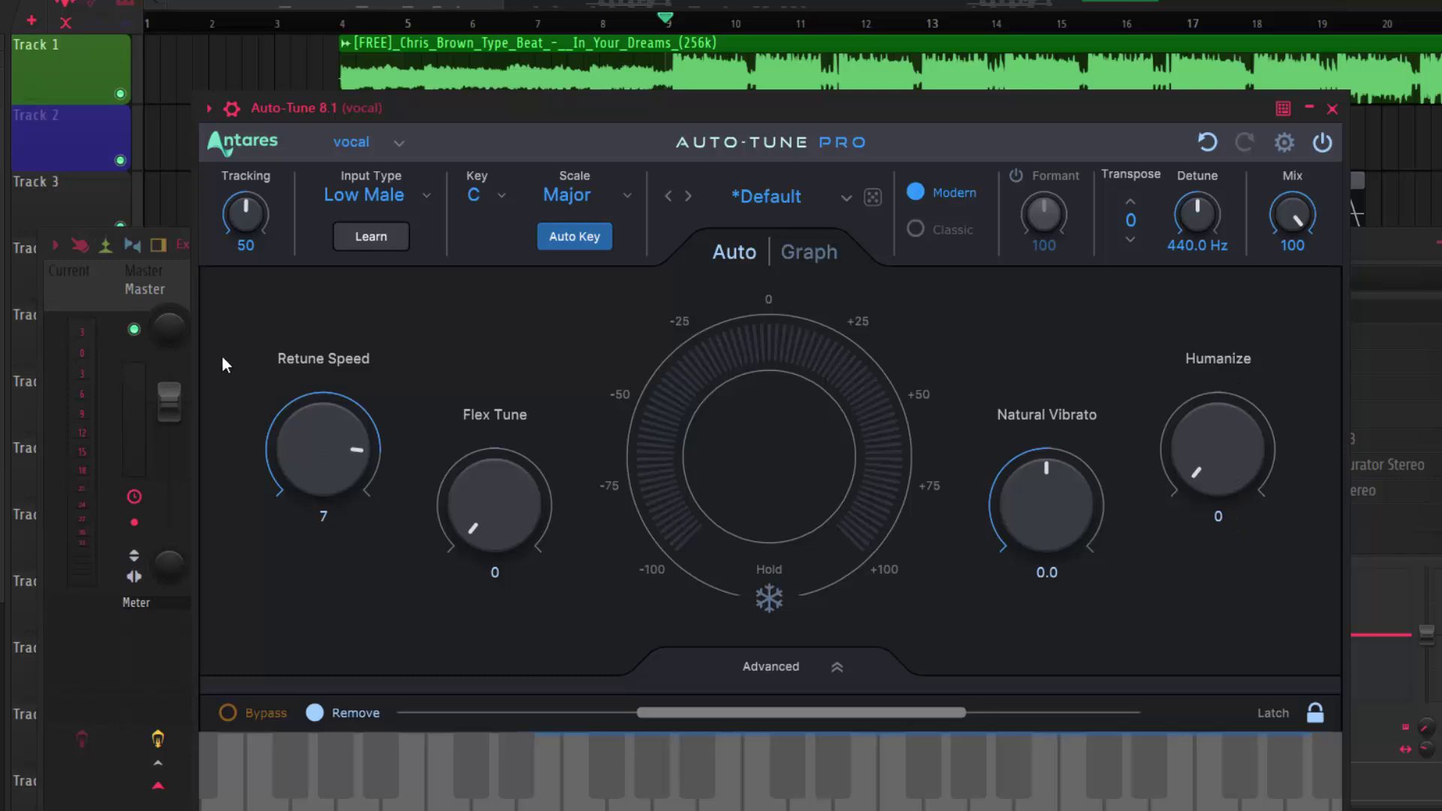
click(385, 194)
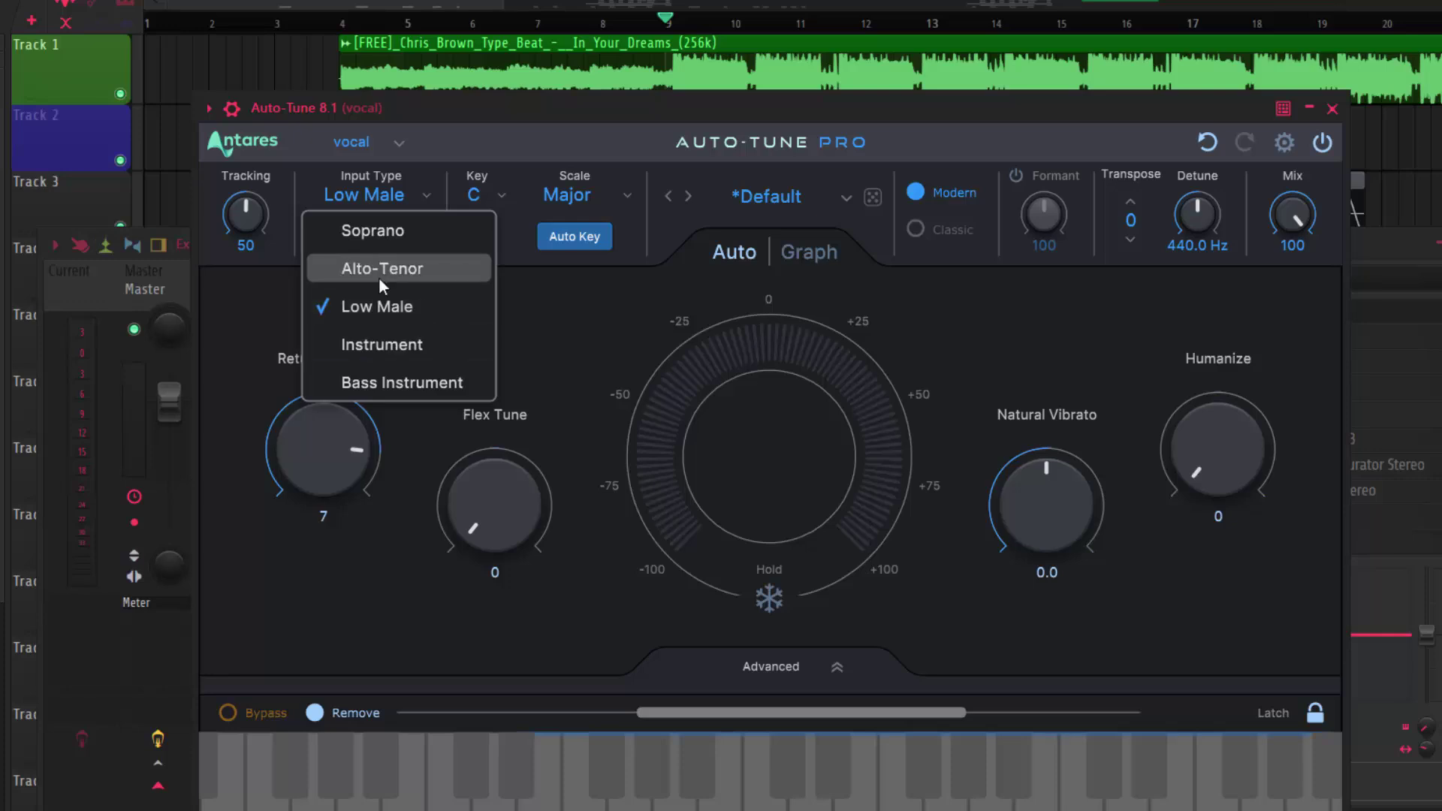
click(398, 306)
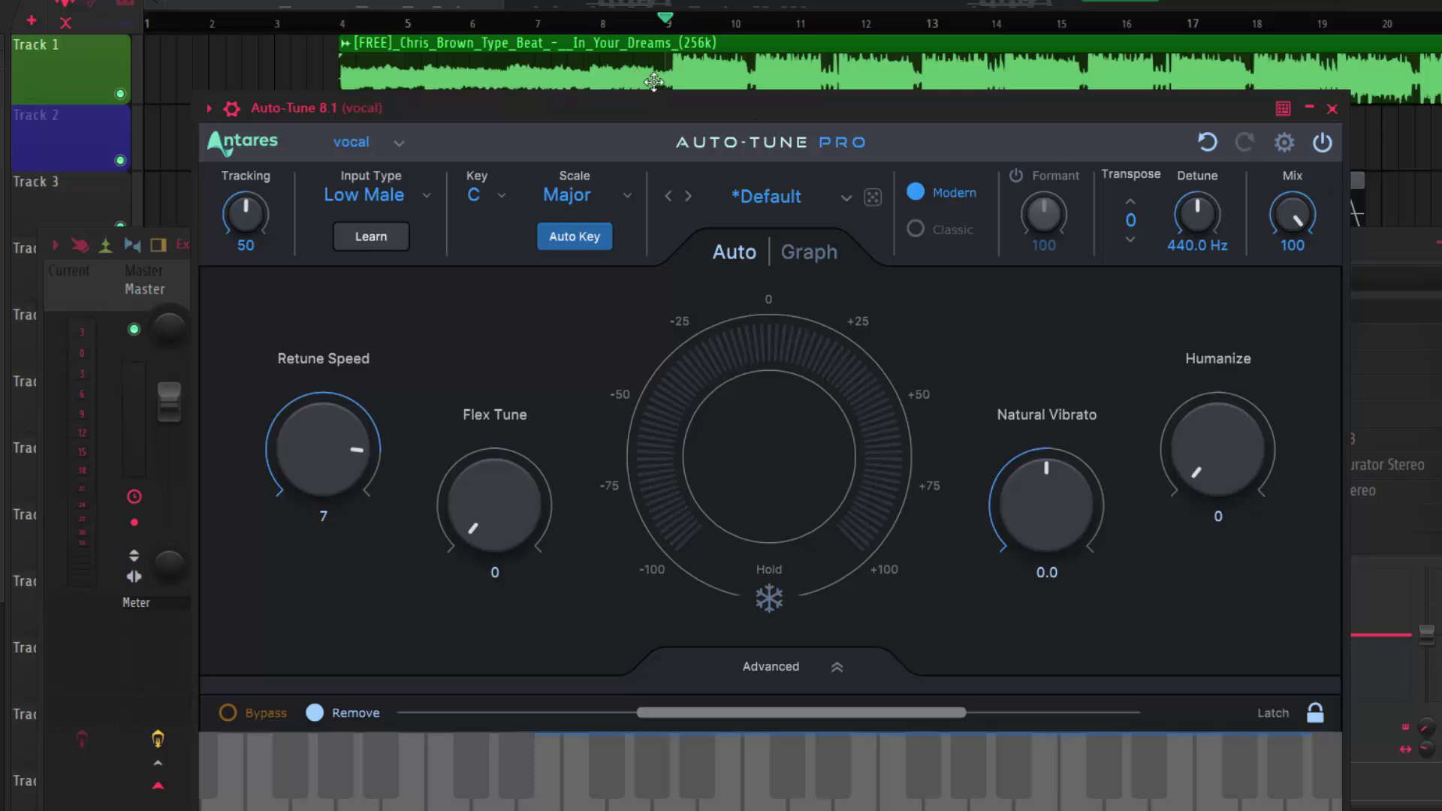
key(space)
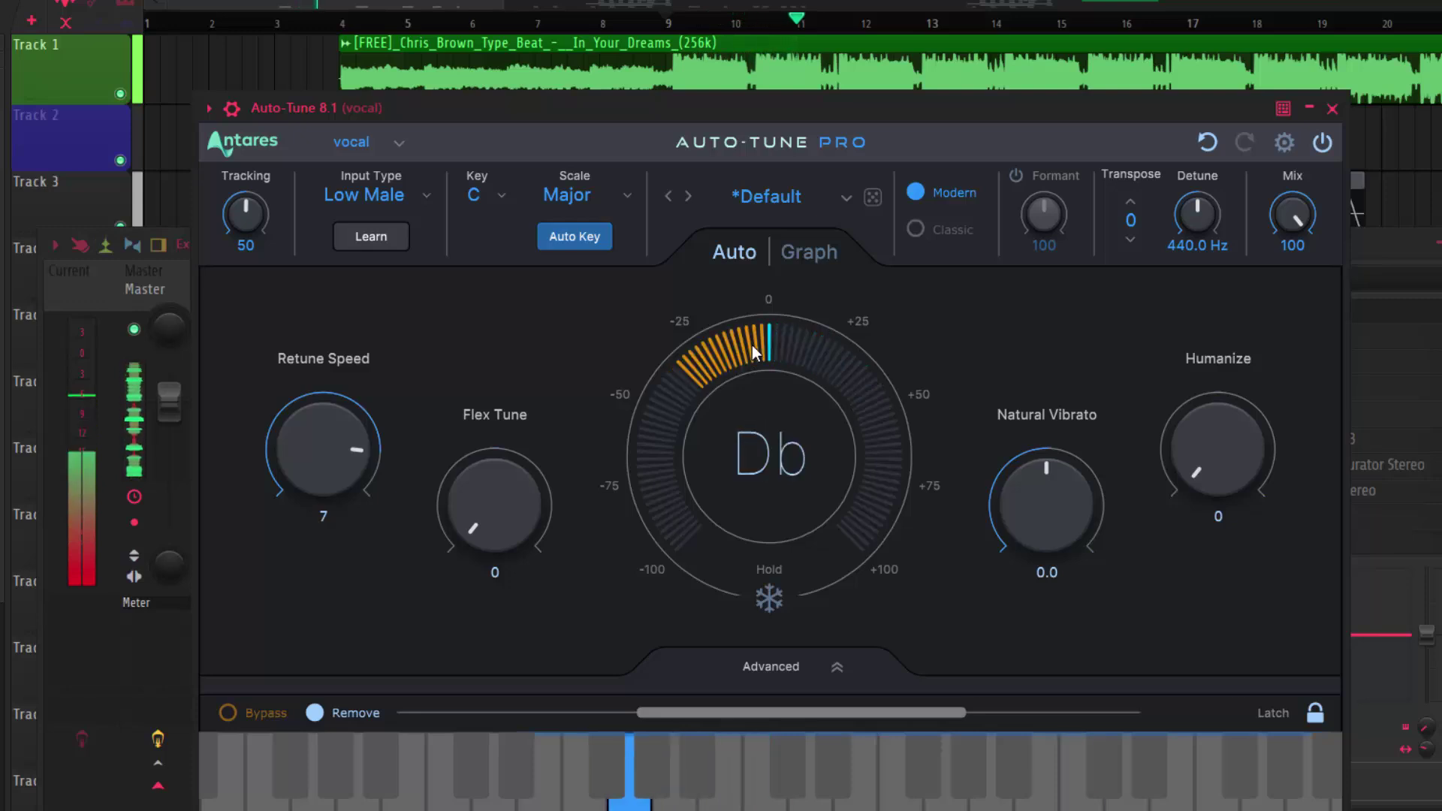
click(1334, 109)
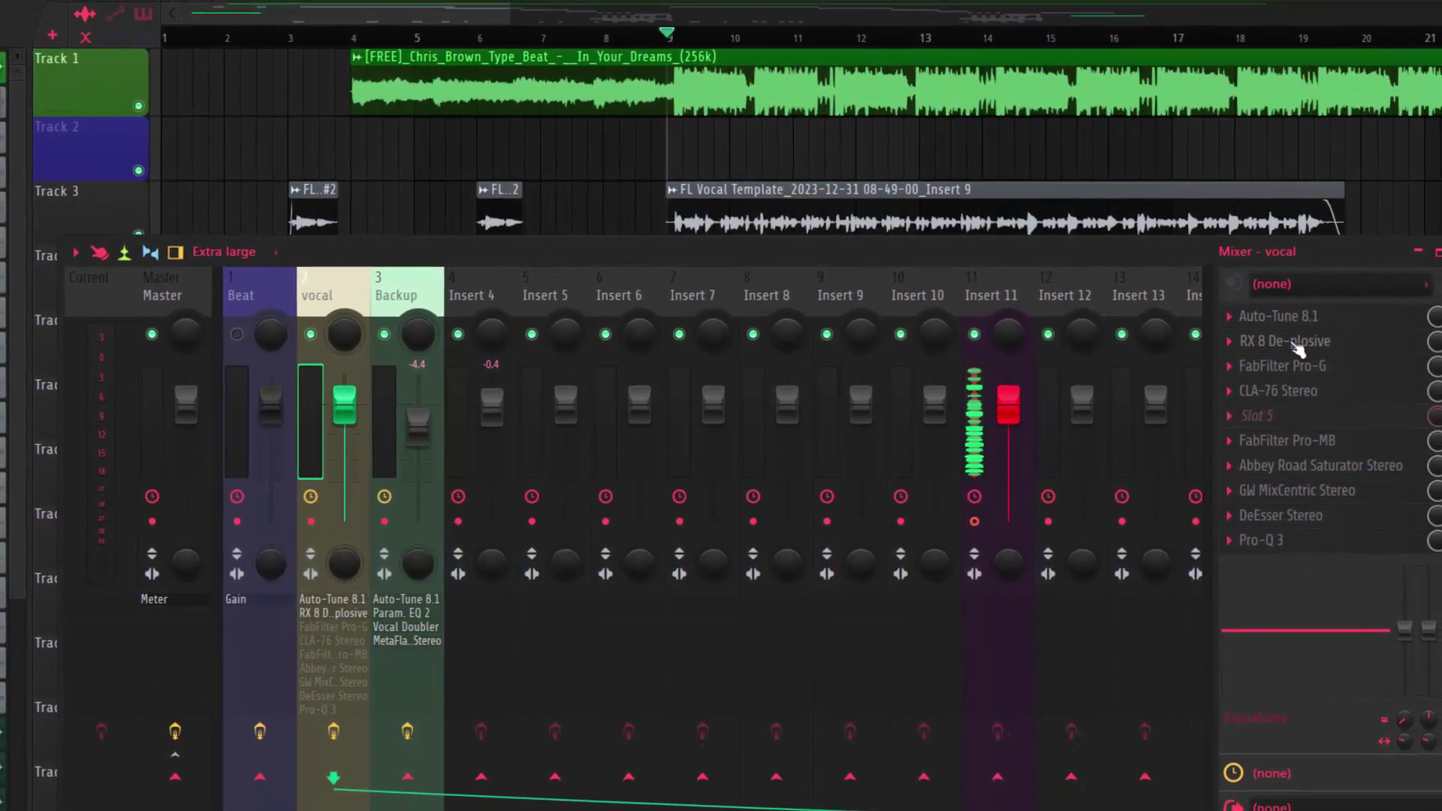
Open RX 8 De-plosive on the vocal track, examine its sensitivity, strength and frequency limit, and close it.
click(338, 611)
drag(218, 286, 693, 273)
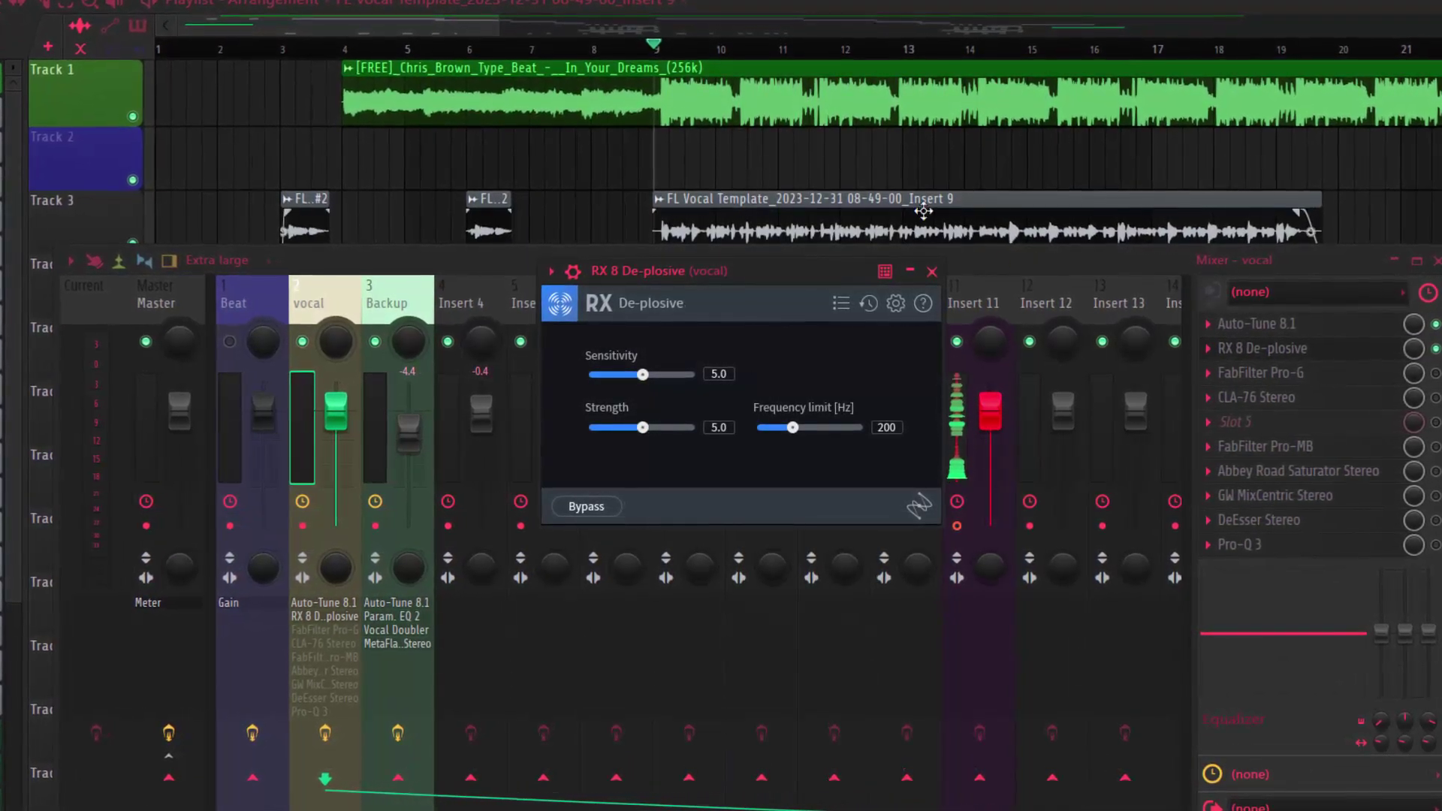
click(932, 271)
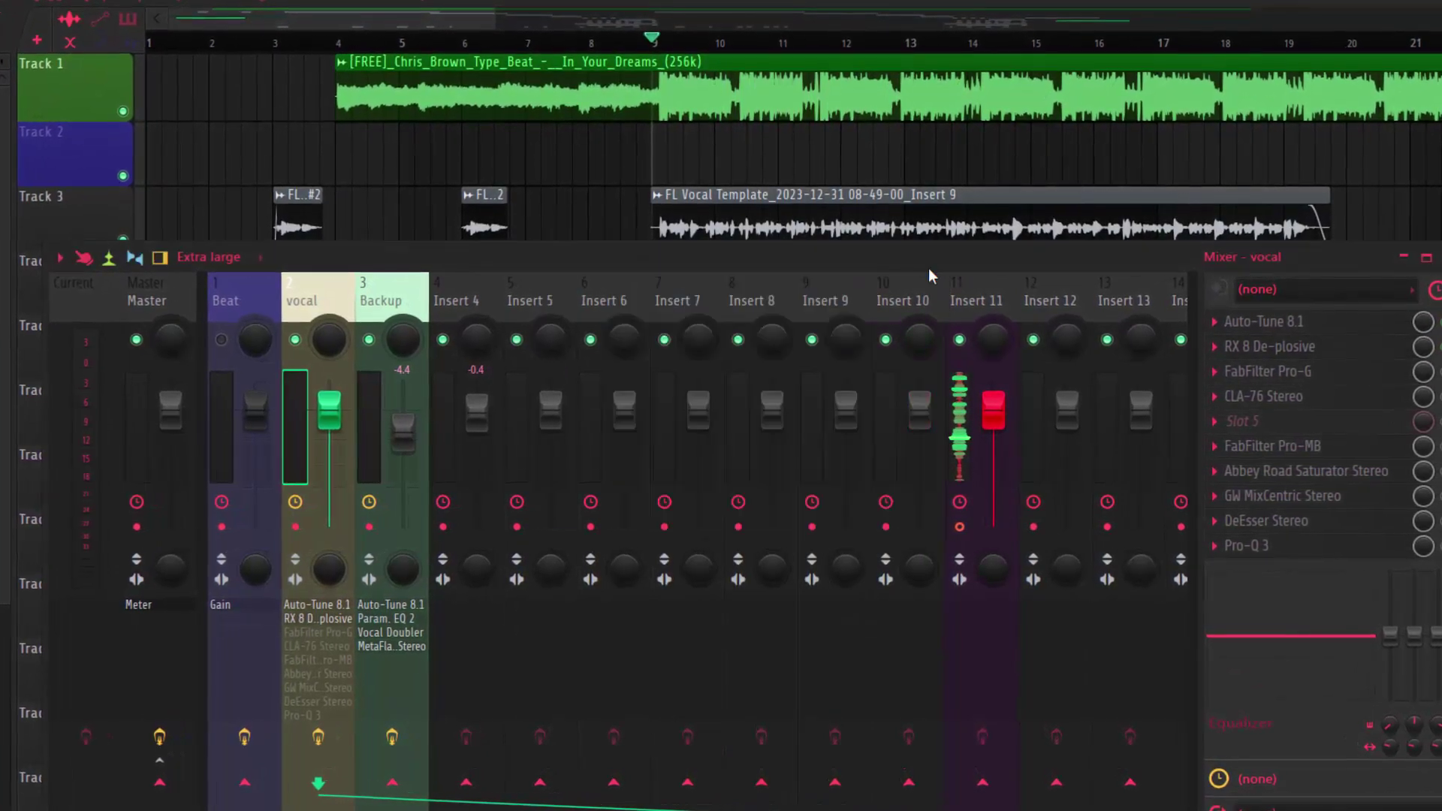
Turn on FabFilter Pro-G on the vocal track and open its gate settings.
click(1441, 371)
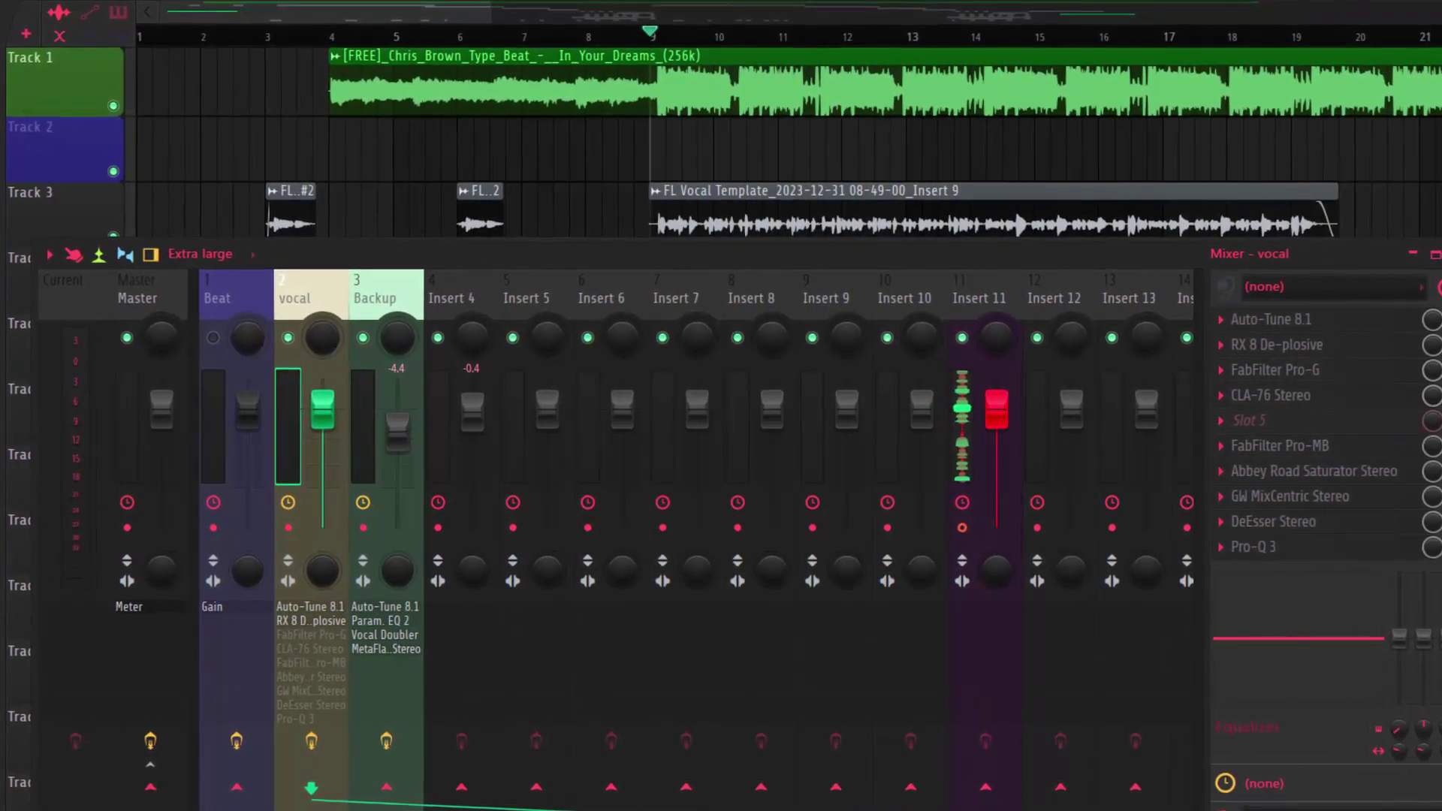
click(1278, 370)
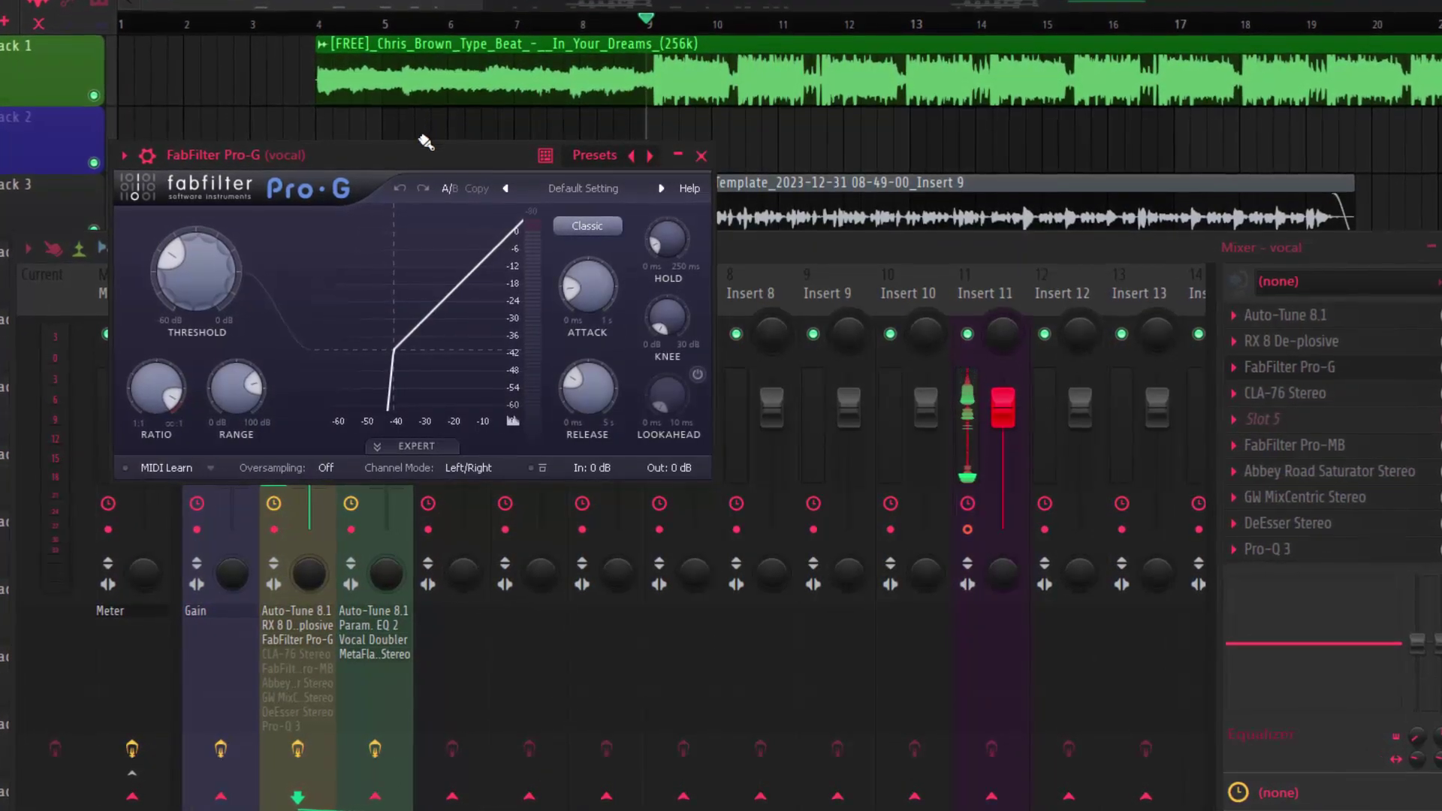
drag(418, 165, 706, 207)
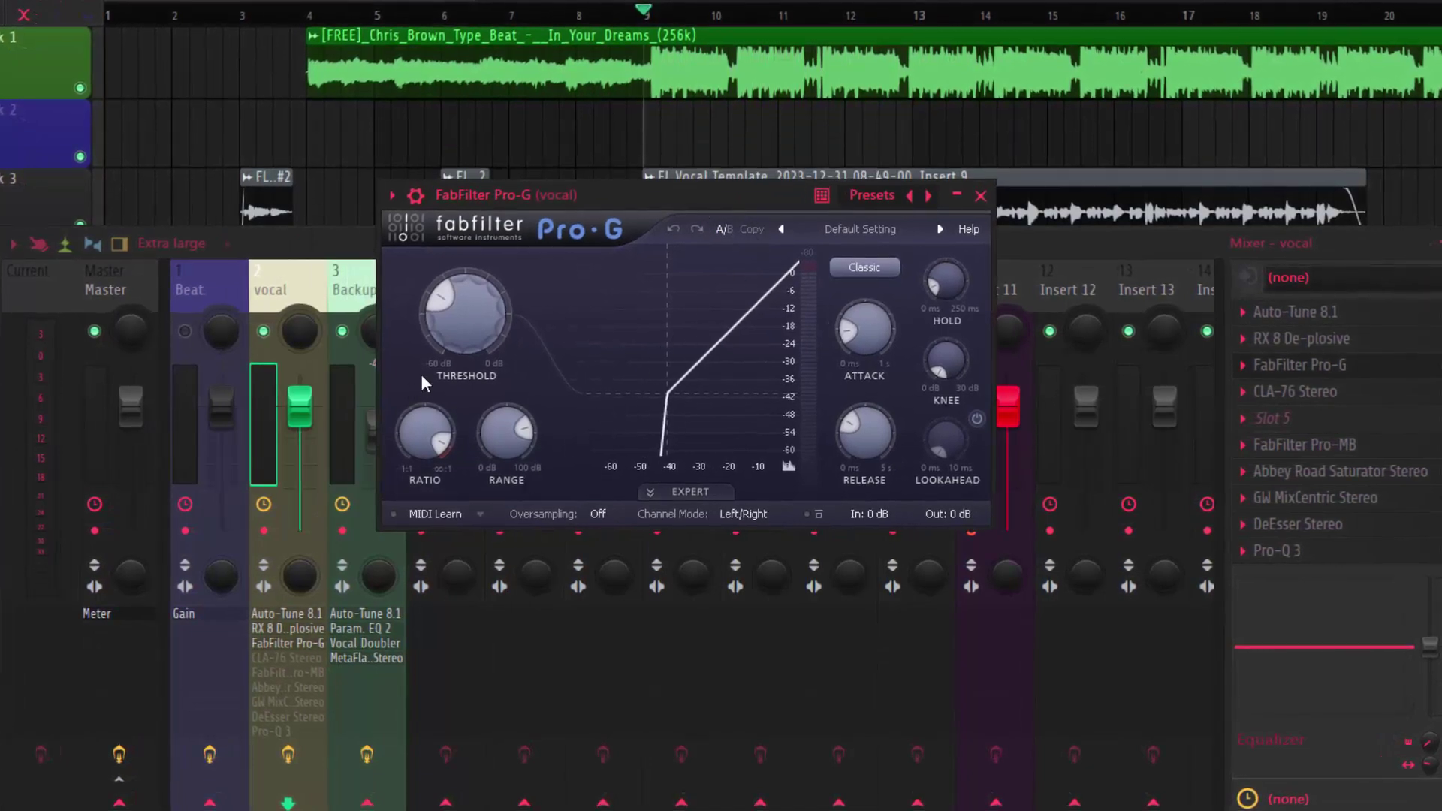
Play the vocal from bar 9 to examine how the FabFilter Pro-G threshold gates it, and close the effect.
mouse_move(458, 286)
key(space)
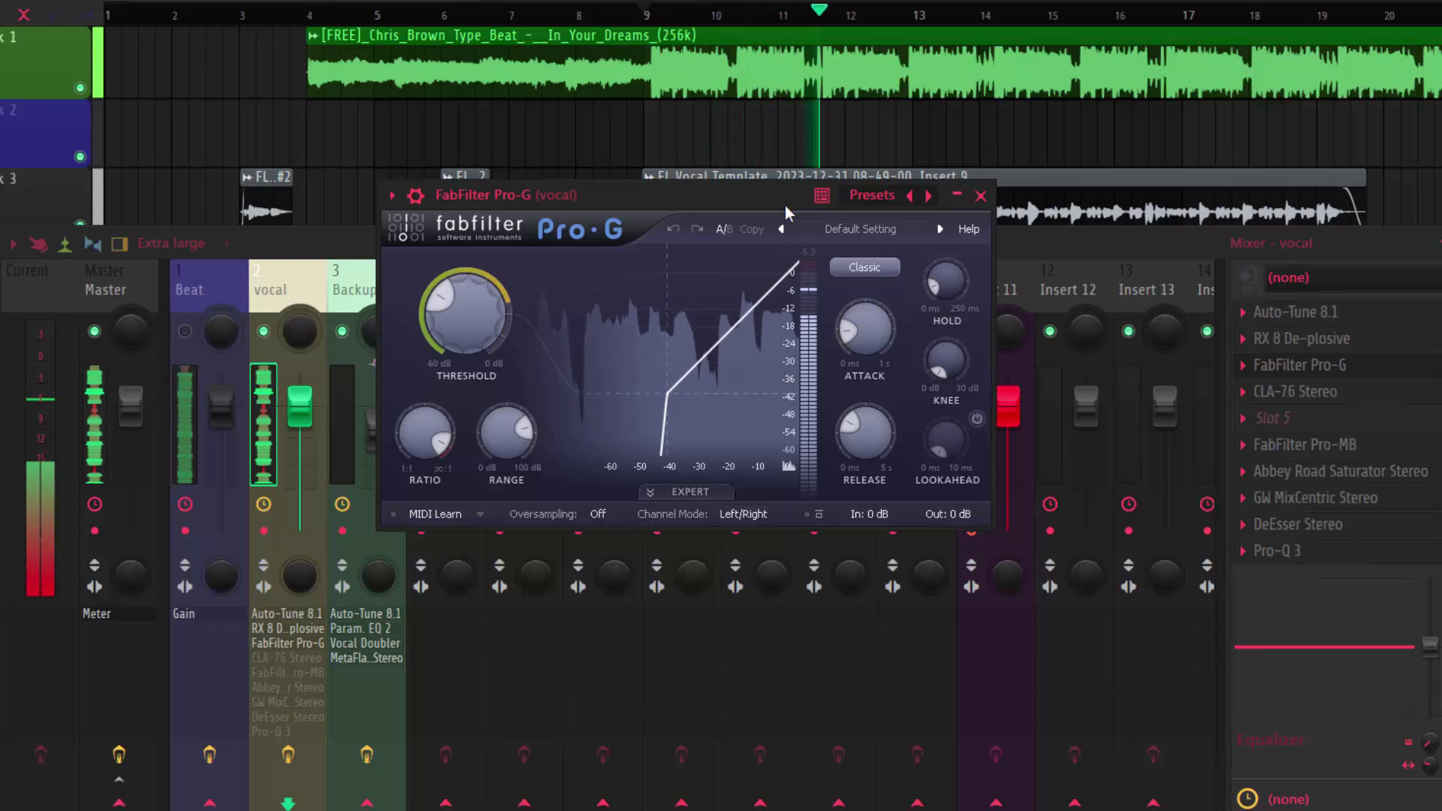
key(space)
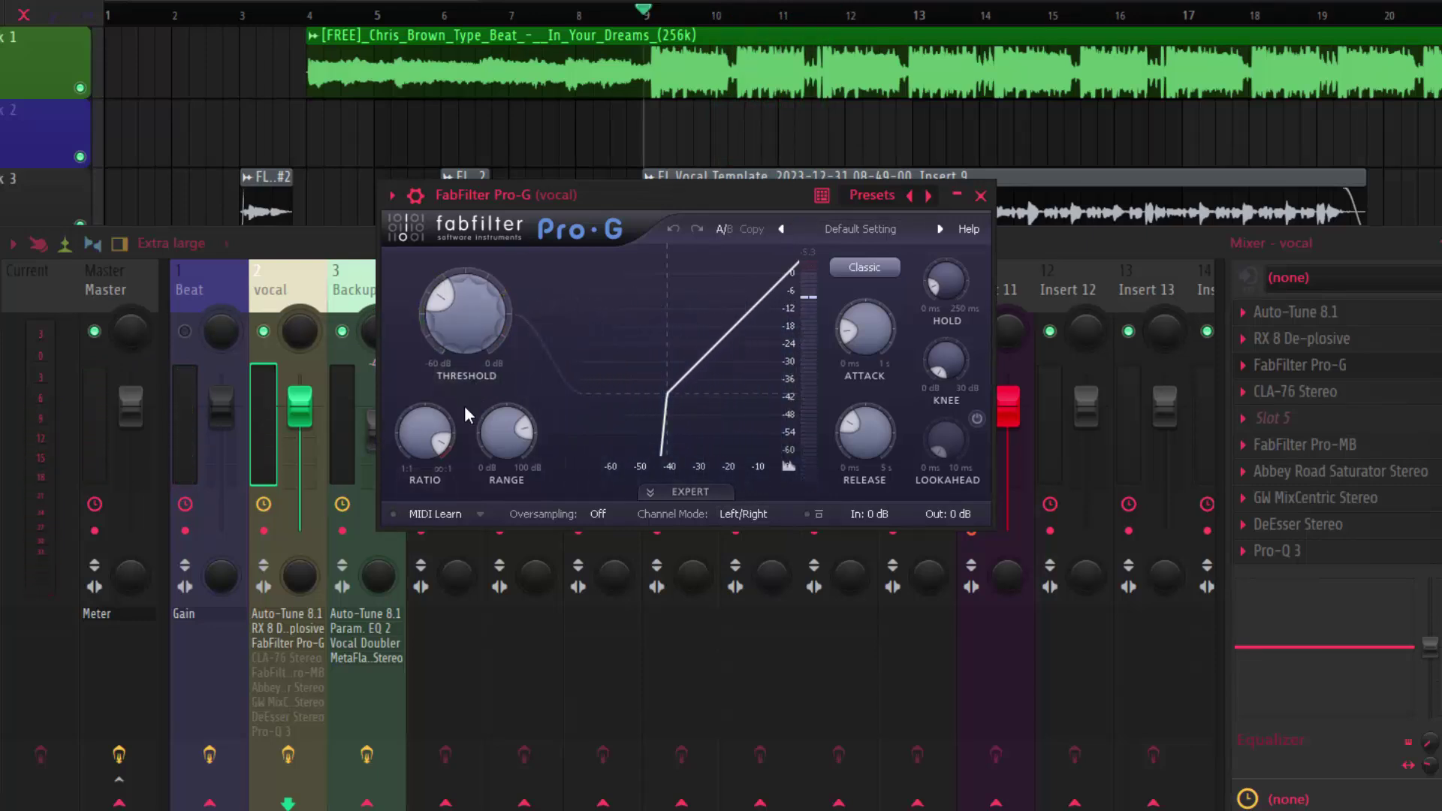
mouse_move(442, 309)
click(980, 196)
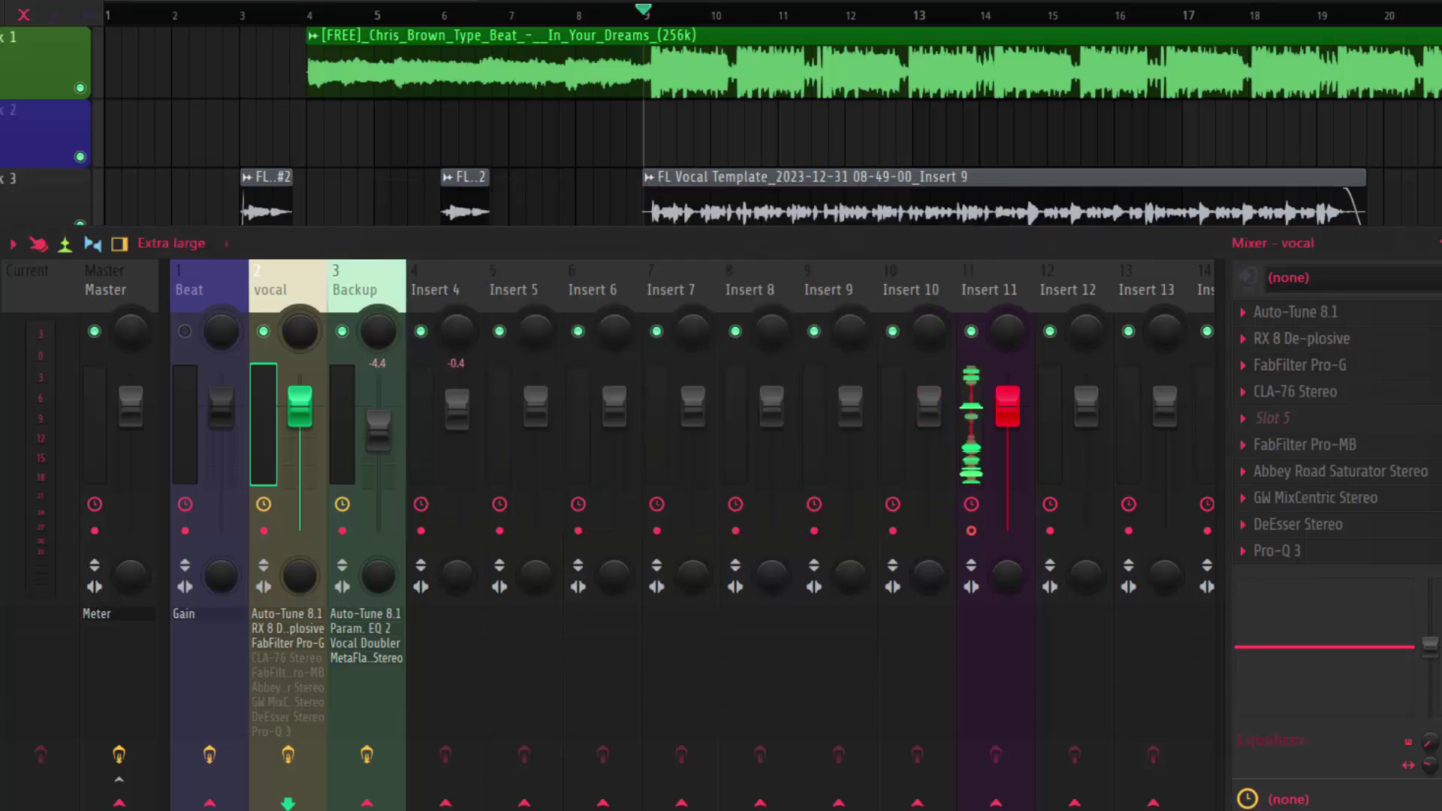
Turn on CLA-76 on the vocal track, open it, and play the vocal from bar 9 through the compressor.
click(1275, 398)
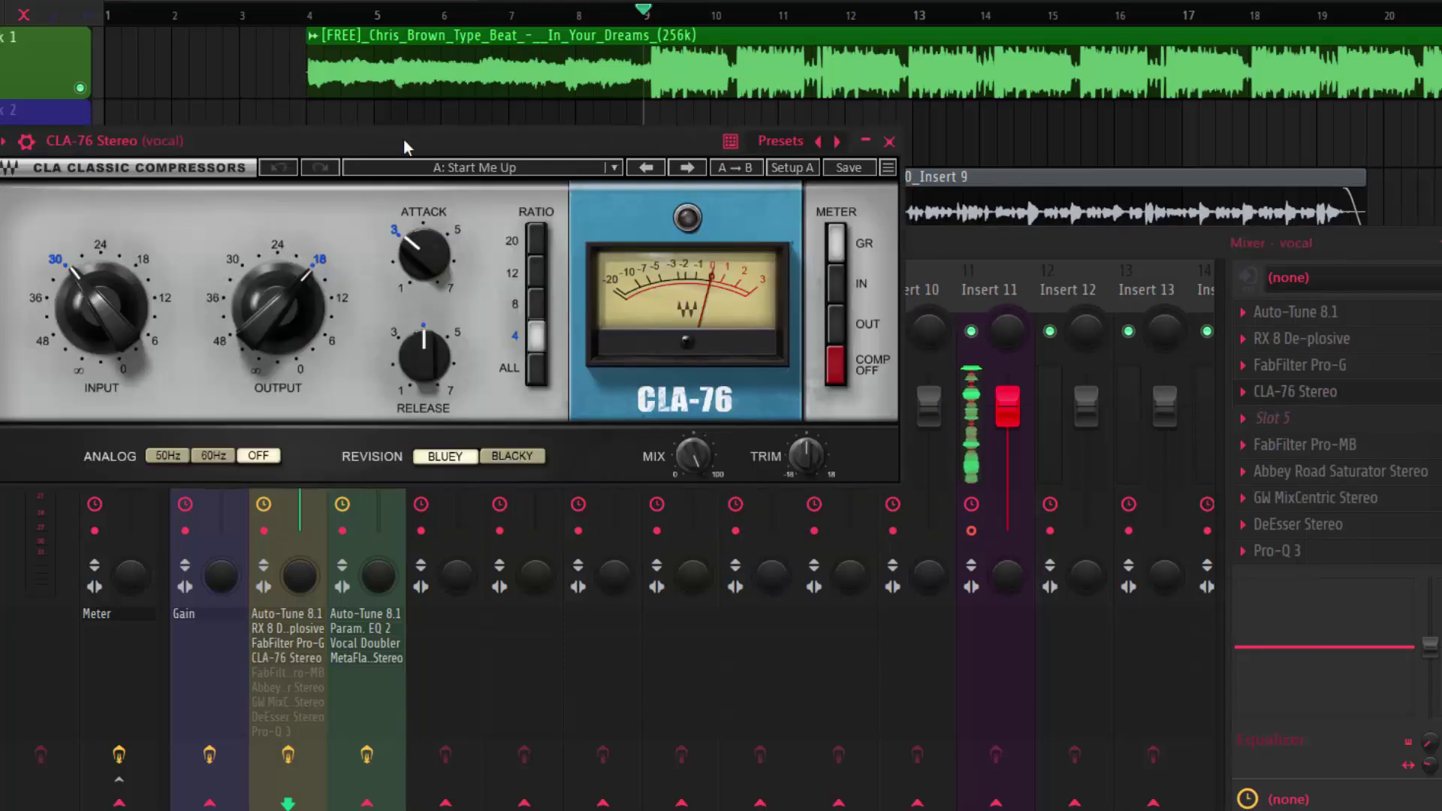
drag(630, 170, 663, 167)
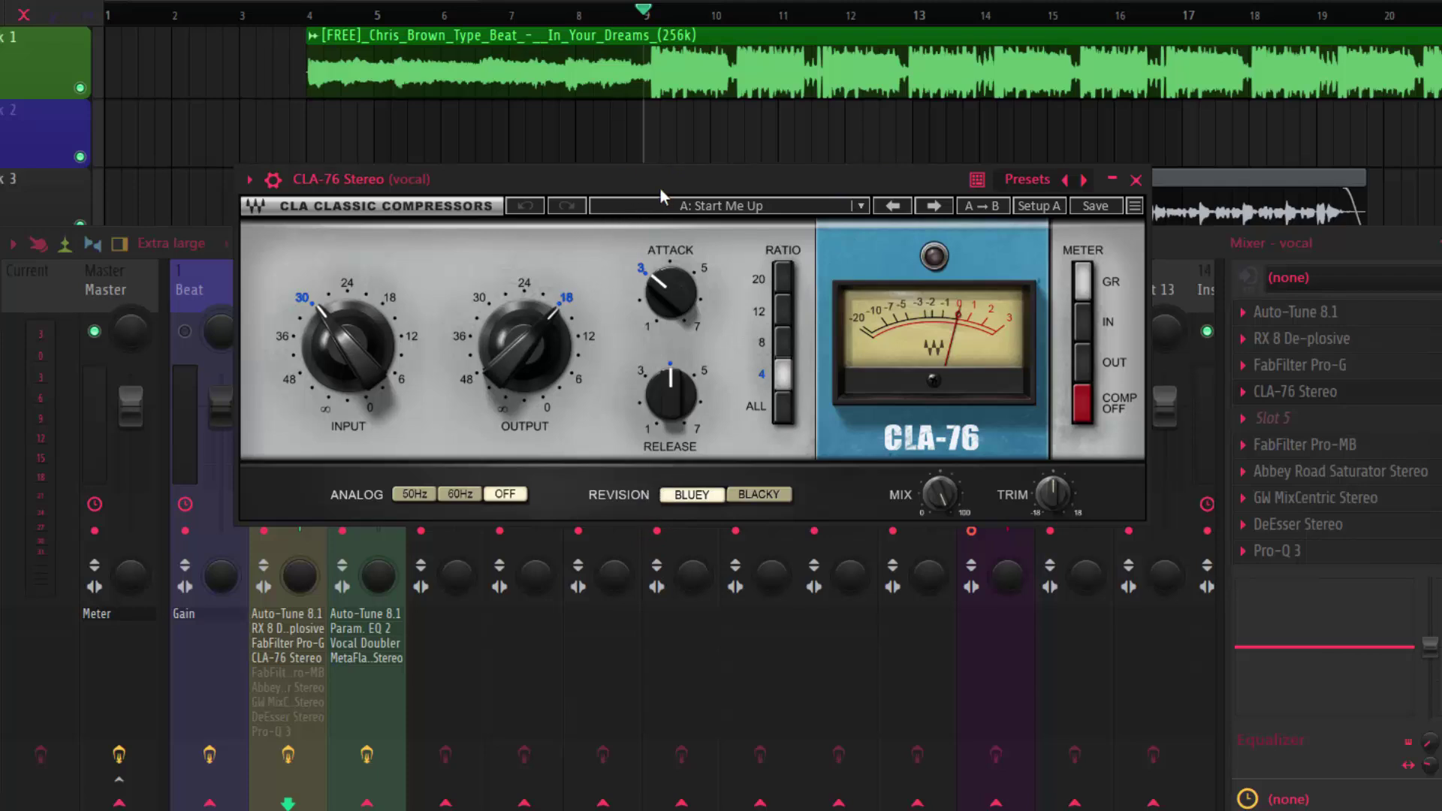
key(space)
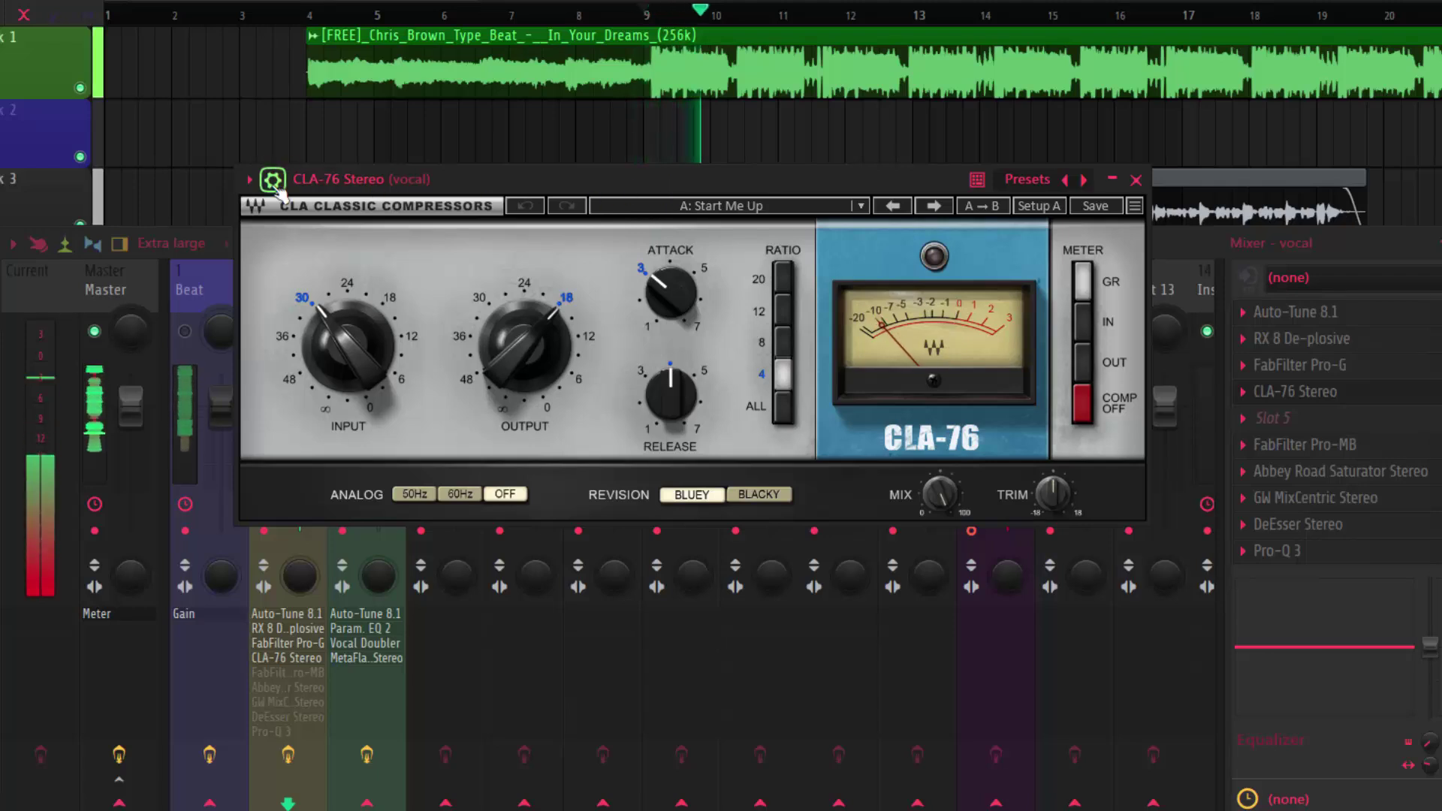
click(275, 186)
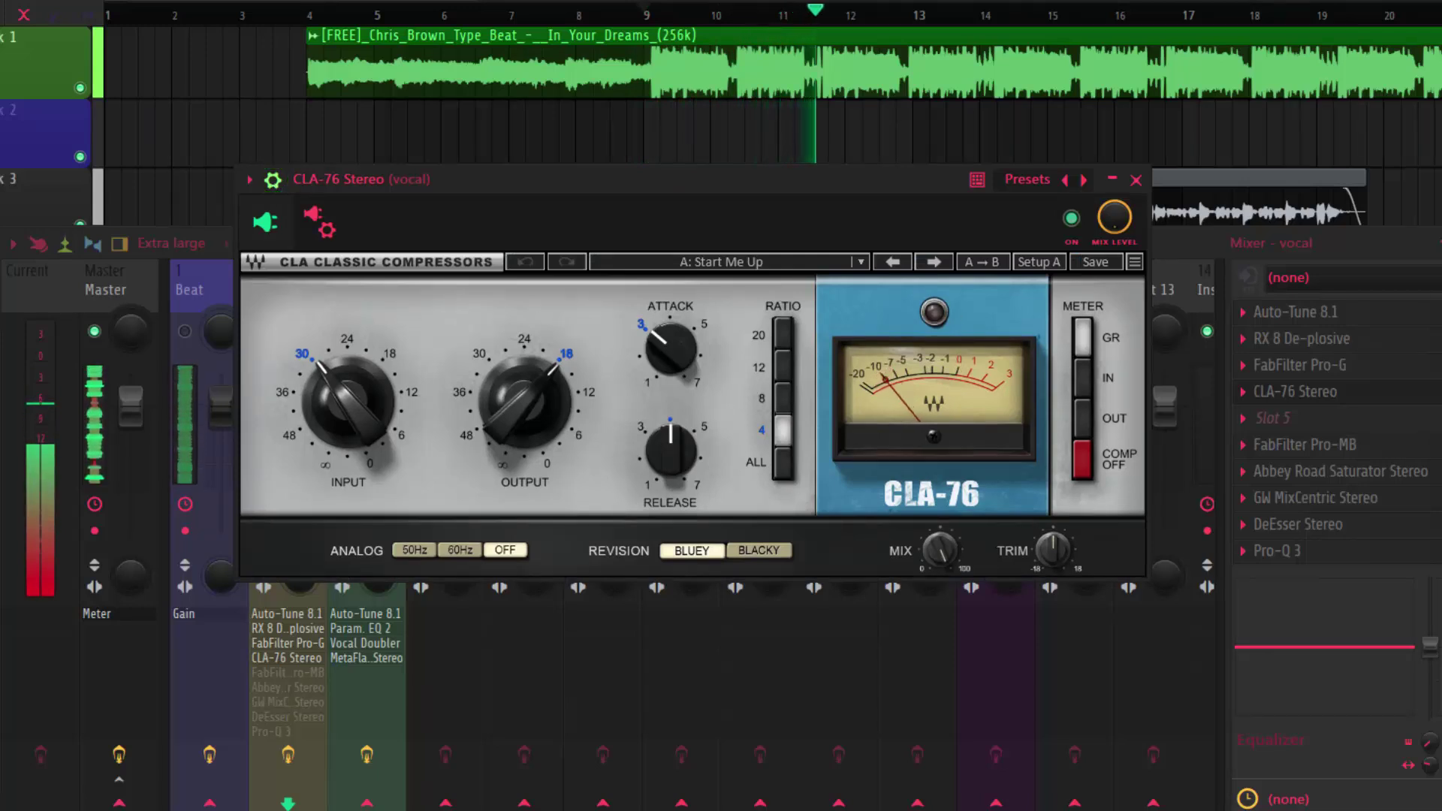
Bypass CLA-76 and play the vocal from bar 9, and re-enable it to compare the compressed sound.
key(space)
click(1071, 219)
key(space)
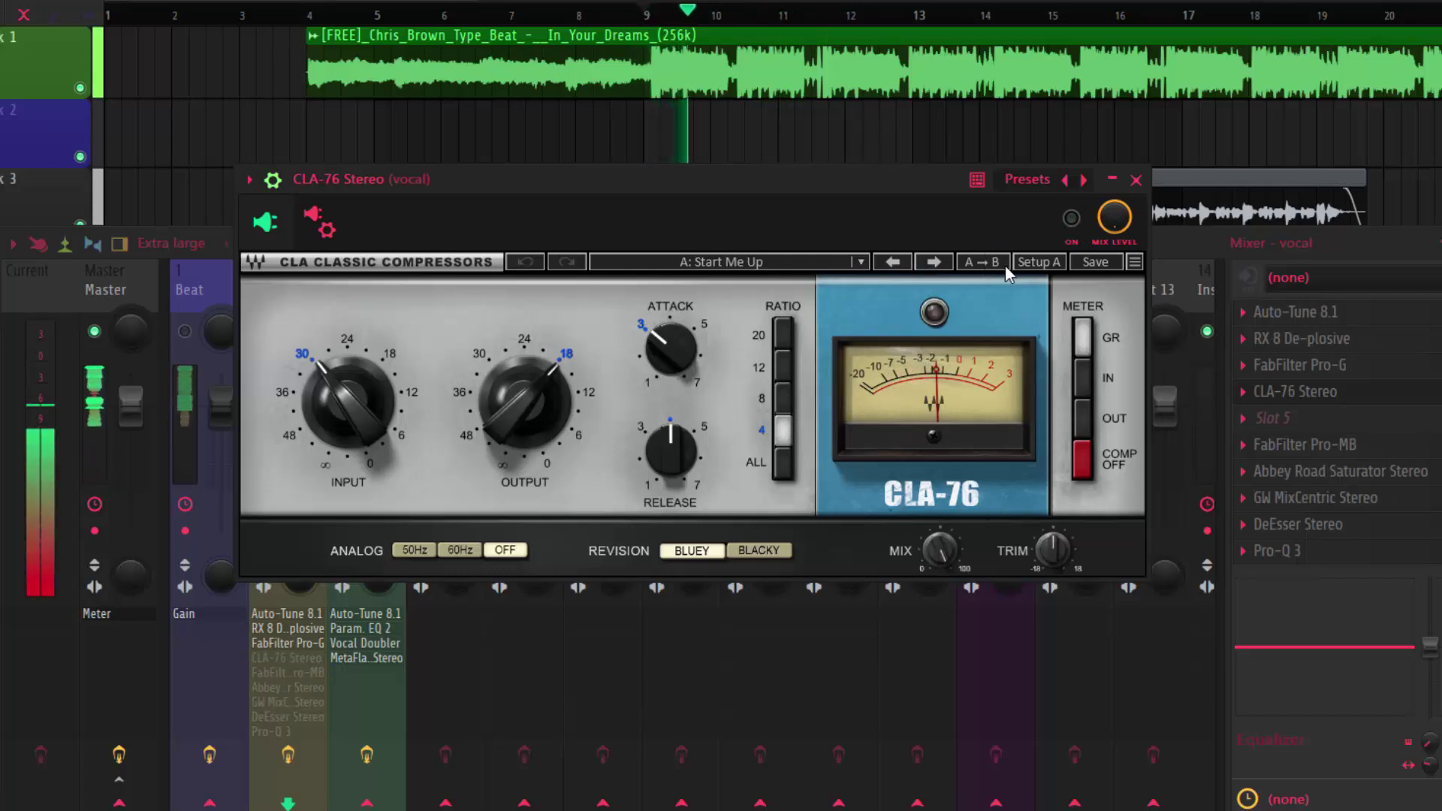
key(space)
click(1074, 219)
key(space)
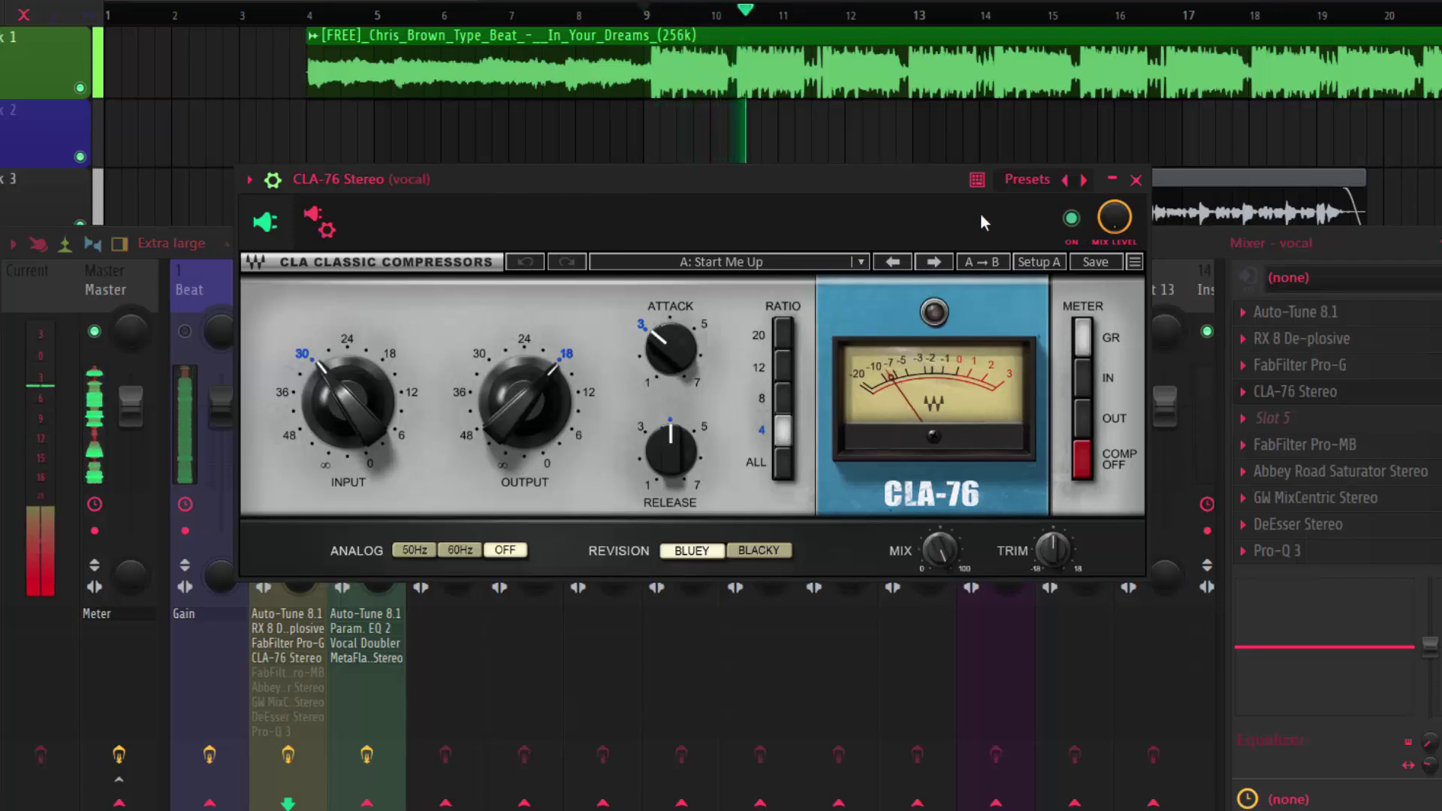
Hide CLA-76's wrapper options, examine its attack and release controls, and close the compressor.
click(249, 179)
click(251, 180)
click(275, 185)
key(space)
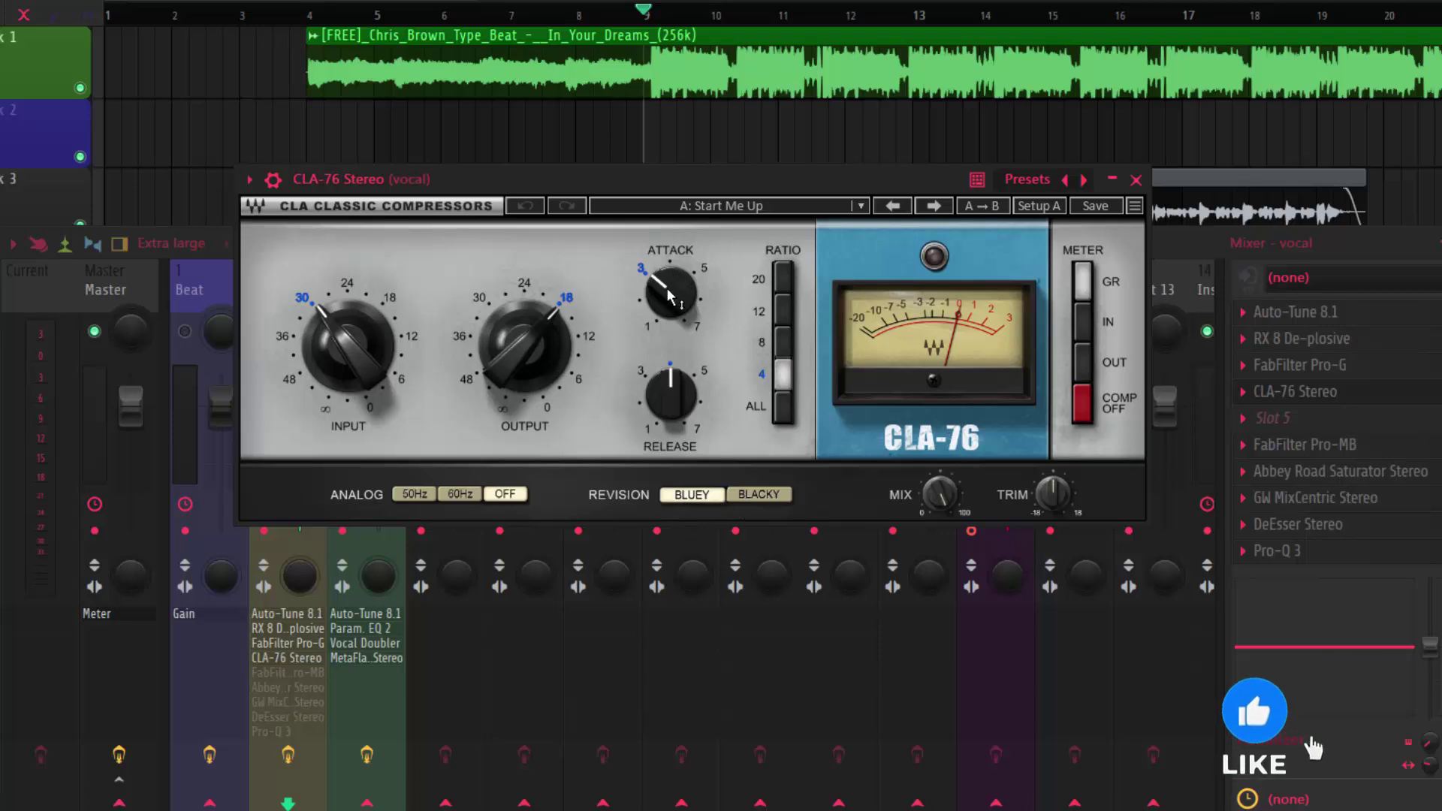
mouse_move(678, 304)
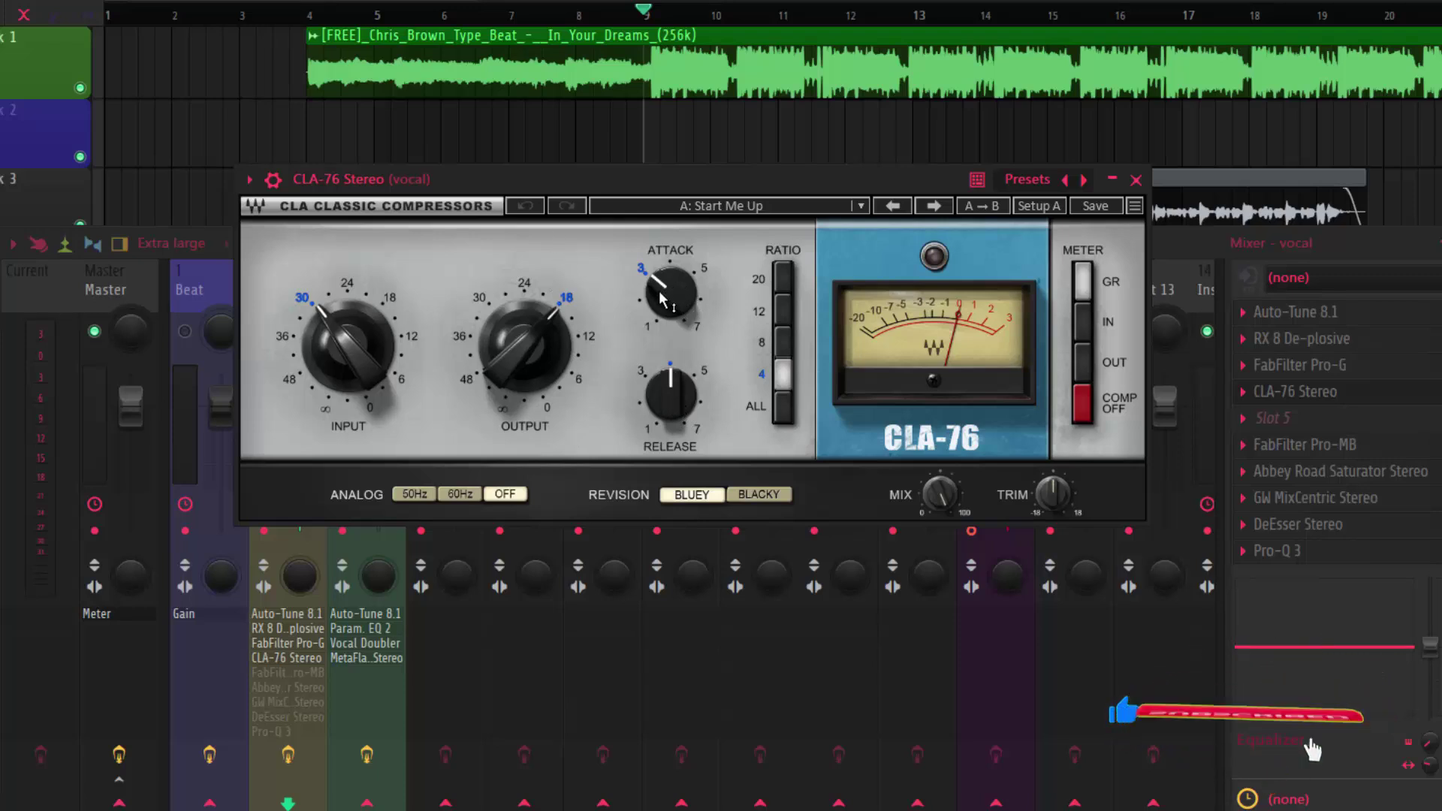
click(668, 398)
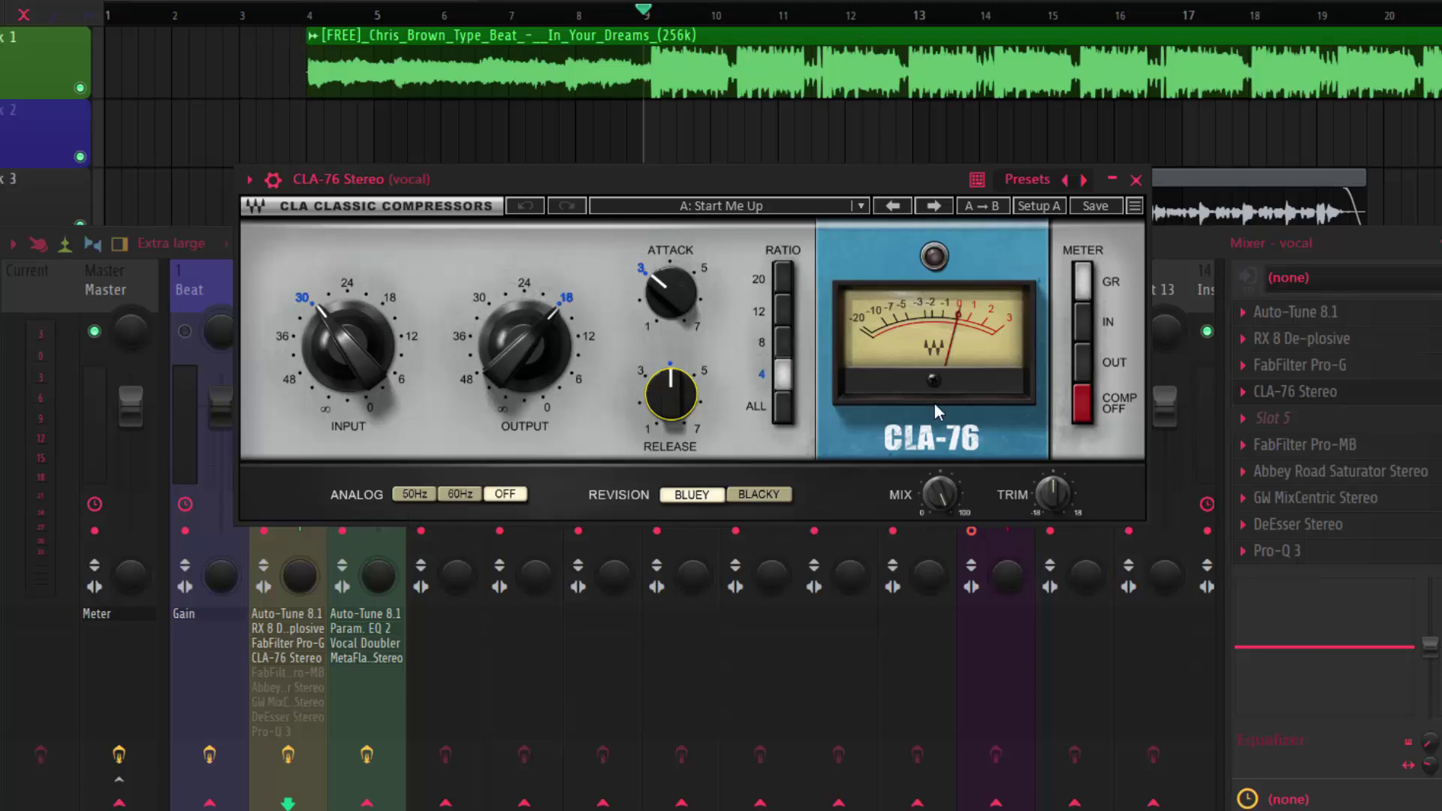
click(1136, 180)
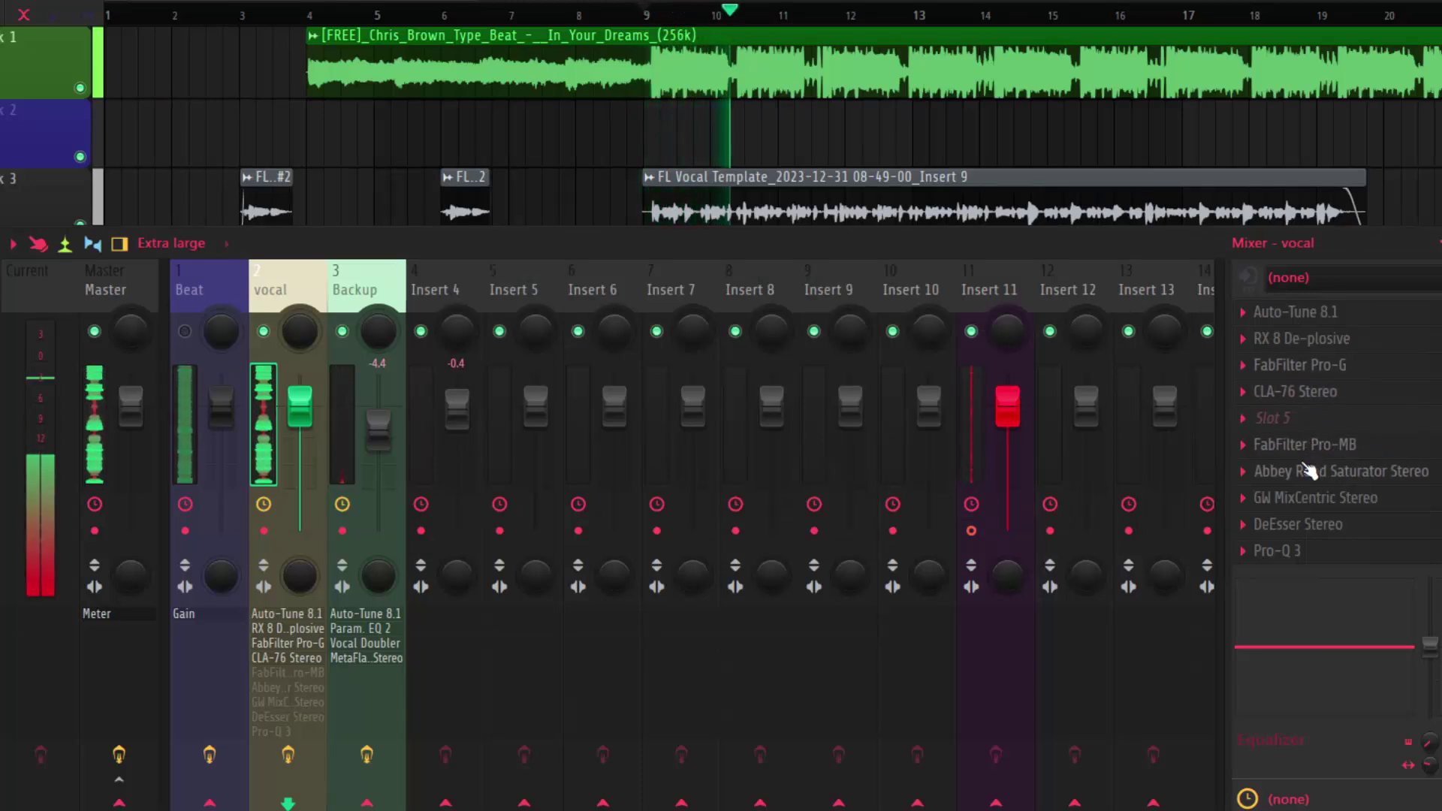
Unmute the Beat track, and turn on and open FabFilter Pro-MB on the vocal track.
key(space)
click(184, 331)
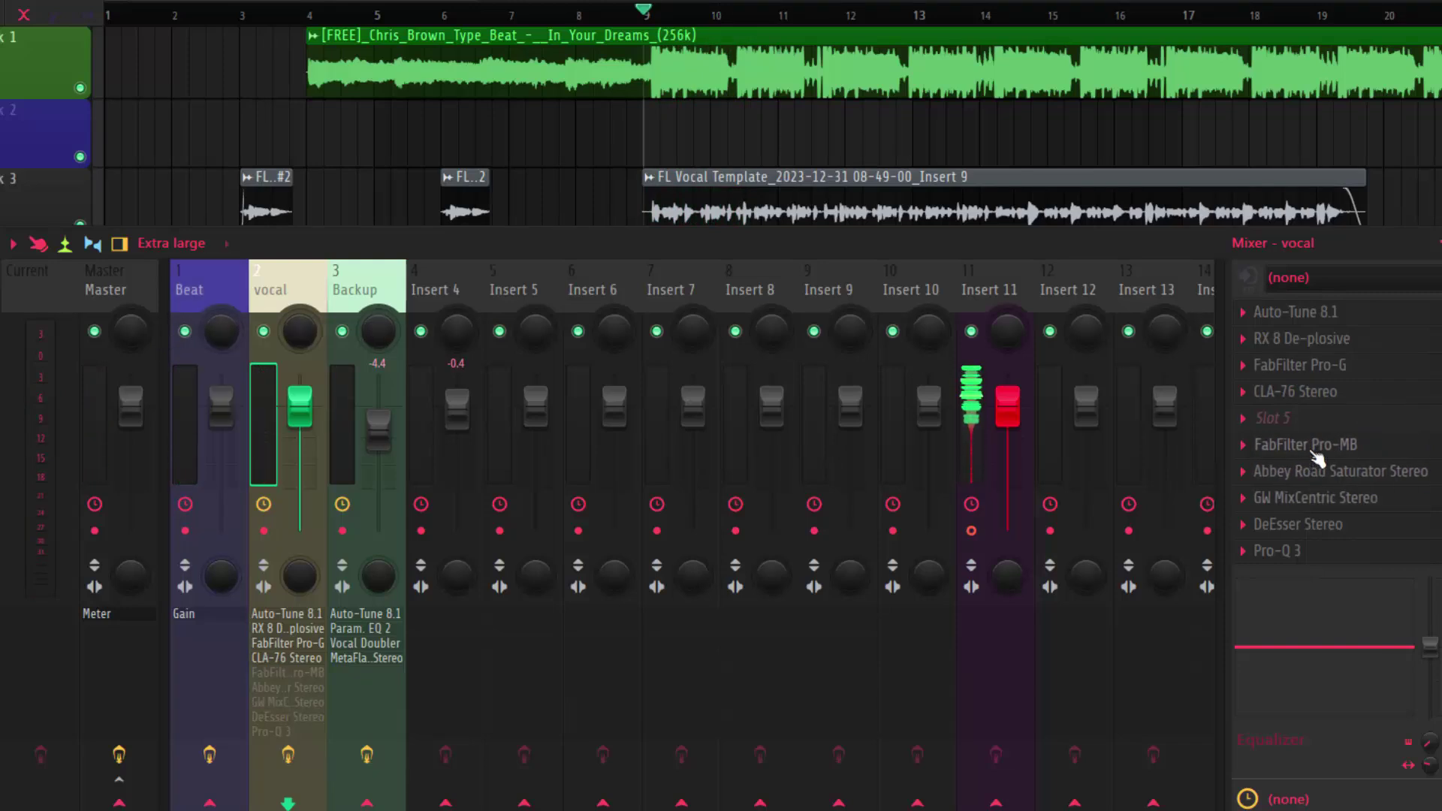
click(1308, 444)
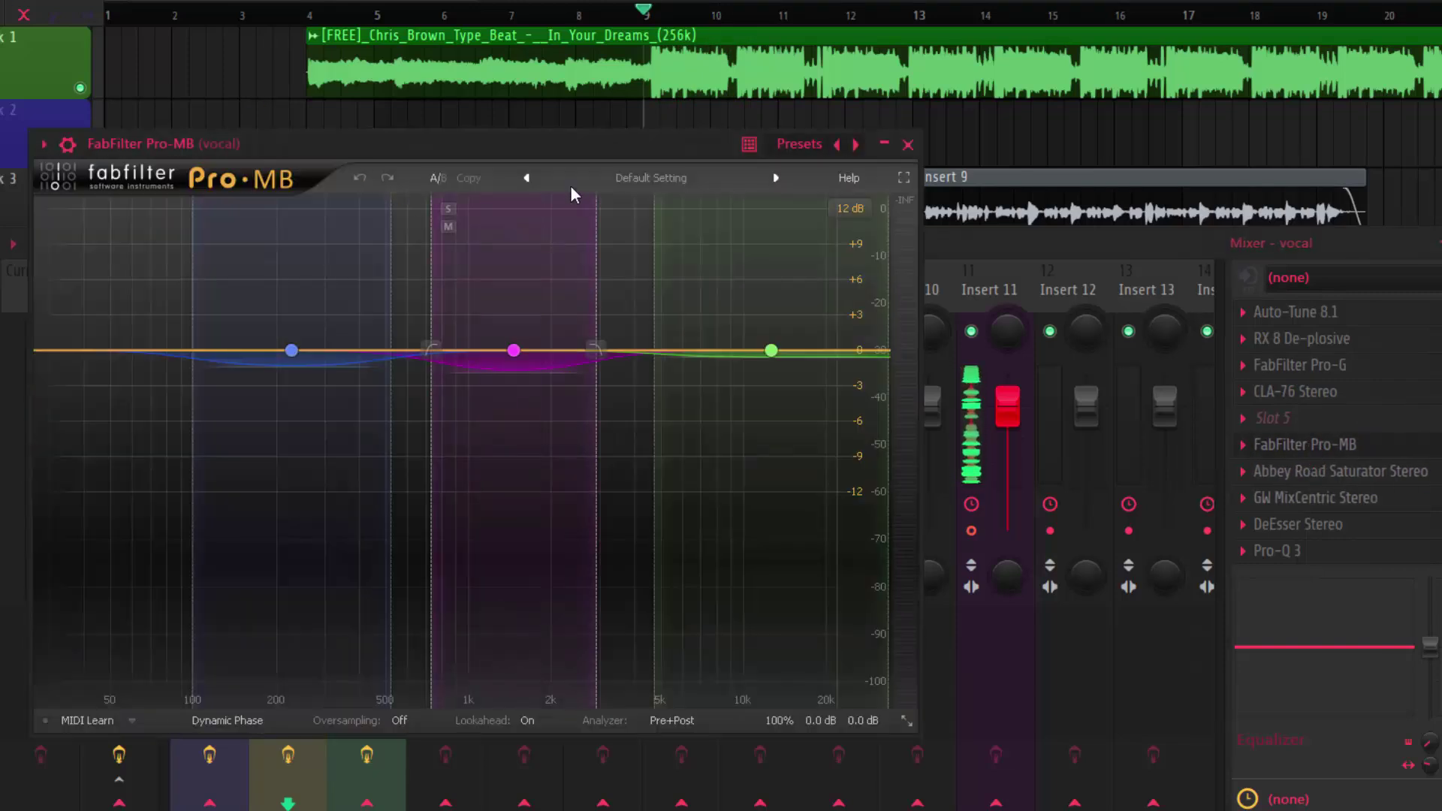
drag(573, 145, 779, 141)
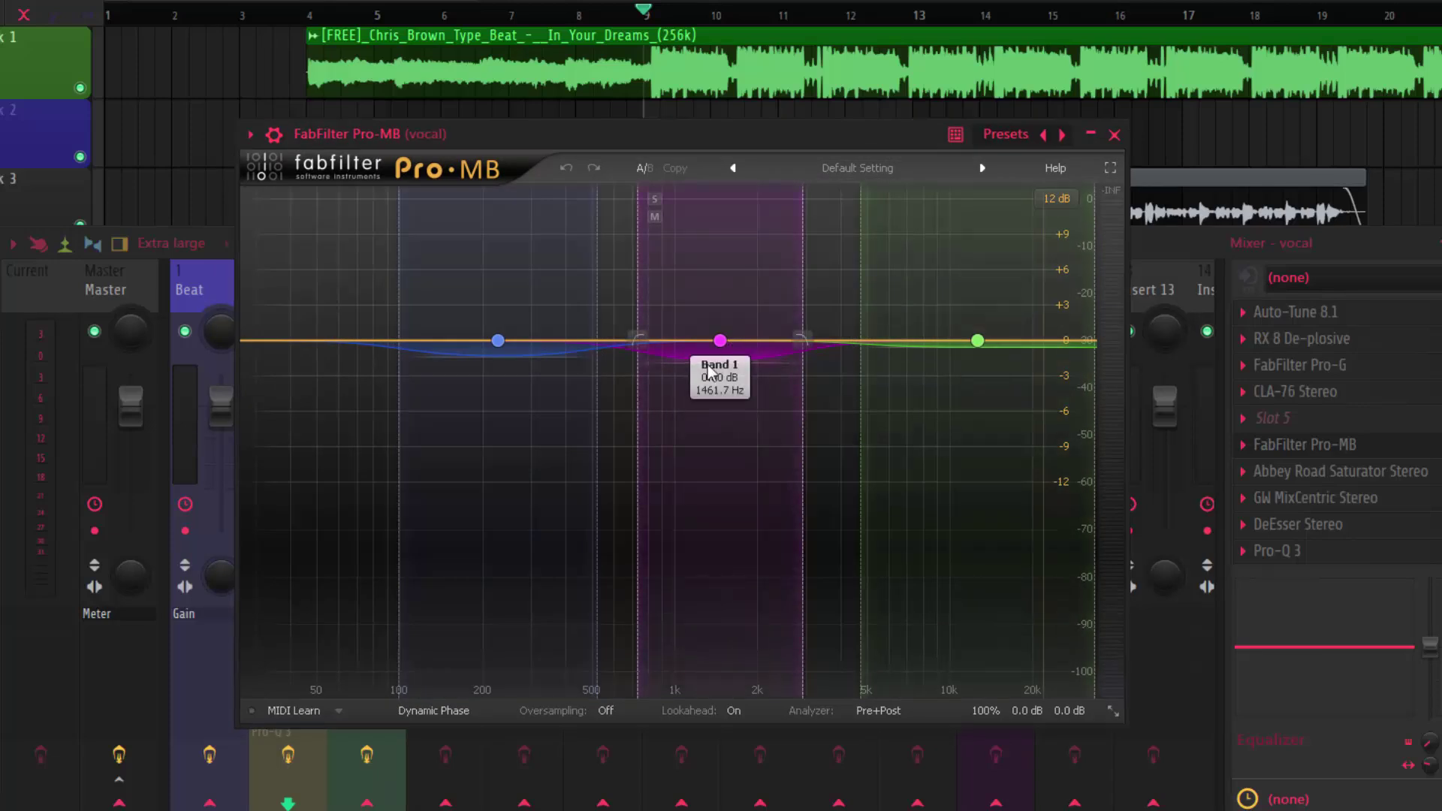
Solo Band 1 in FabFilter Pro-MB and play it from bar 9 with the Beat track muted.
click(655, 200)
key(space)
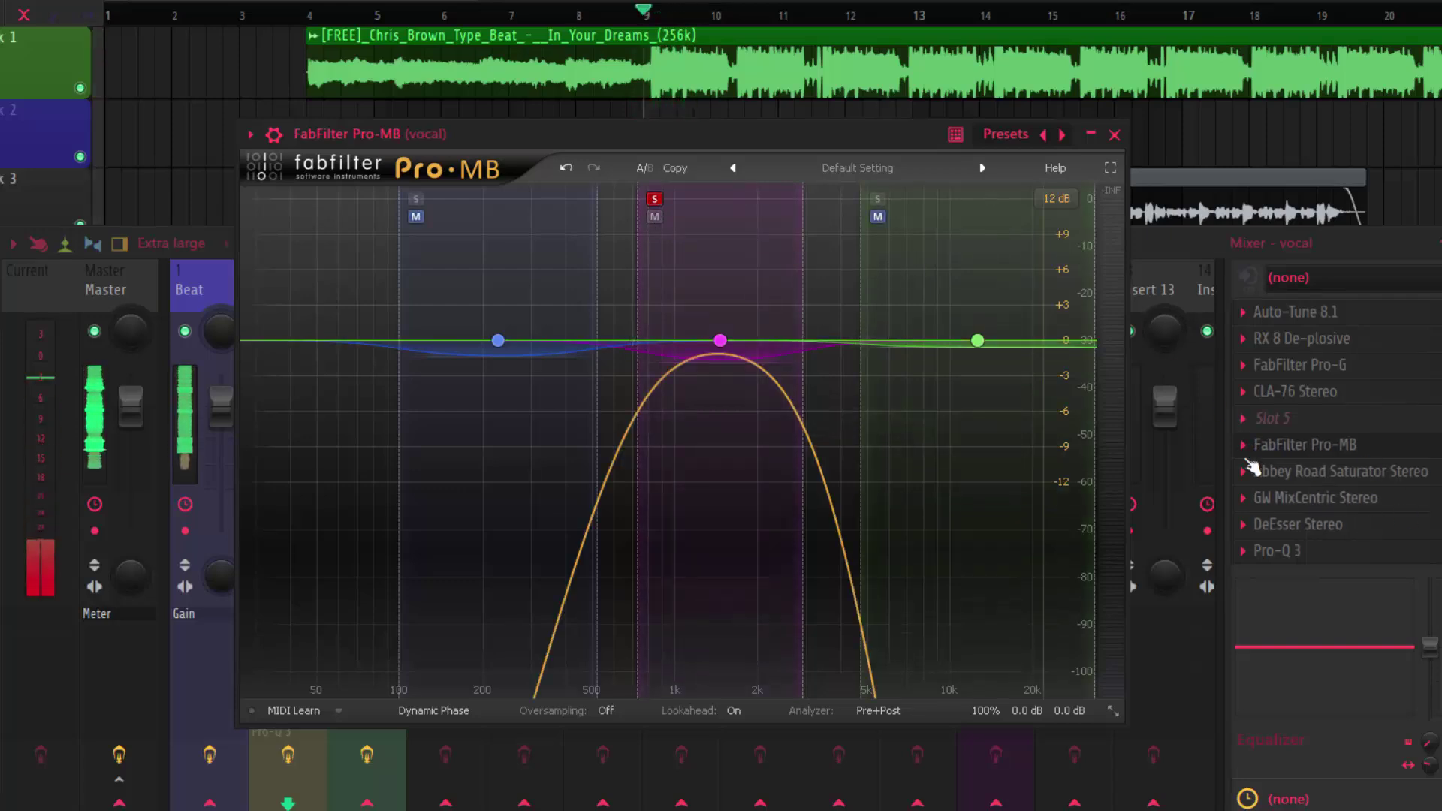
click(180, 366)
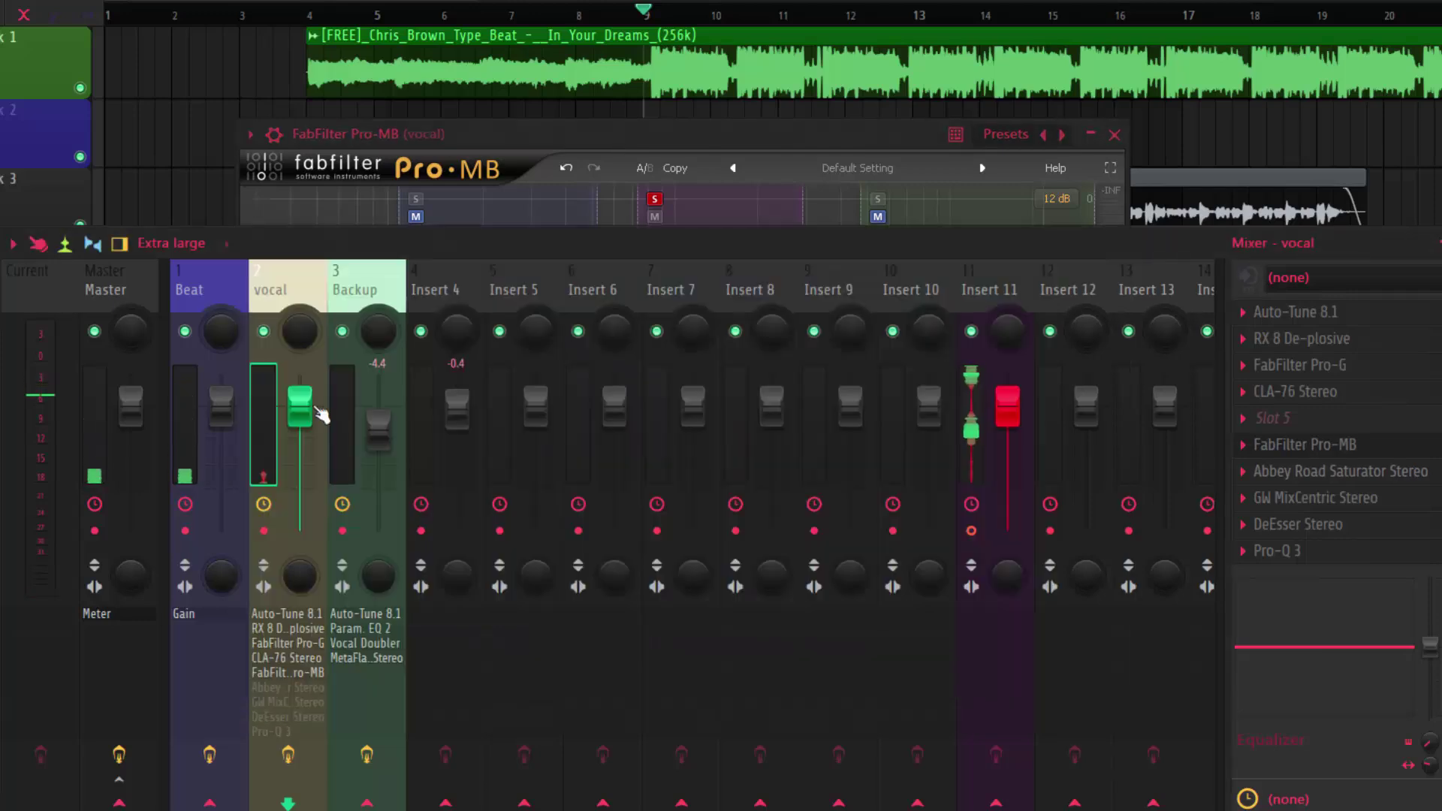
click(655, 133)
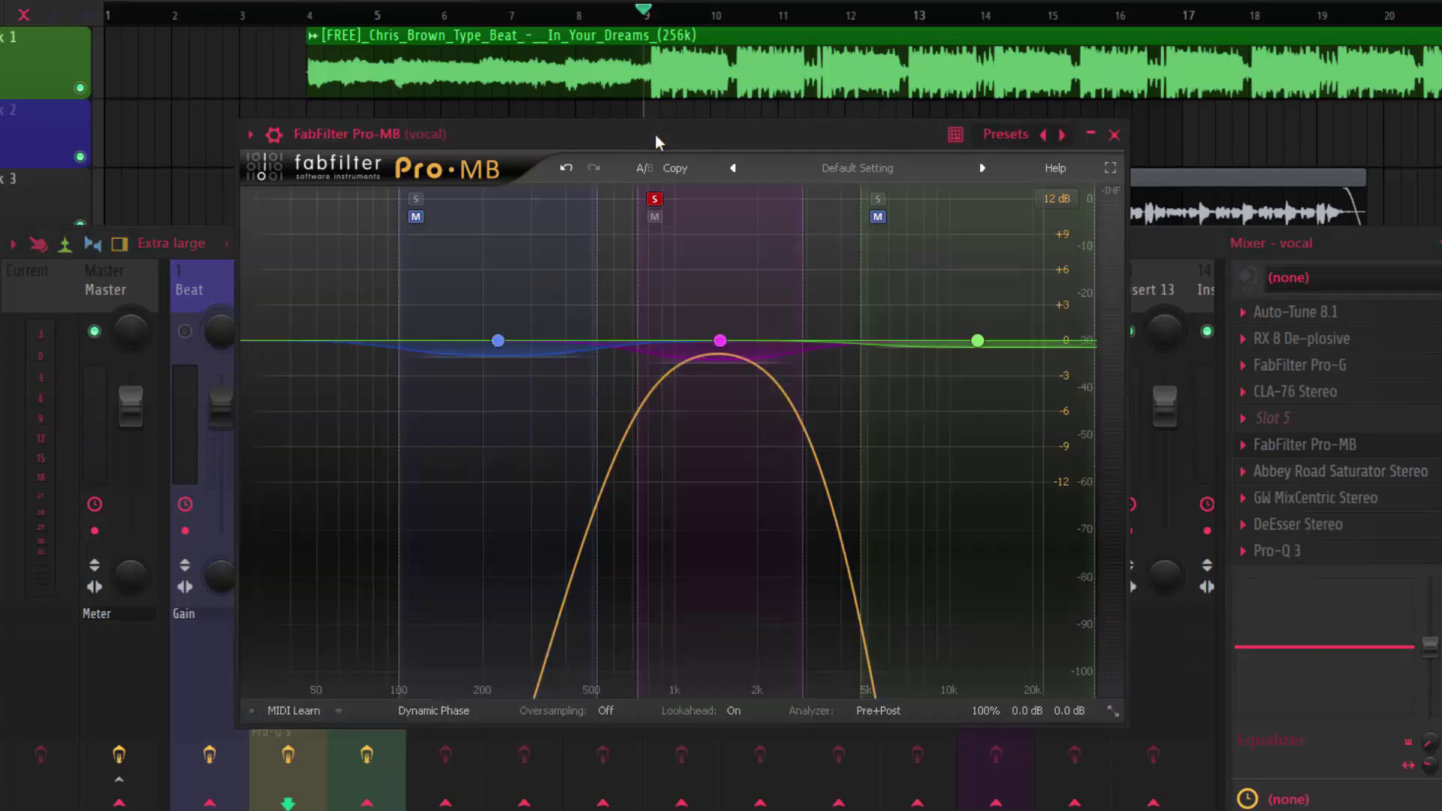
key(space)
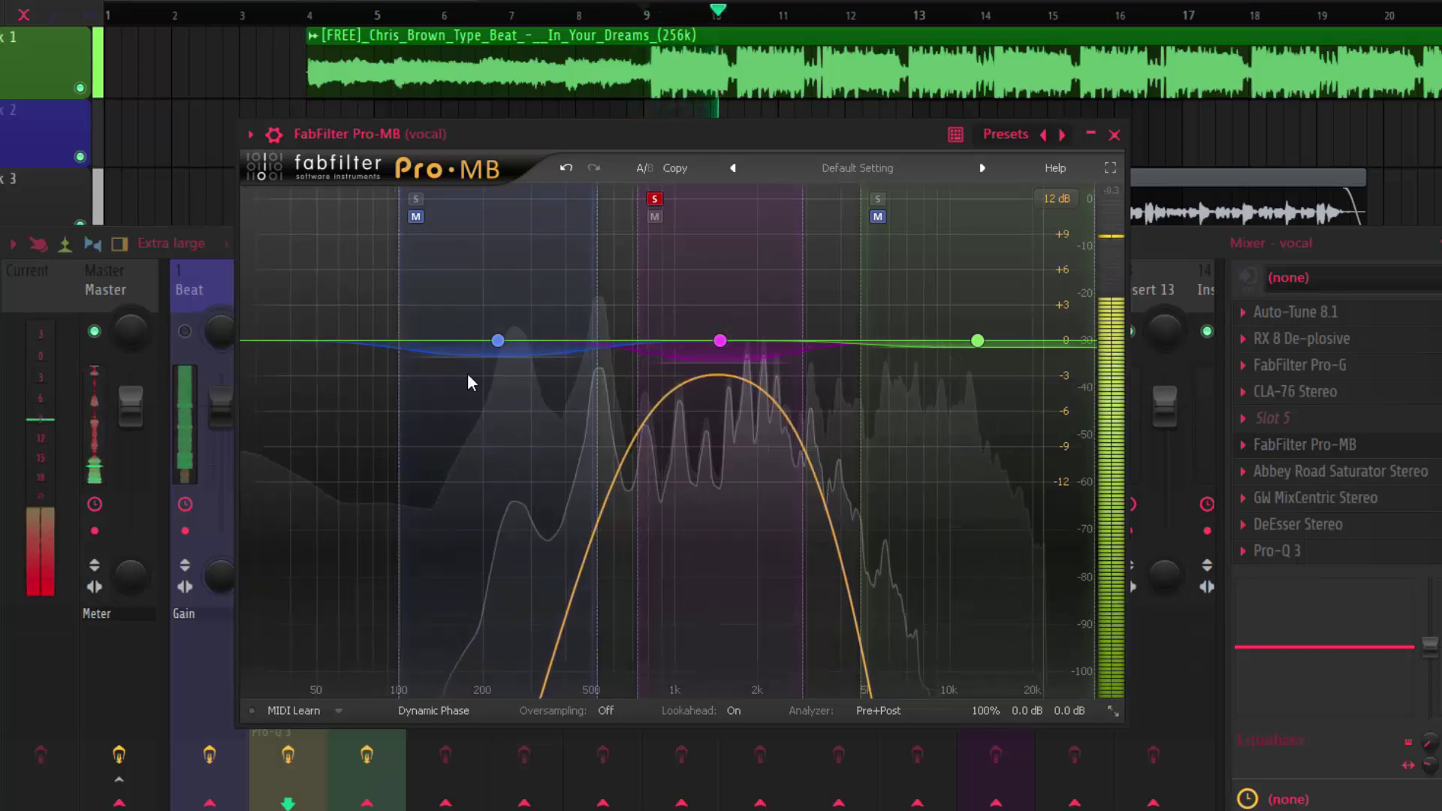
key(space)
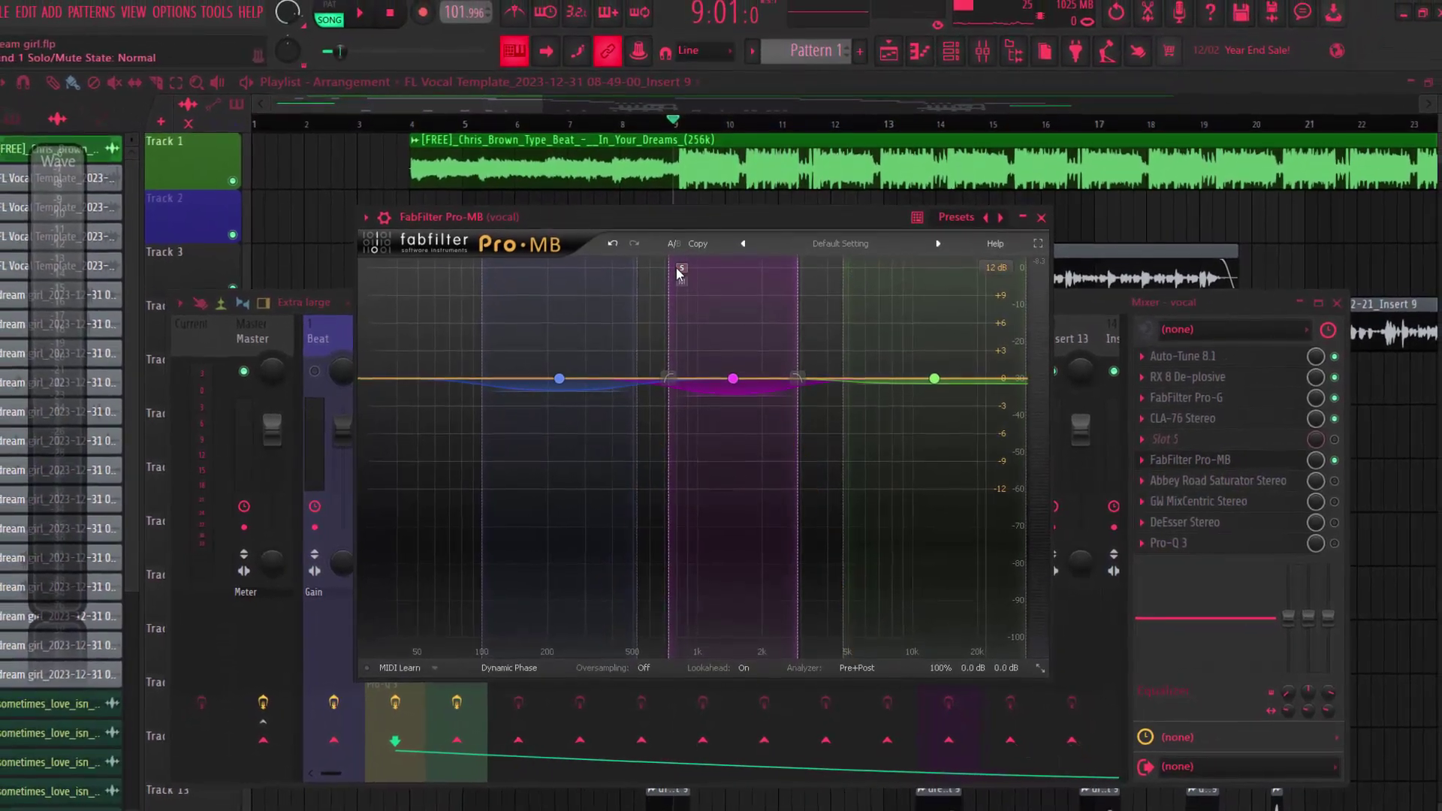
Open Band 1's compression controls, release its solo, and play the vocal to examine the compression.
click(734, 385)
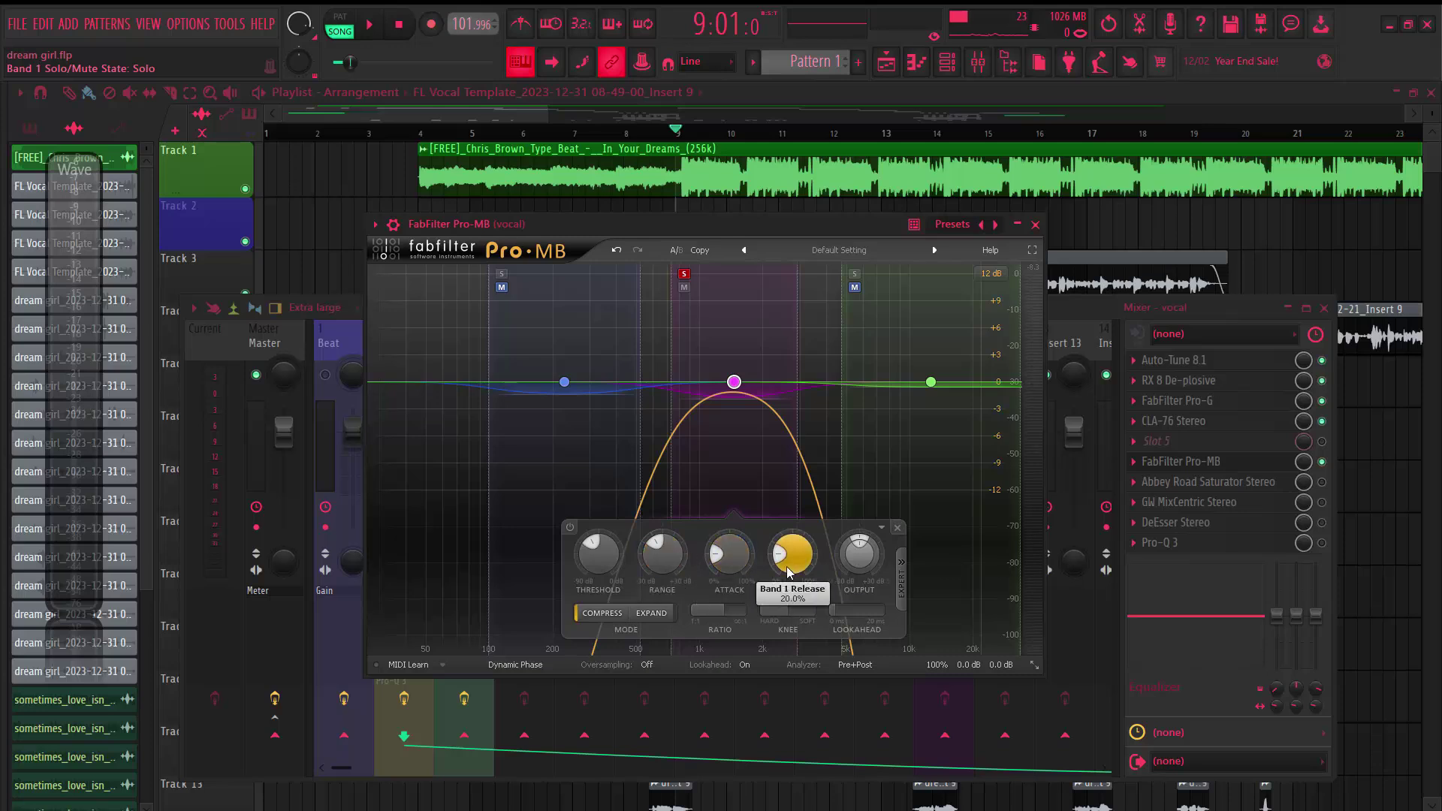
click(683, 275)
key(space)
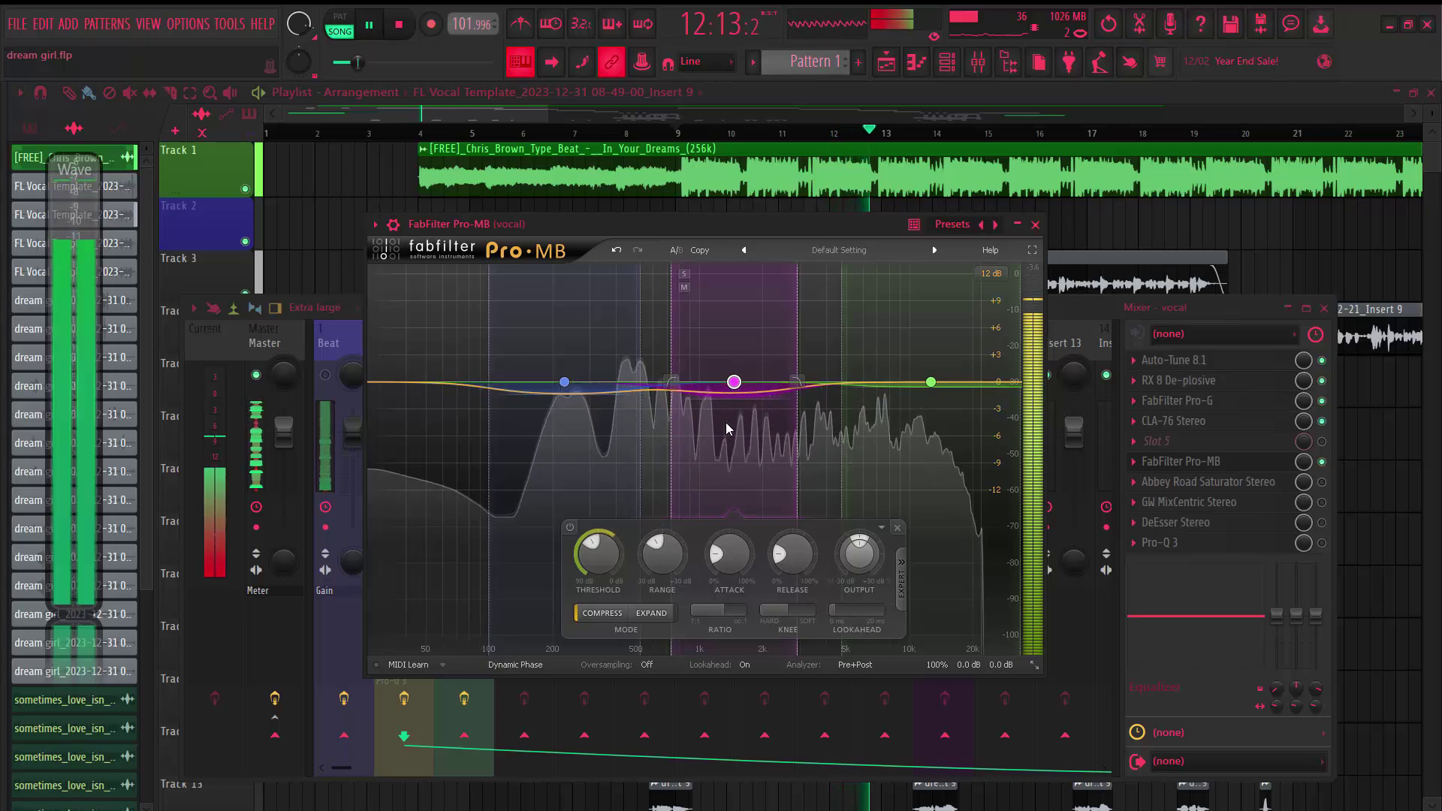
key(space)
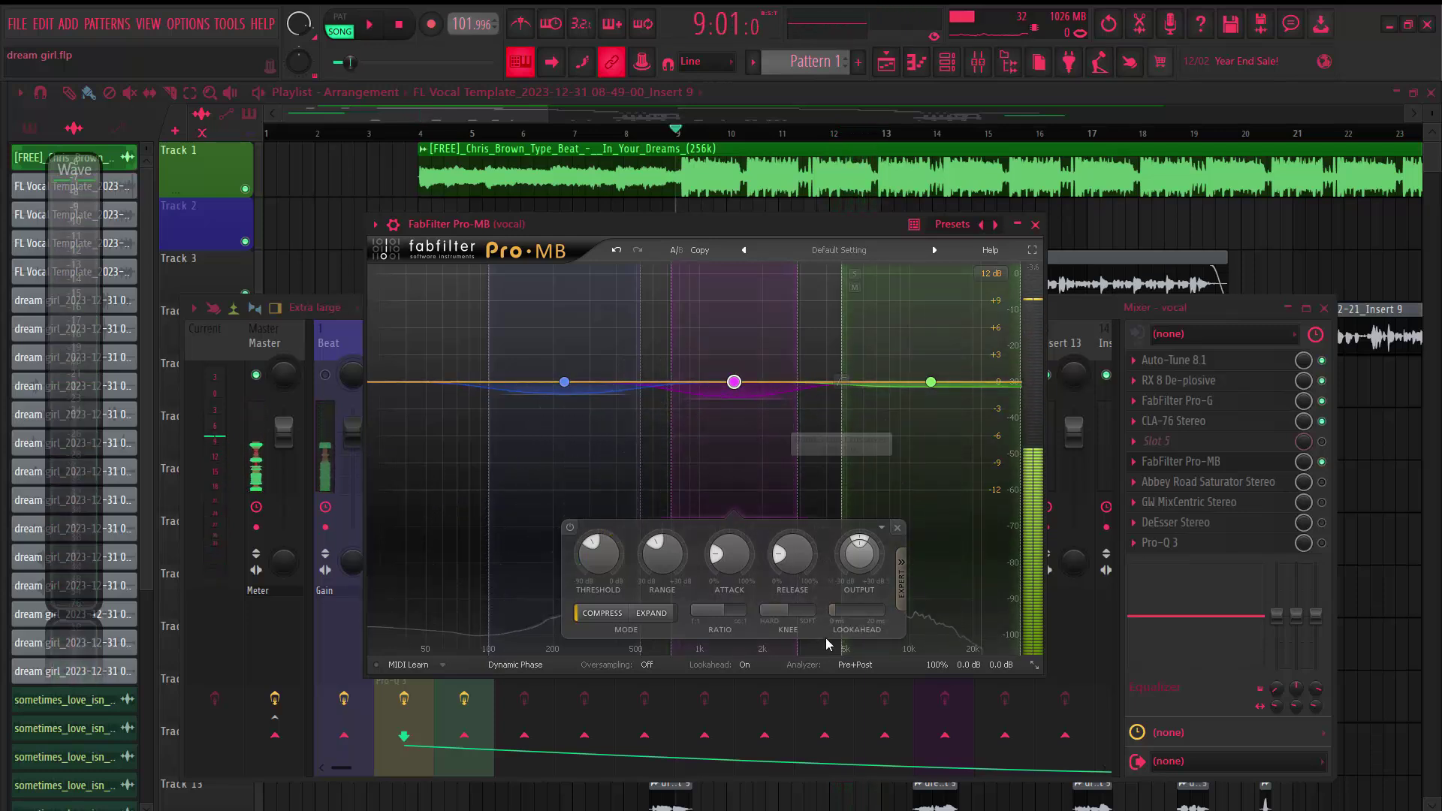
Select Band 3 and audition it in solo from bar 9, releasing the solo during playback to compare it with the full vocal.
click(902, 333)
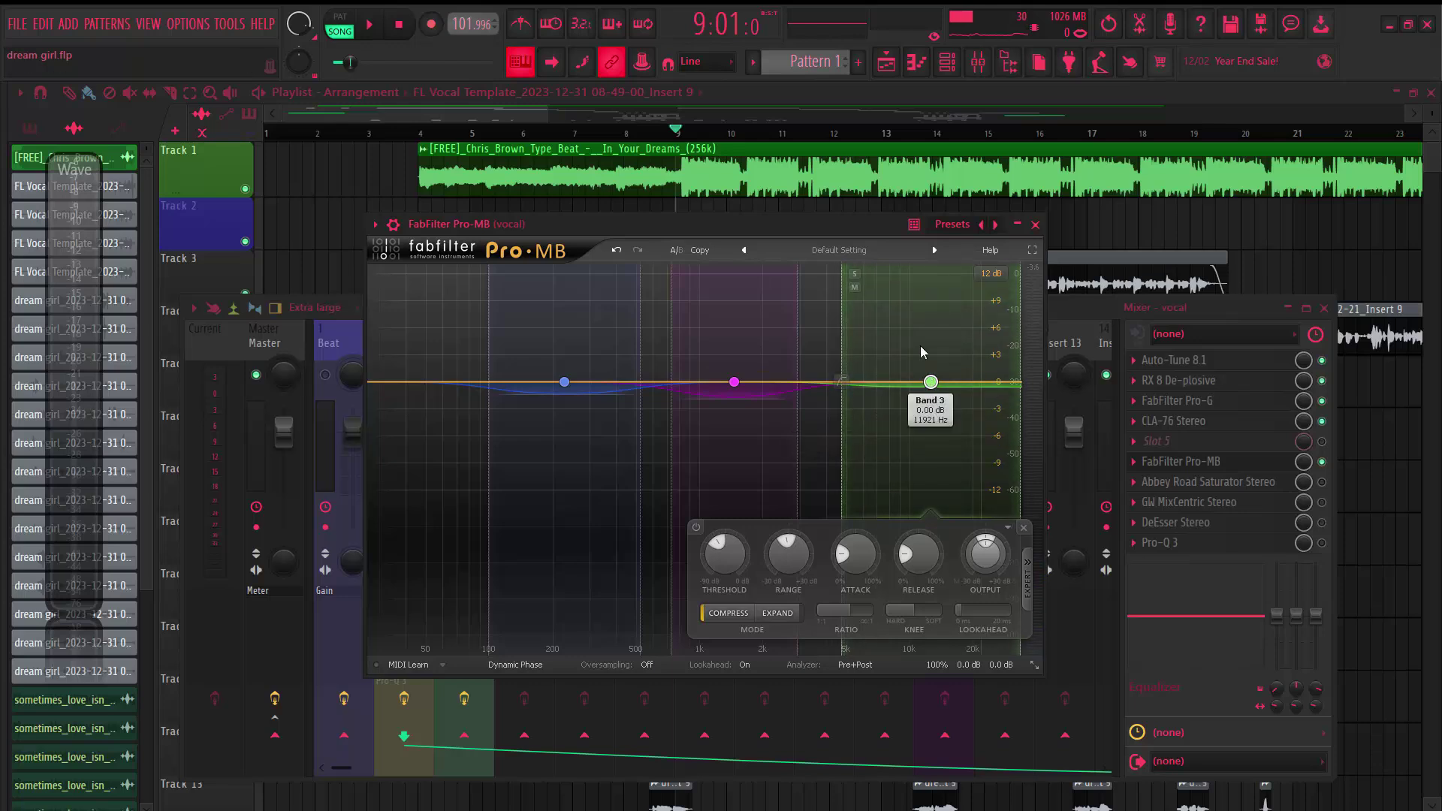
click(855, 274)
key(space)
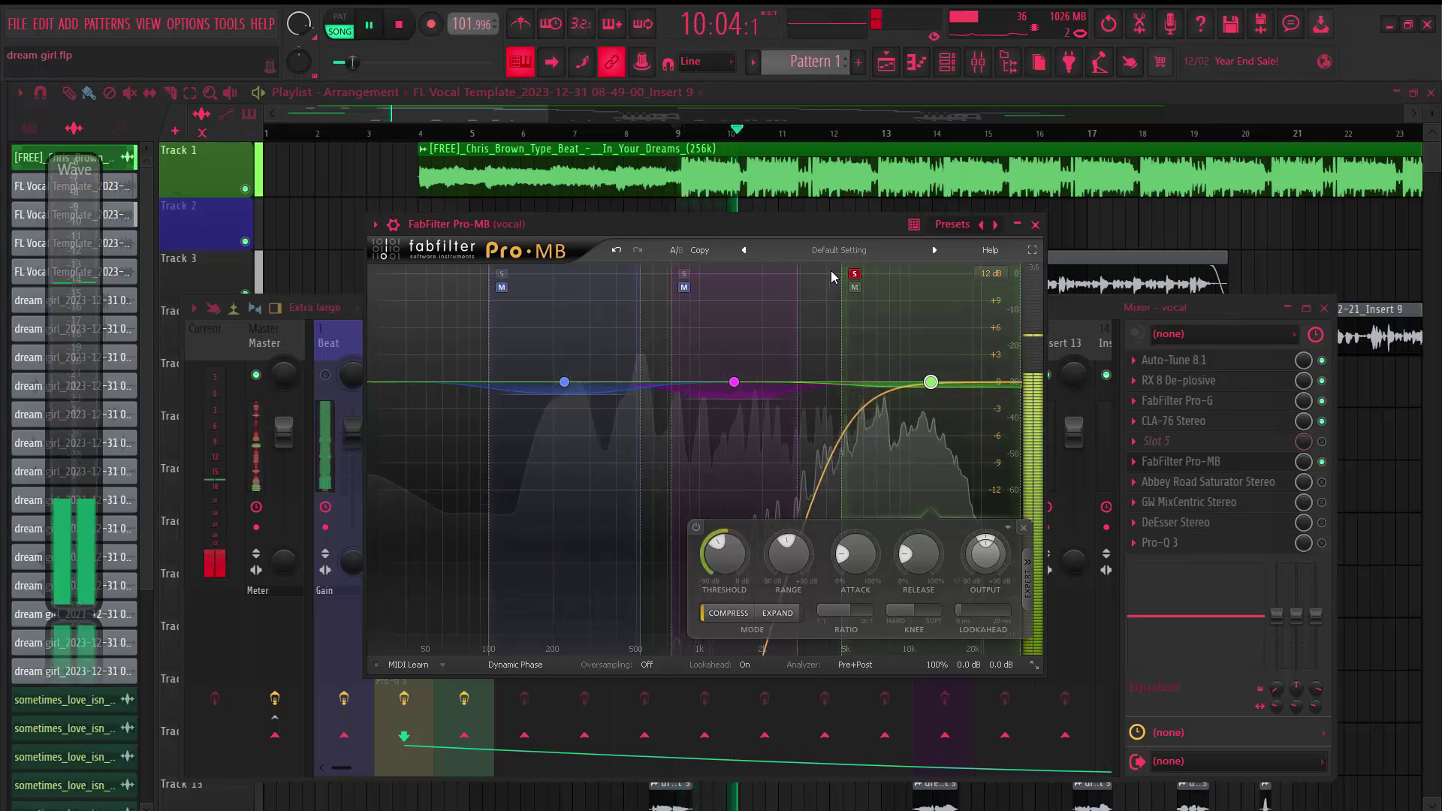
click(855, 274)
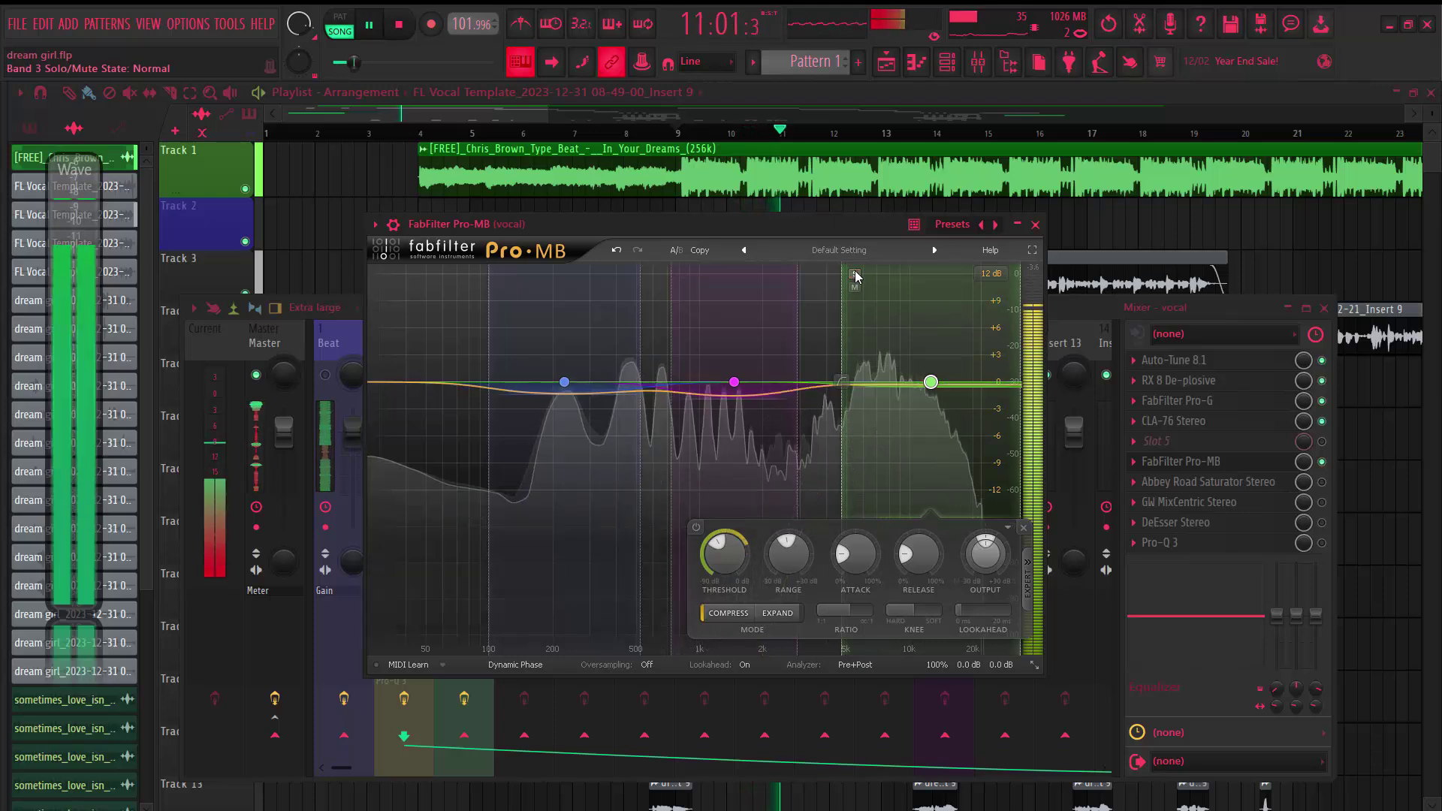
key(space)
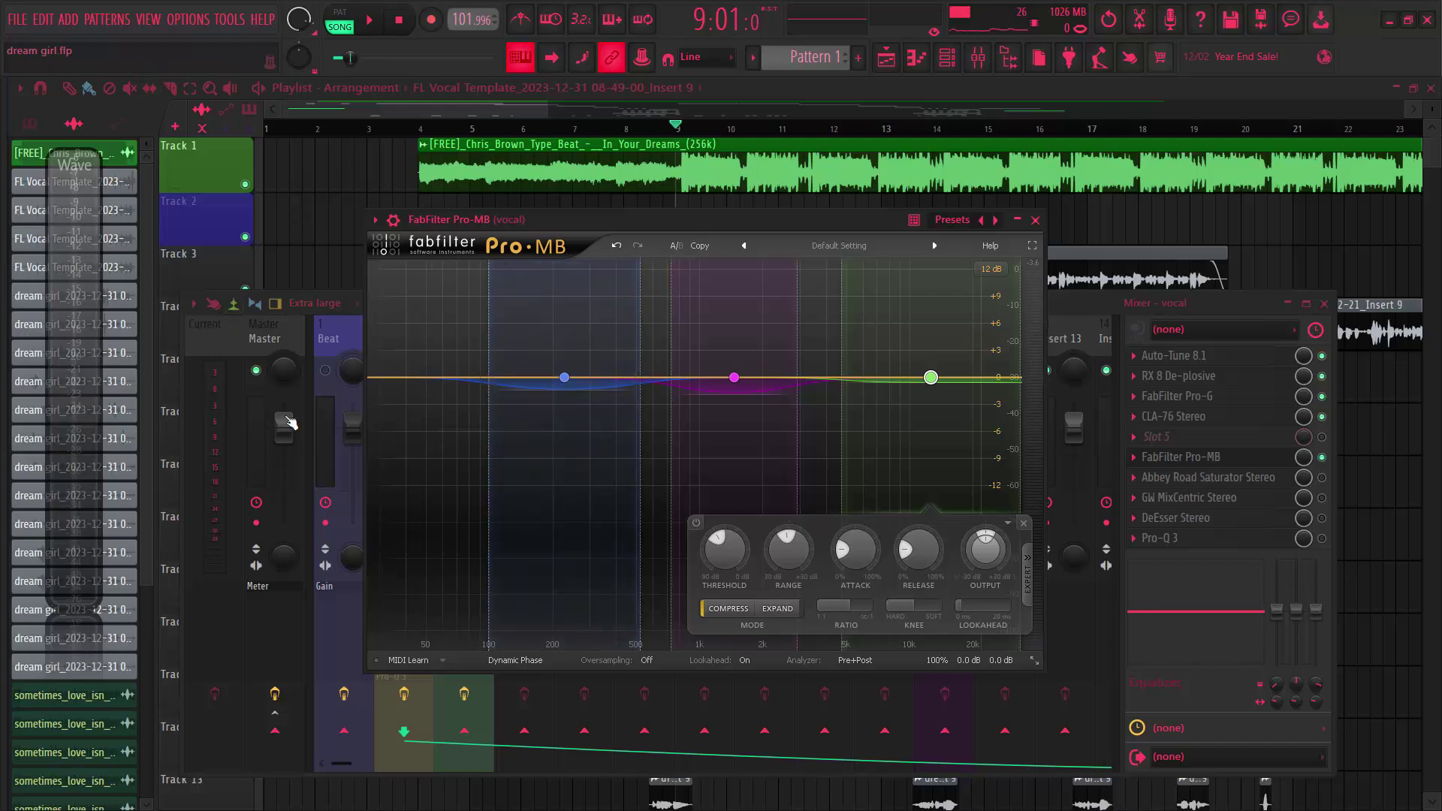
Unmute the Beat track and play the vocal with the beat through FabFilter Pro-MB from bar 9.
click(333, 380)
click(529, 222)
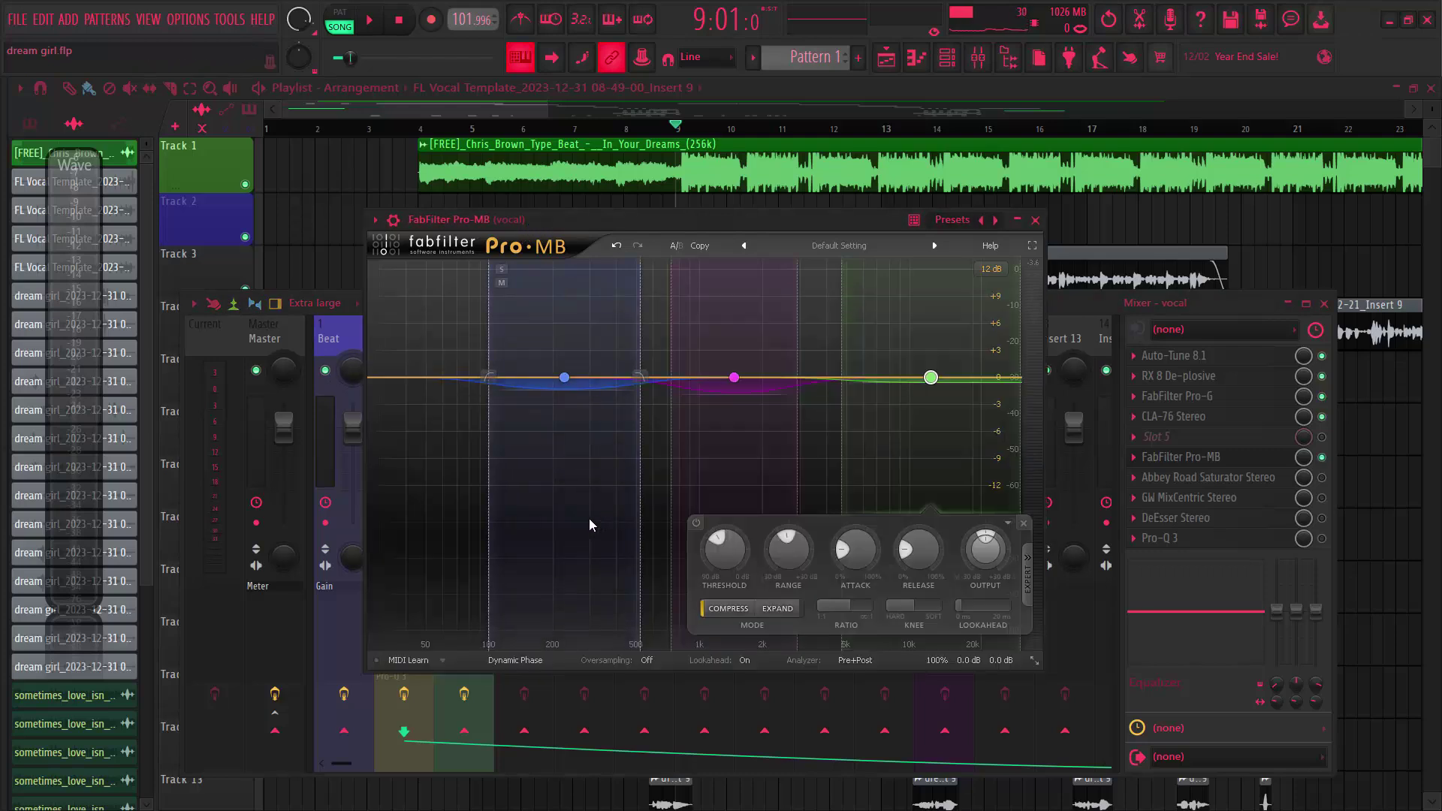
key(space)
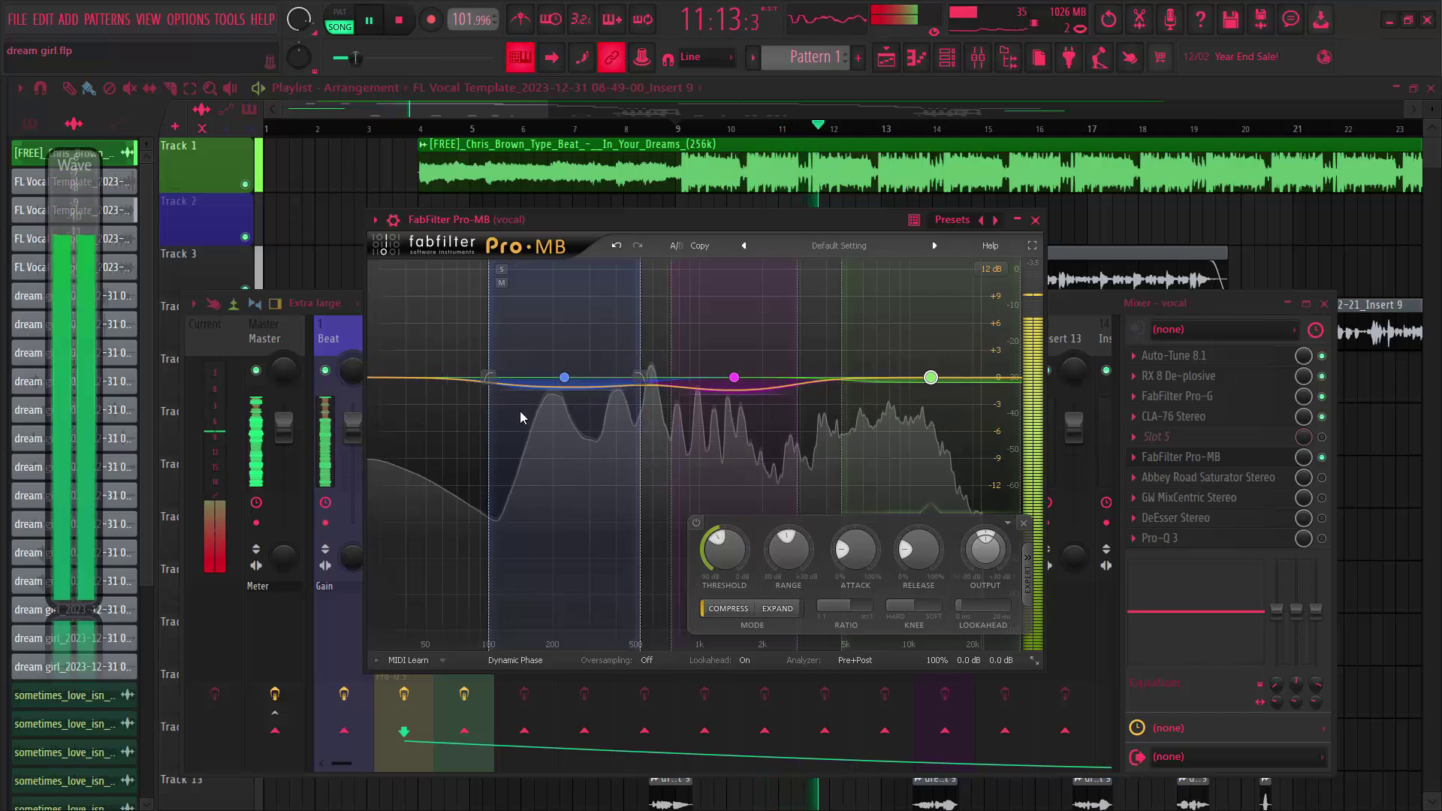
key(space)
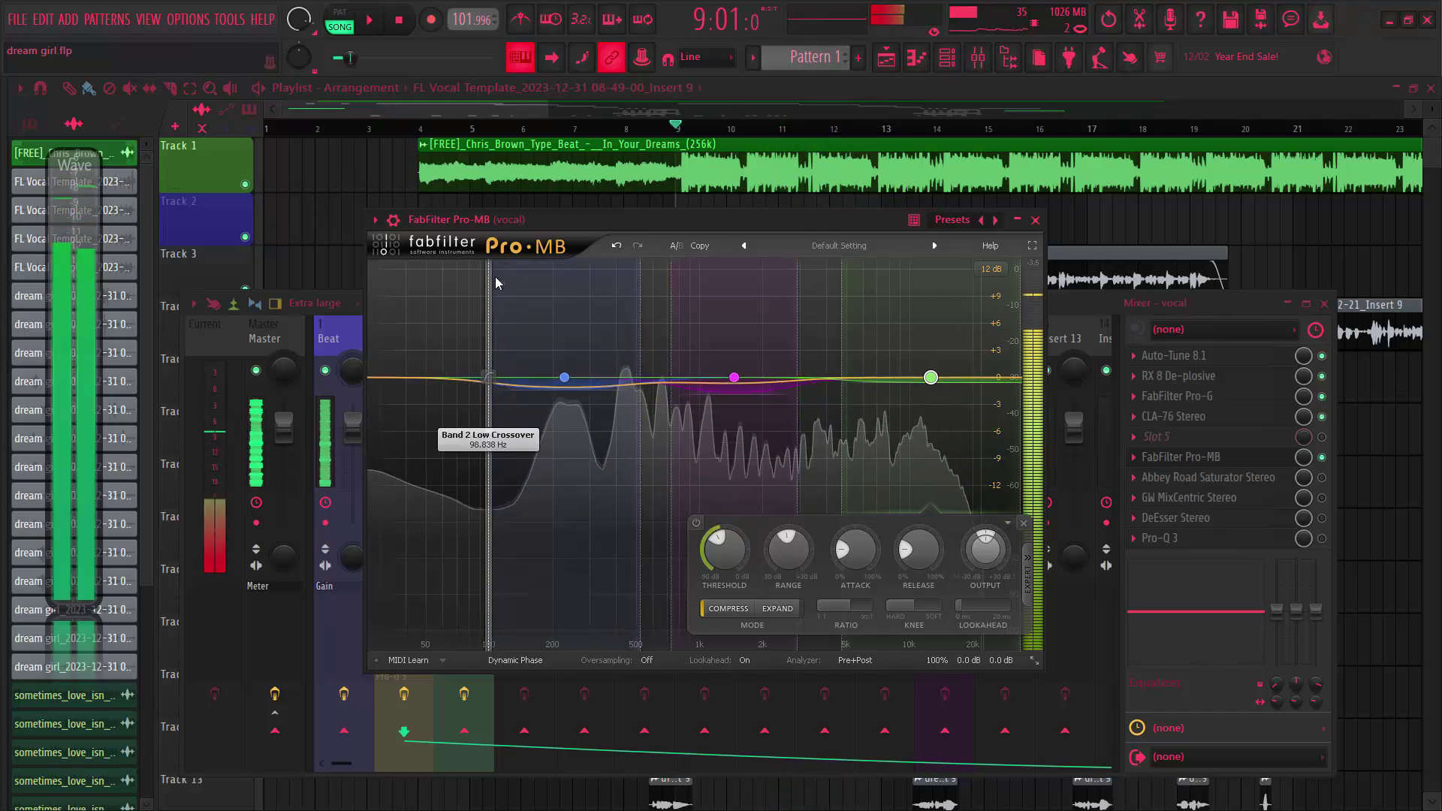
Solo Band 2 in FabFilter Pro-MB and play it with the beat from bar 9.
click(502, 271)
key(space)
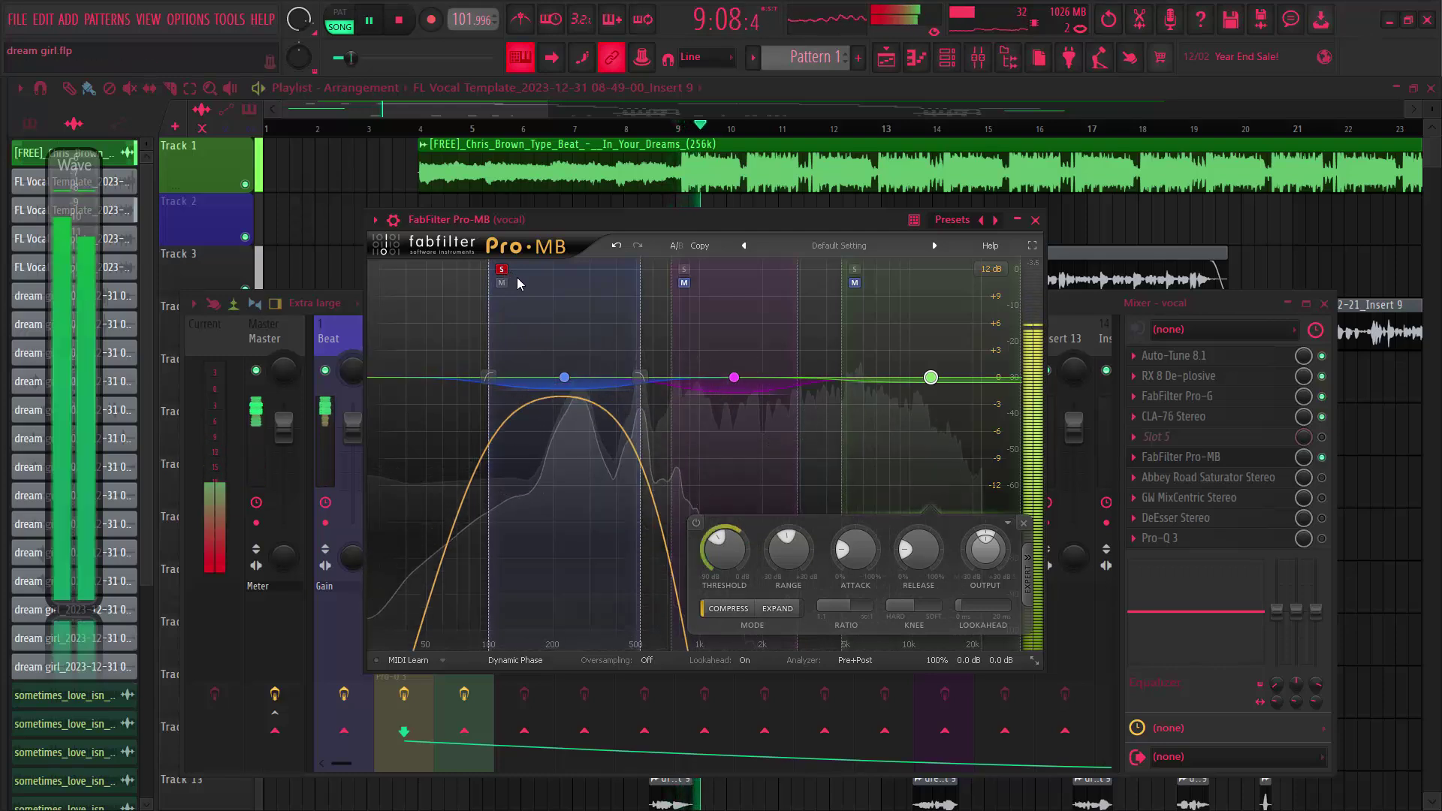
key(space)
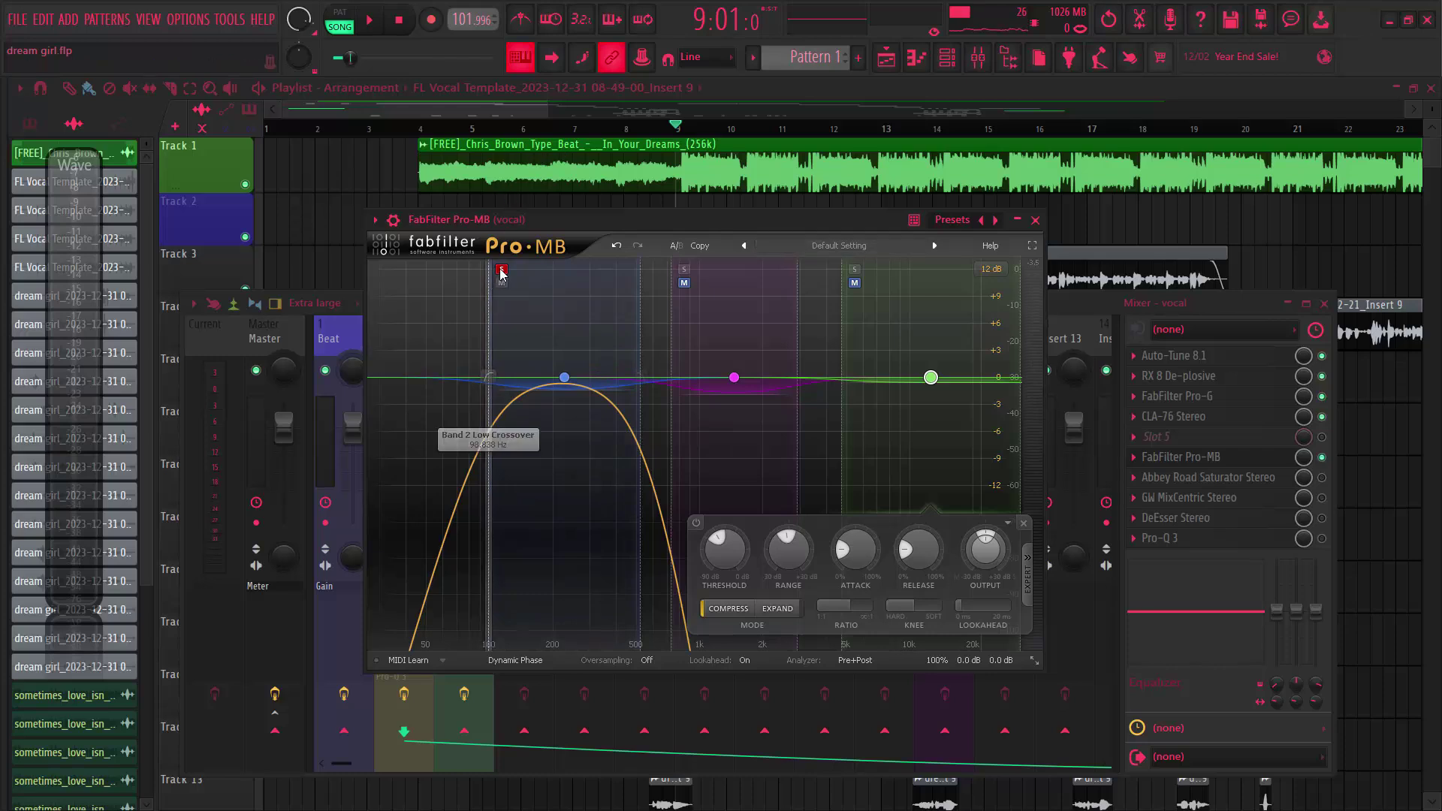
Release Band 2's solo, play the full vocal with the beat, and close FabFilter Pro-MB.
key(space)
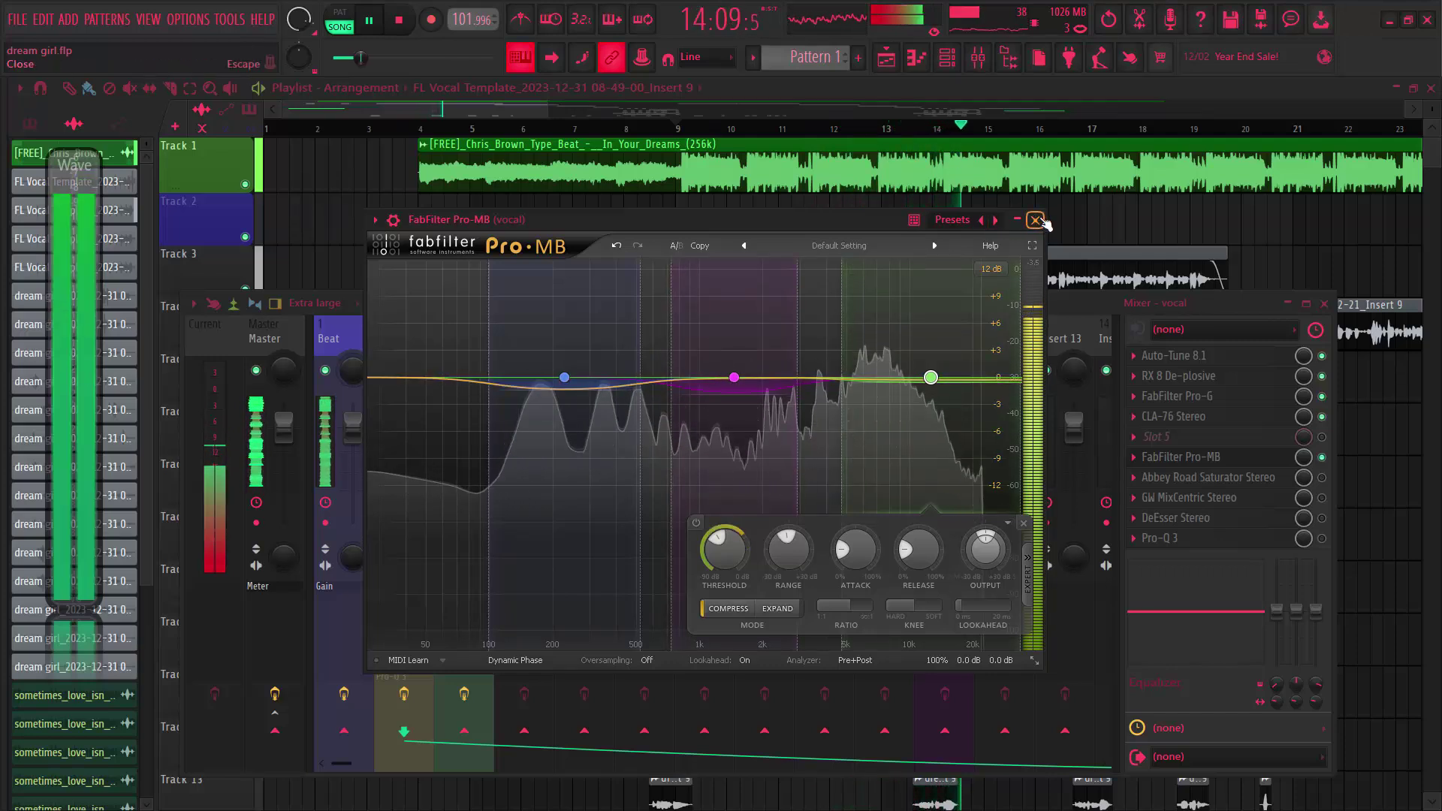
key(space)
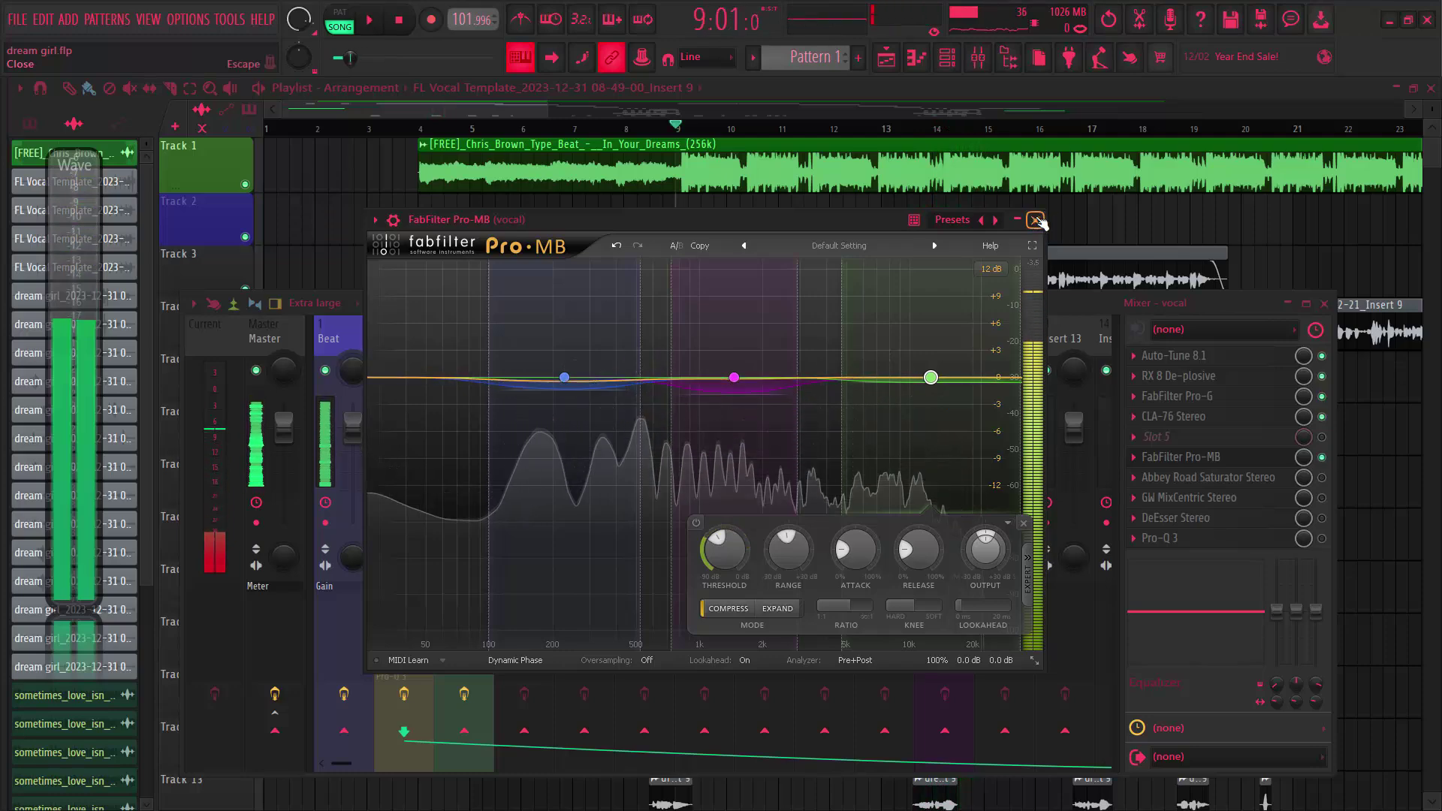
click(1037, 221)
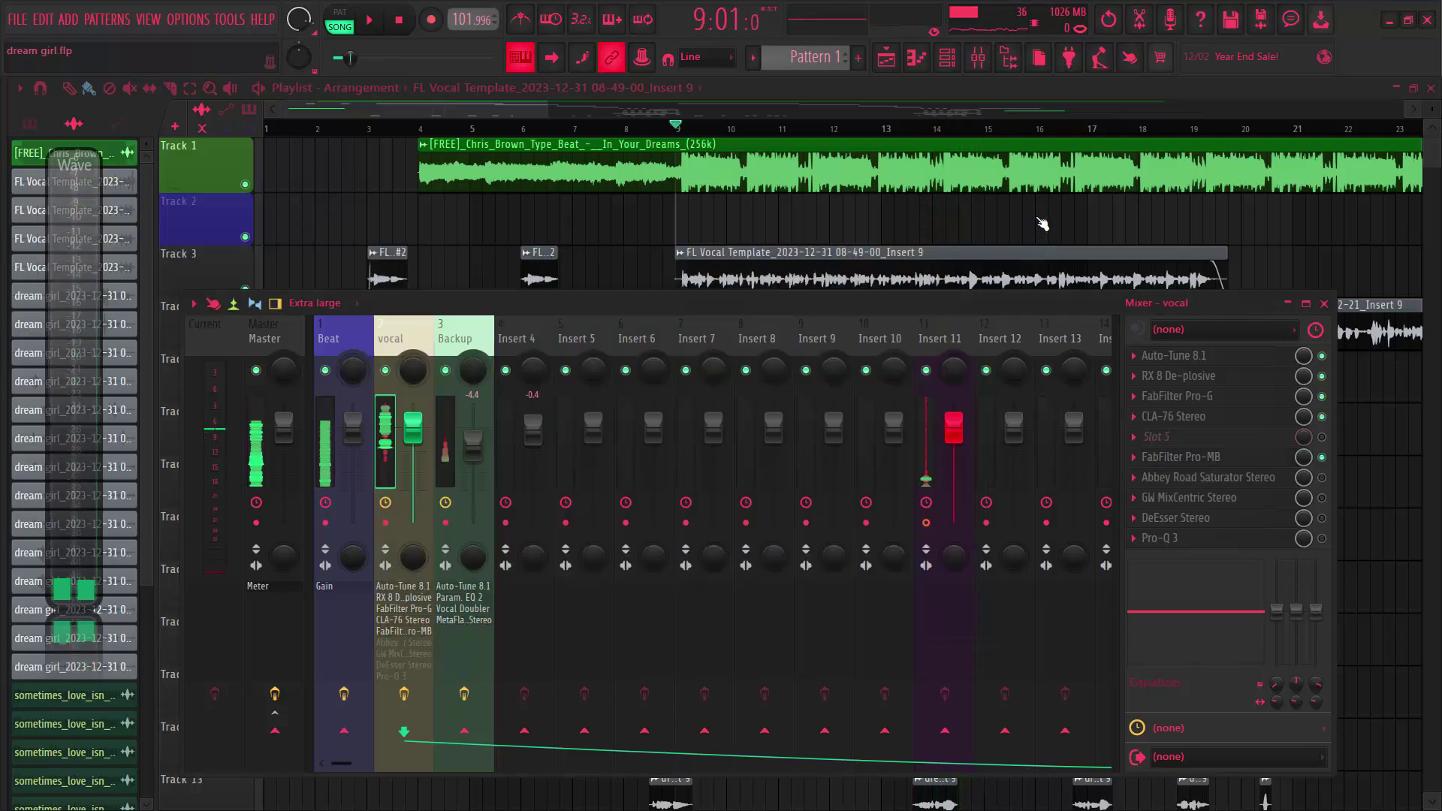
Turn on Abbey Road Saturator on the vocal track and open its settings.
click(1324, 480)
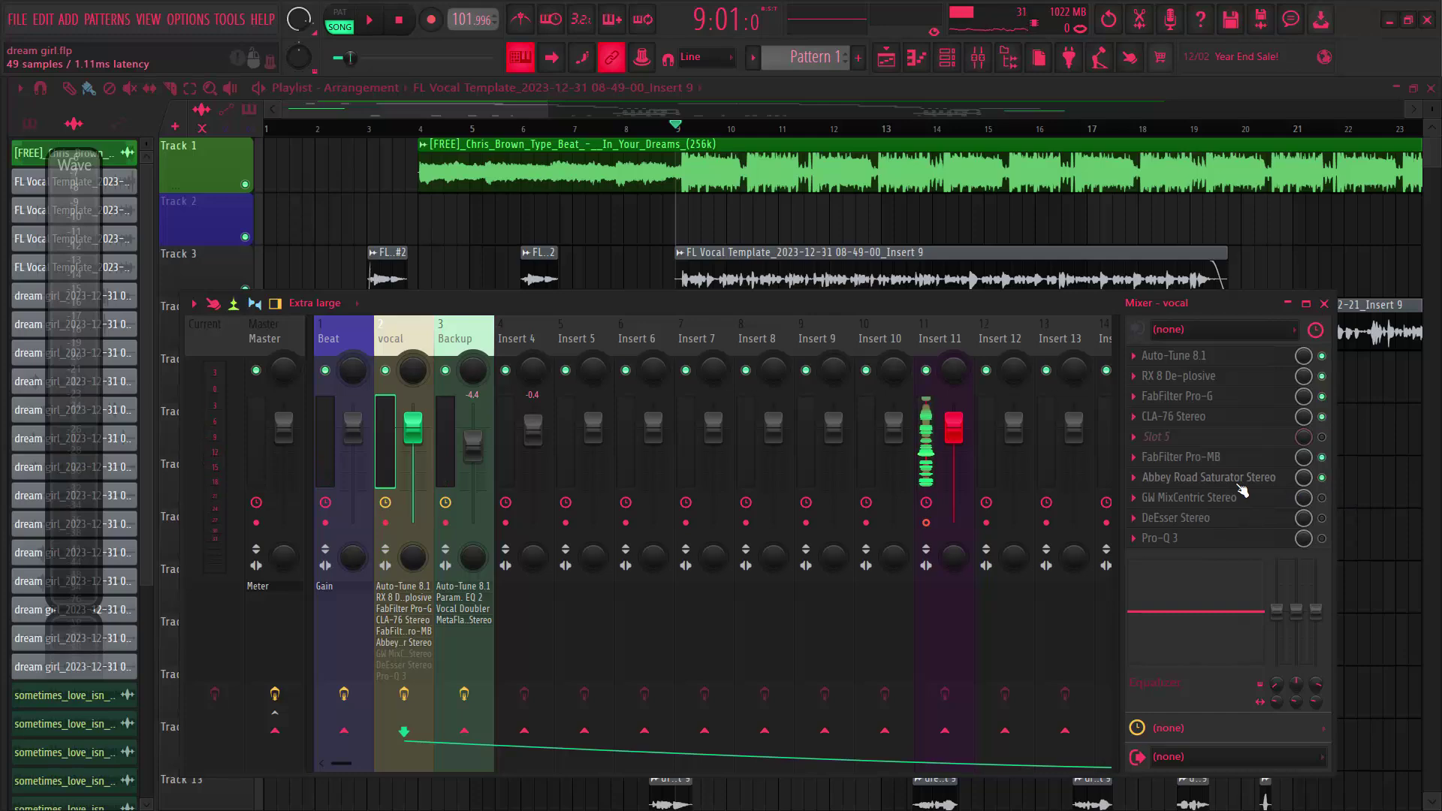
click(1239, 481)
drag(606, 186, 713, 148)
click(558, 149)
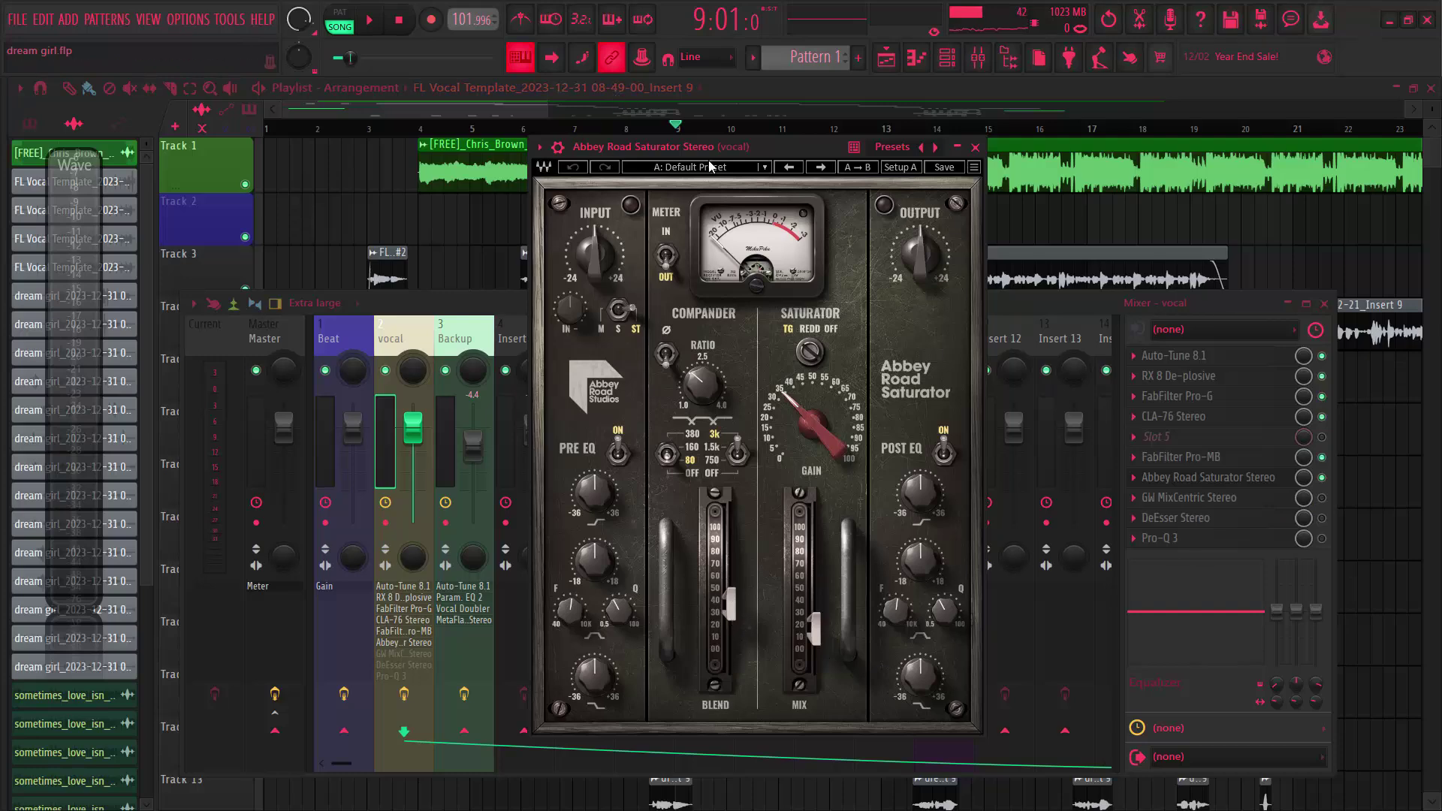
Play the vocal with the beat from bar 9 and compare it with Abbey Road Saturator on and bypassed.
key(space)
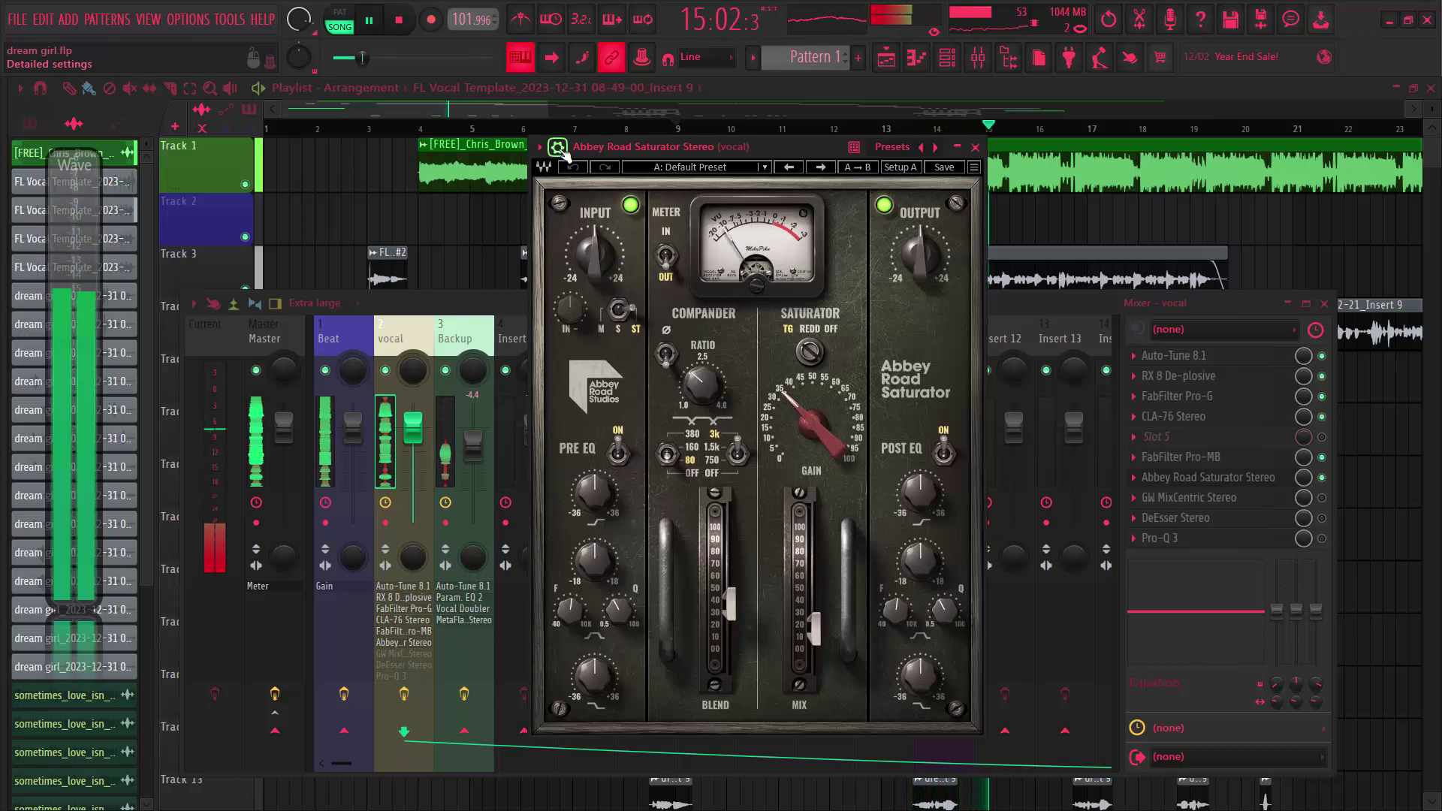
key(space)
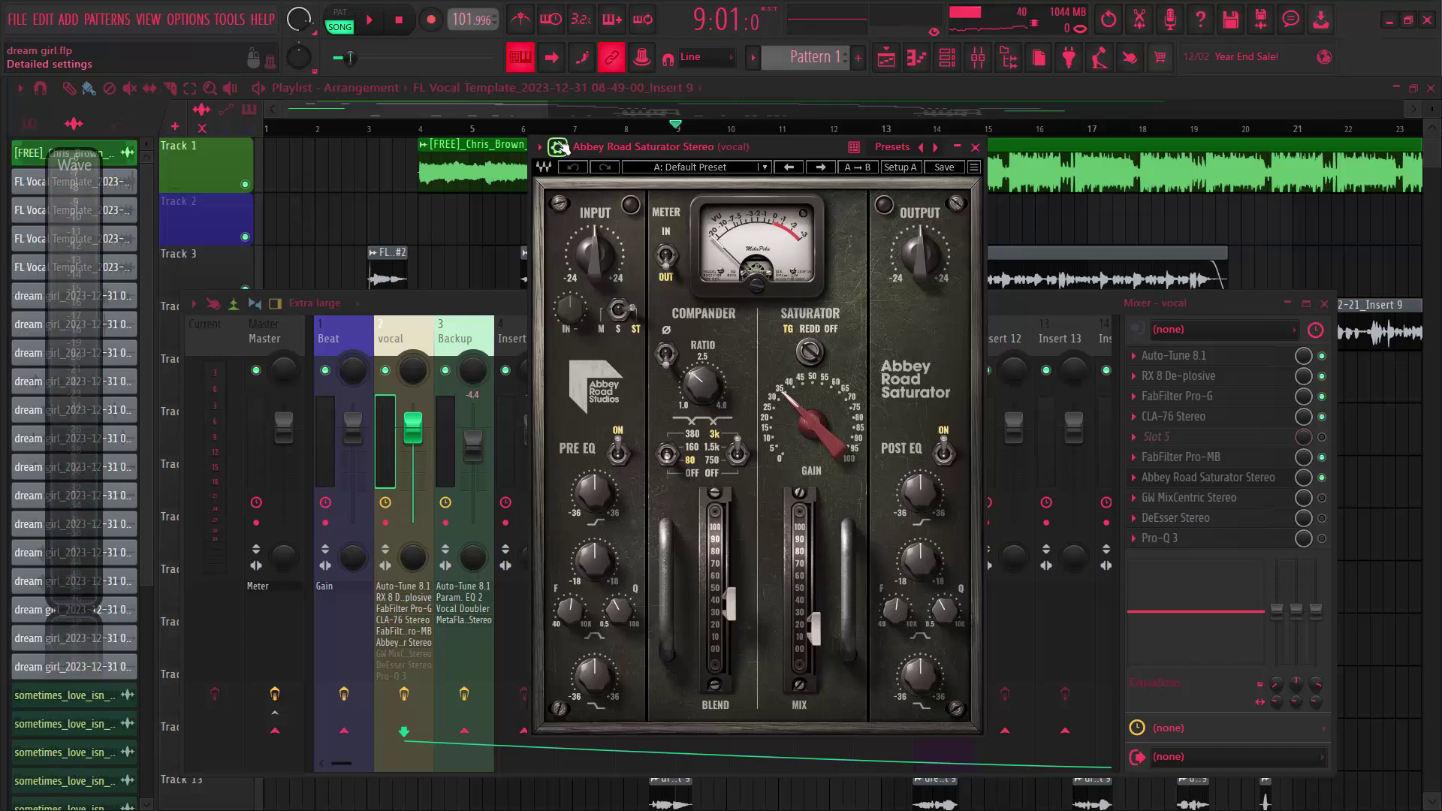
click(560, 146)
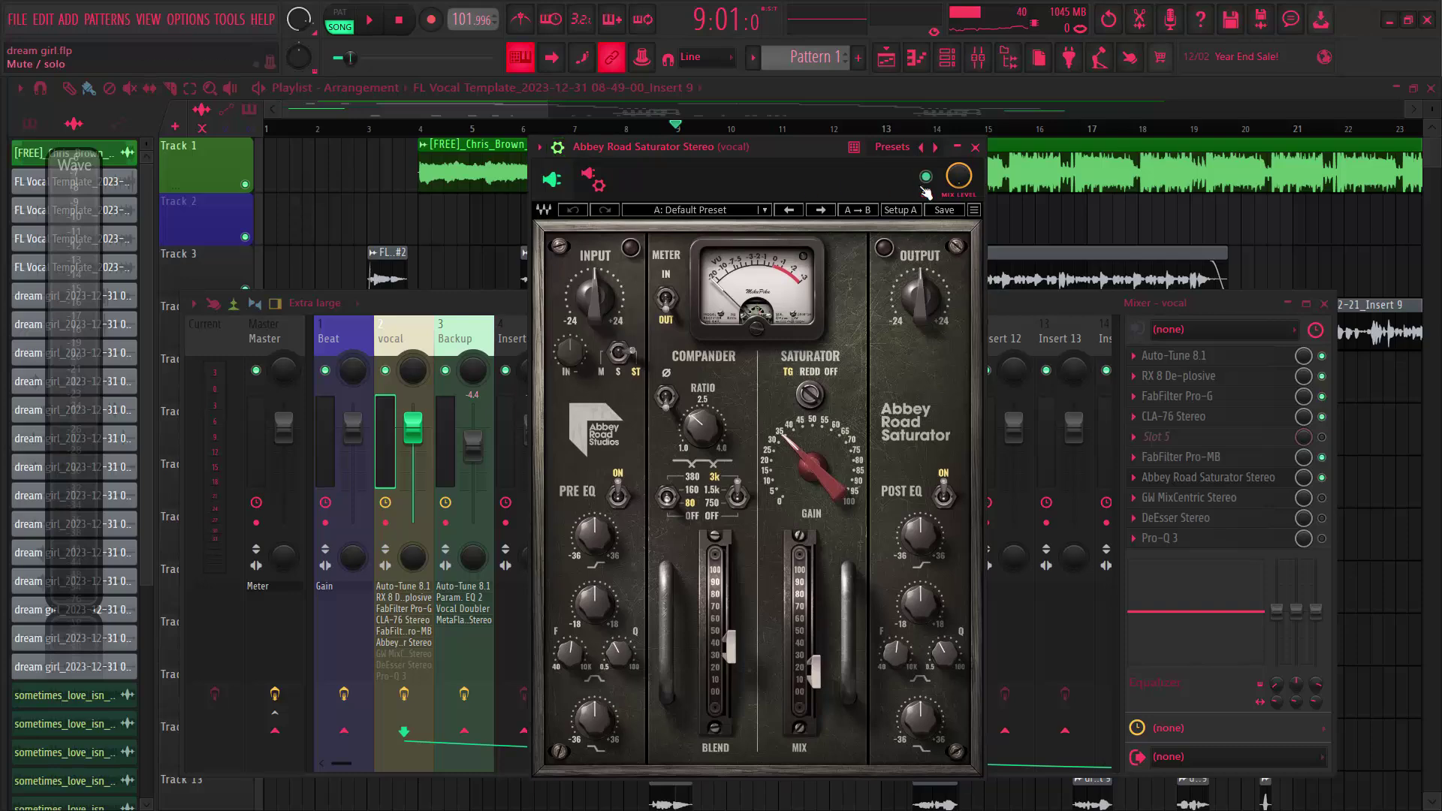
key(space)
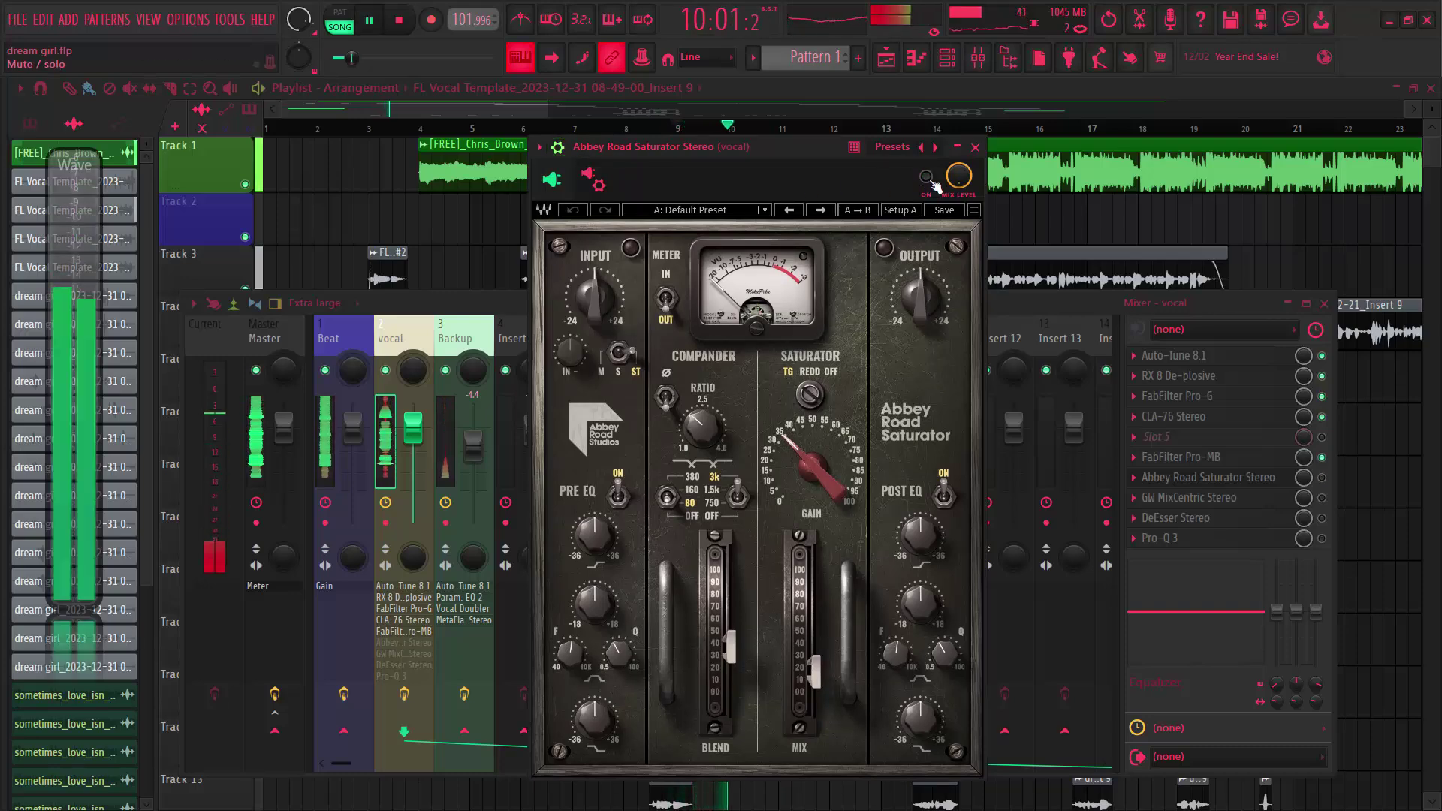
click(926, 177)
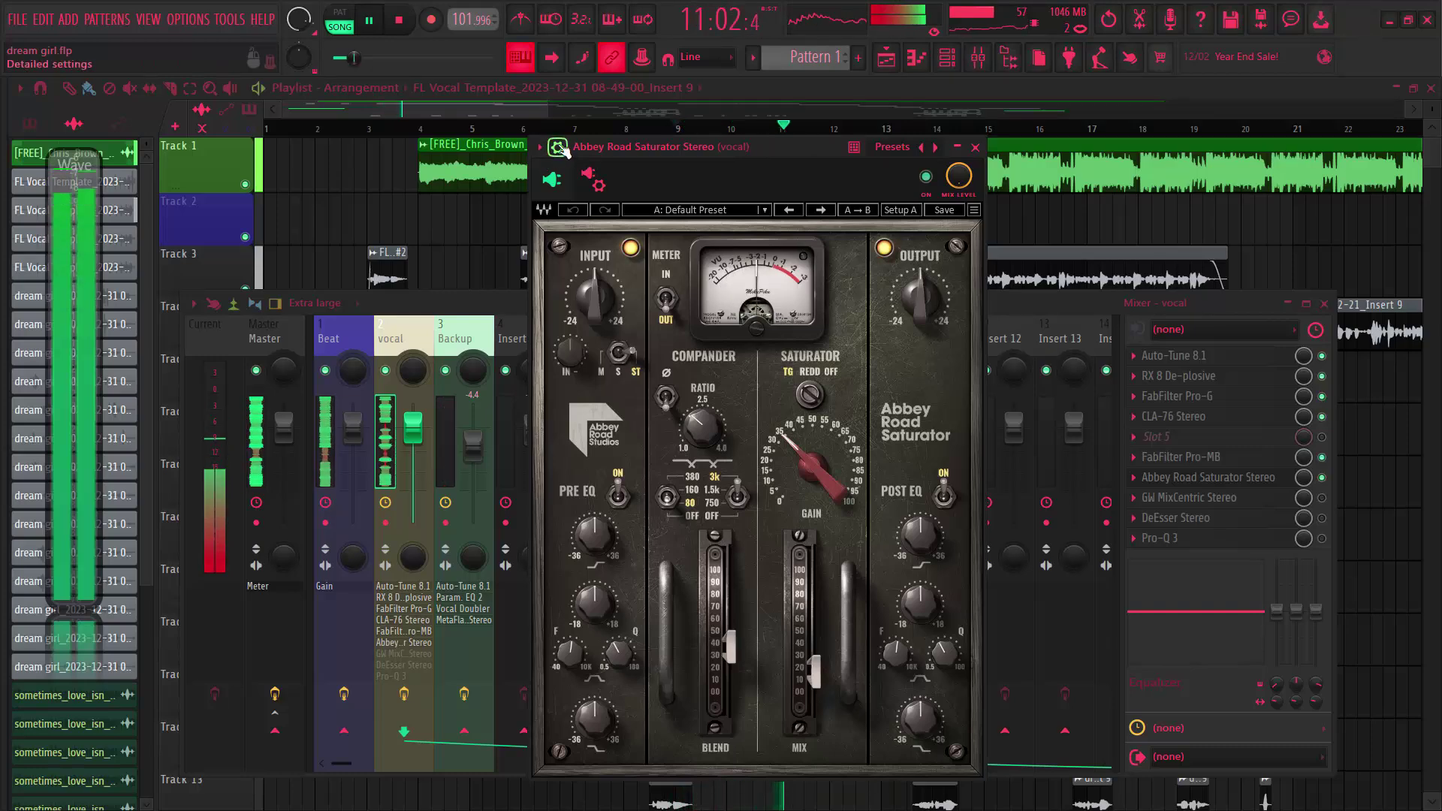
key(space)
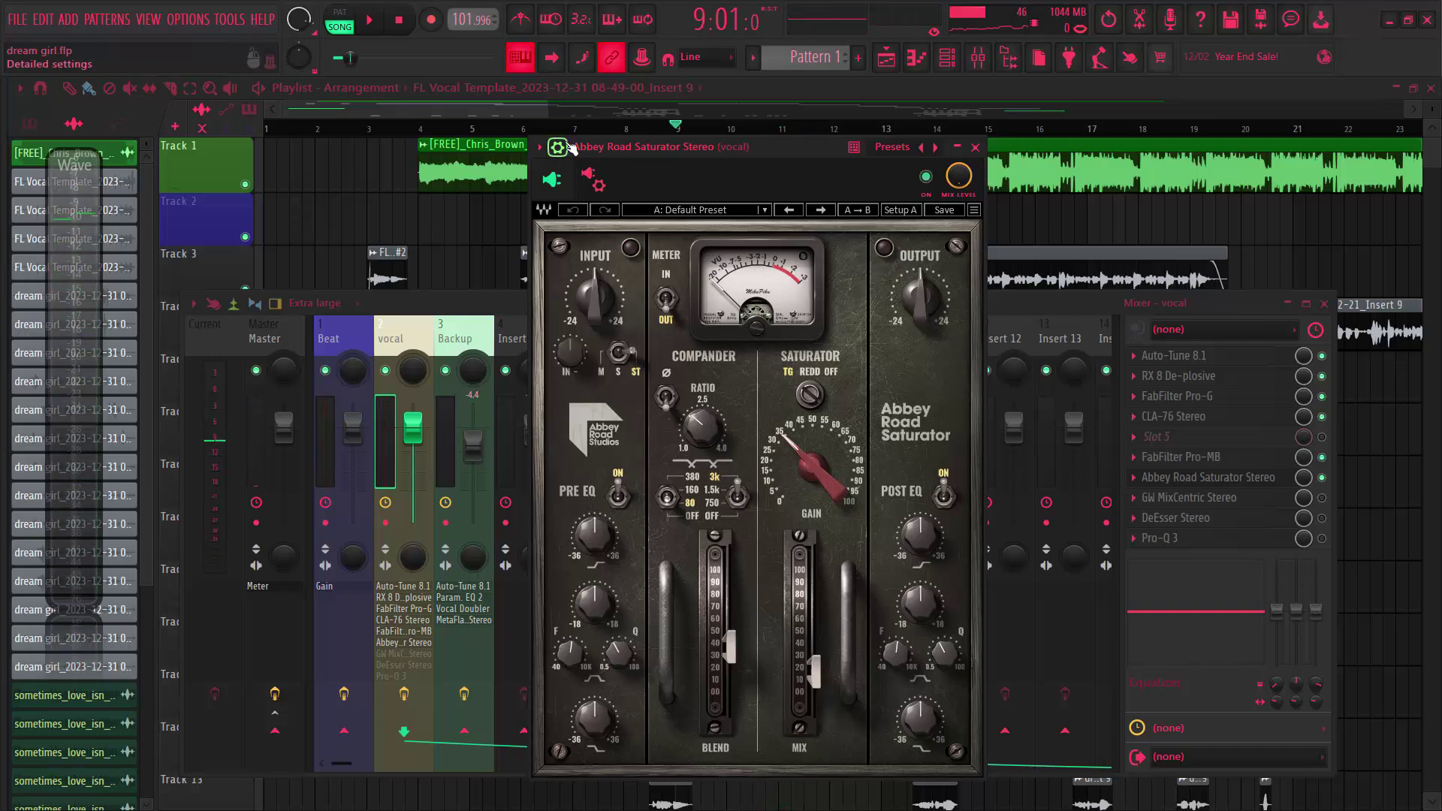
click(562, 147)
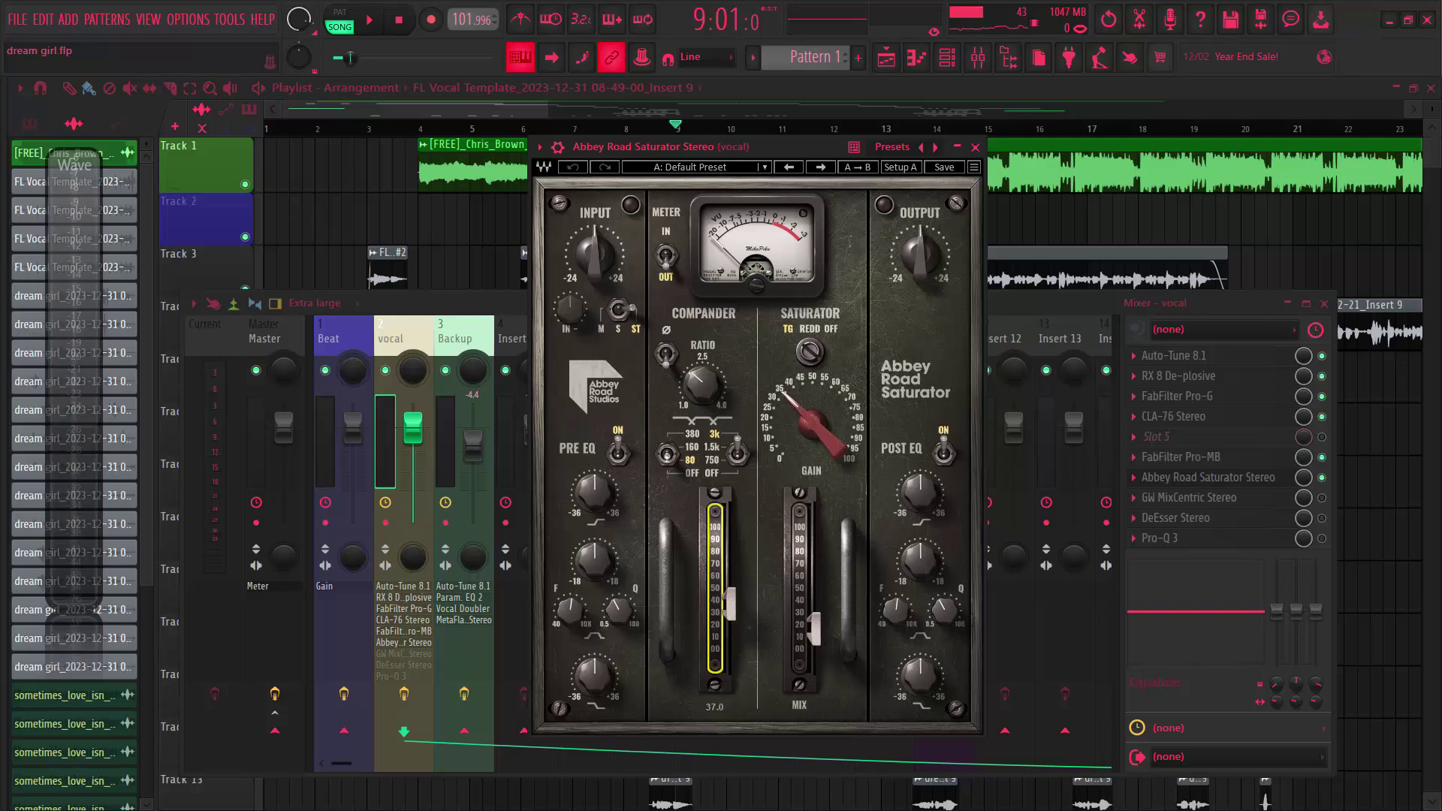
Save the project and close Abbey Road Saturator.
key(ctrl+s)
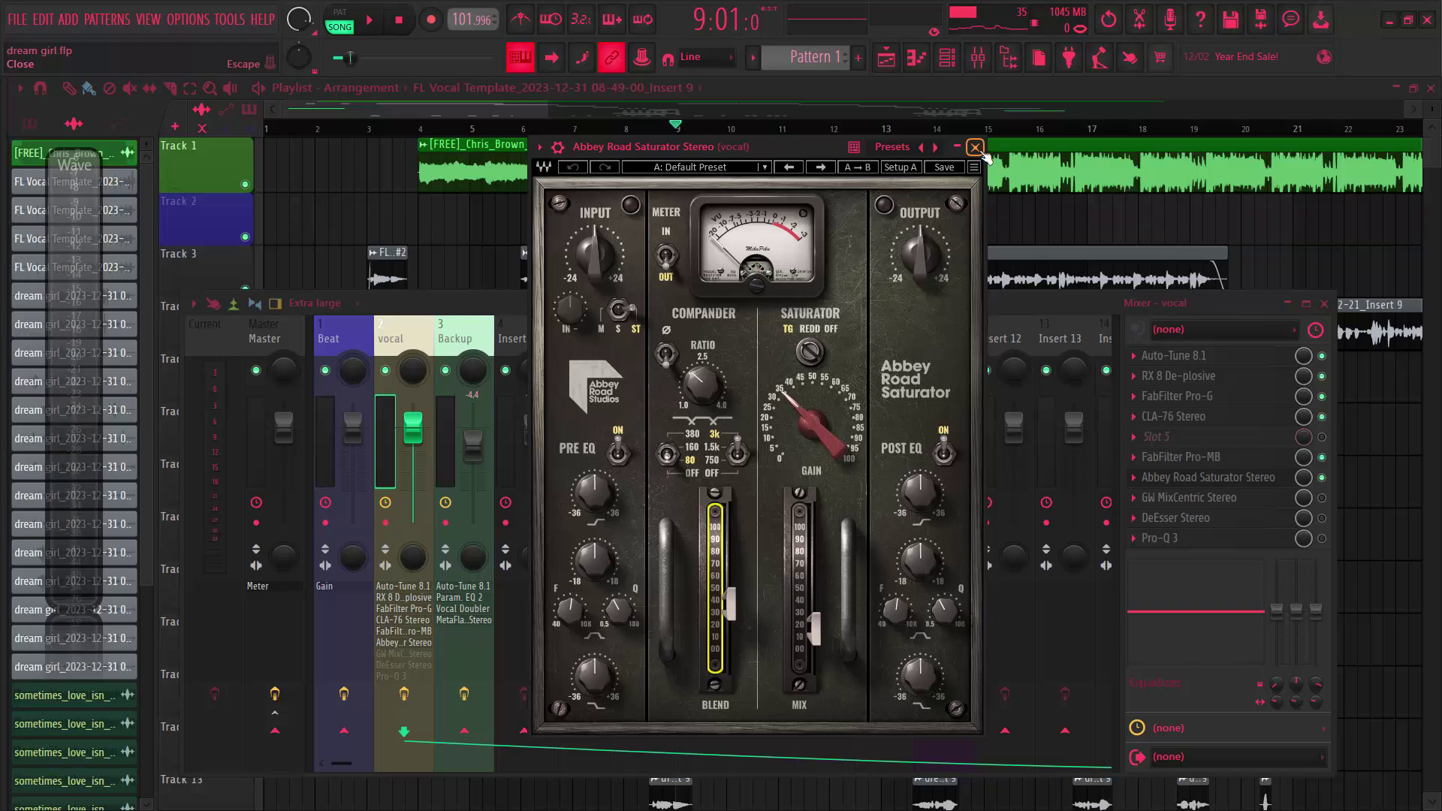
click(975, 148)
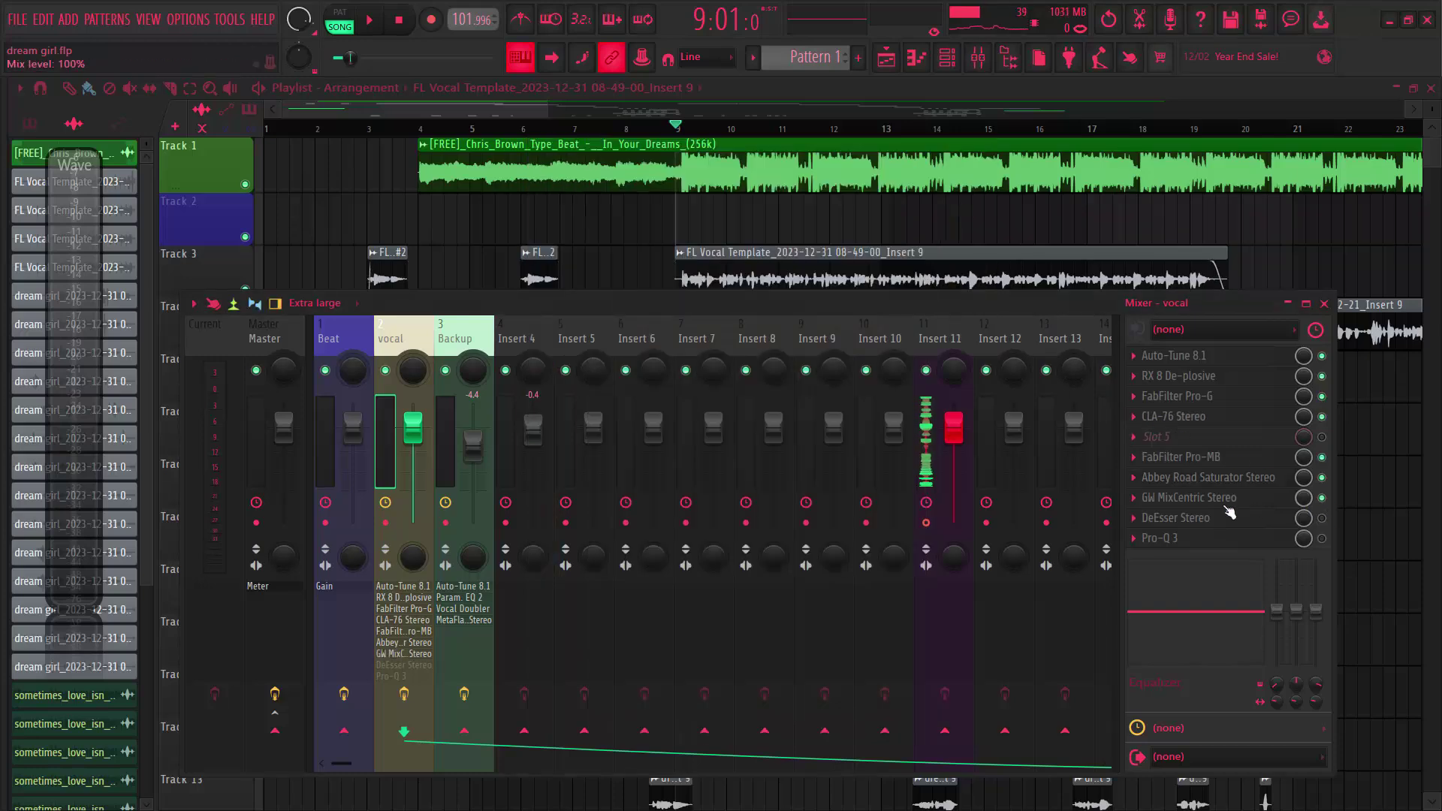
Turn on GW MixCentric Stereo on the vocal track and open its interface with the wrapper options hidden.
click(1157, 502)
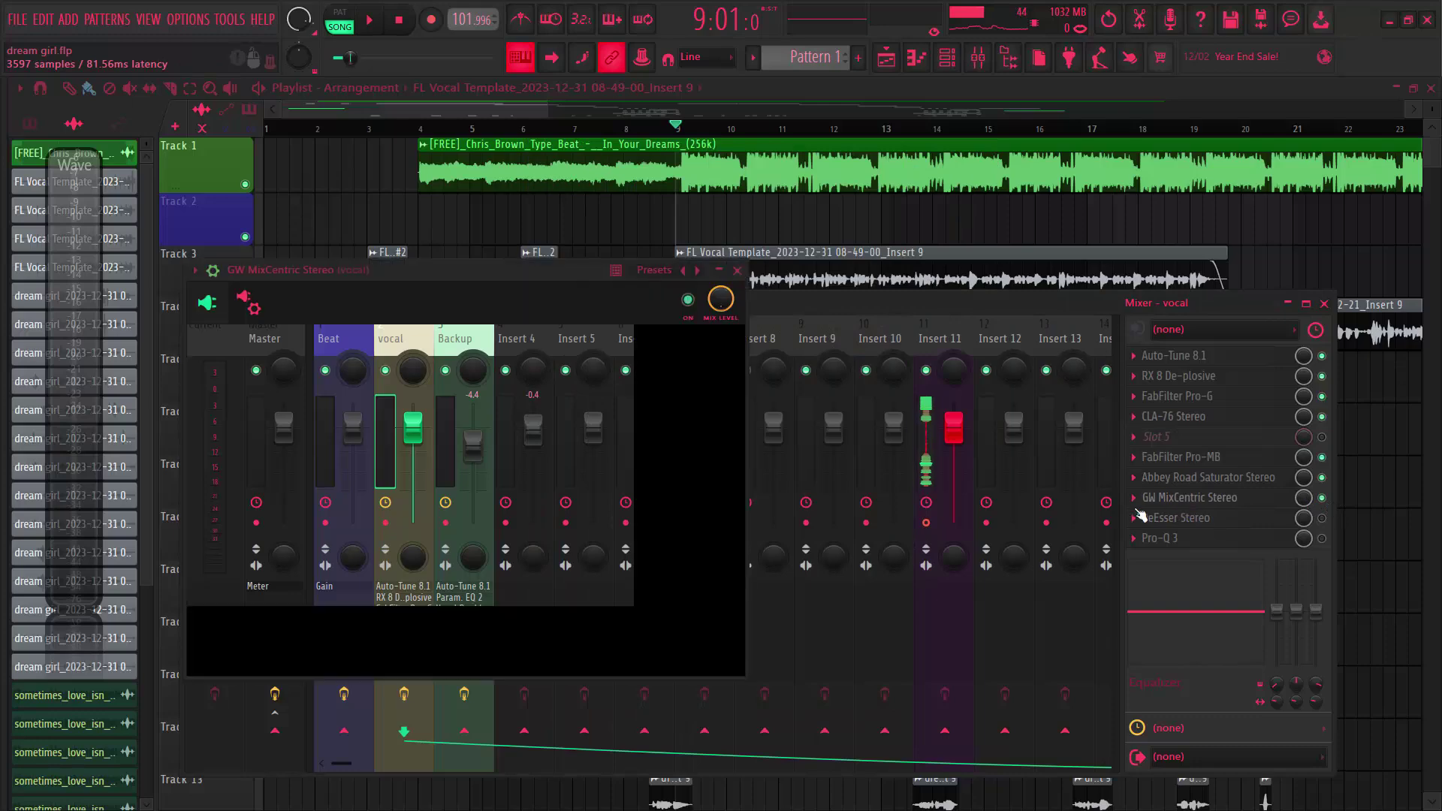
drag(392, 258, 625, 260)
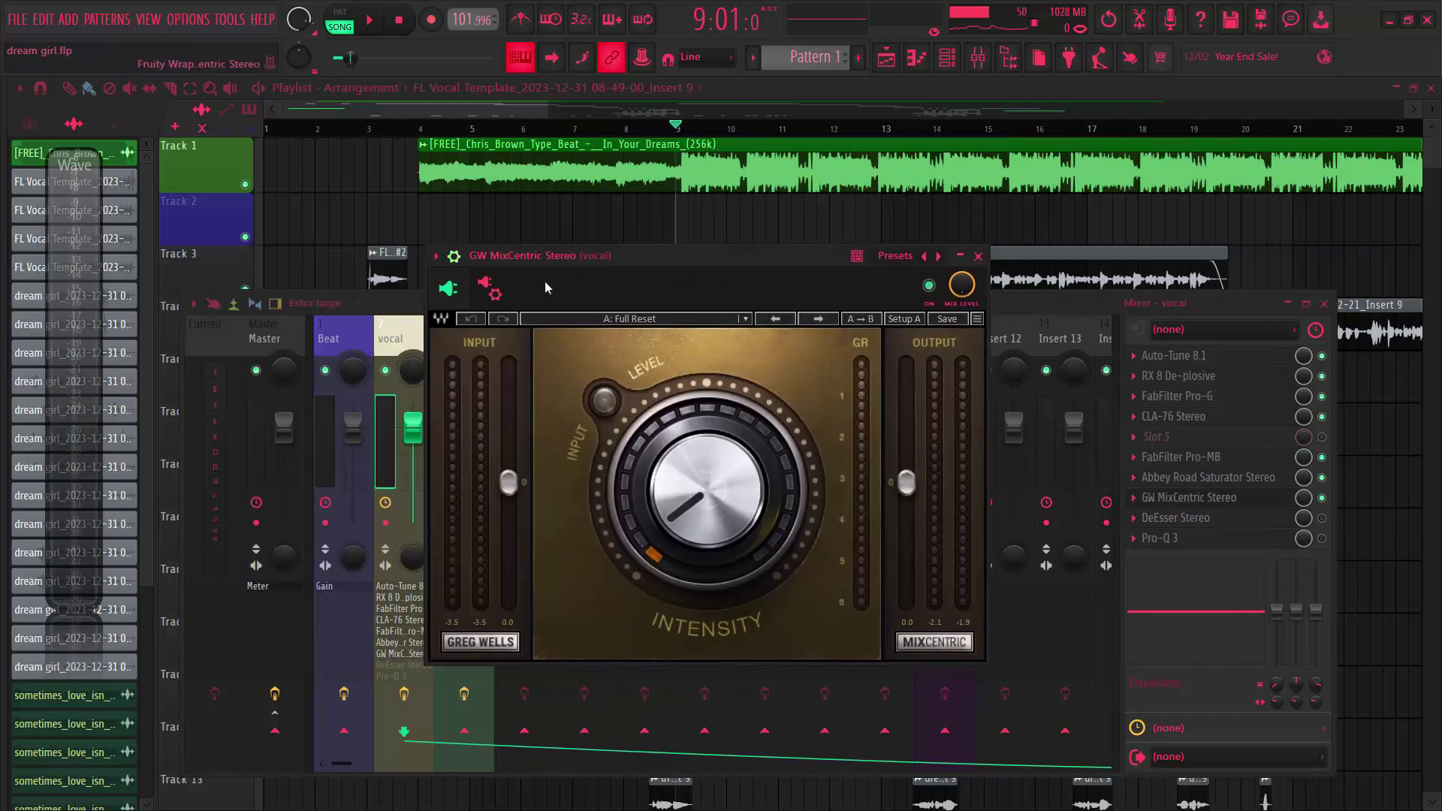
click(490, 289)
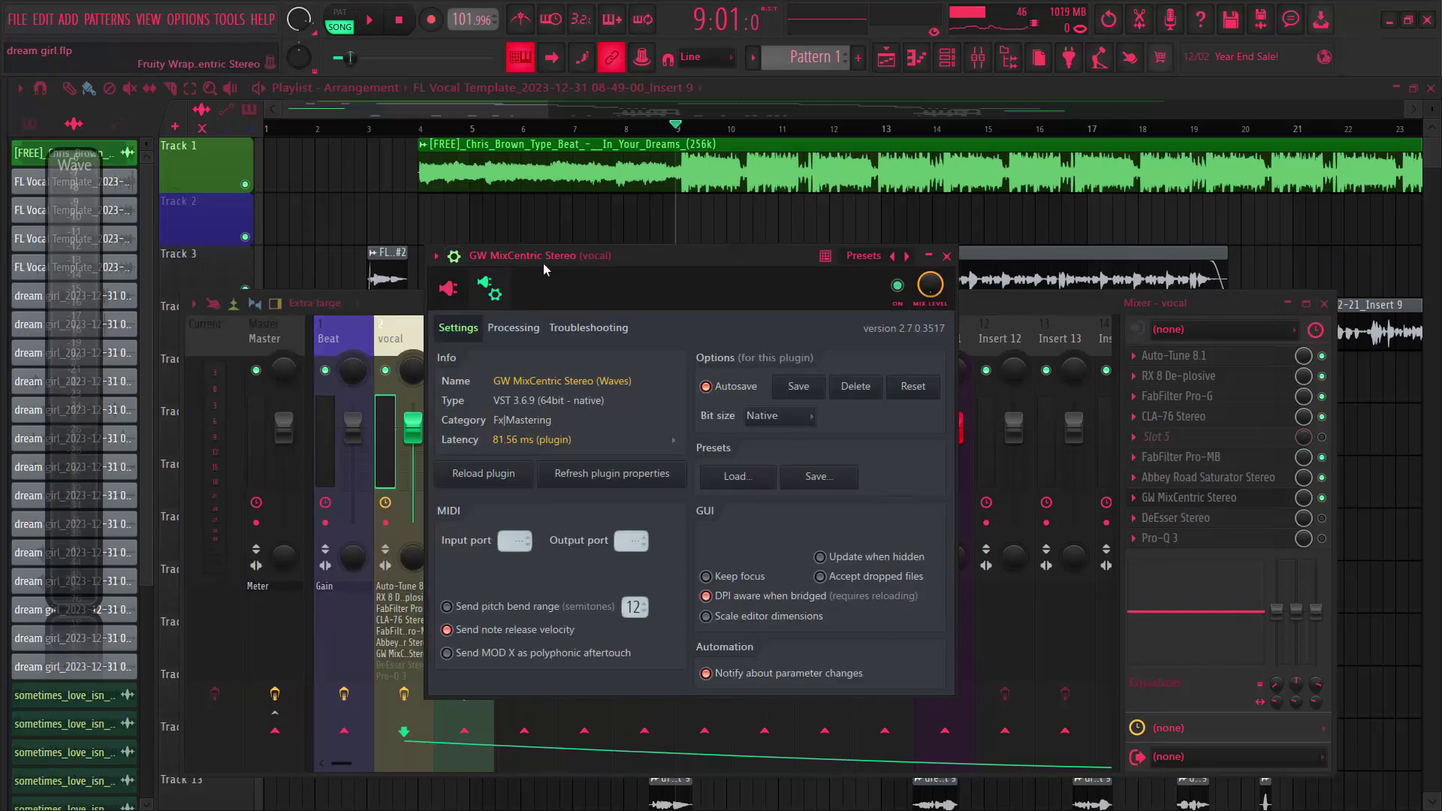
click(454, 290)
click(455, 257)
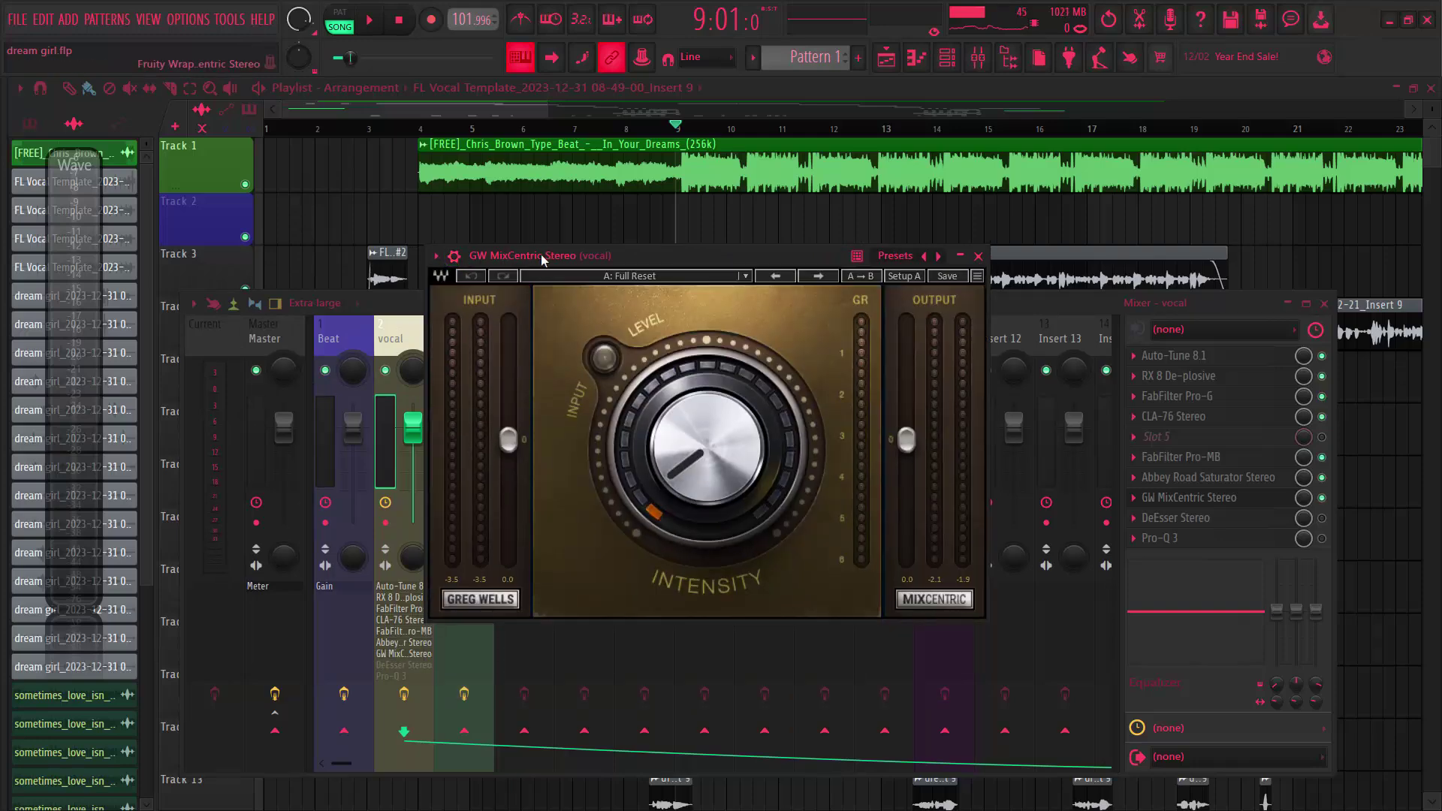
drag(543, 257, 563, 253)
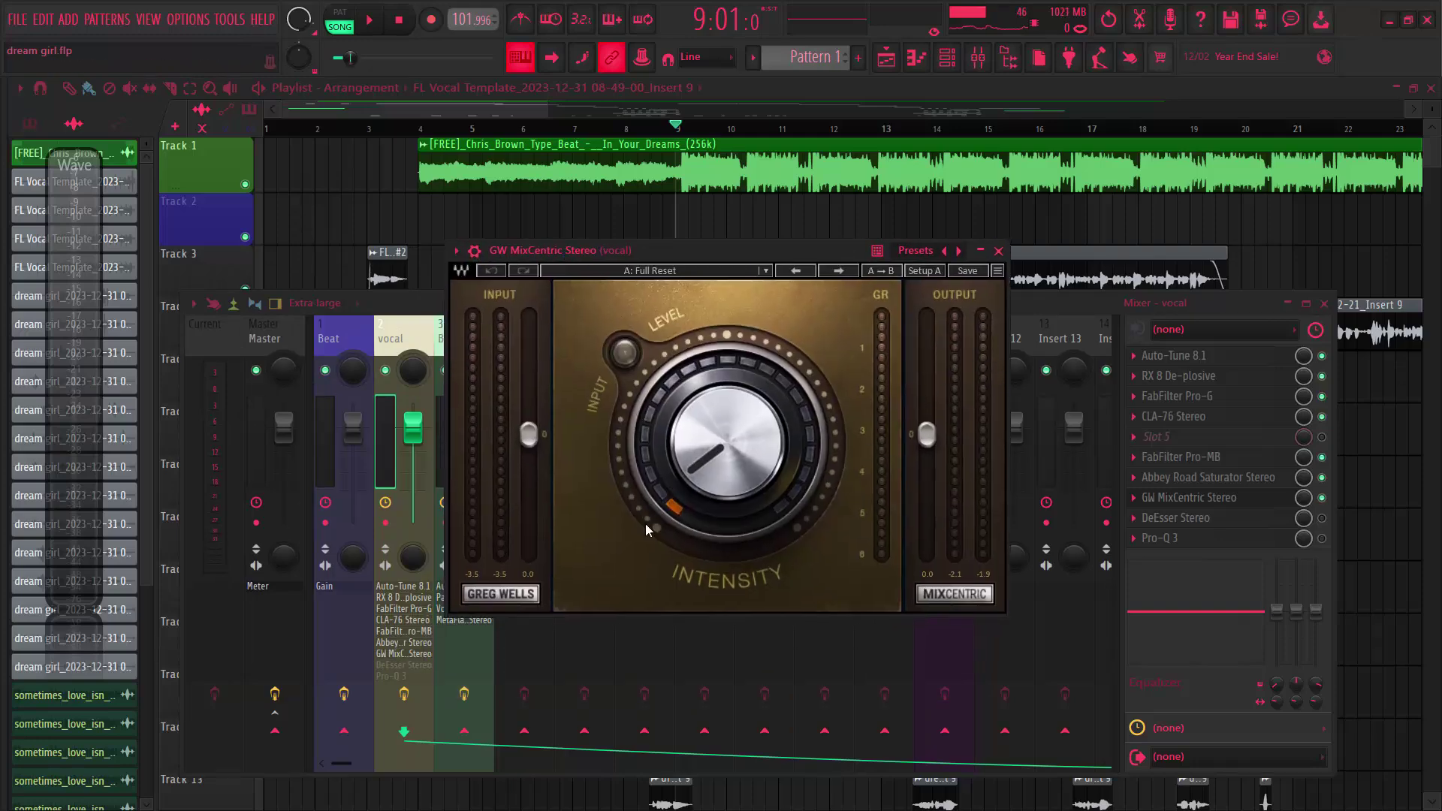
Examine GW MixCentric's Intensity setting, audition the vocal with the beat from bar 9, and close the plugin.
mouse_move(698, 466)
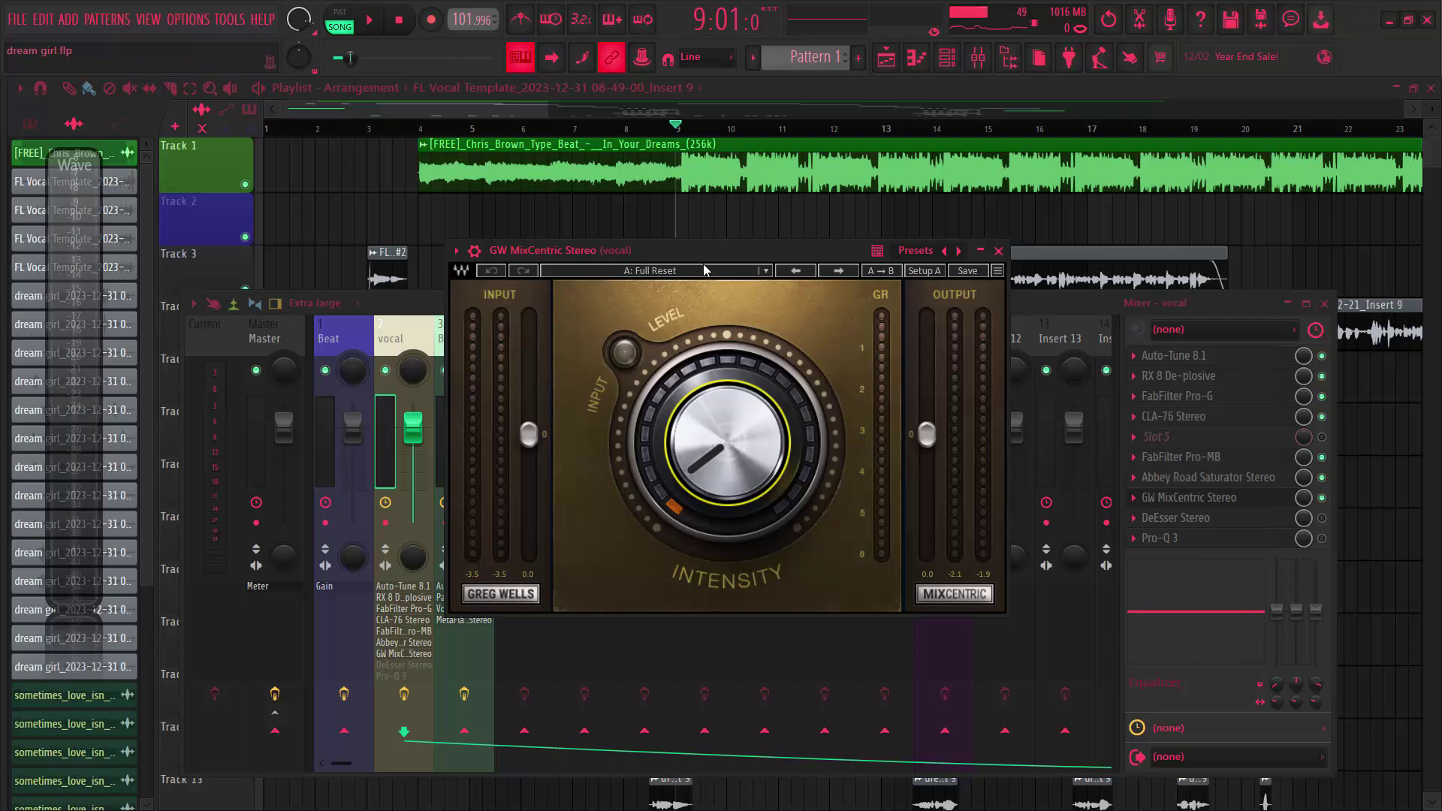
key(space)
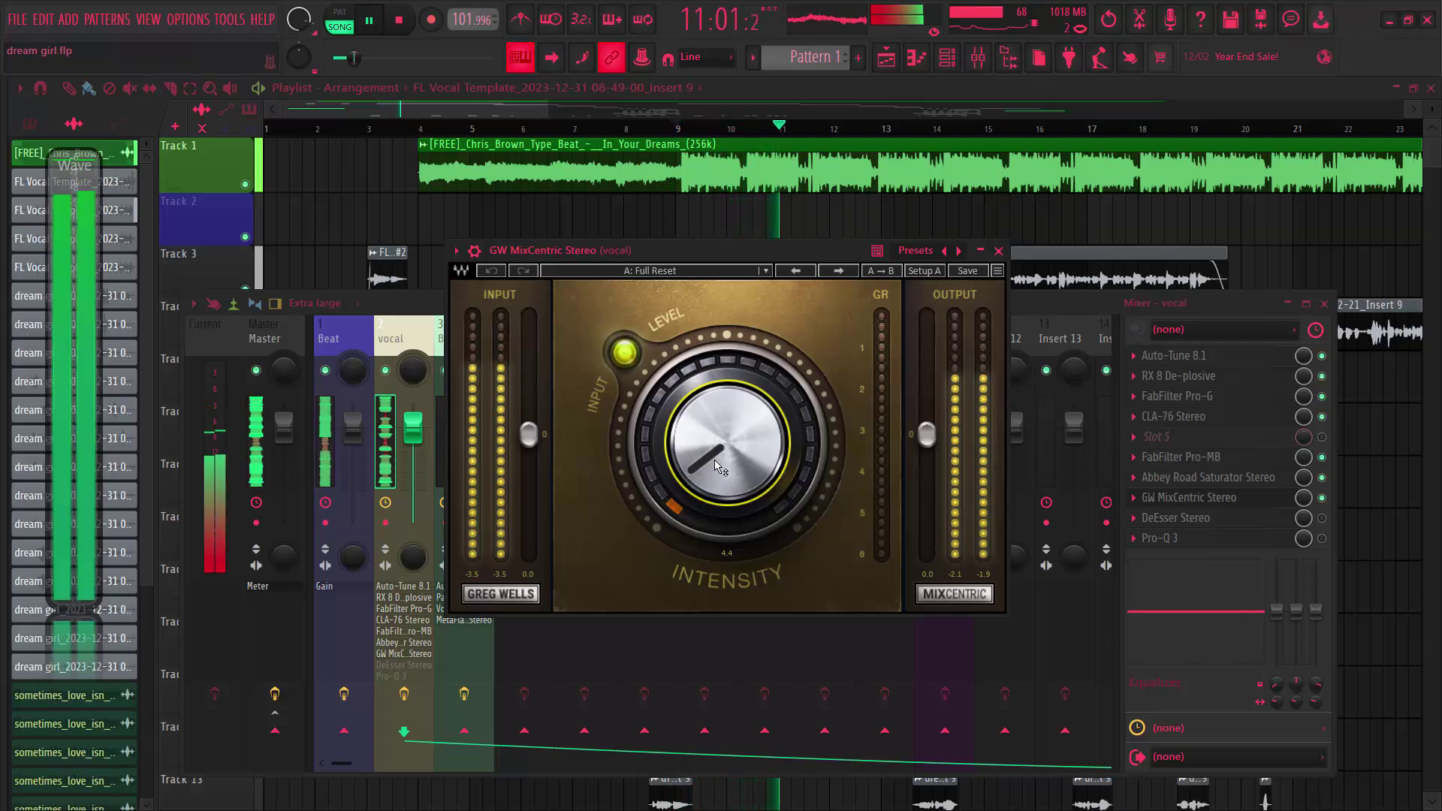
key(space)
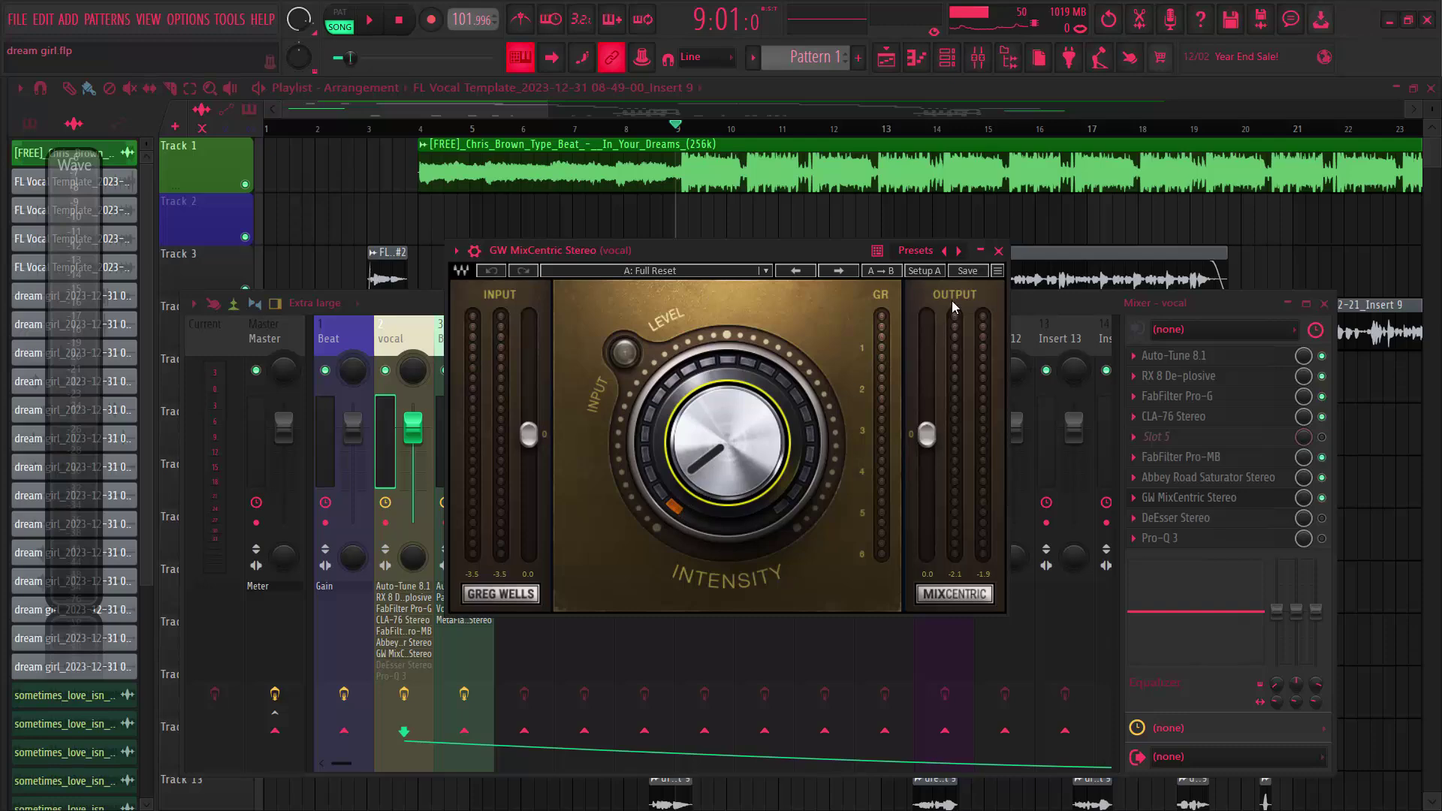
key(space)
key(Escape)
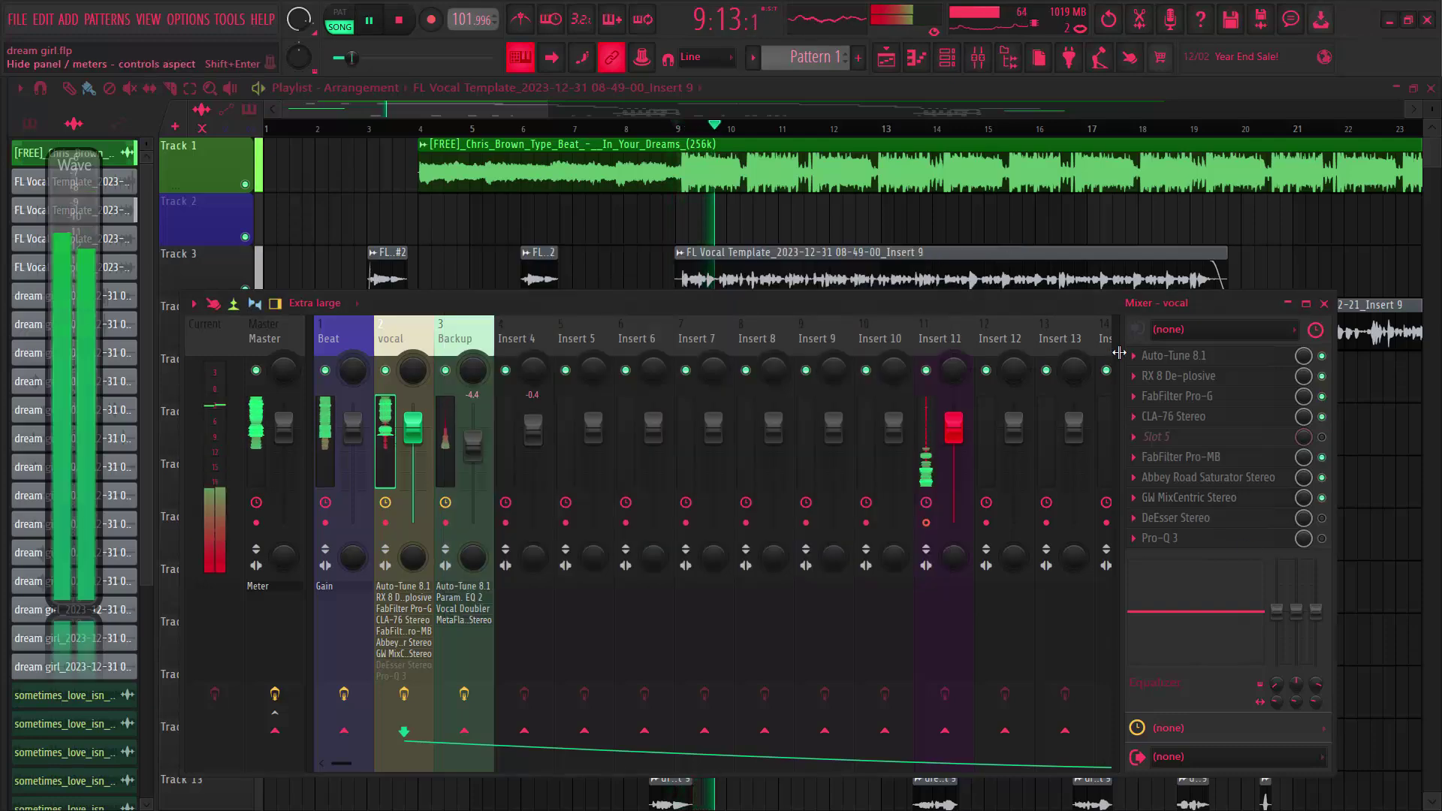
key(space)
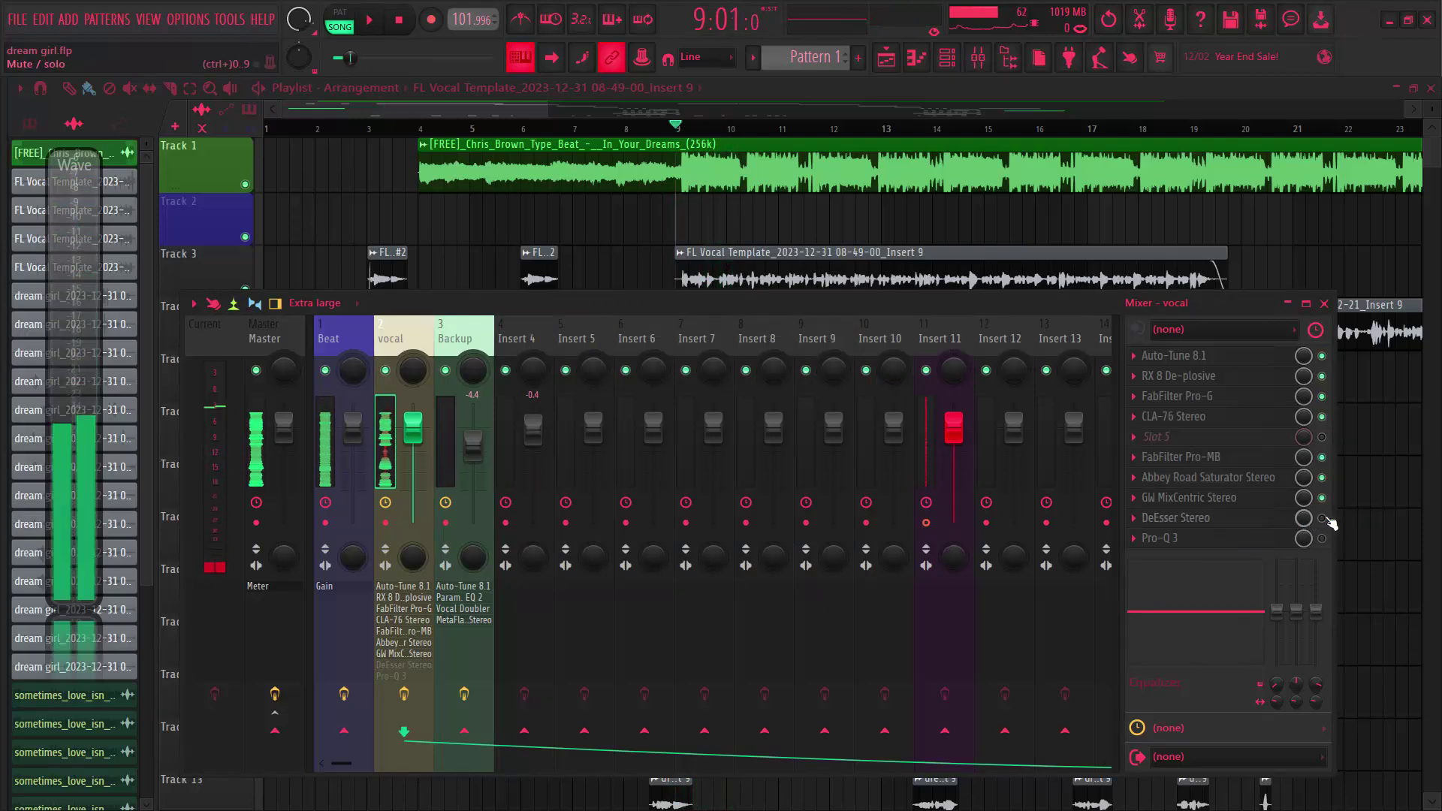
Turn on DeEsser Stereo on the vocal track, open it, and audition the vocal with the beat from bar 9.
click(1322, 518)
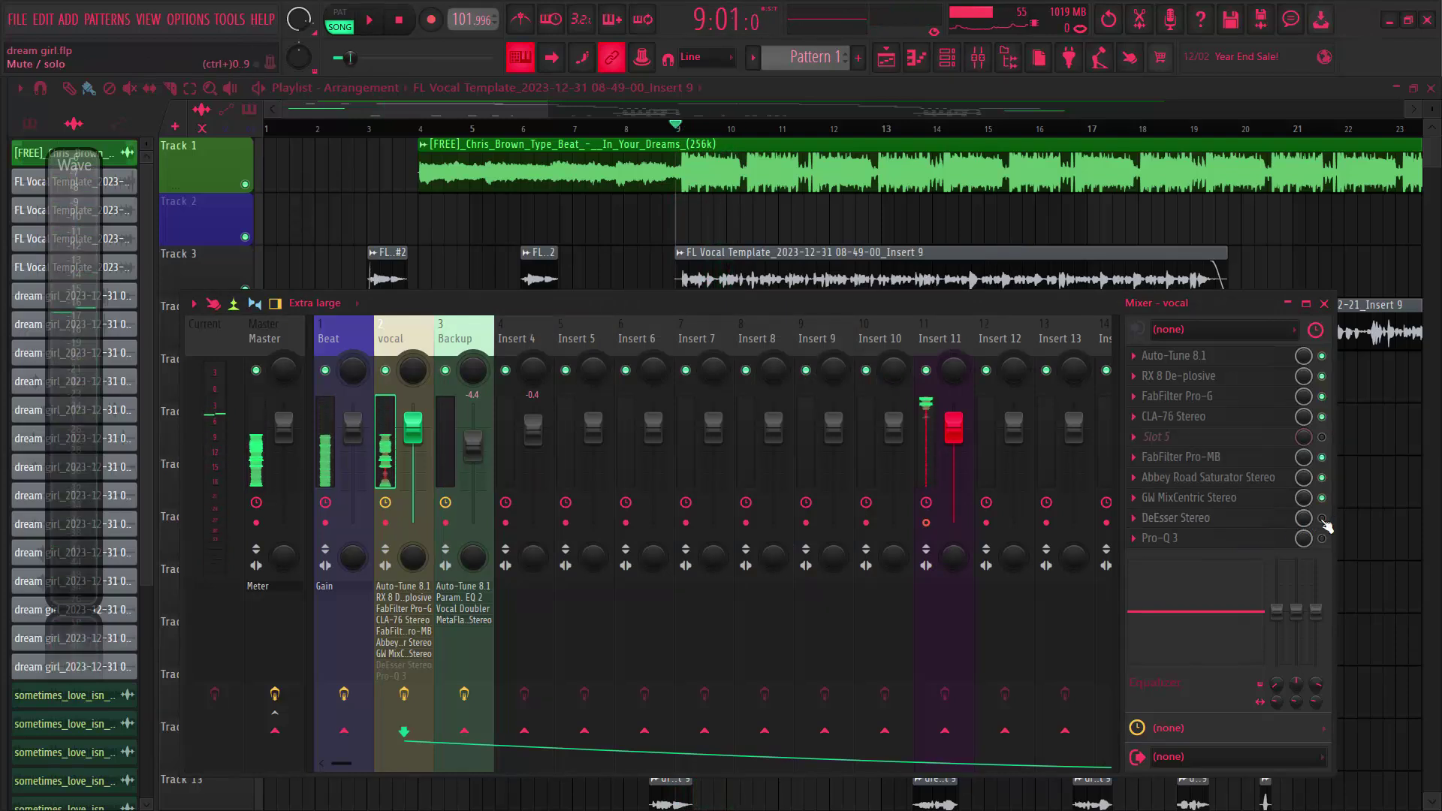
click(1202, 524)
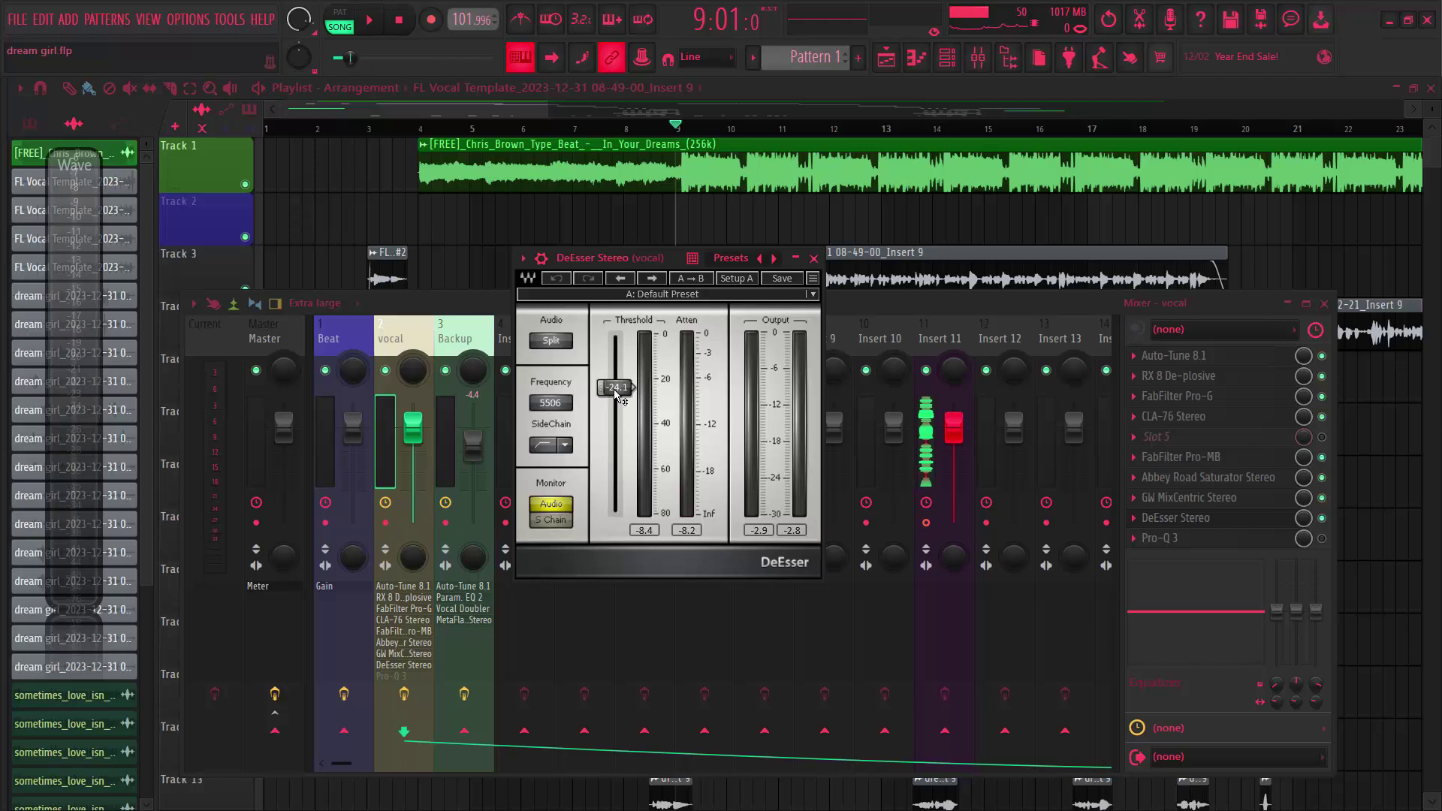
key(space)
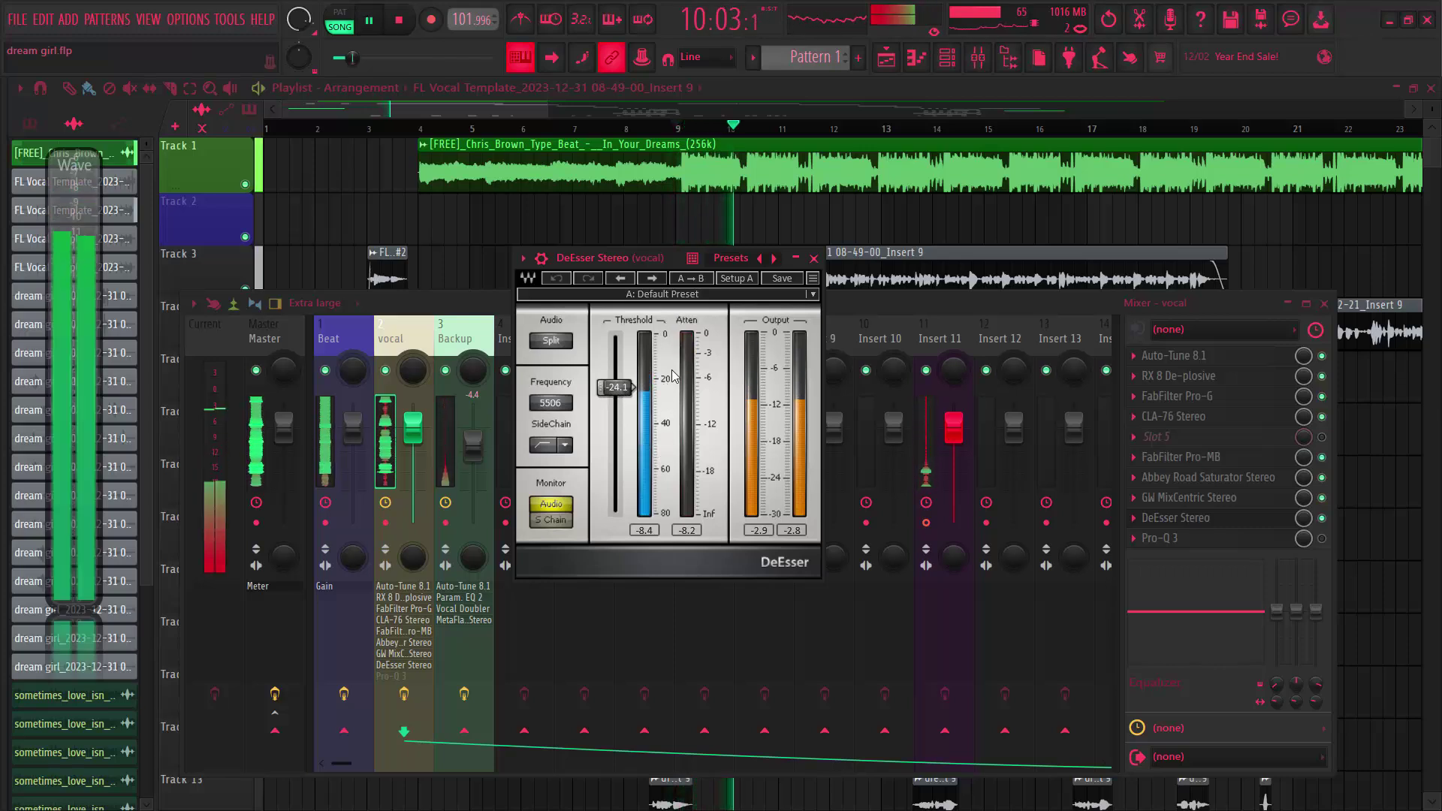
key(space)
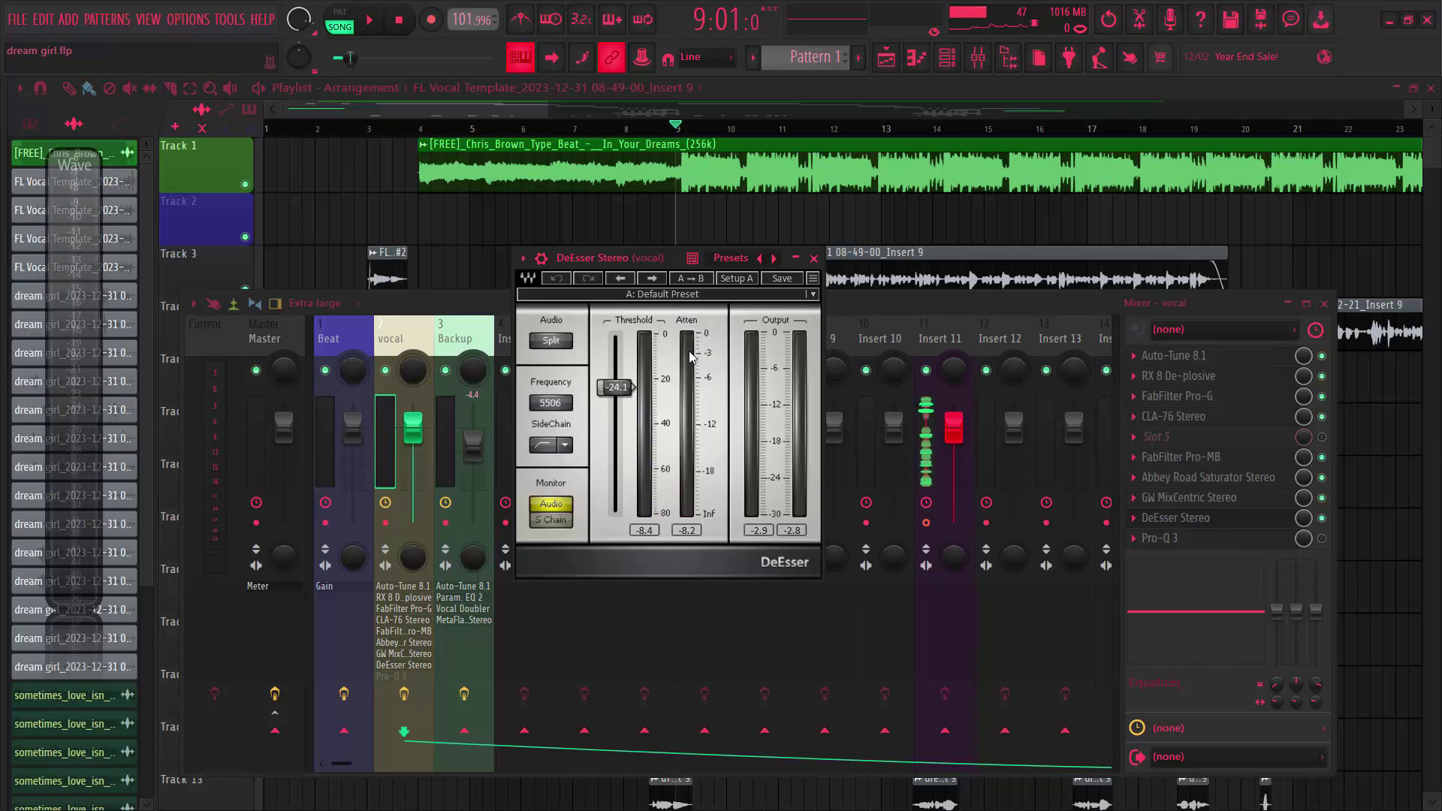
key(space)
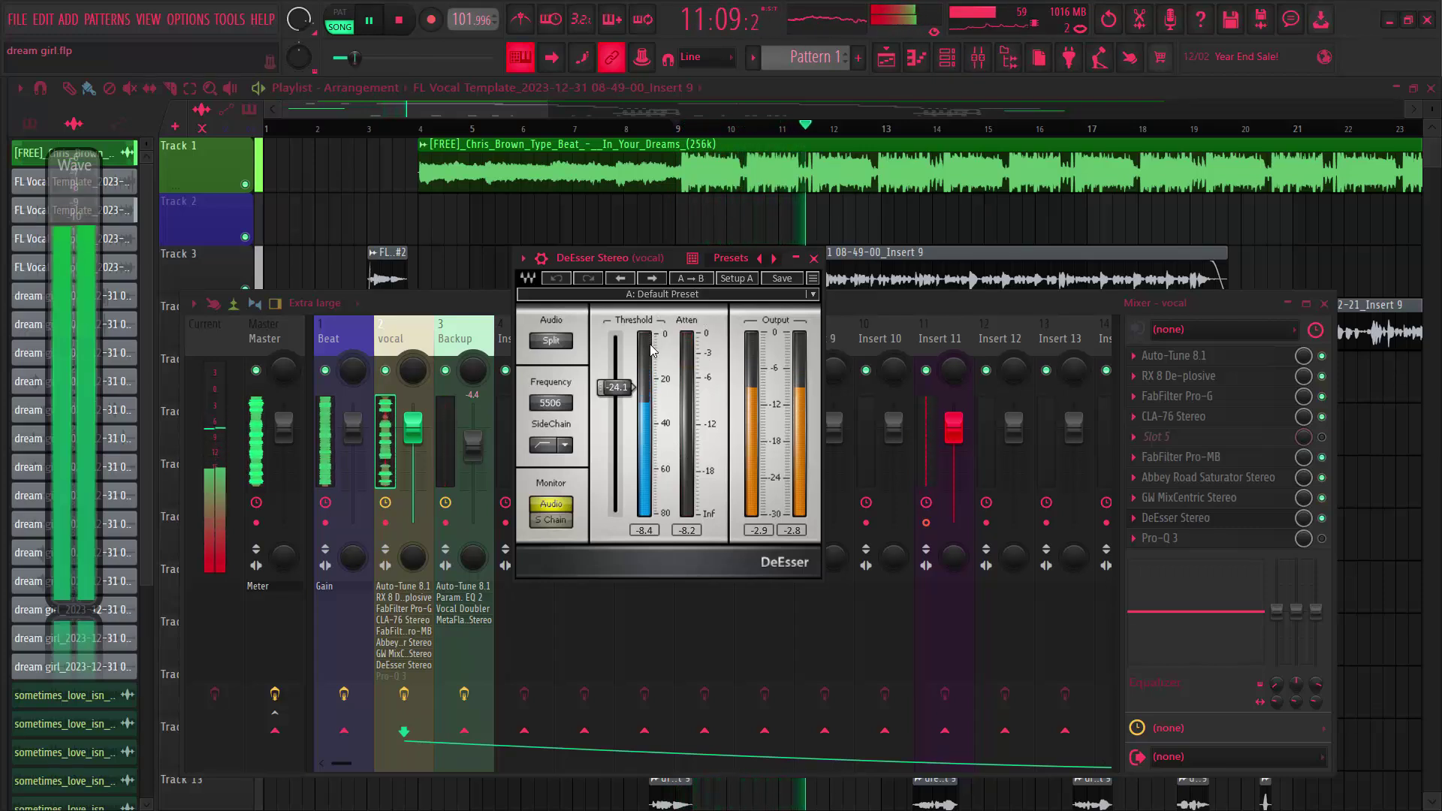
key(space)
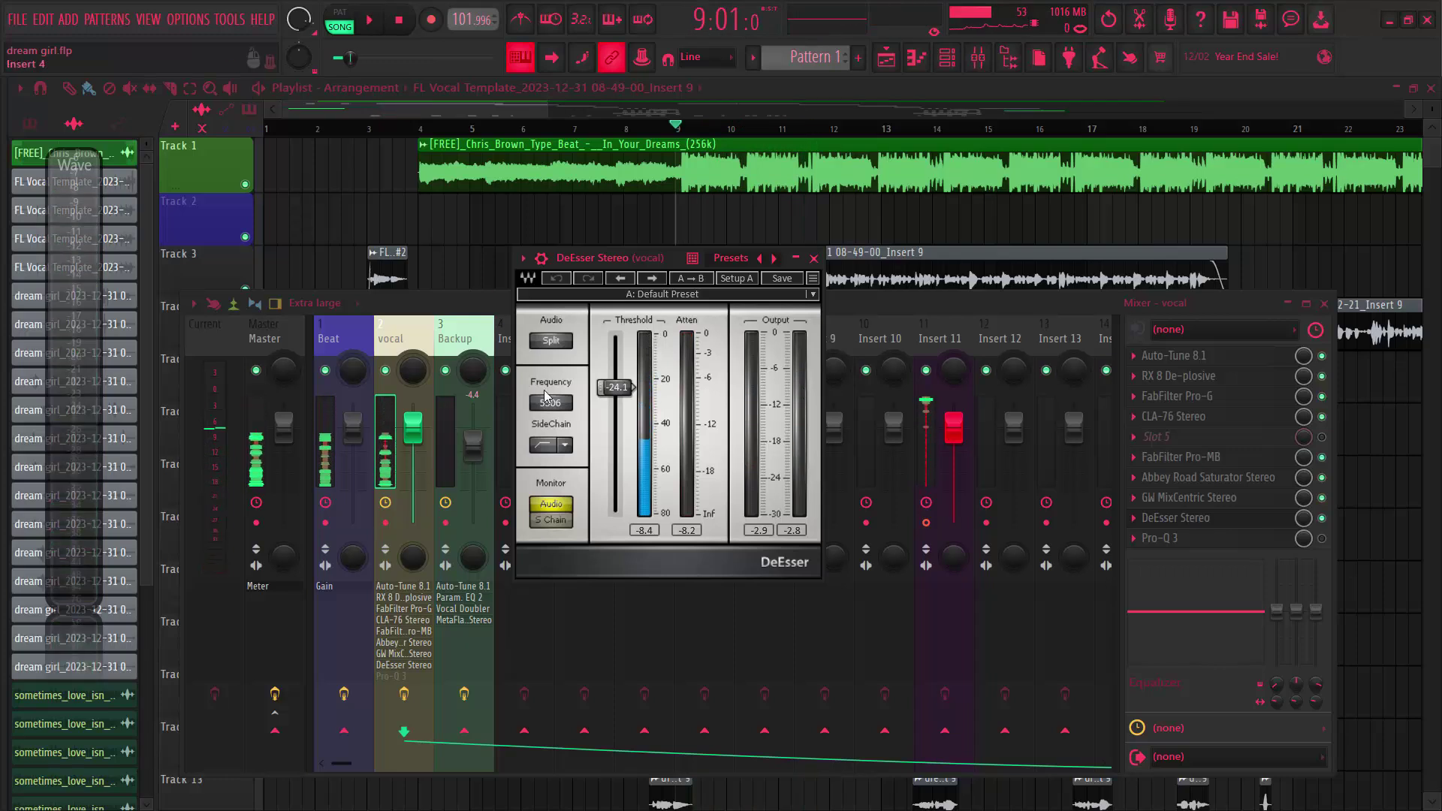
Close DeEsser Stereo, then turn on Pro-Q 3 on the vocal track and open its equalizer curve.
click(814, 258)
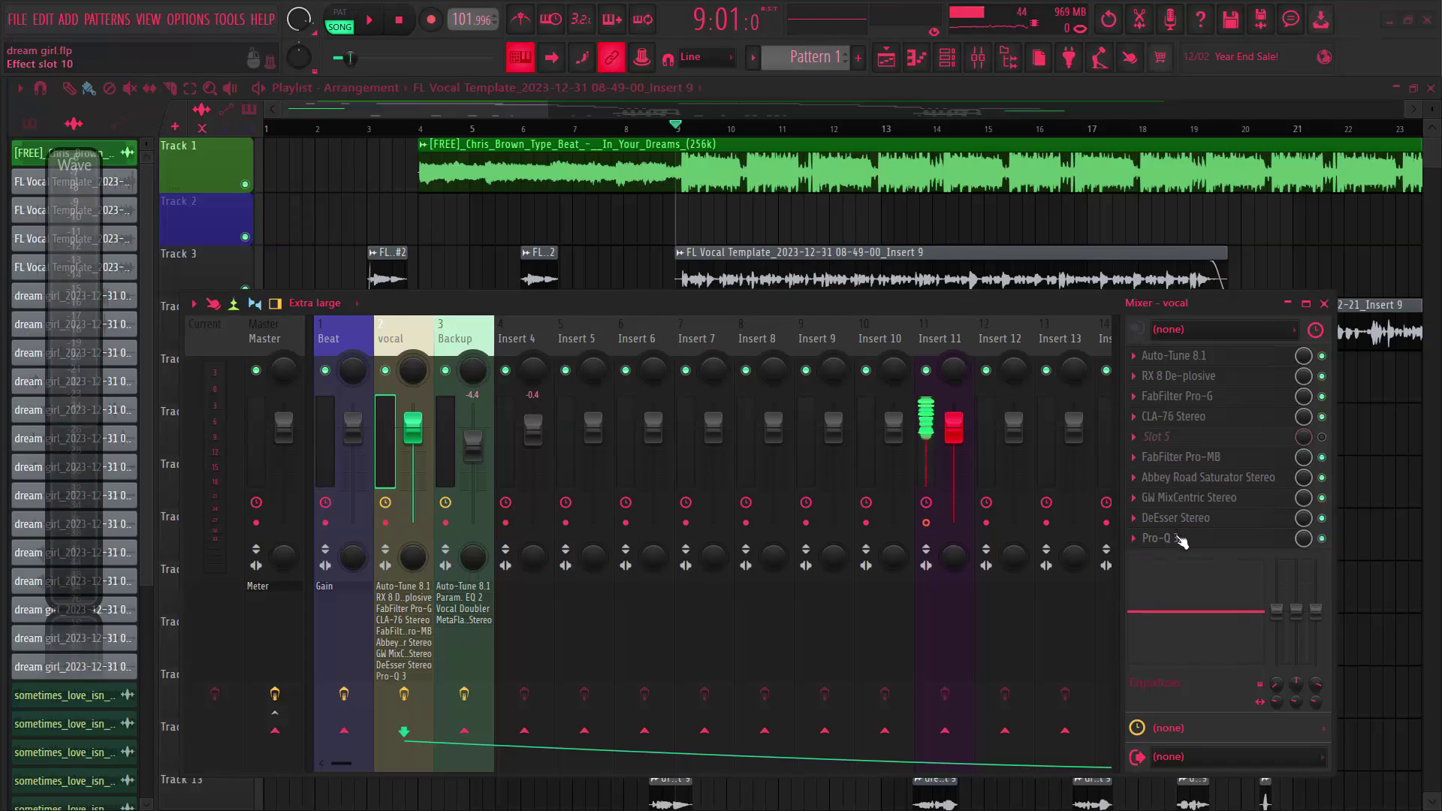
click(1160, 538)
drag(634, 227, 671, 275)
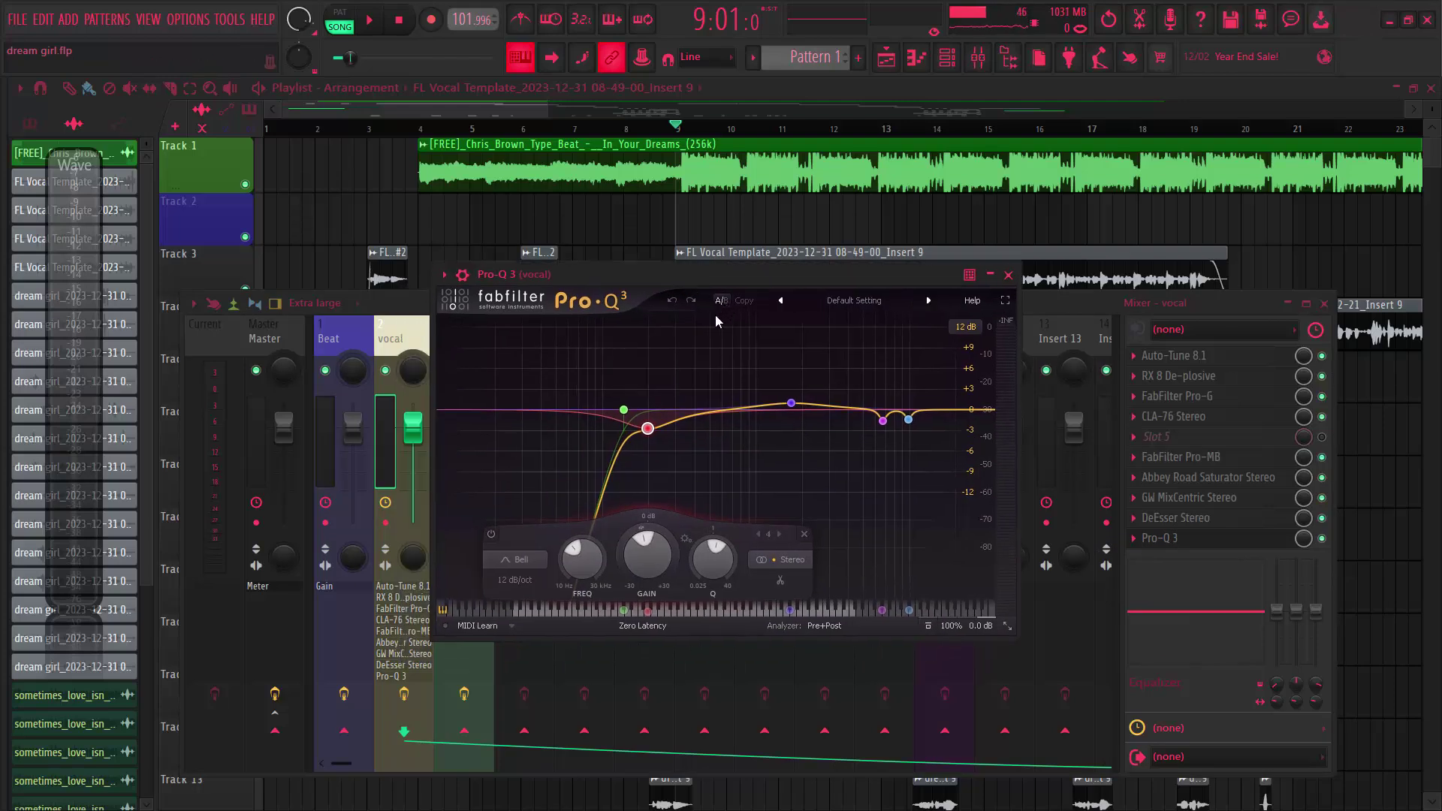
Solo Pro-Q 3's 137.87 Hz low-cut band and compare the vocal with and without the solo from bar 9.
mouse_move(646, 430)
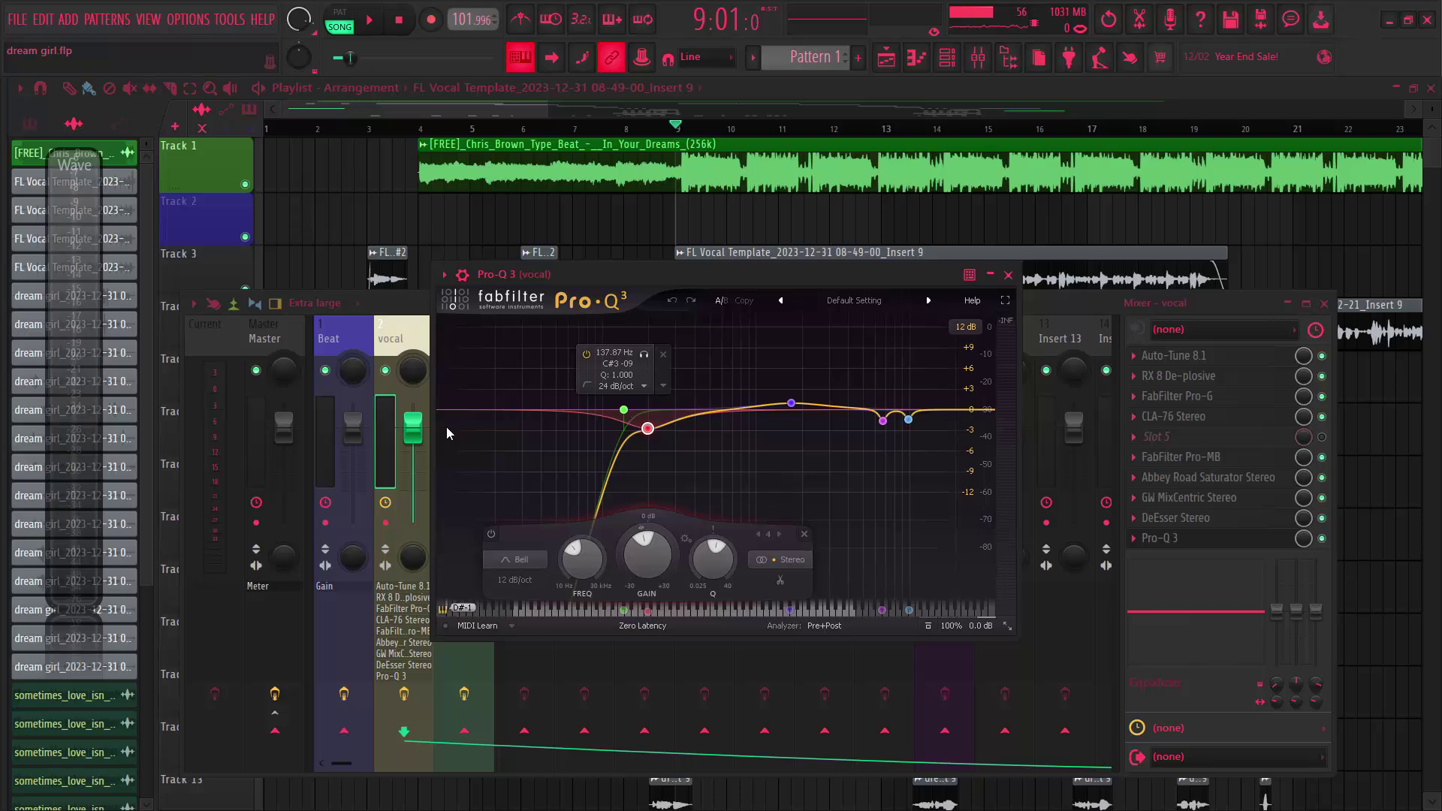
key(space)
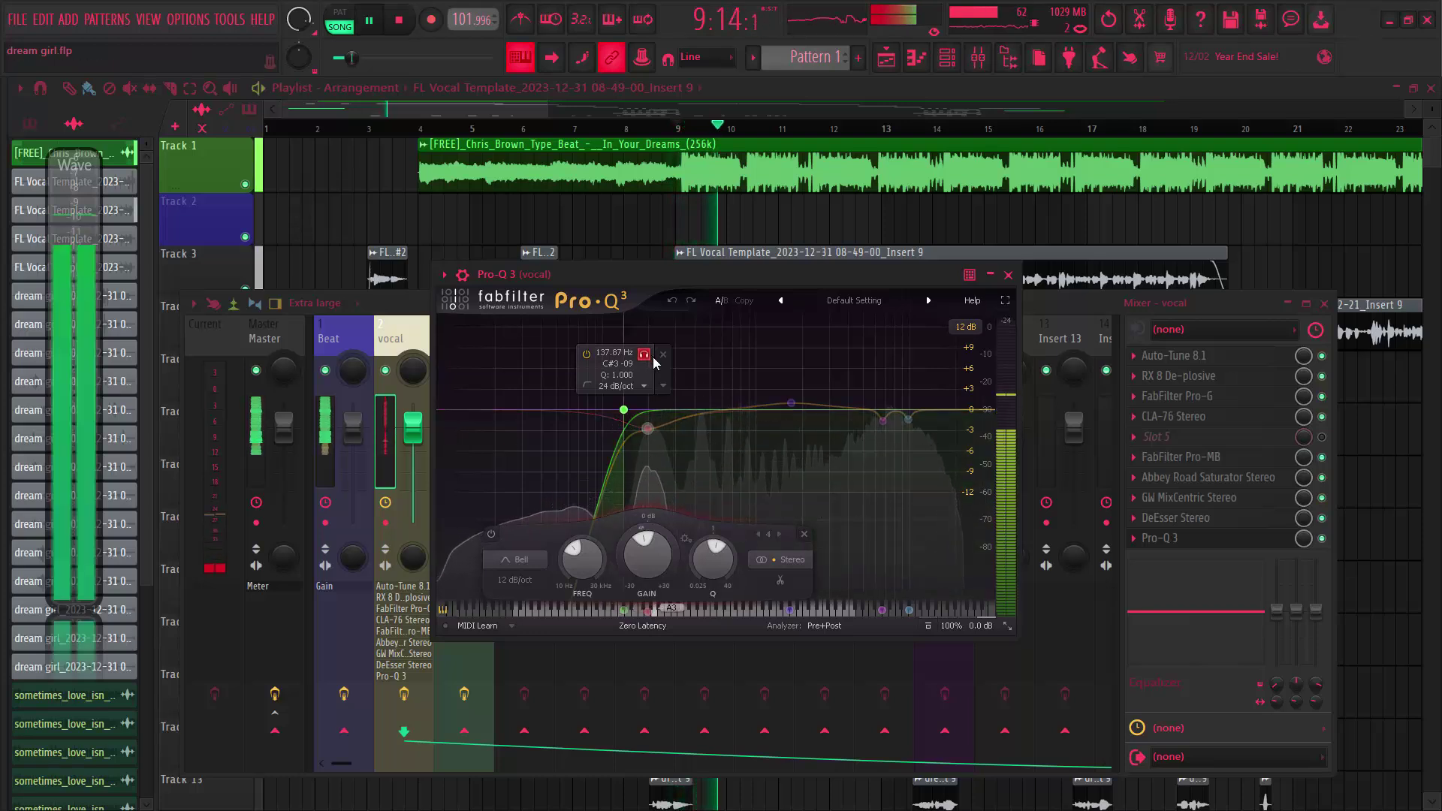
key(space)
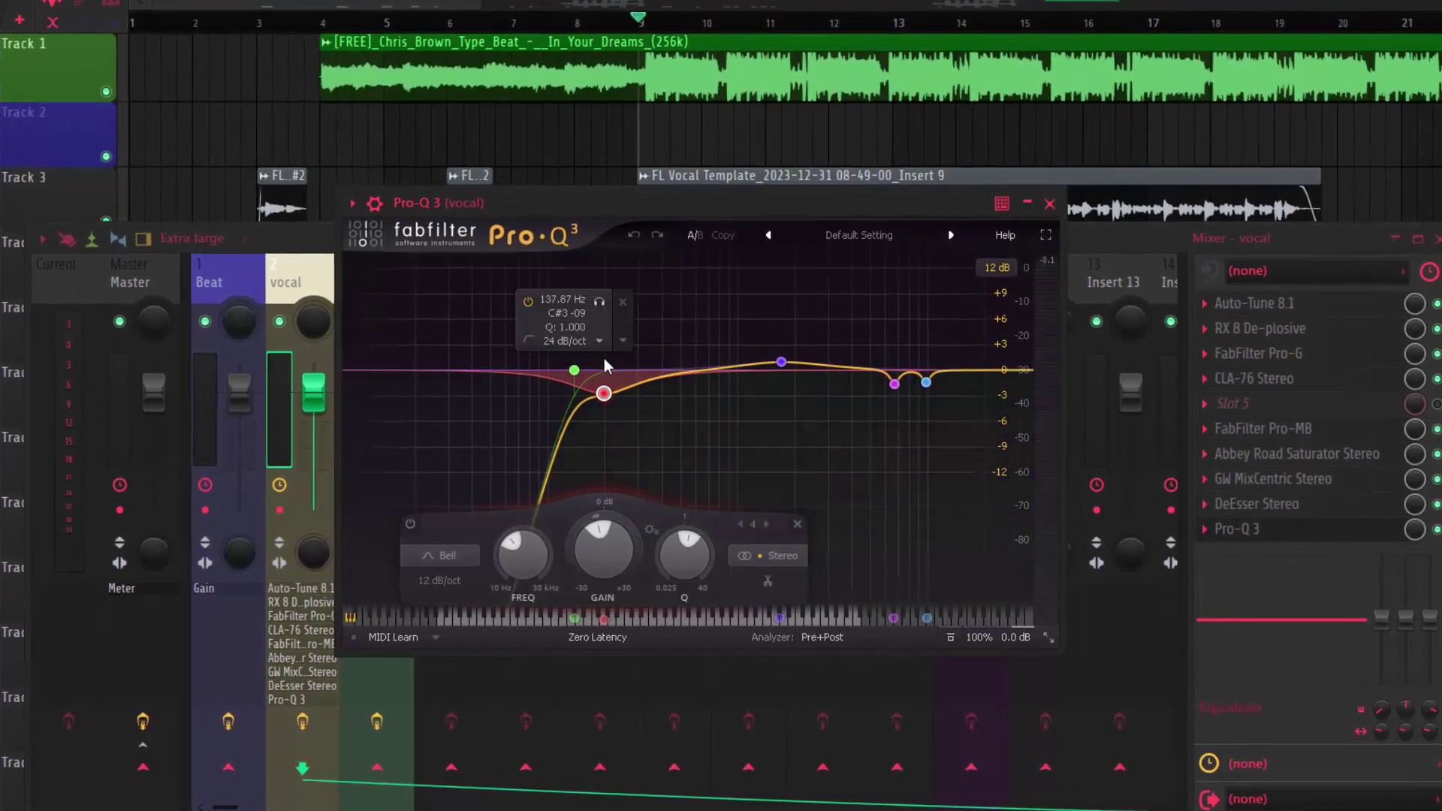
click(600, 301)
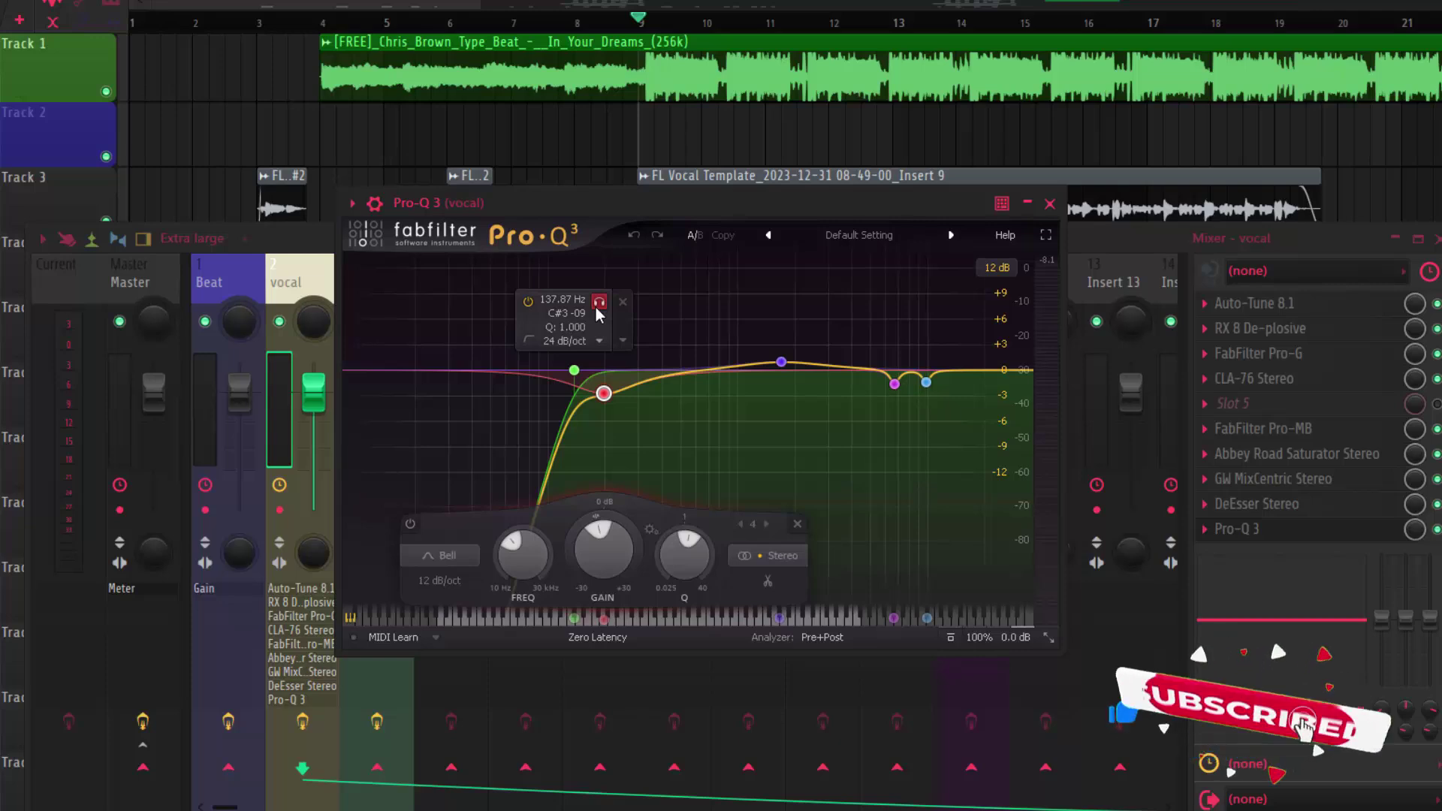
key(space)
click(599, 302)
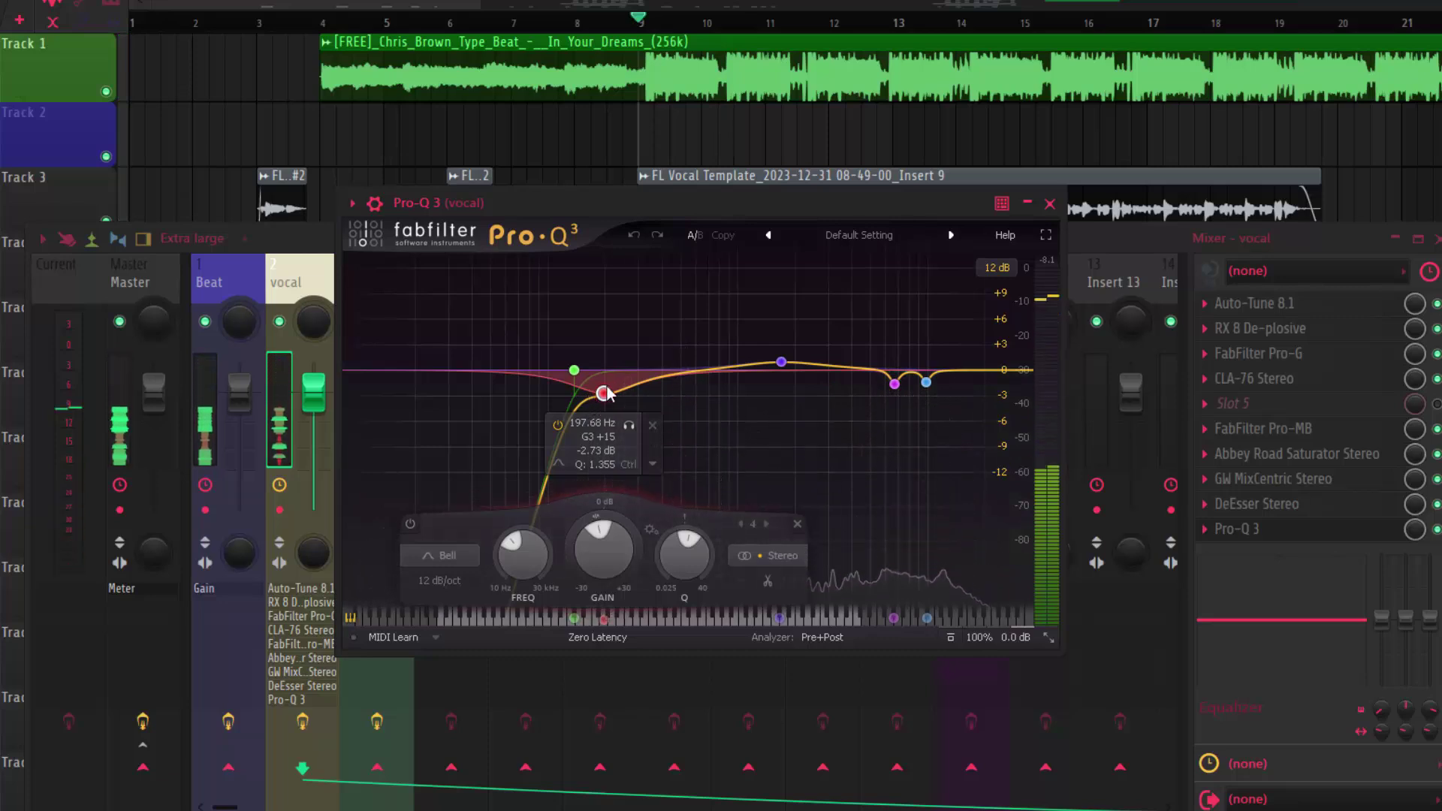
click(599, 302)
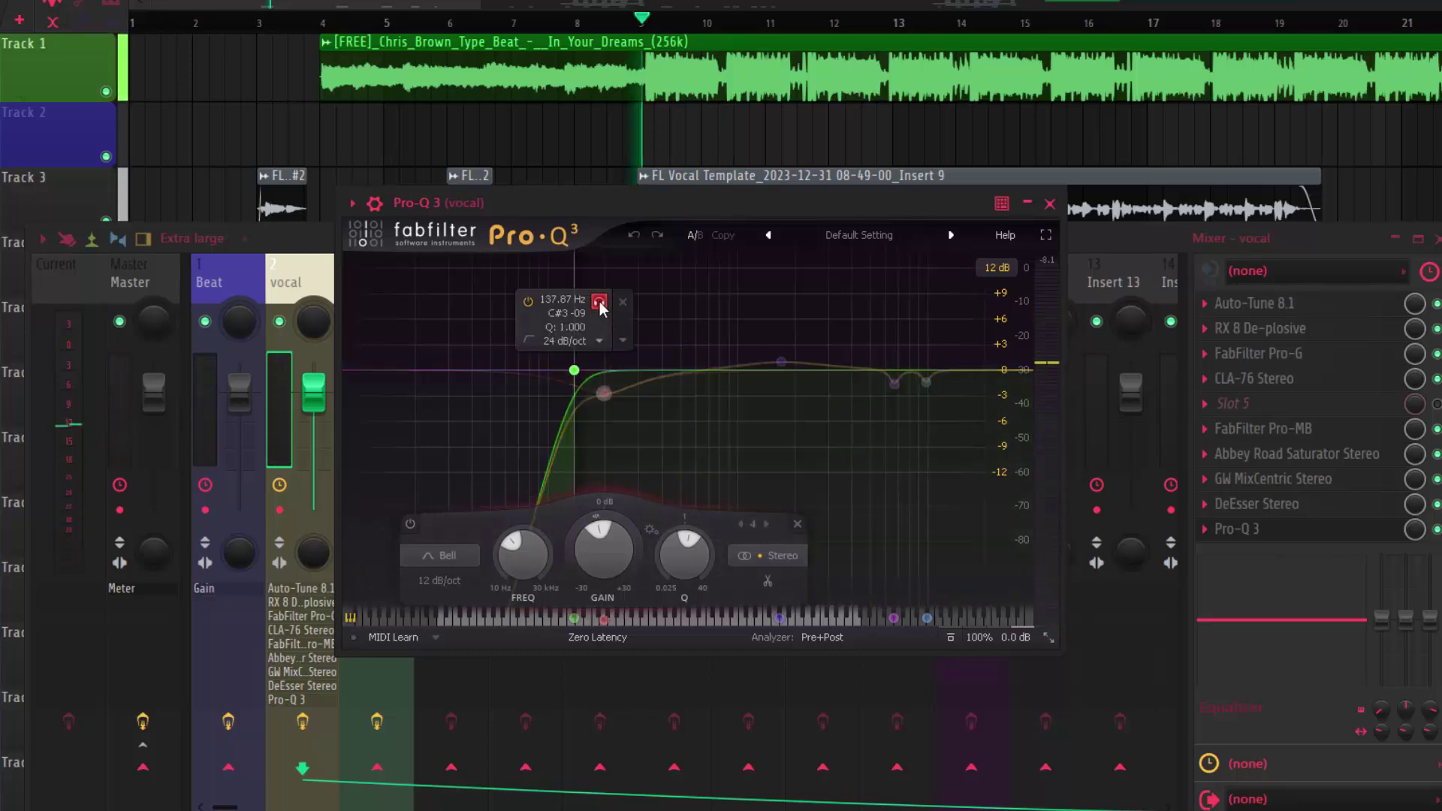
key(space)
Mute the Beat track and bring the vocal's Pro-Q 3 window back in front of the mixer.
click(205, 321)
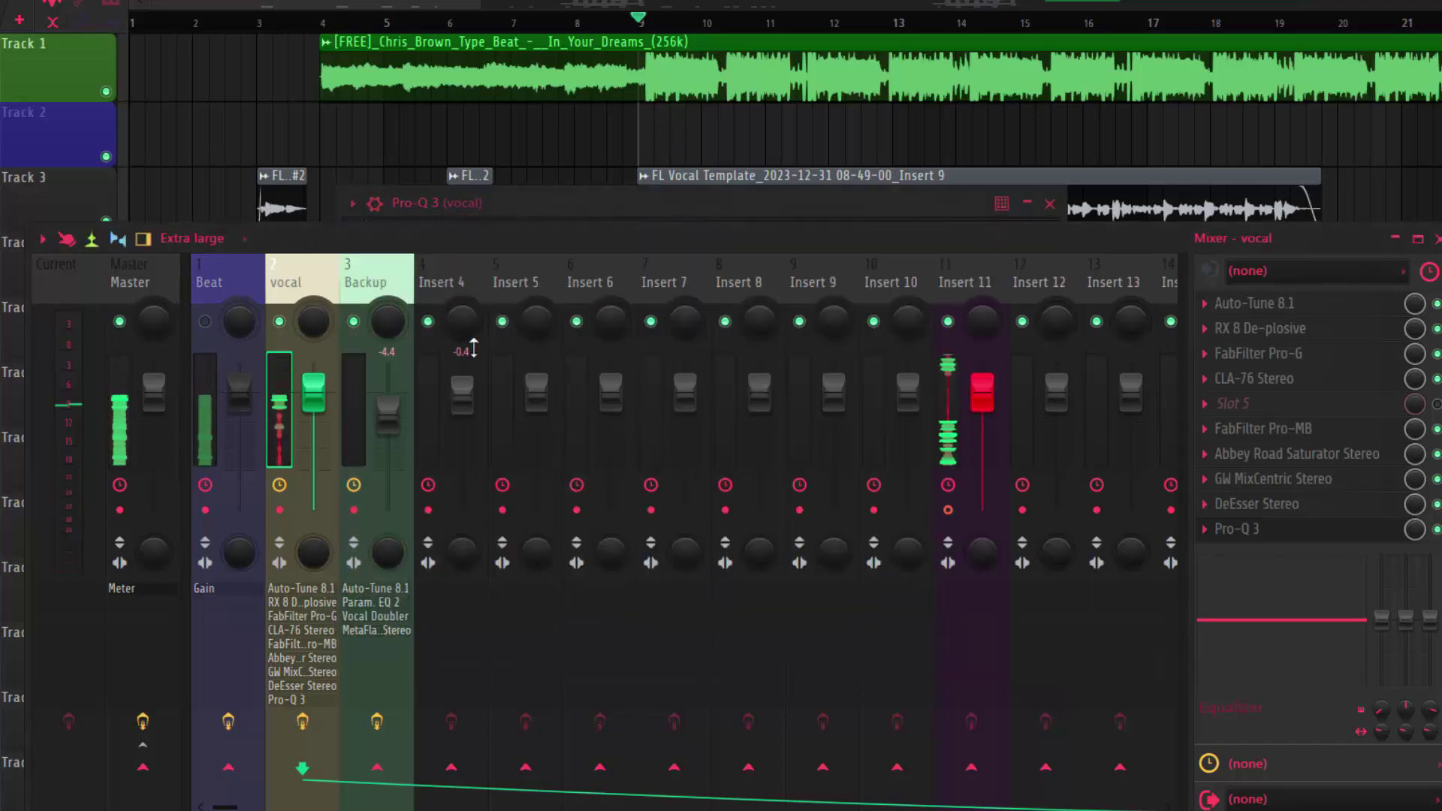
click(870, 202)
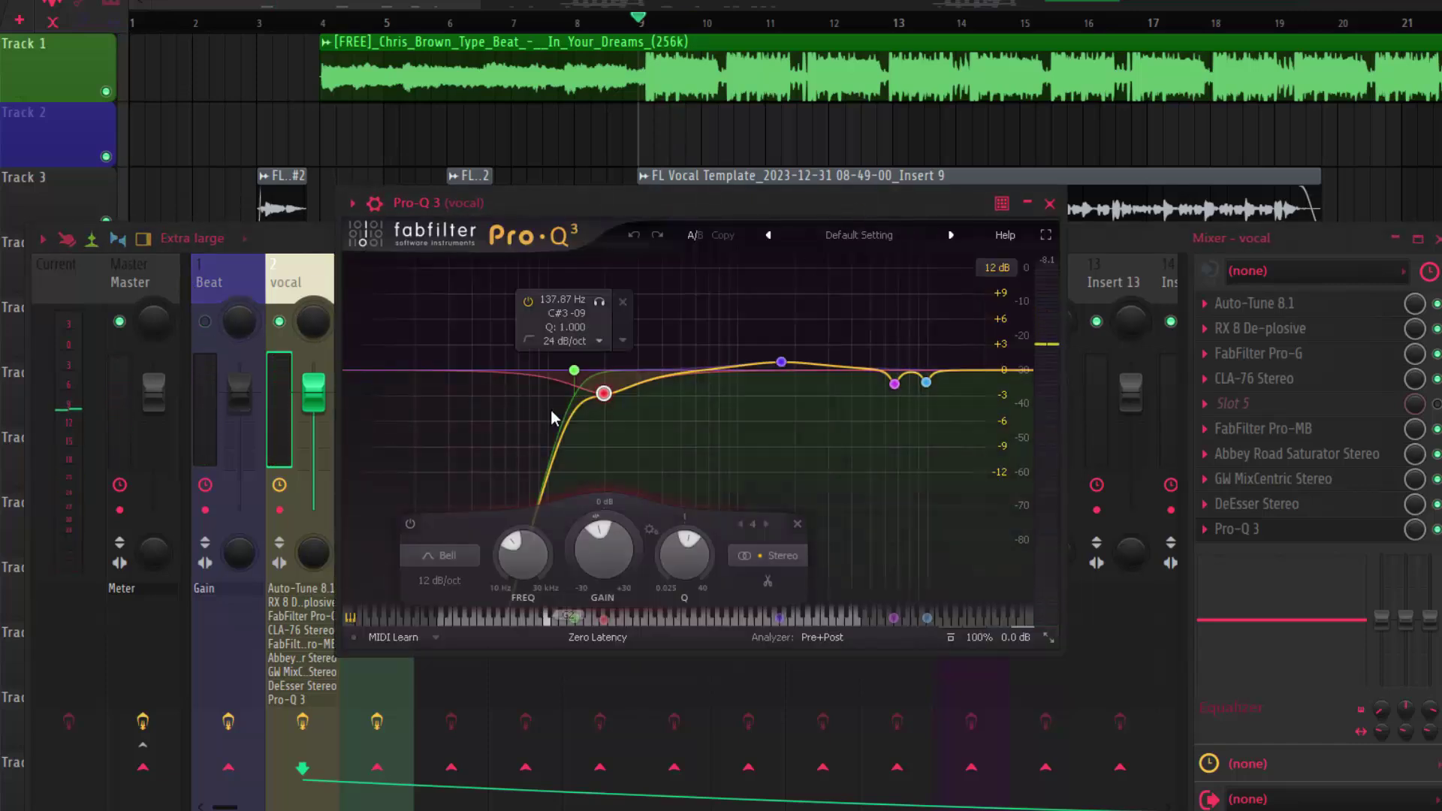
Solo Pro-Q 3's 137.87 Hz low-cut band with the beat muted and compare the vocal with and without the solo.
click(598, 302)
key(space)
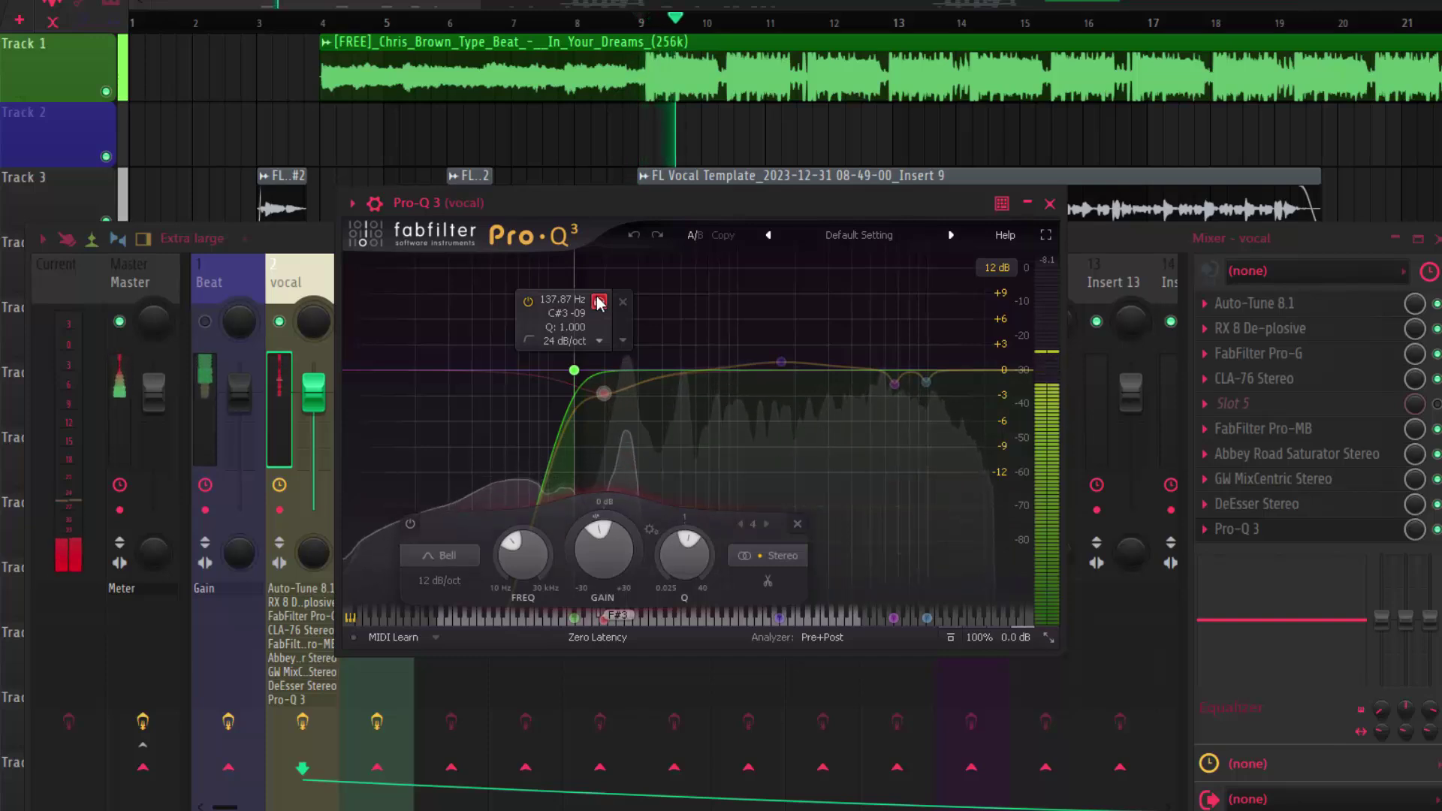
click(599, 302)
key(space)
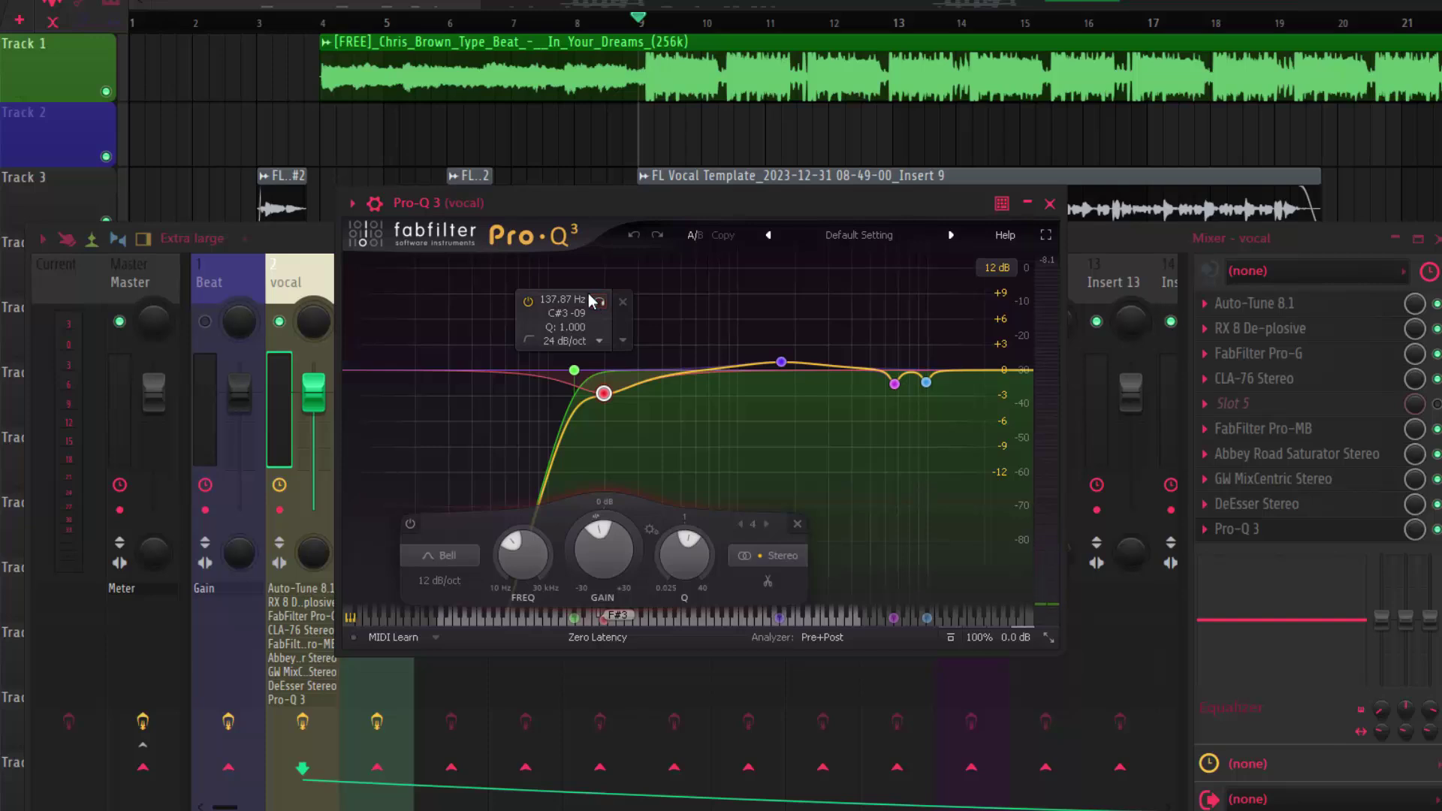
click(604, 308)
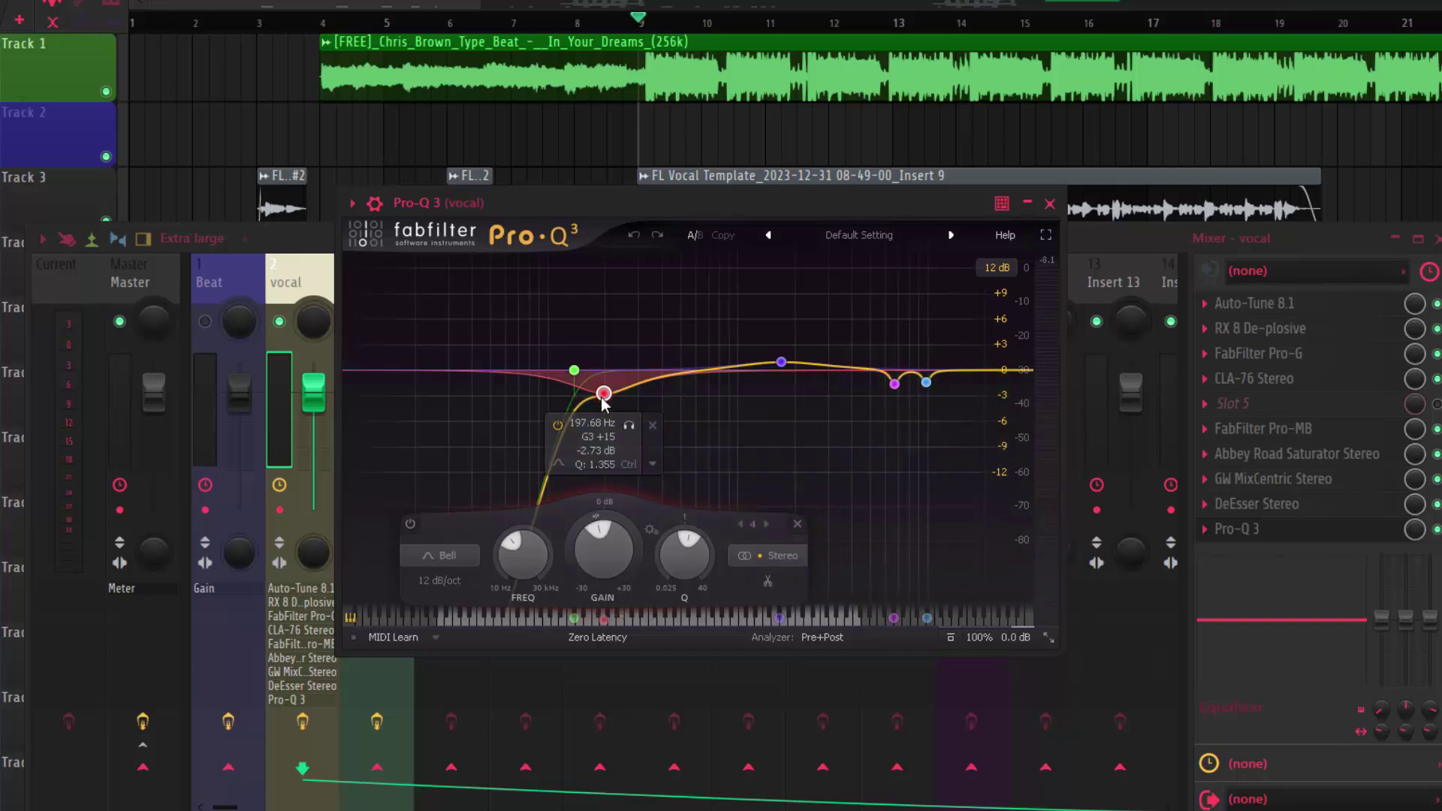
Audition the 197.68 Hz bell cut with and without solo from bar 9, and lower that band's gain slightly.
key(space)
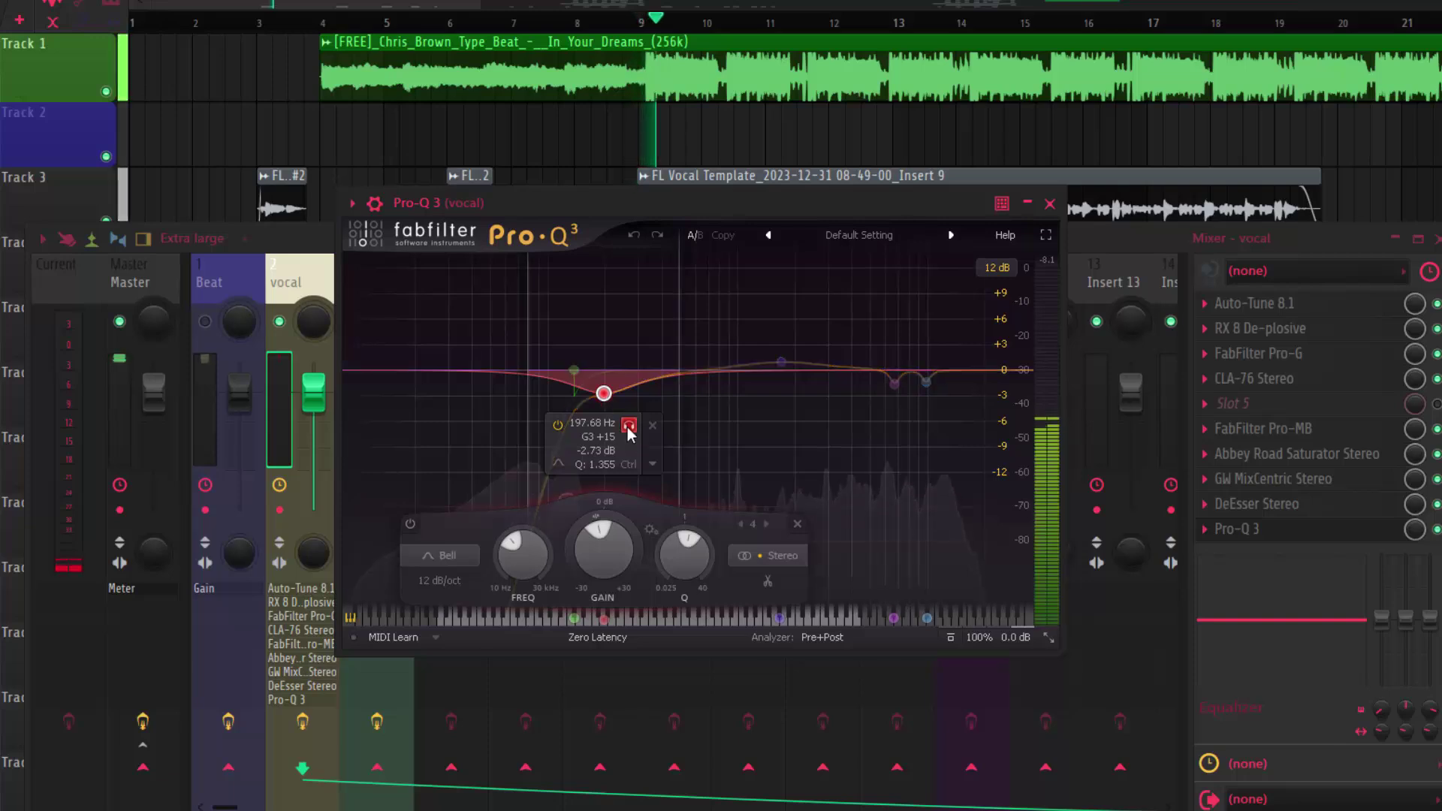
click(629, 427)
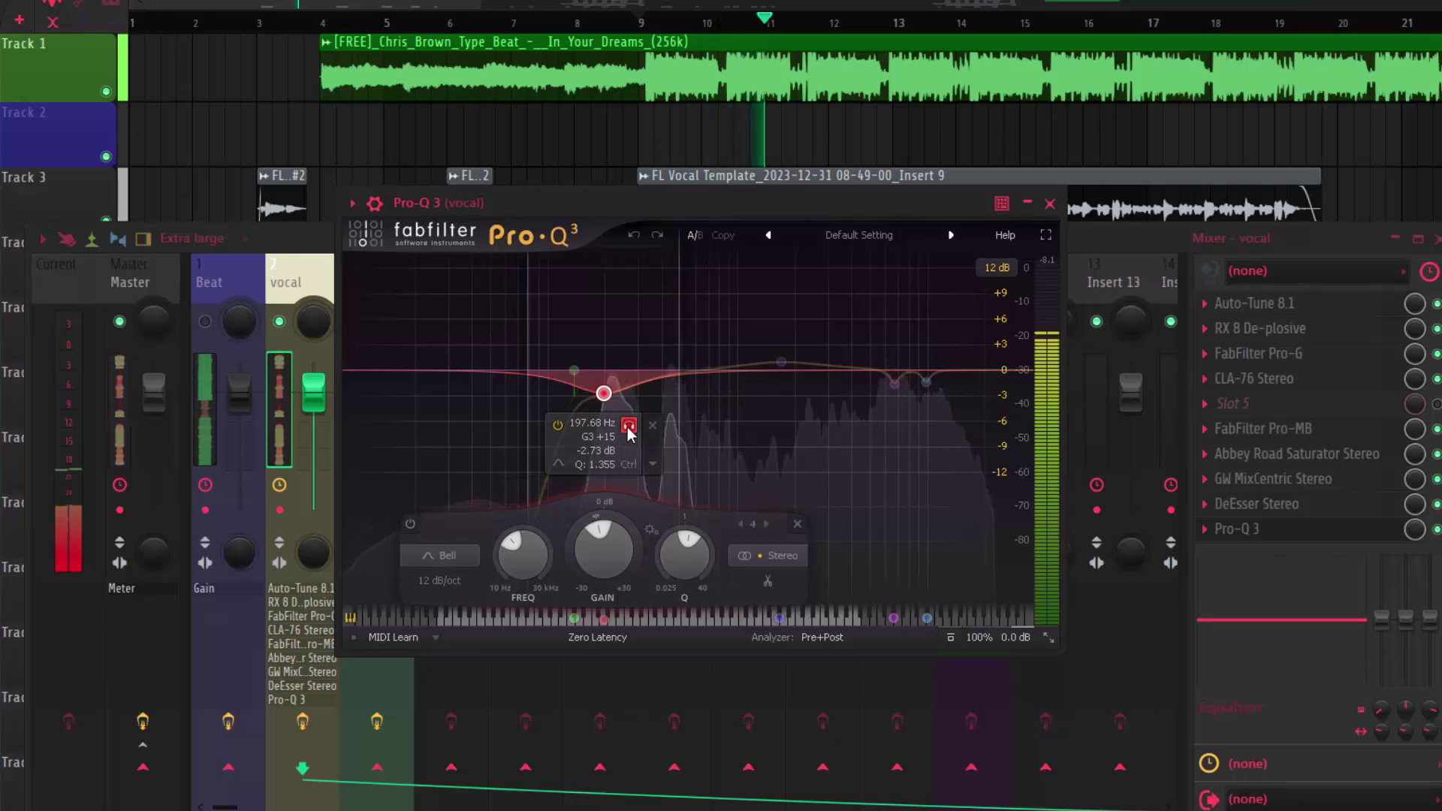
click(629, 425)
key(space)
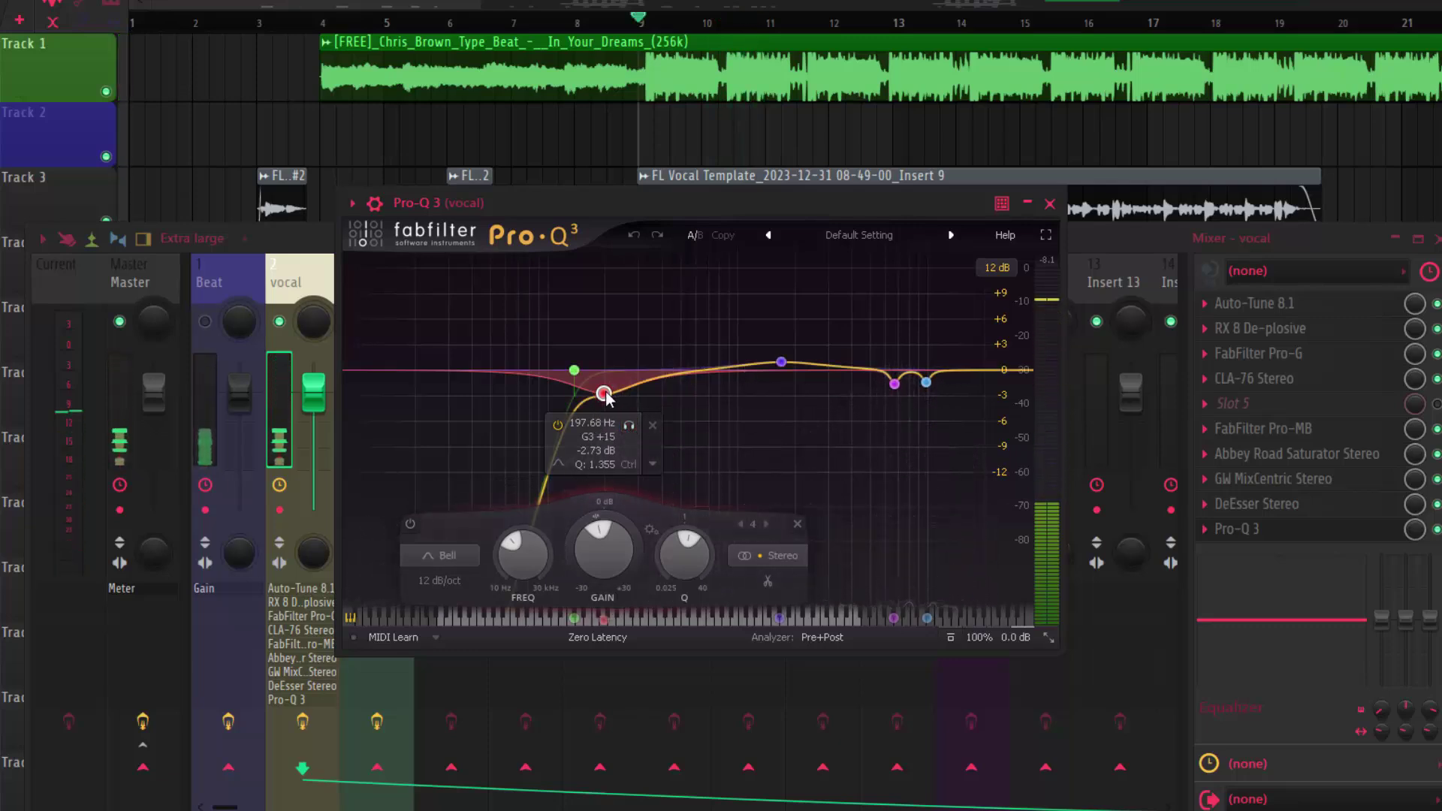
drag(605, 398, 607, 403)
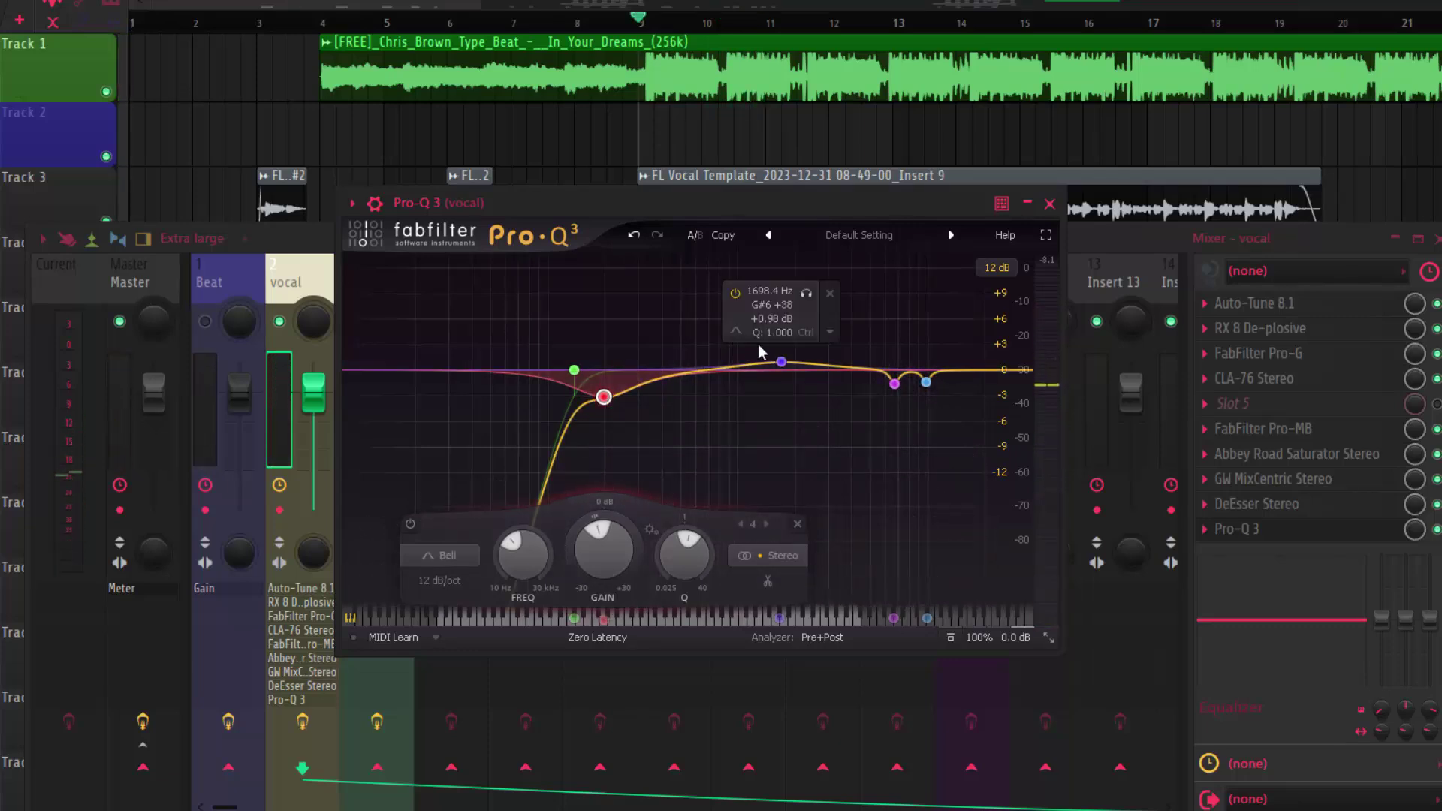
Solo the 1698.4 Hz bell boost in Pro-Q 3 and audition it on the vocal from bar 9.
click(782, 363)
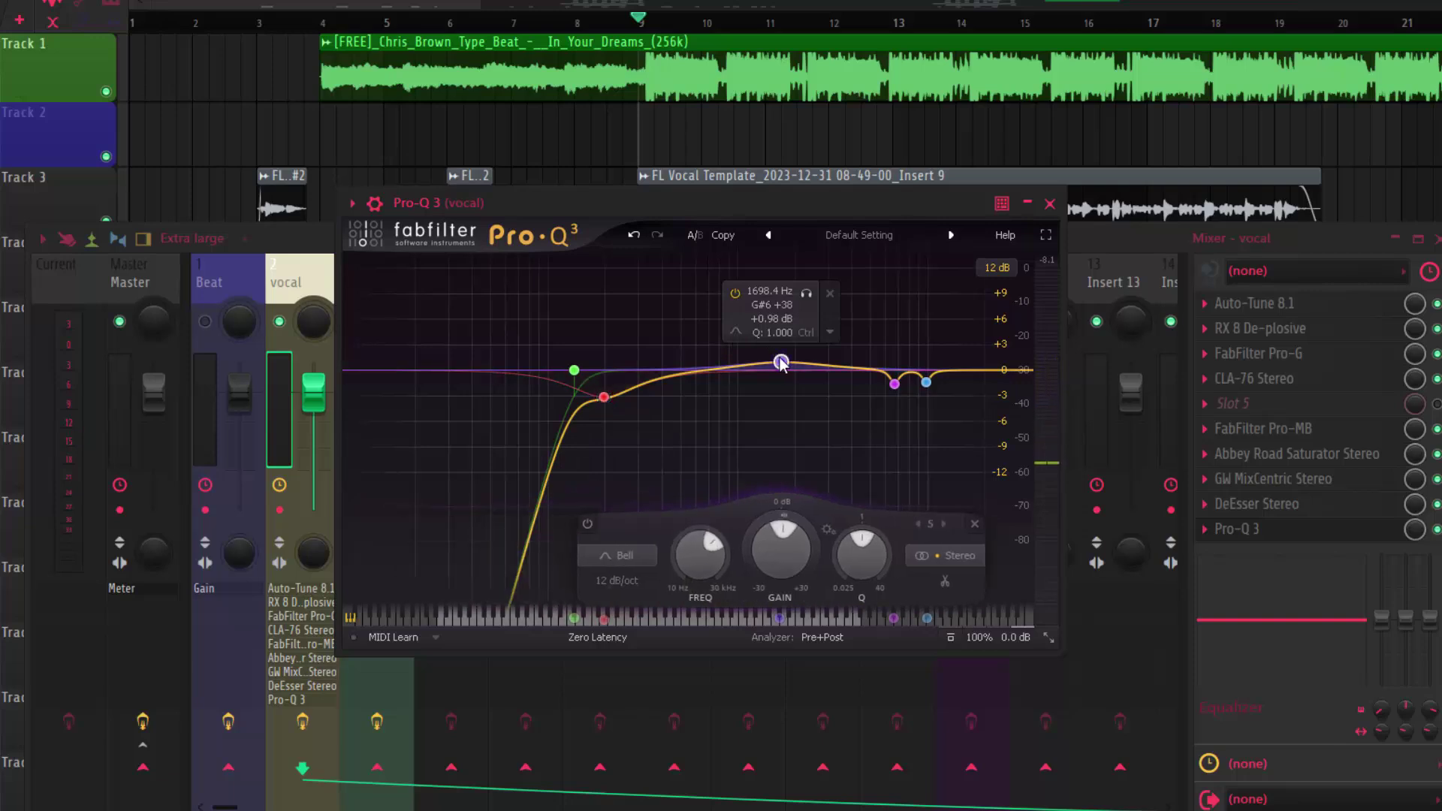
click(806, 294)
key(space)
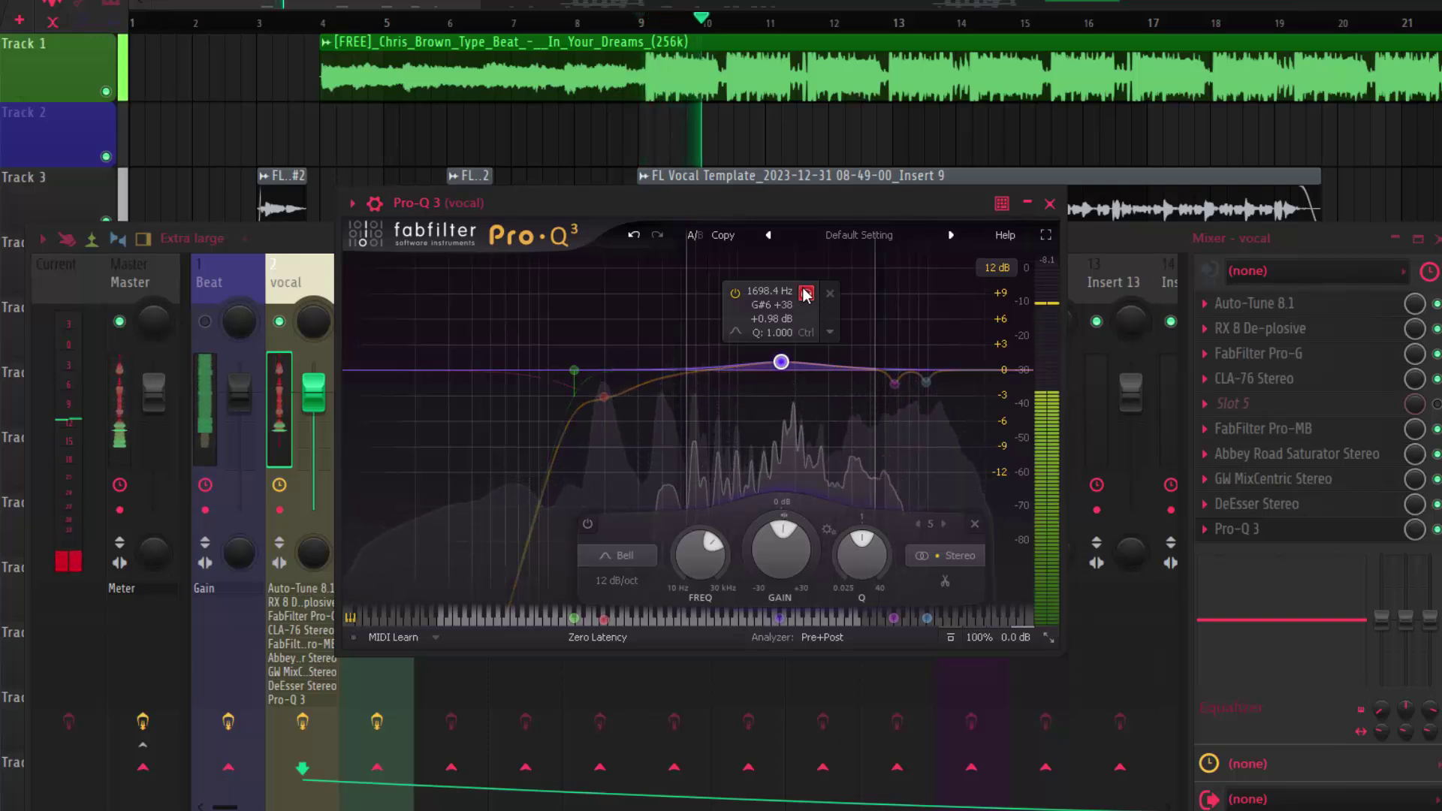
key(space)
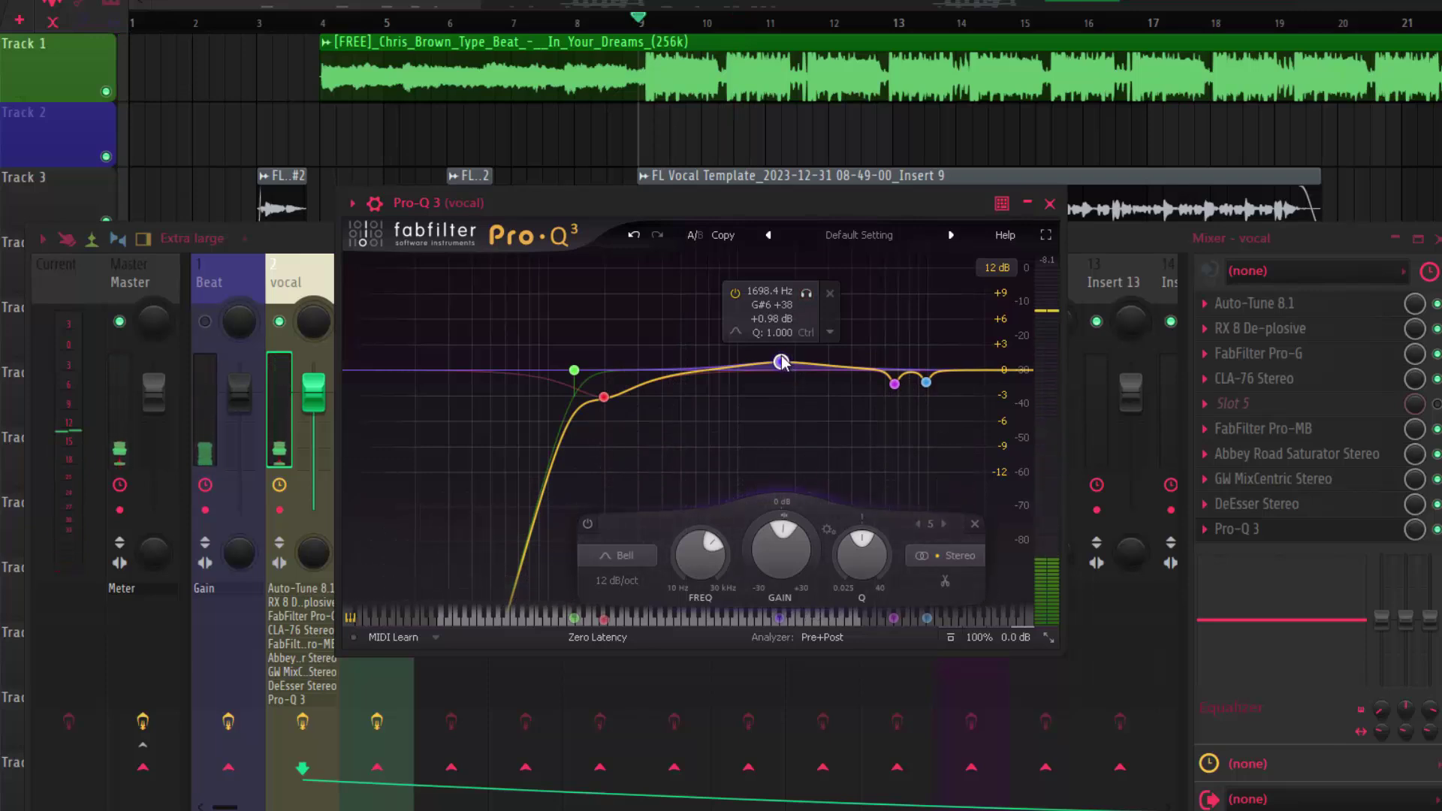
Solo the narrow 6709.5 Hz cut in Pro-Q 3, play the vocal from bar 9, and end the solo.
mouse_move(893, 434)
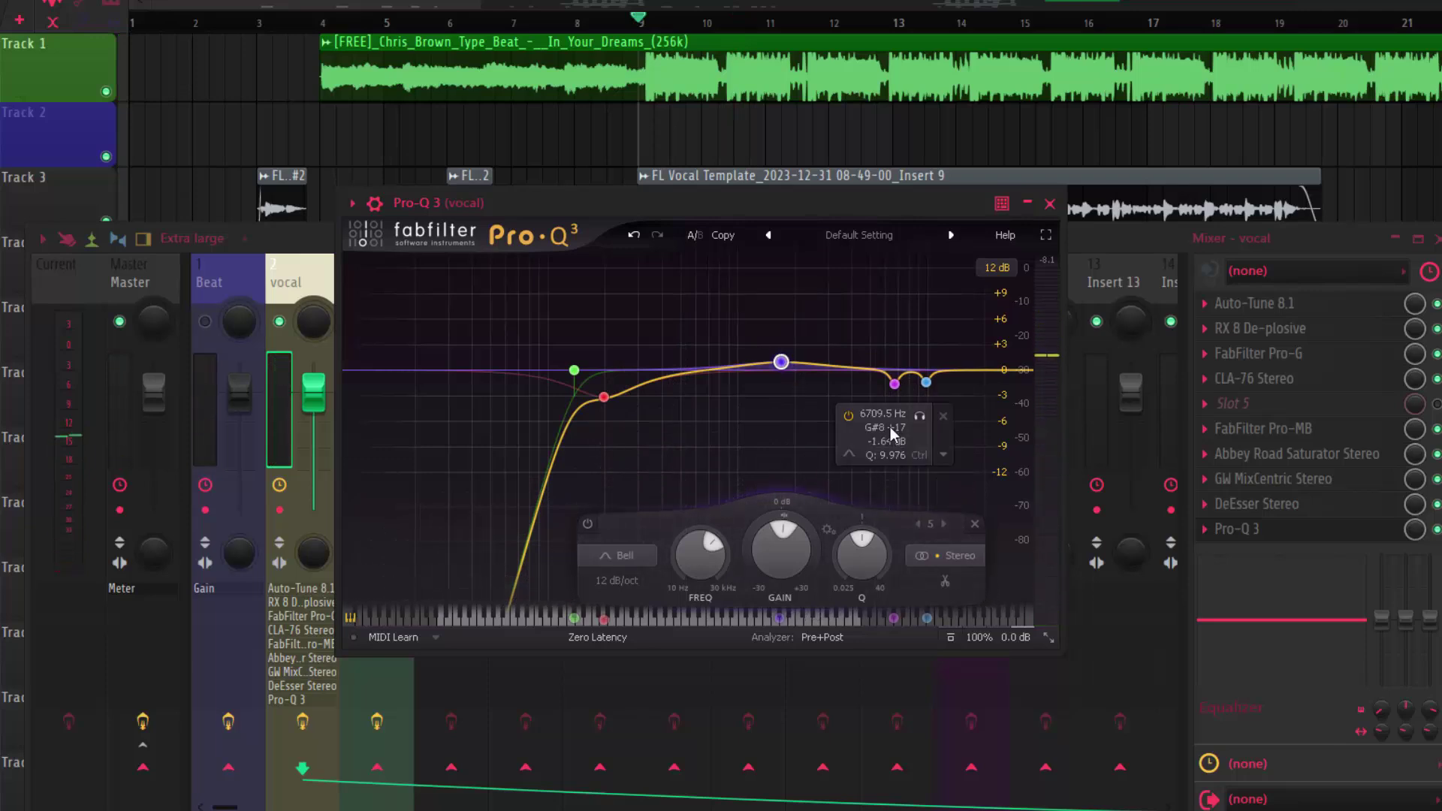
click(895, 385)
click(922, 418)
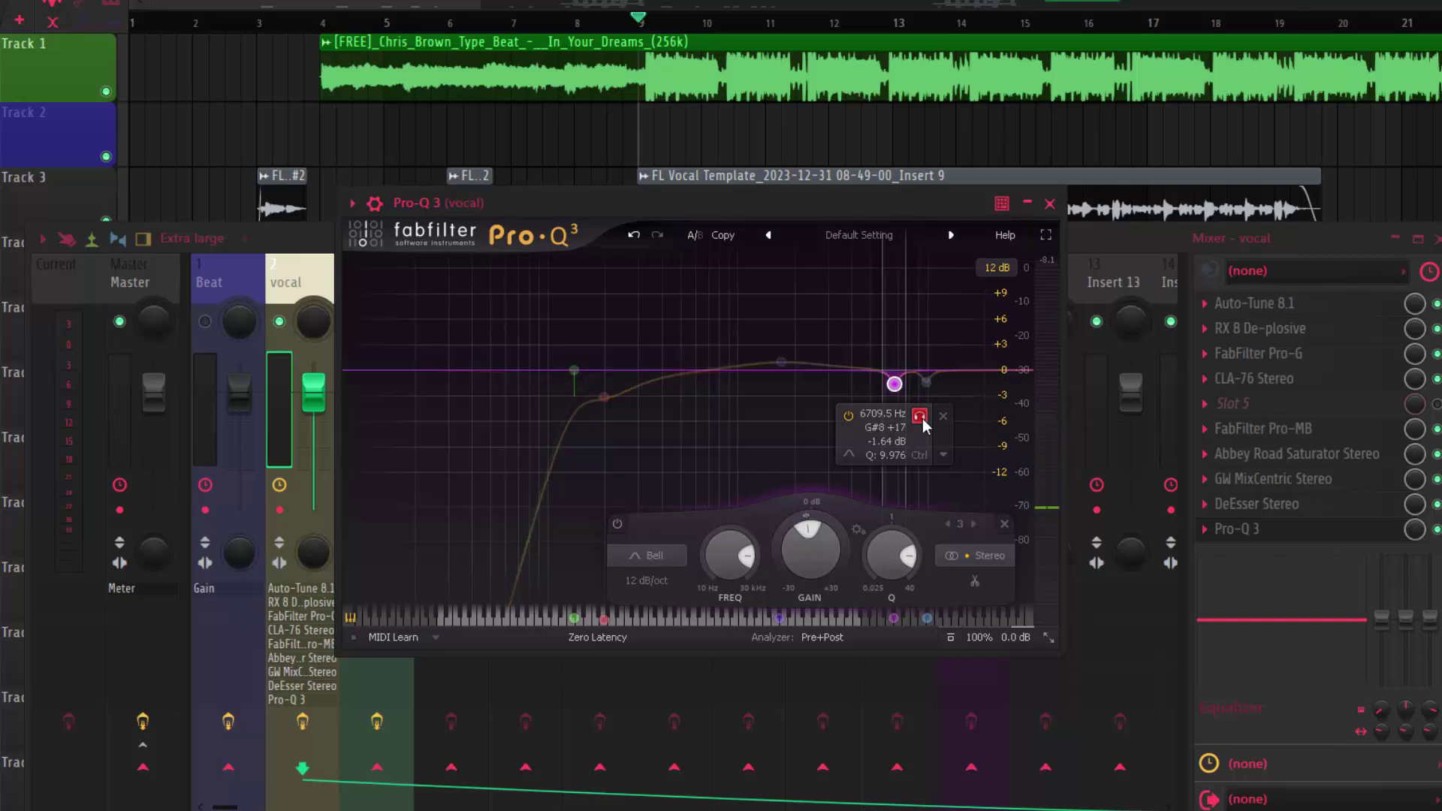
key(space)
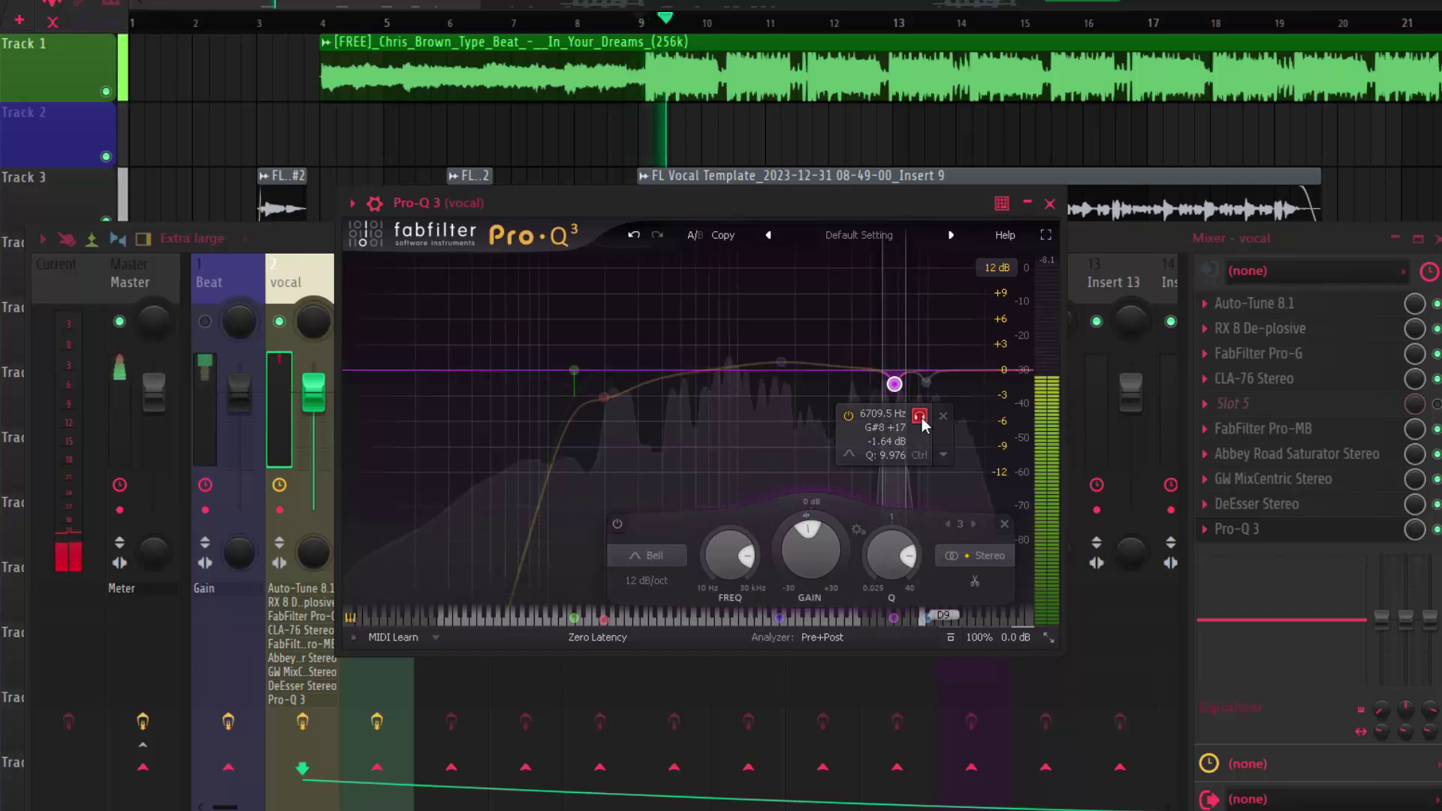
click(922, 417)
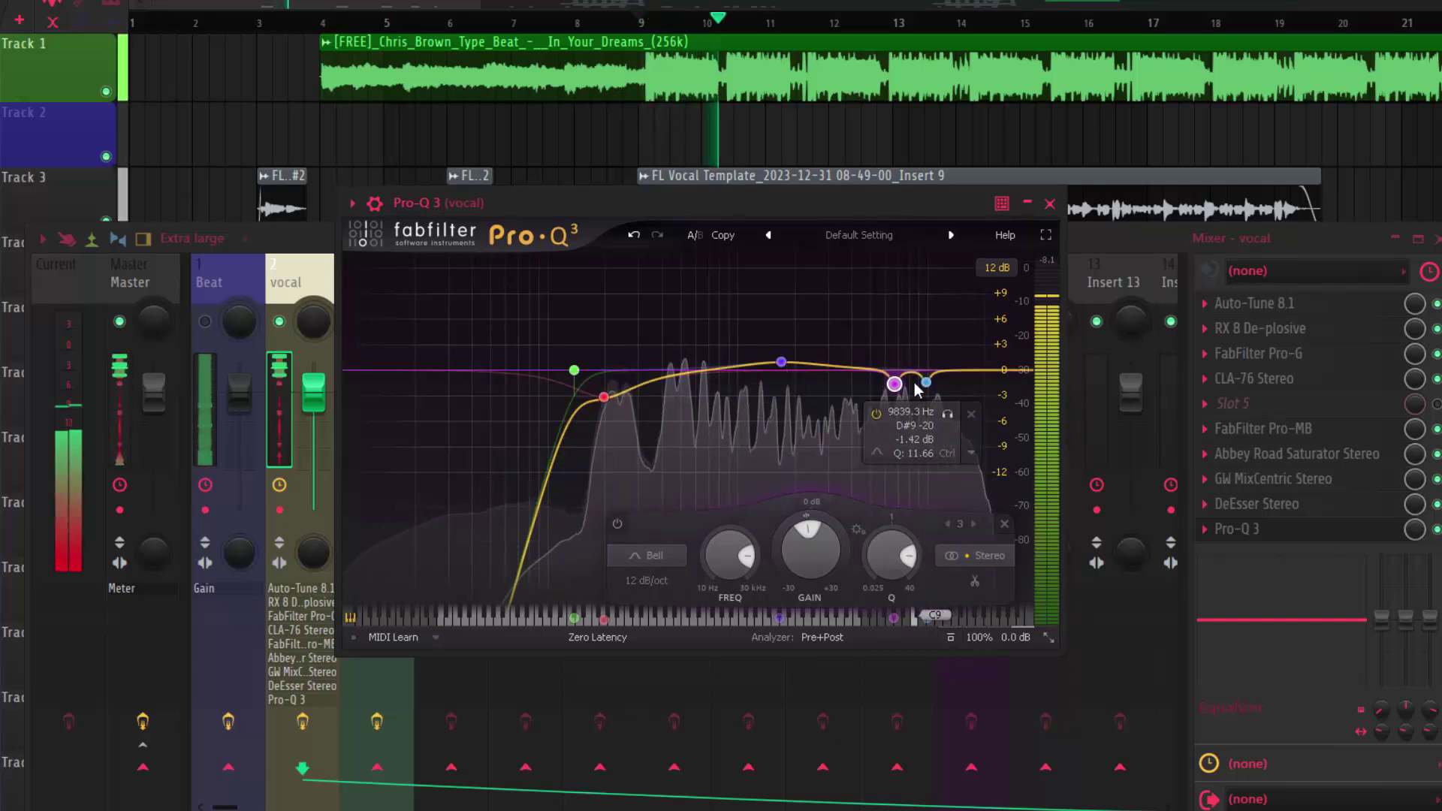
Solo the narrow 9839.3 Hz cut in Pro-Q 3, audition it from bar 9, and end the solo.
click(928, 383)
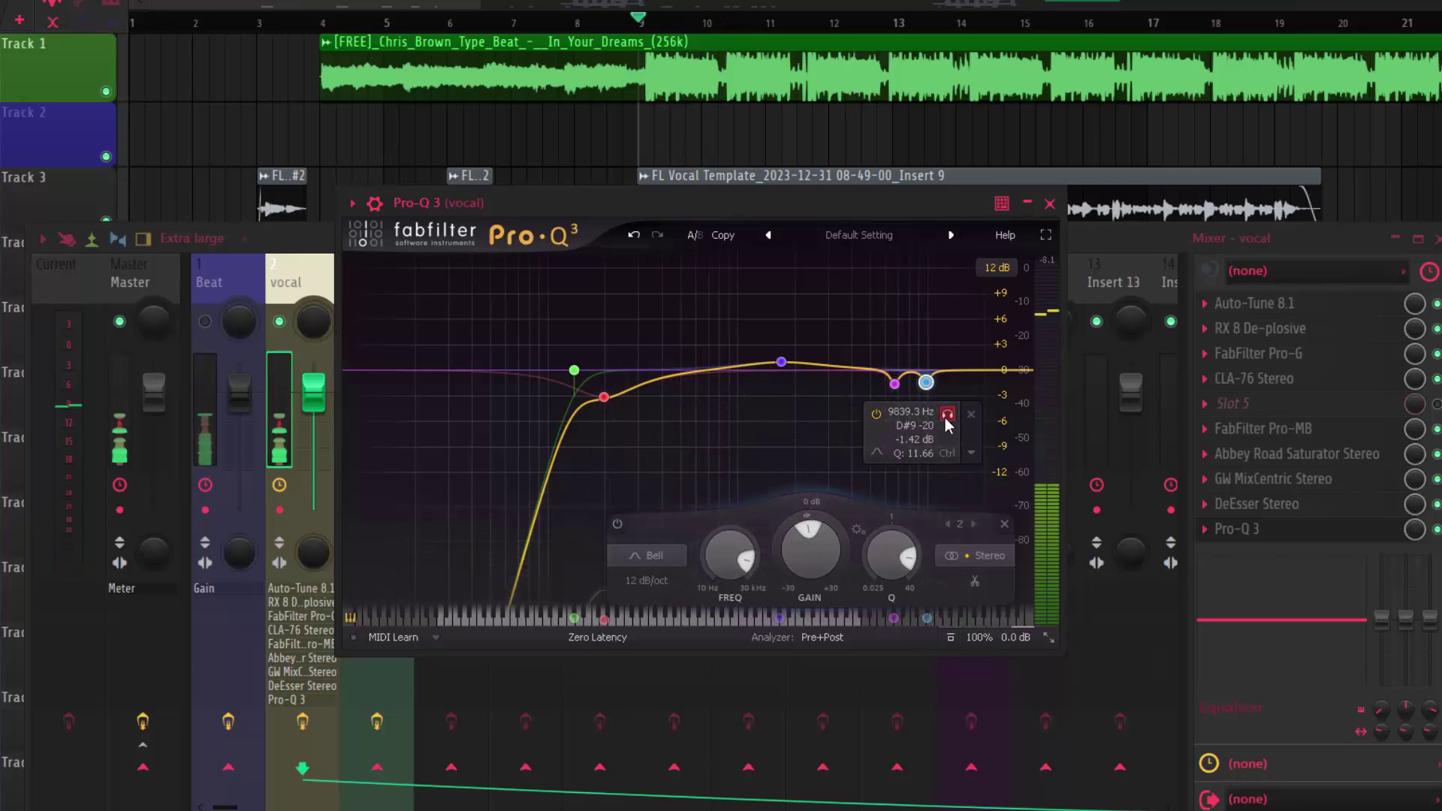
click(948, 415)
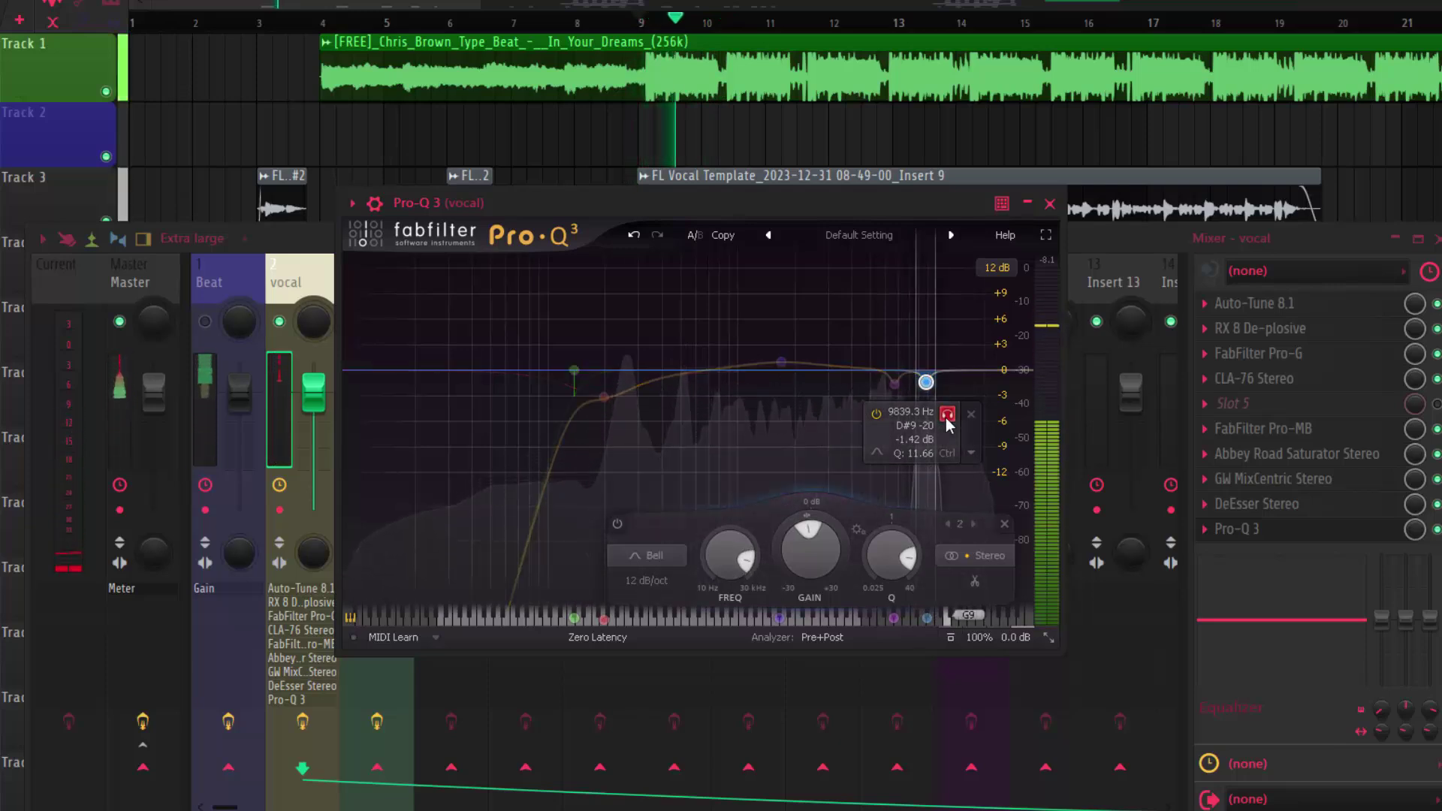
click(947, 415)
key(space)
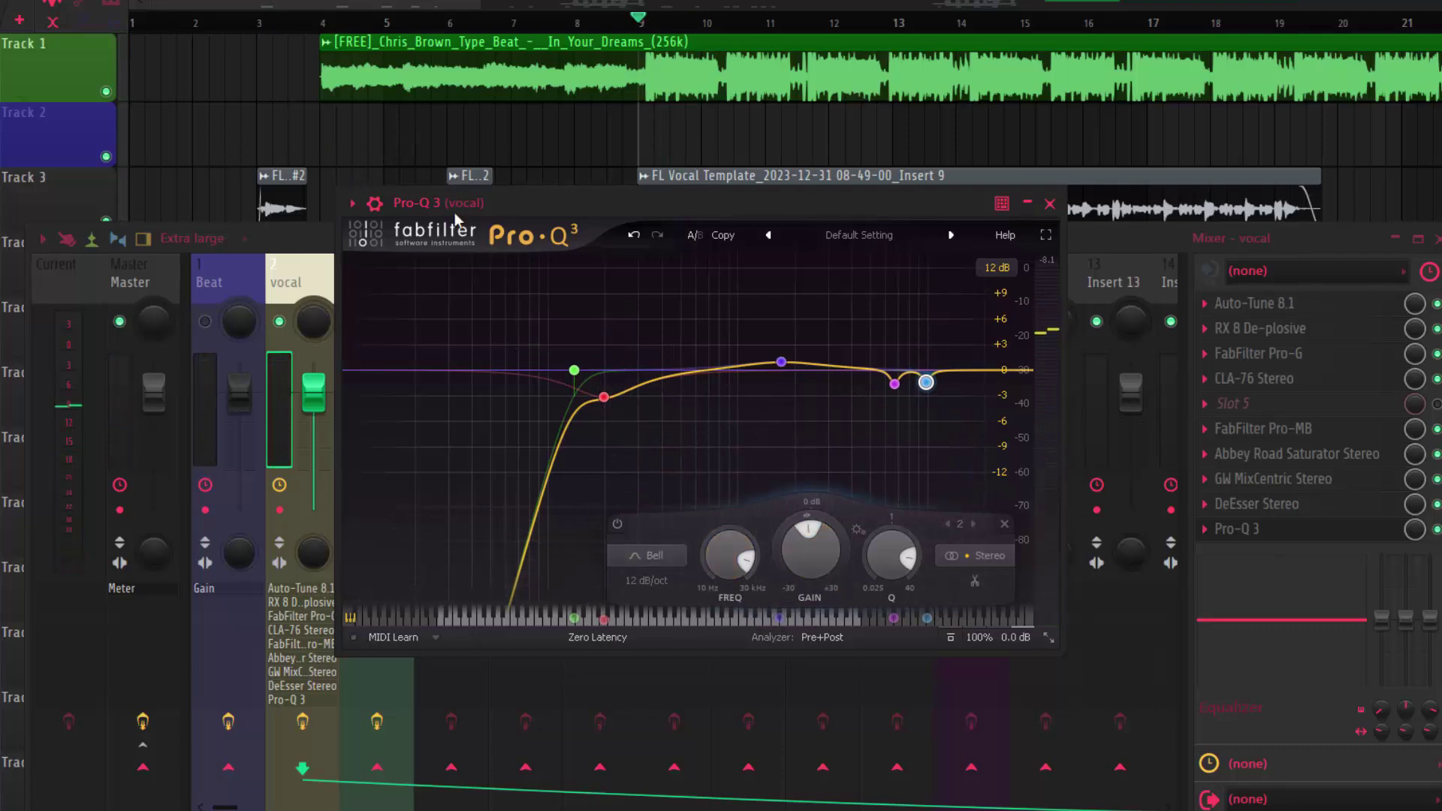
Unmute the Beat track, play the equalized vocal with it from bar 9, and close Pro-Q 3.
mouse_move(537, 296)
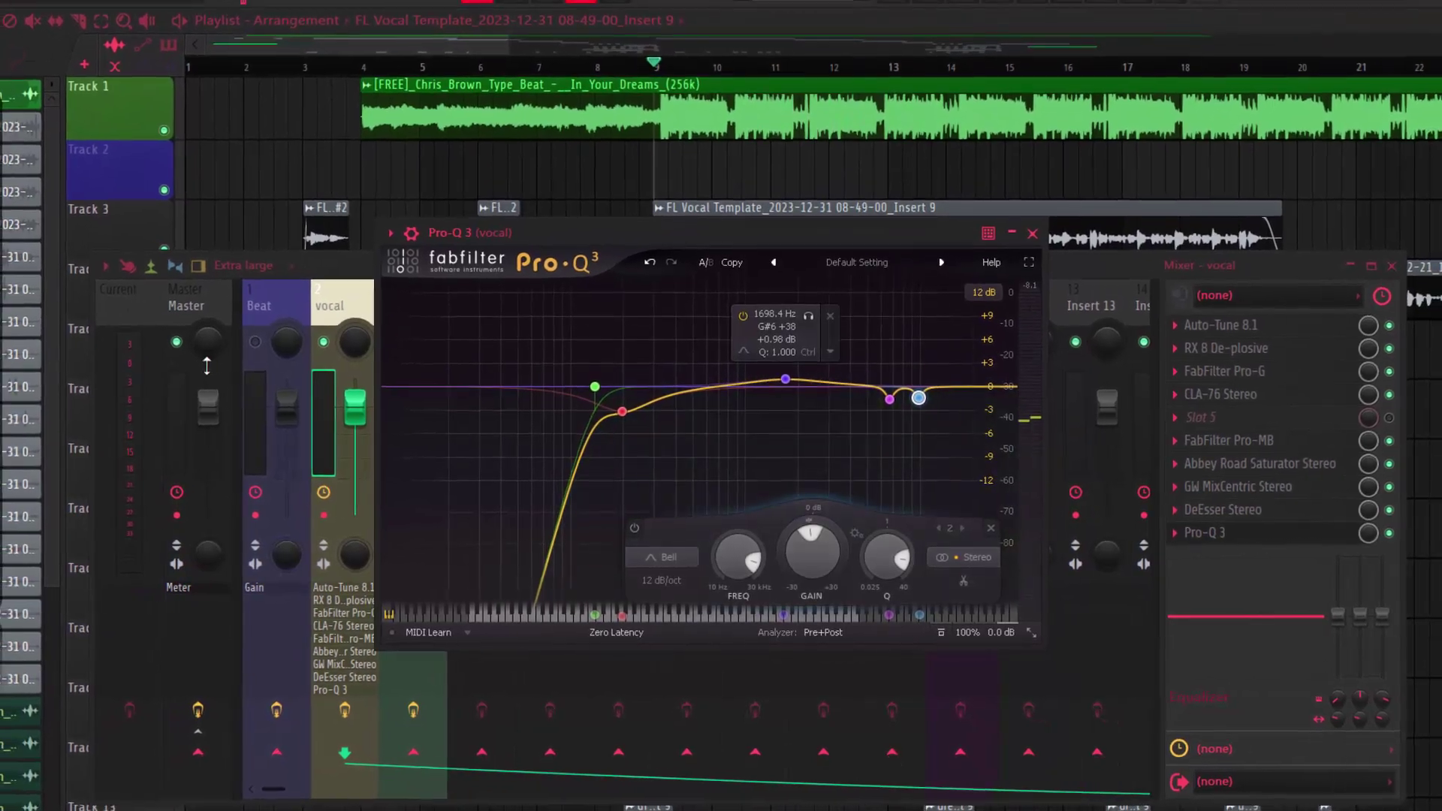
click(256, 342)
key(space)
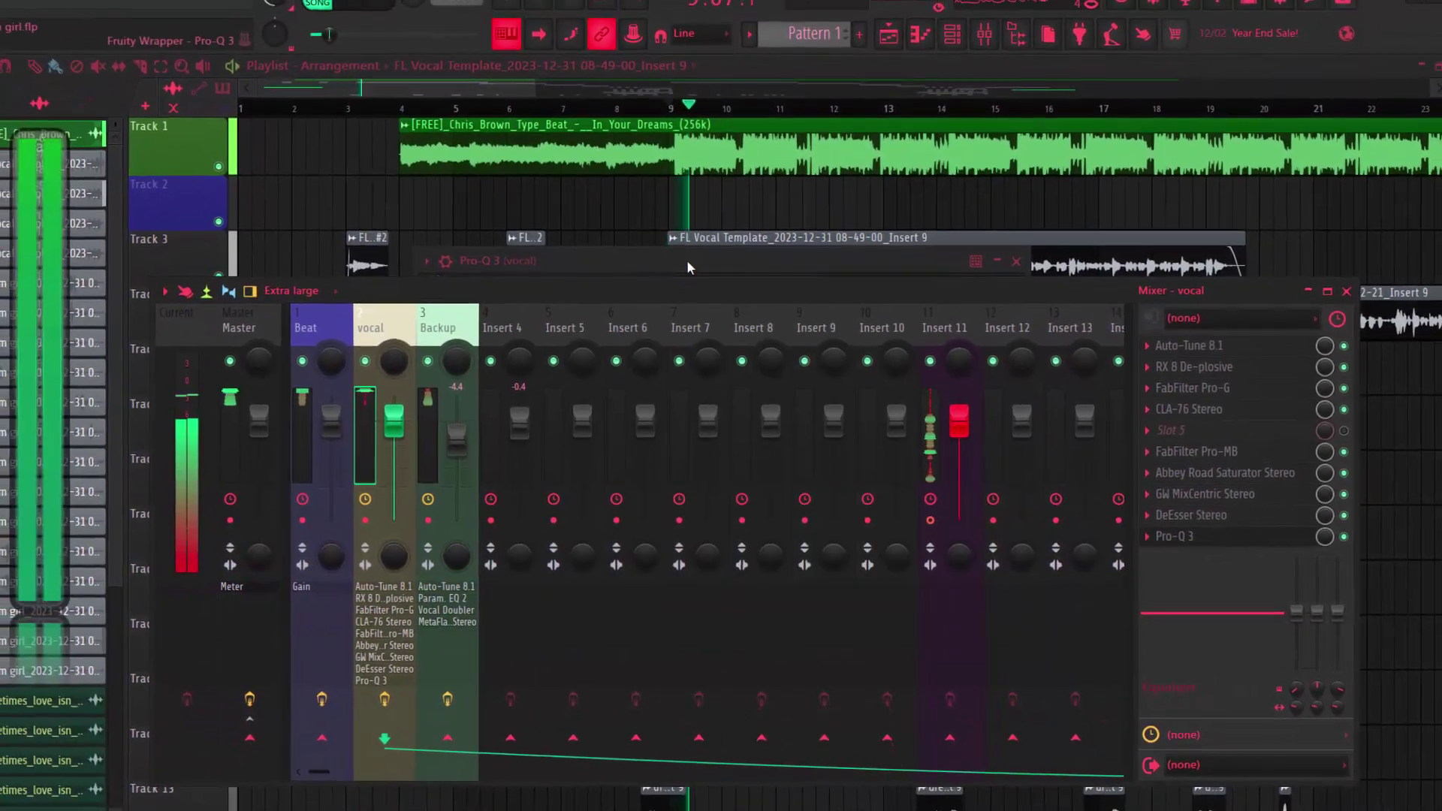
click(686, 259)
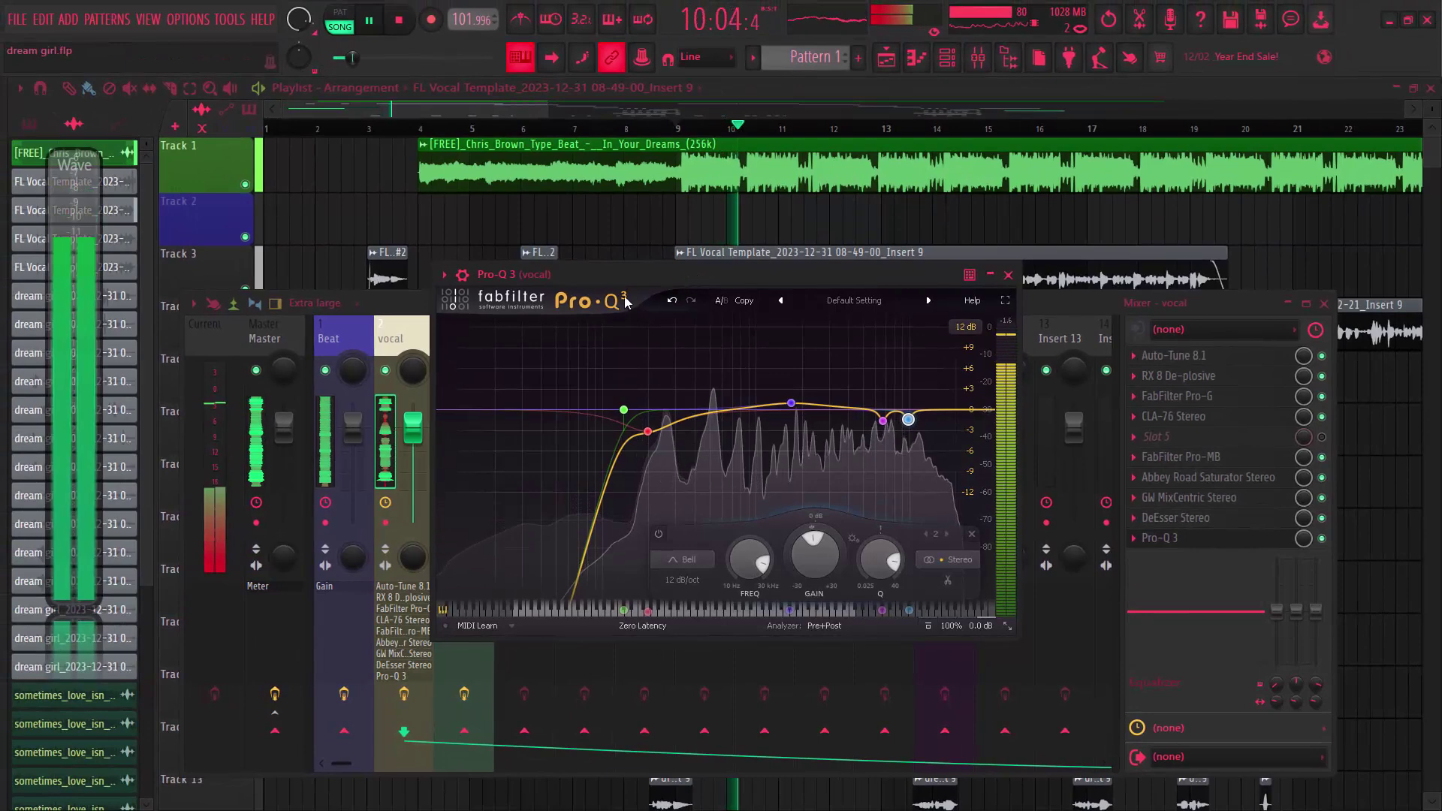
click(1009, 275)
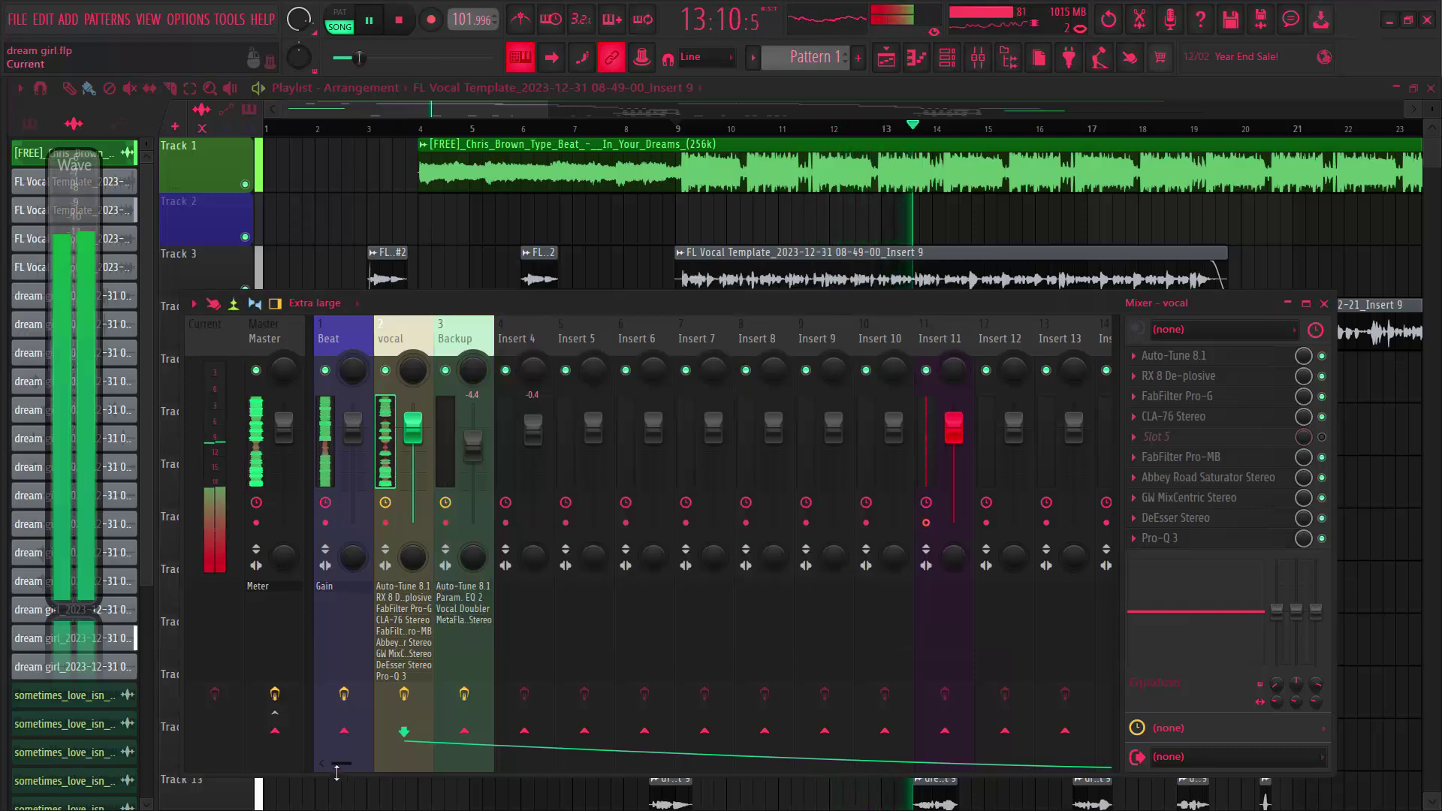
Stop playback, select the Lead Vox mixer track, and turn on and open its Vocal Doubler.
drag(342, 764, 467, 766)
key(space)
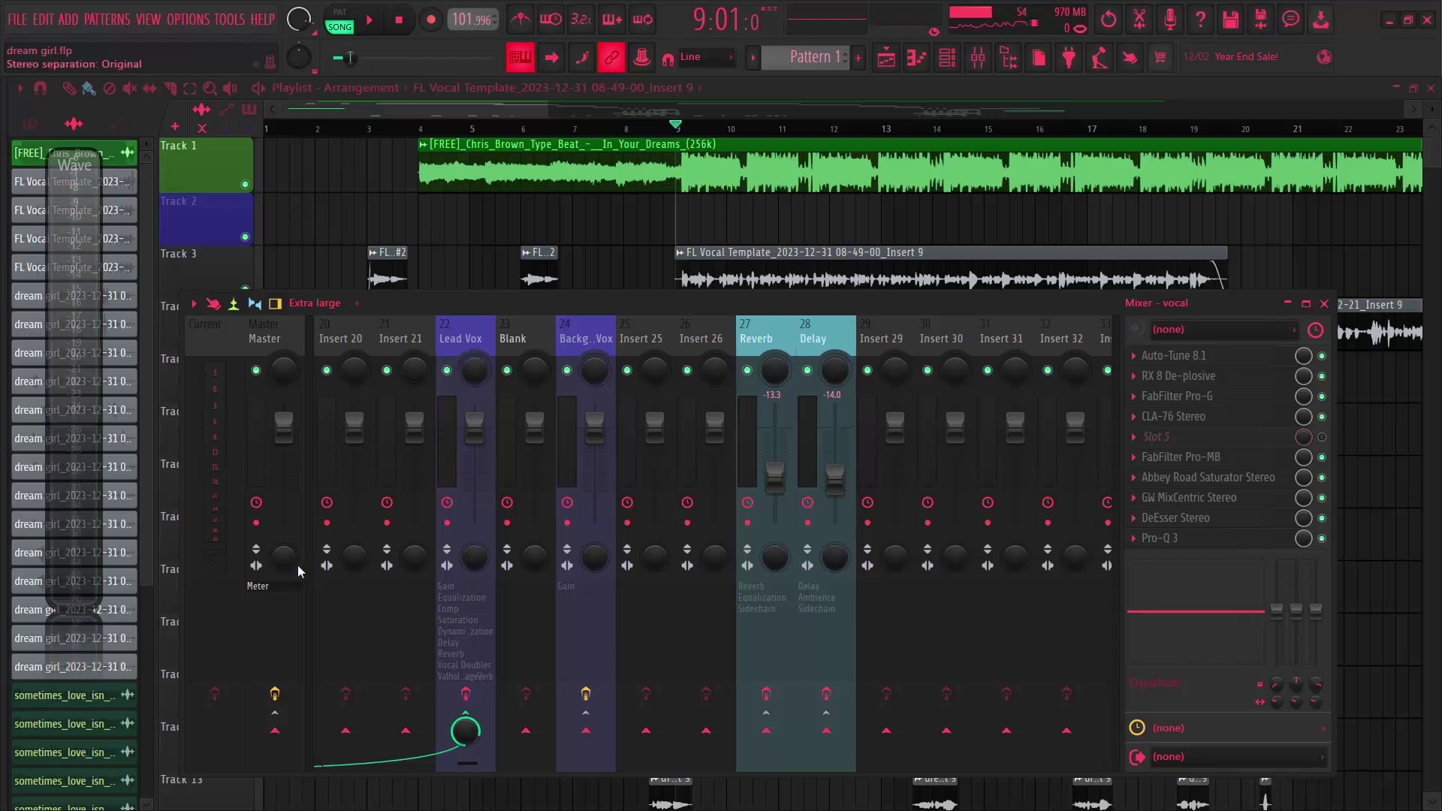
click(452, 346)
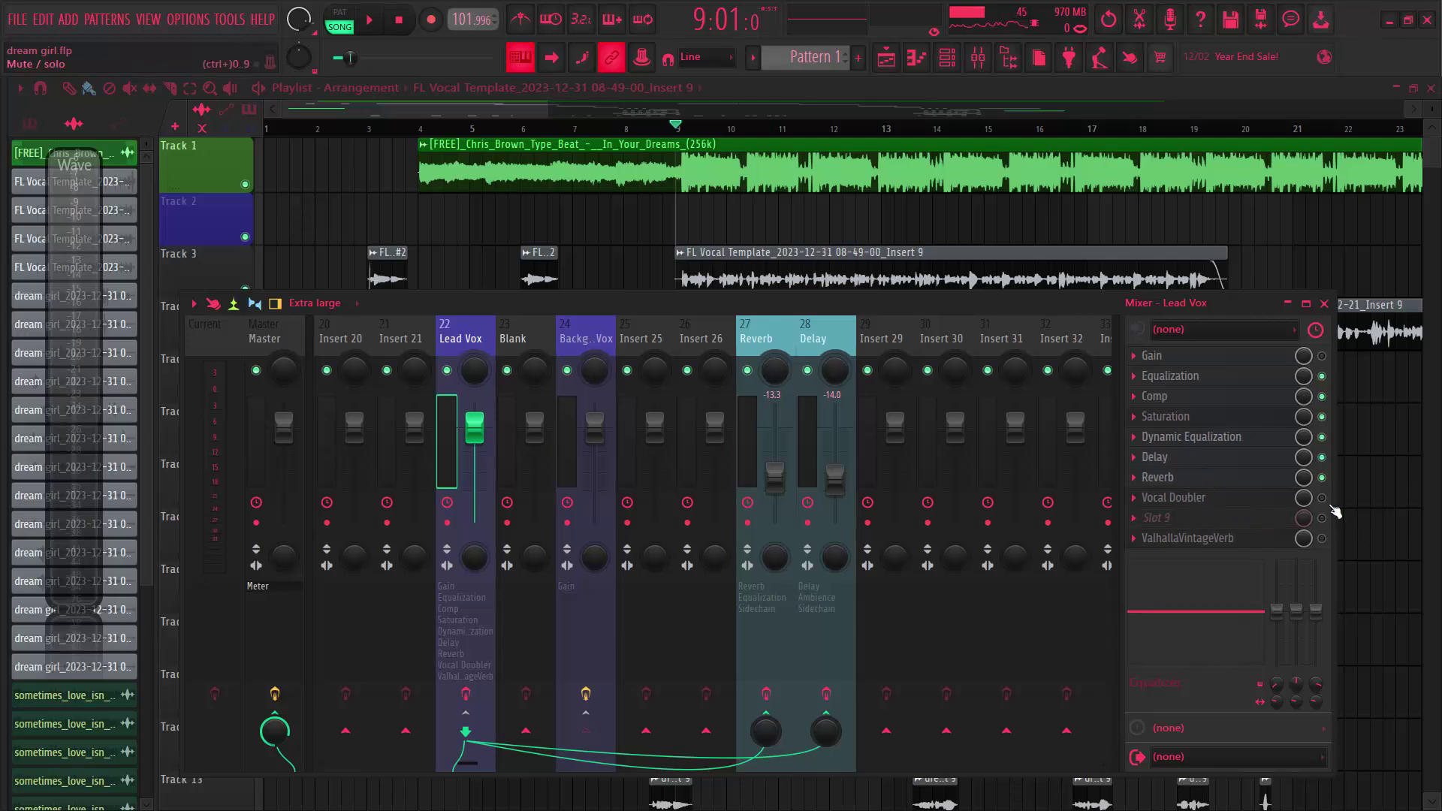
click(1200, 499)
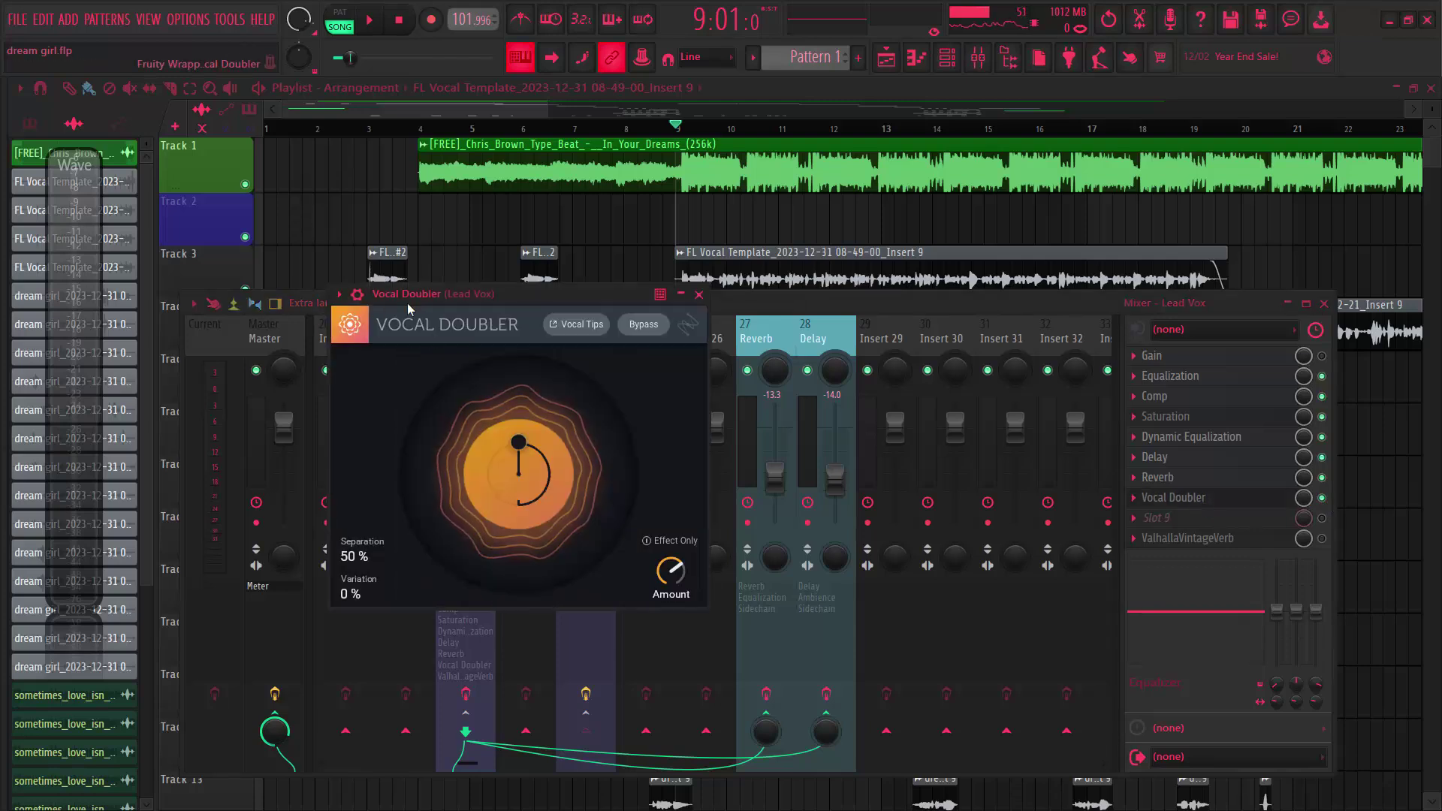
drag(426, 299, 626, 302)
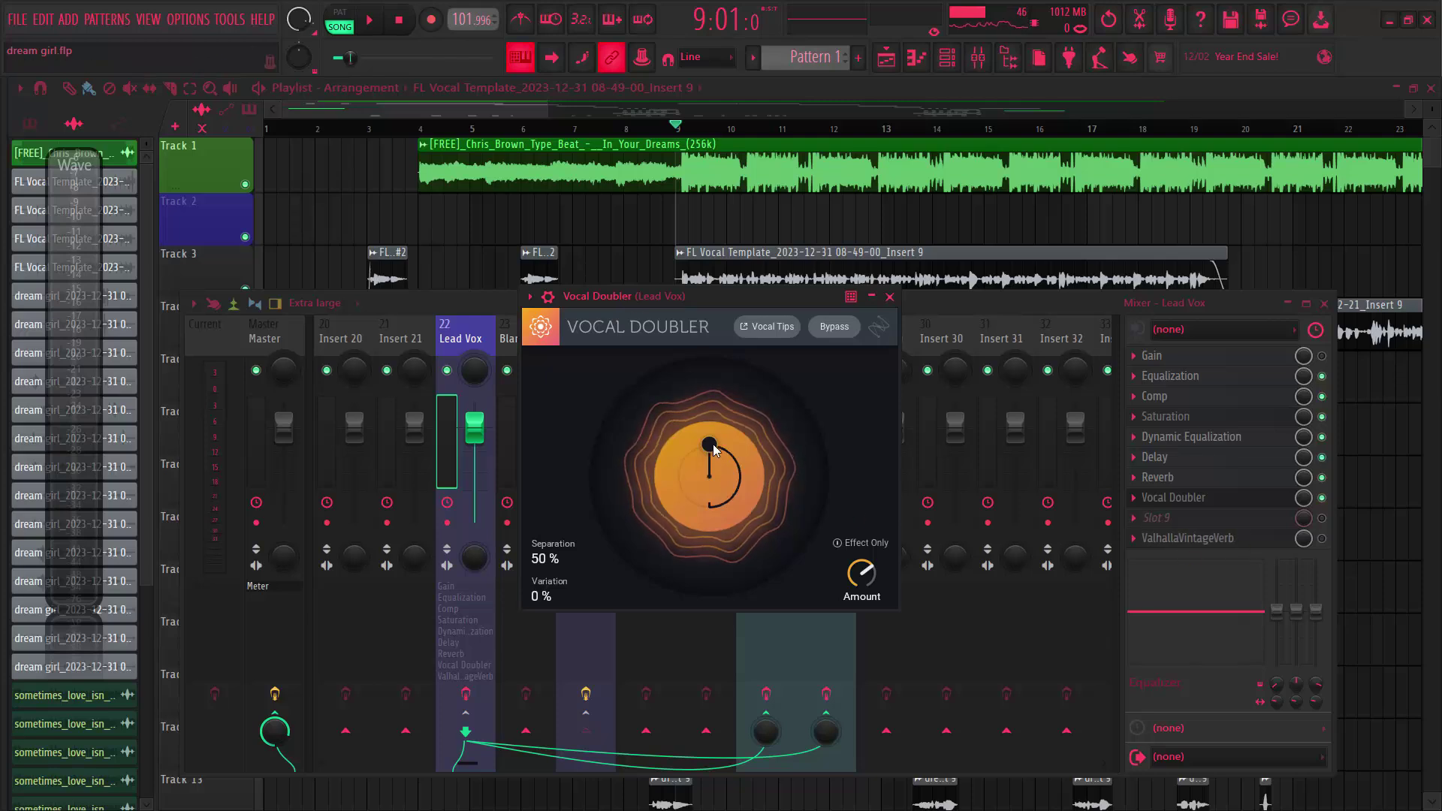
Try Vocal Doubler at 100% separation and 3% variation, and undo the change.
drag(713, 445, 714, 410)
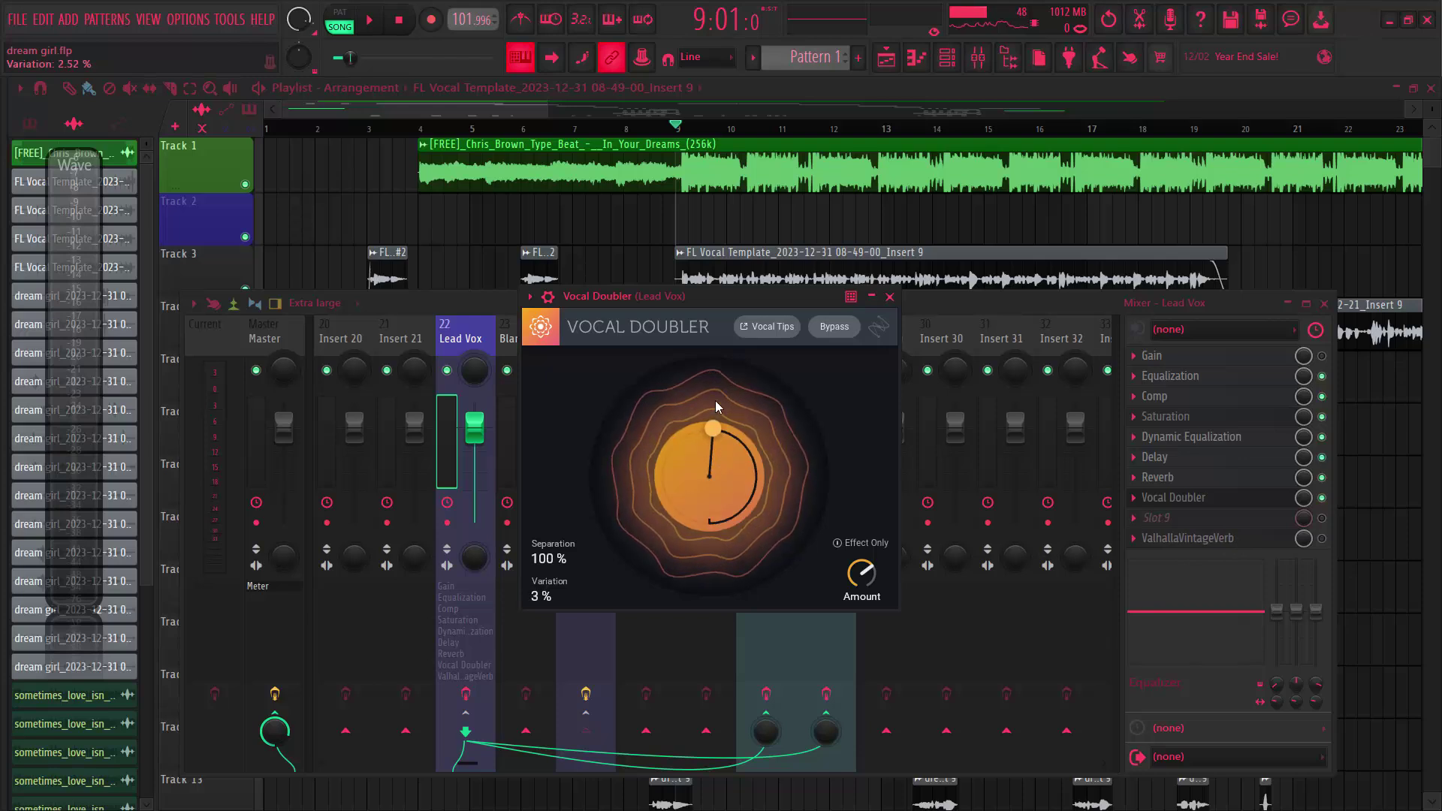
key(ctrl+z)
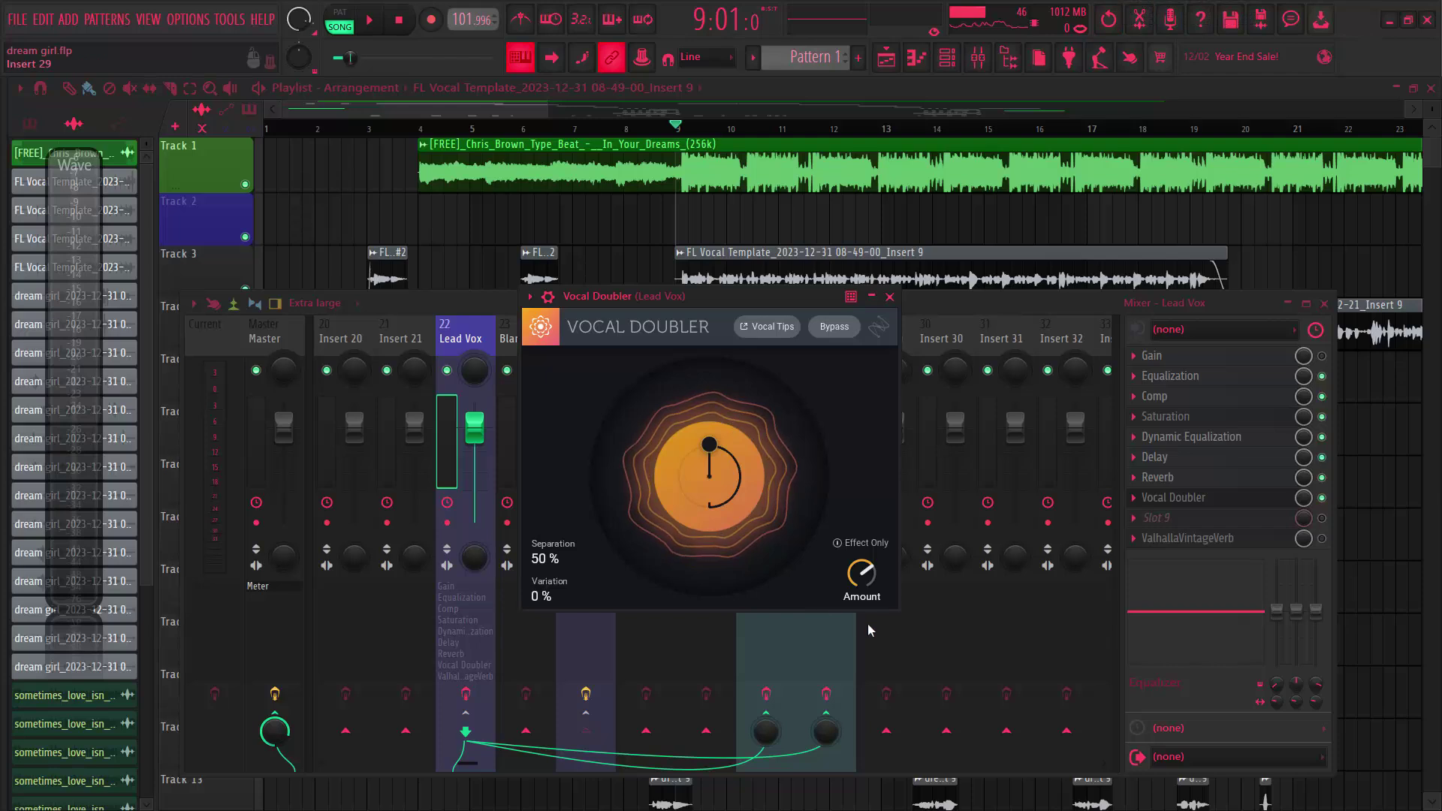
Enable the Lead Vox track's effects and audition Vocal Doubler with the beat from bar 9.
mouse_move(879, 567)
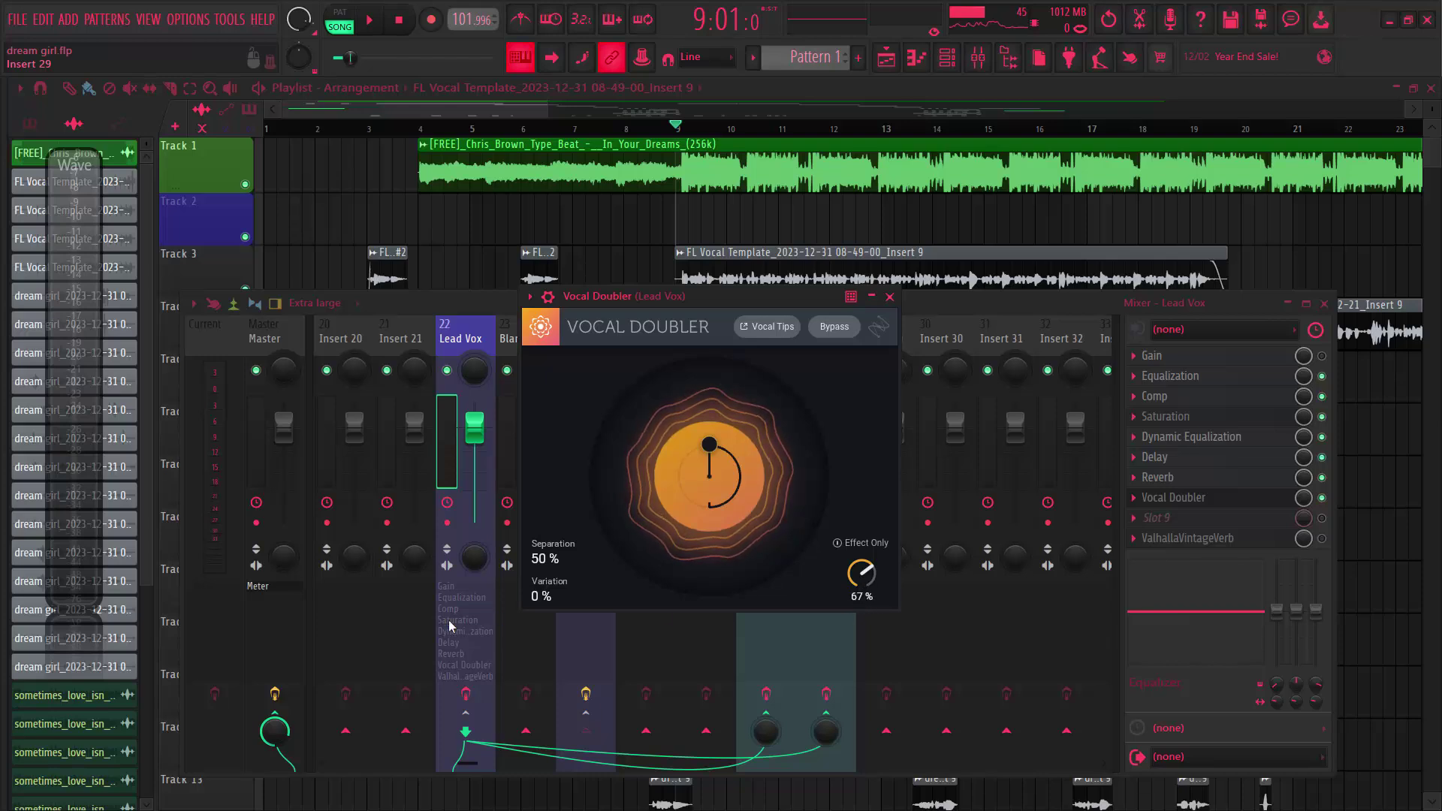
click(455, 696)
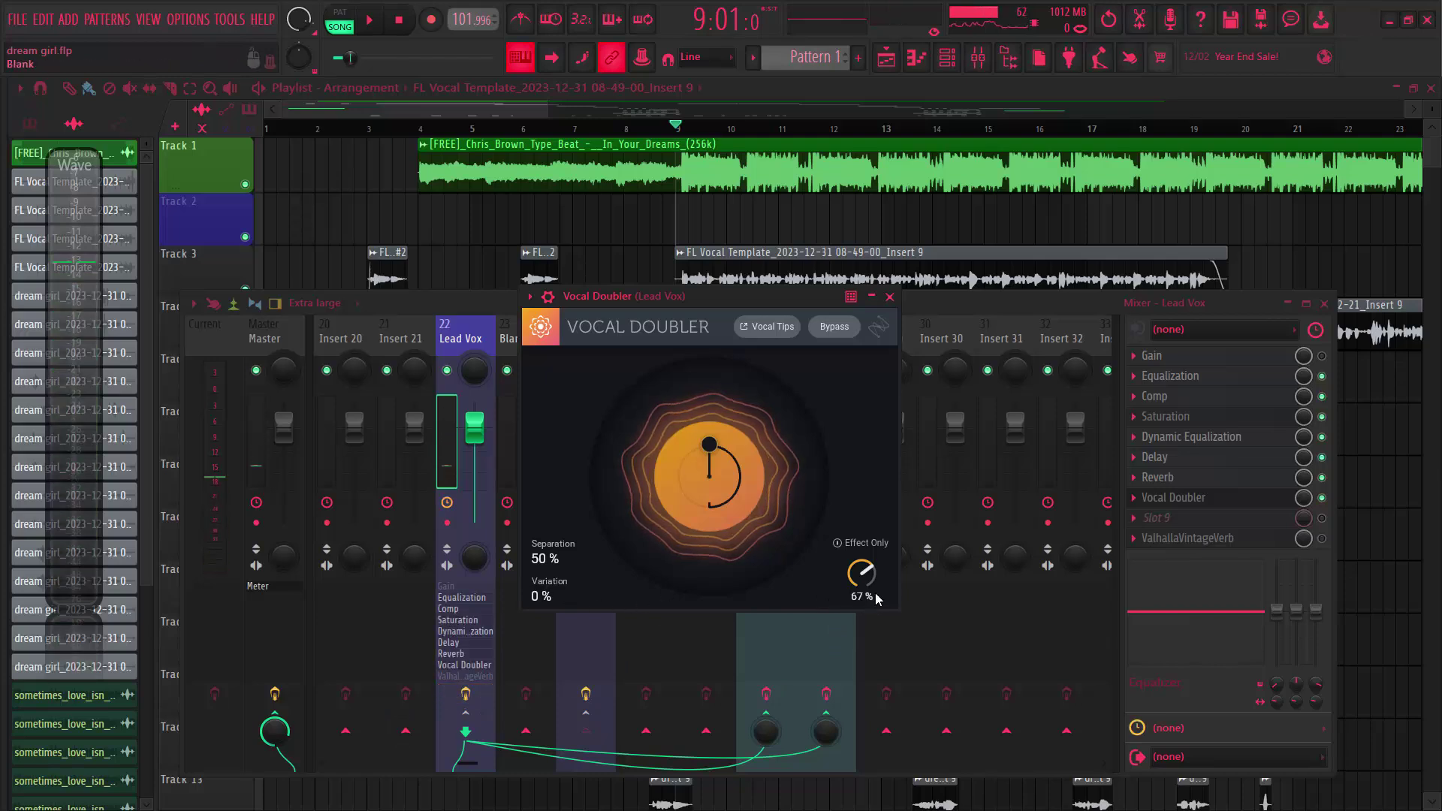
mouse_move(874, 609)
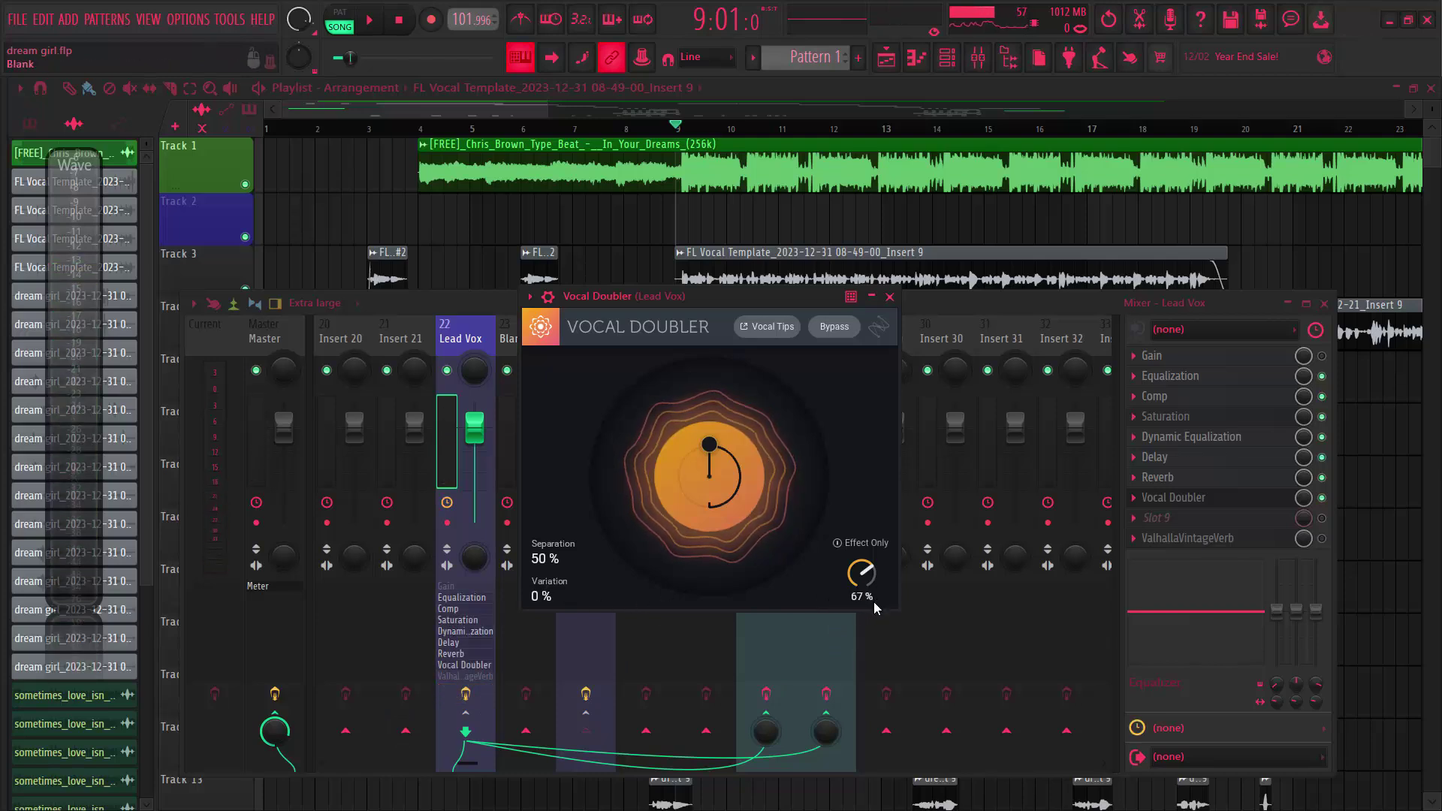
key(space)
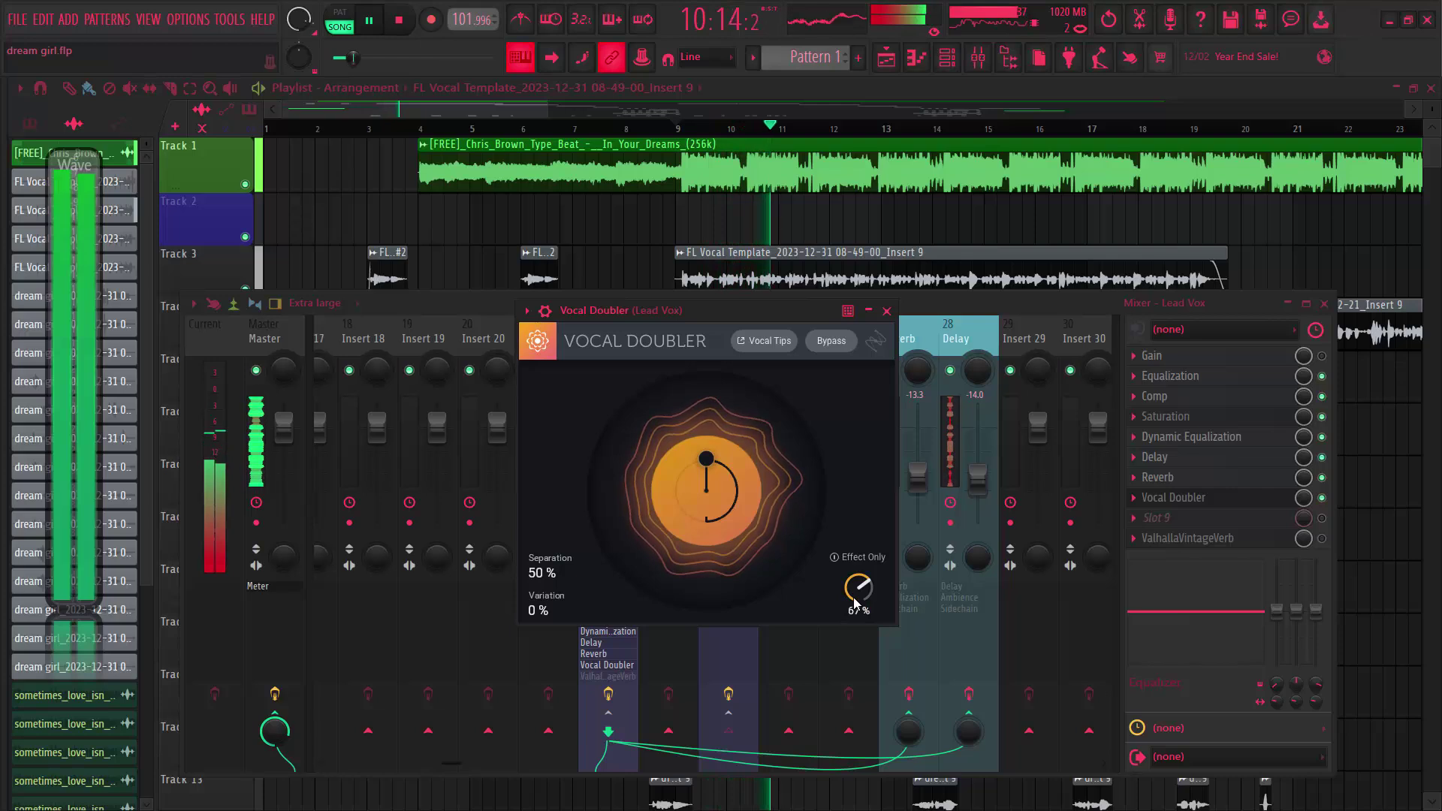
key(space)
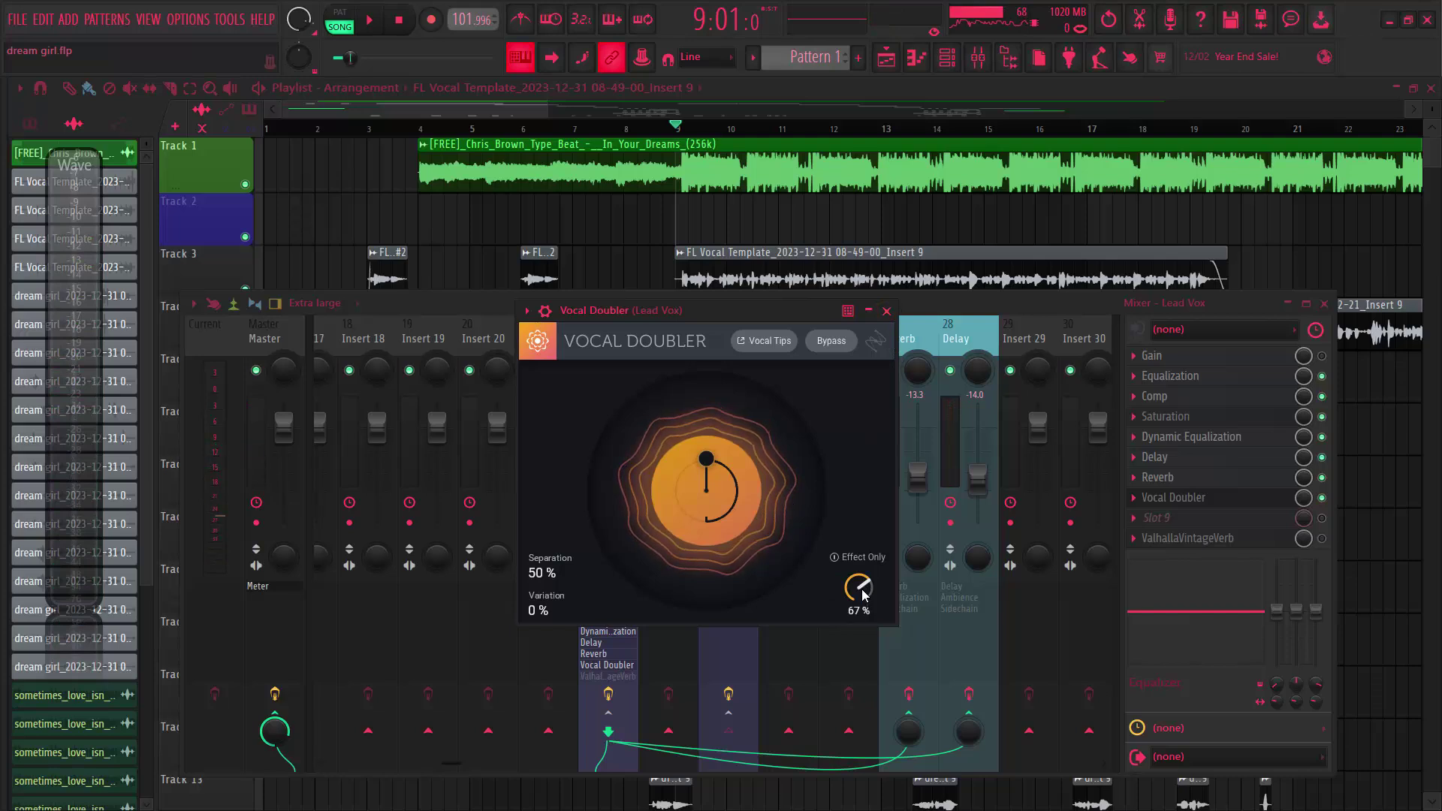
Close Vocal Doubler and replay the mix from bar 9 with the Lead Vox effects on.
click(888, 311)
key(space)
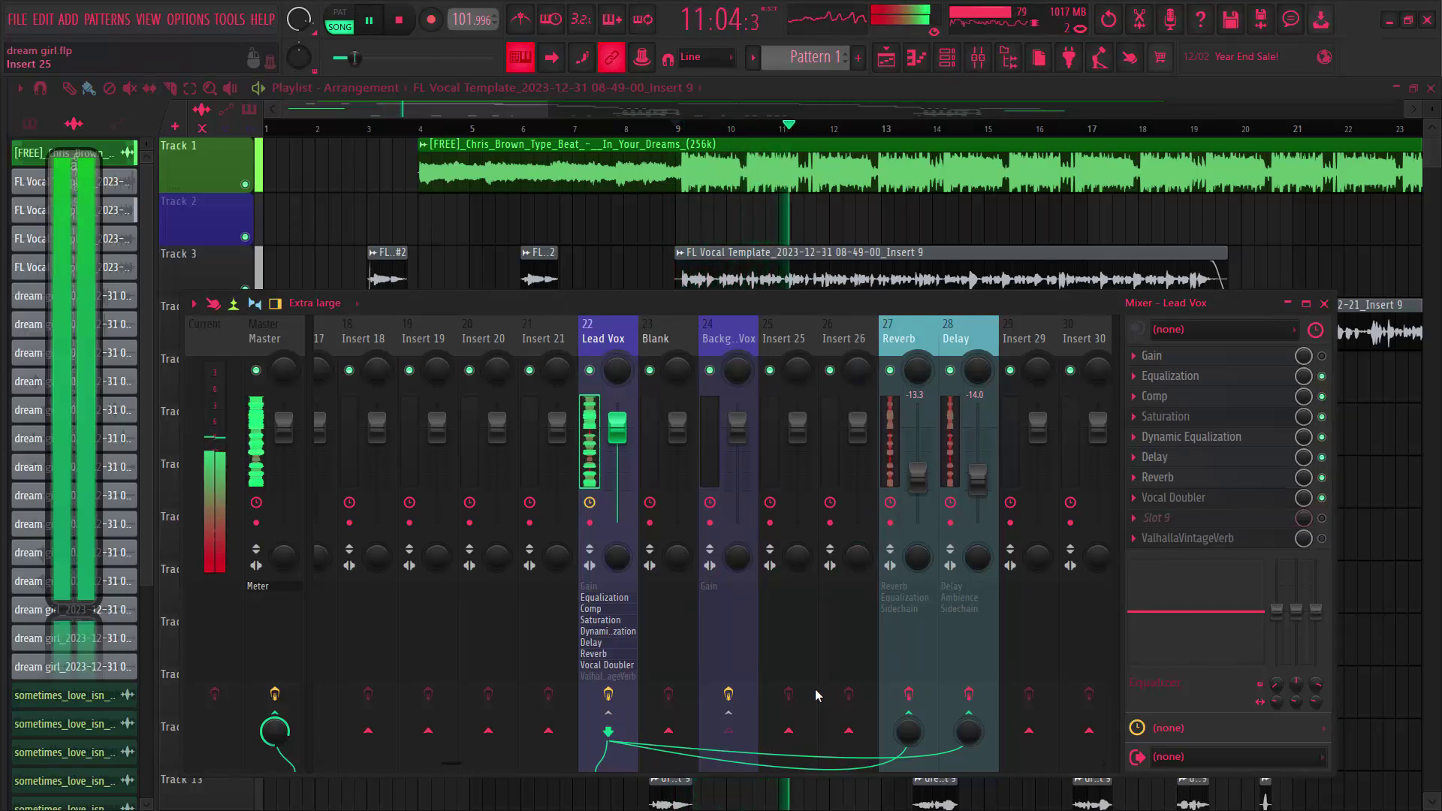
key(space)
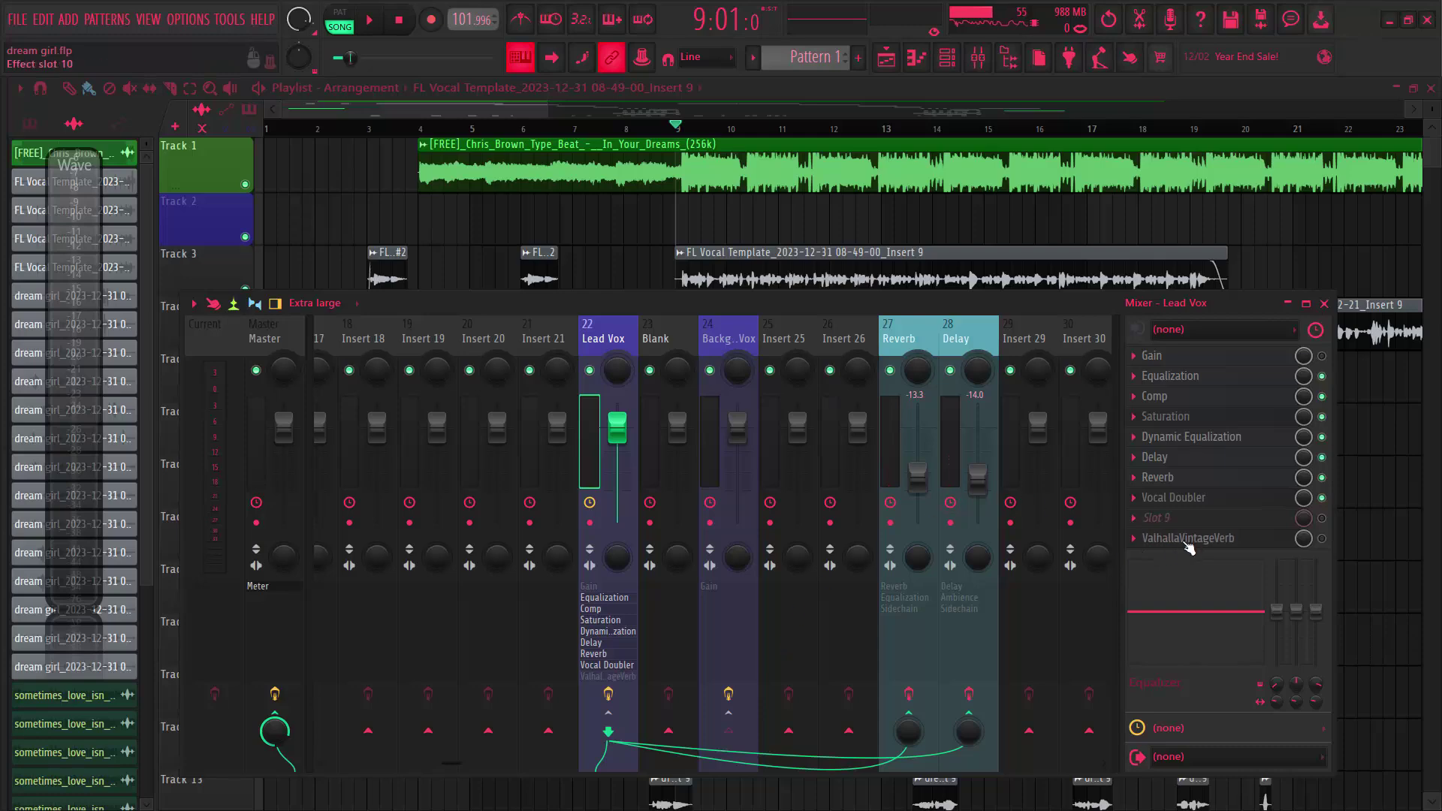
Turn on ValhallaVintageVerb on the Lead Vox track and open its reverb settings.
click(1226, 539)
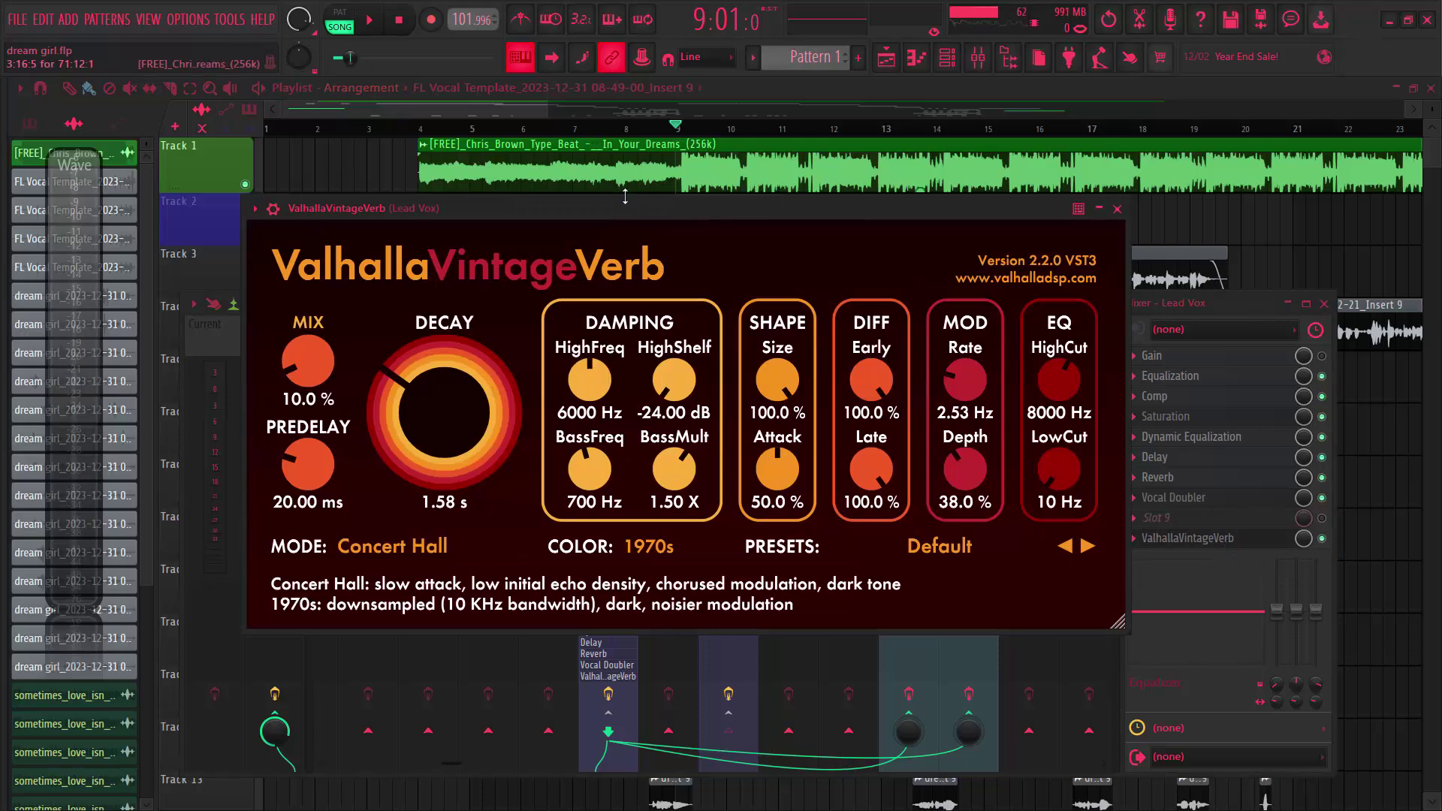
Audition the mix from bar 9 with ValhallaVintageVerb on the Lead Vox track, and close the reverb's settings.
drag(637, 206, 675, 226)
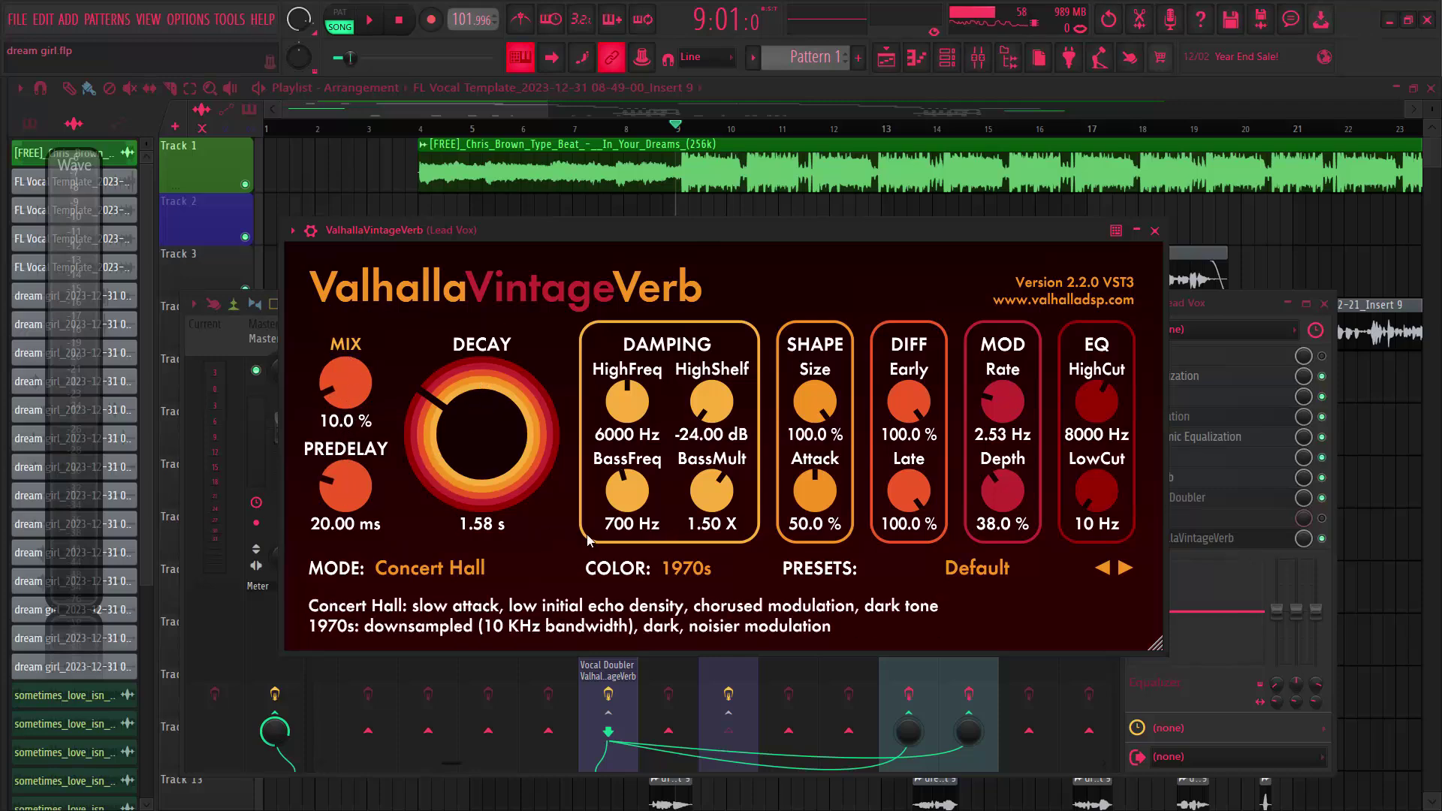
key(space)
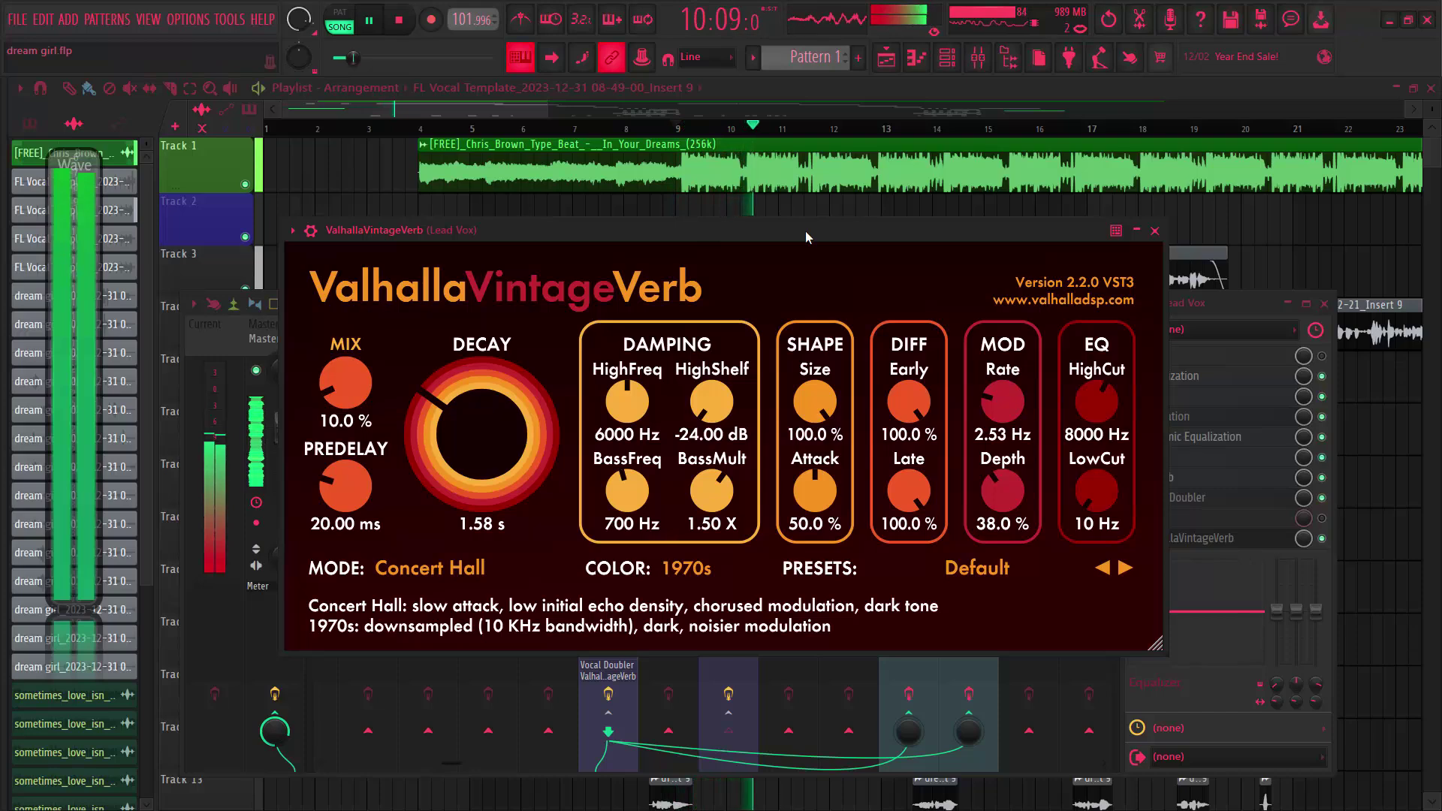
drag(805, 232, 832, 234)
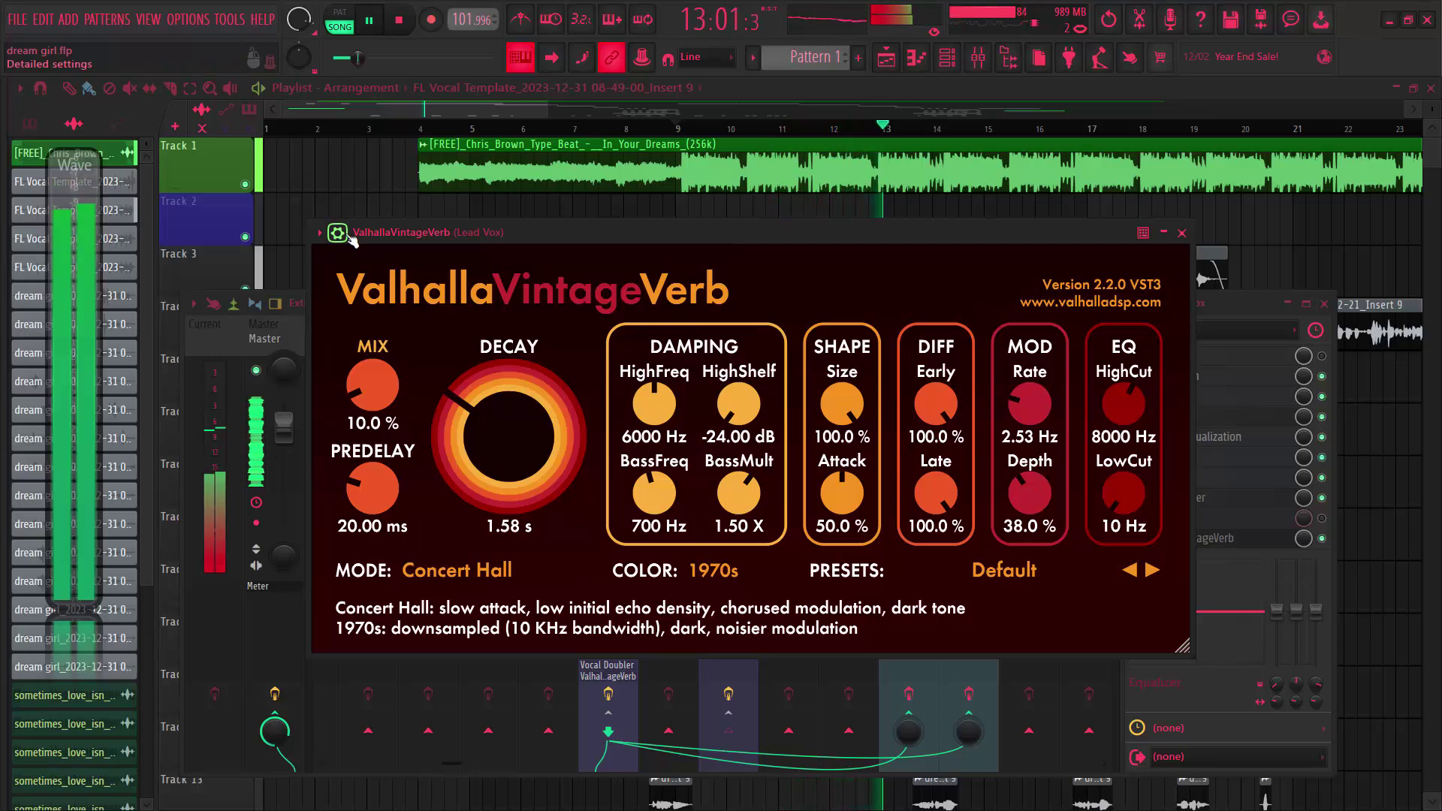
key(space)
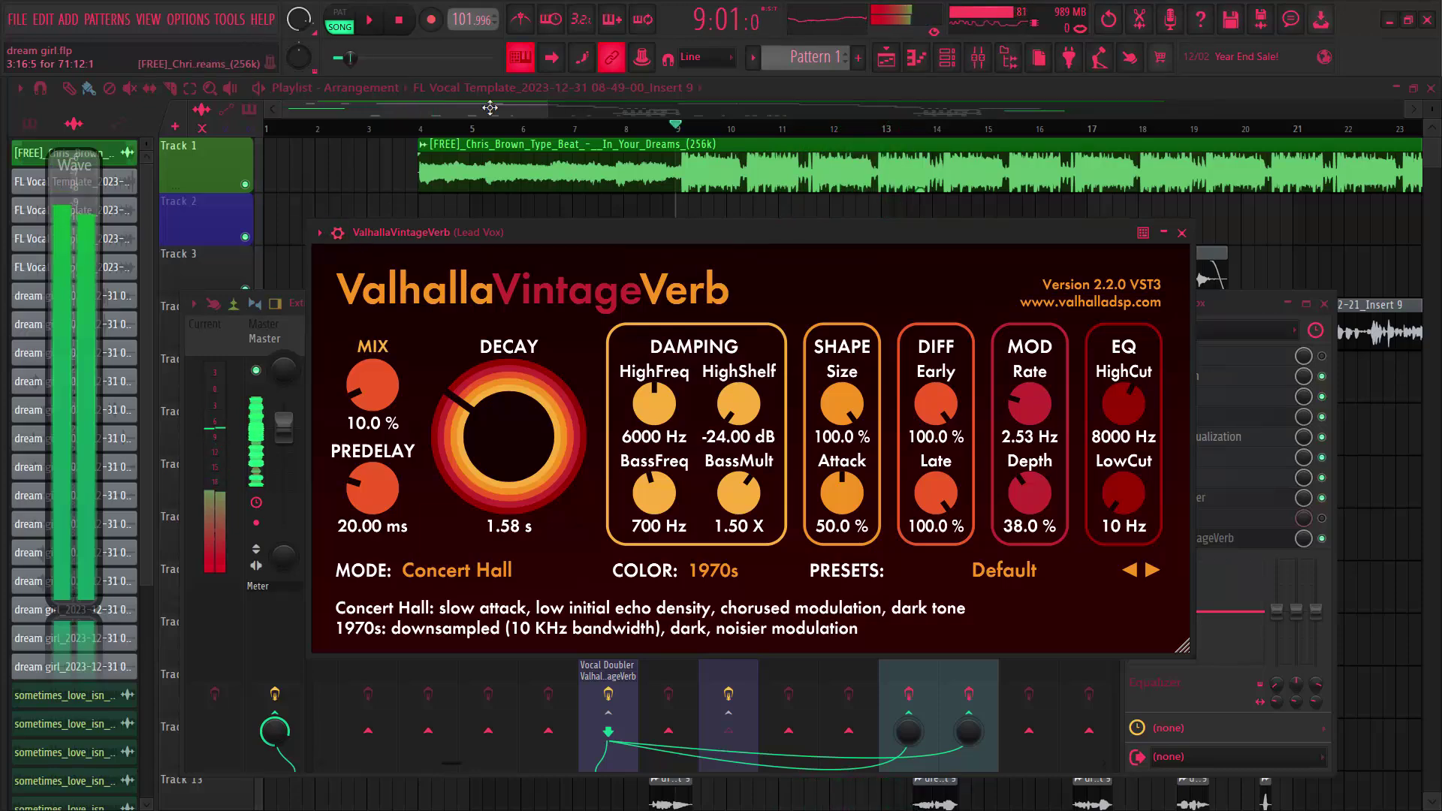
click(1182, 233)
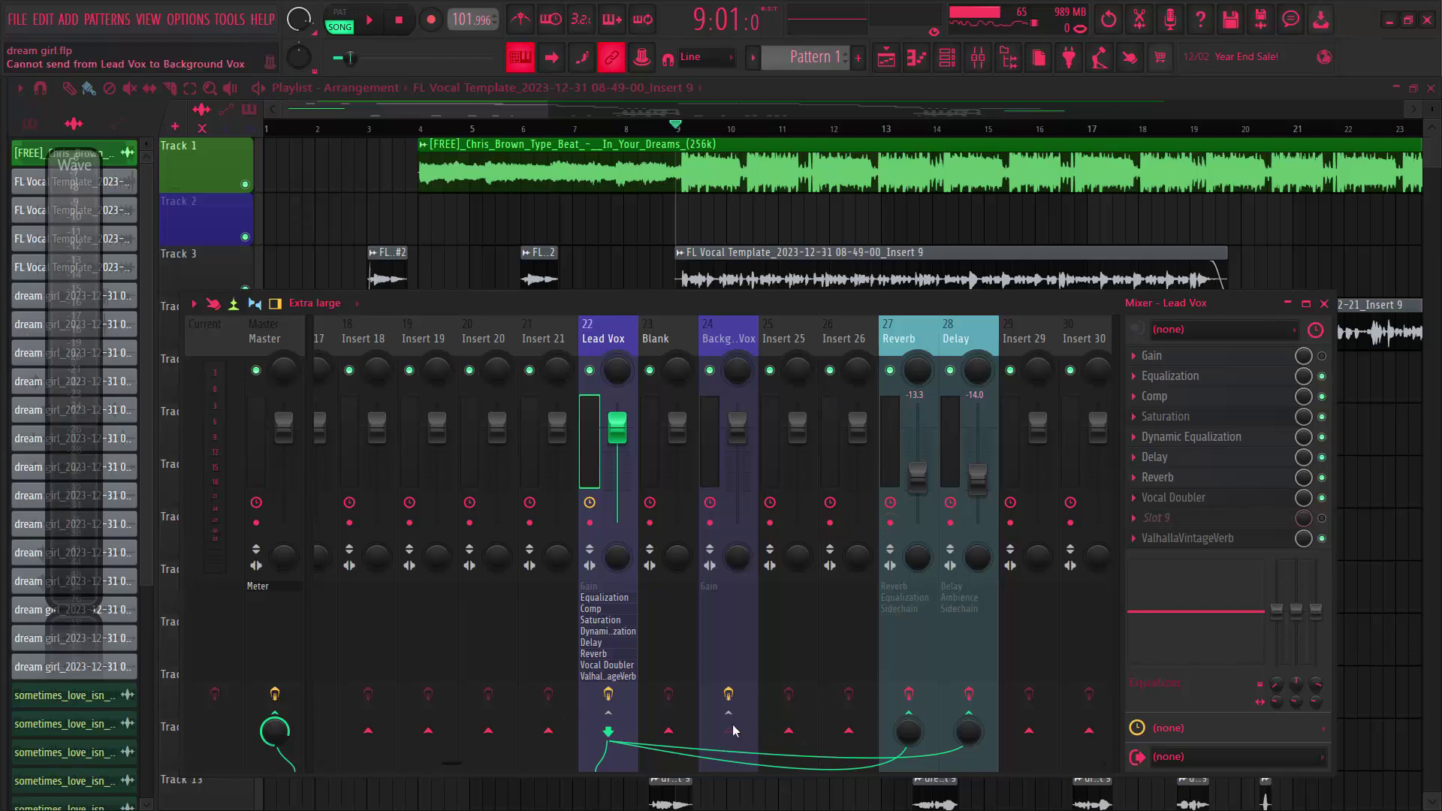
Enable the Reverb track's effects and audition its Reverb at 100% wet from bar 9.
click(915, 344)
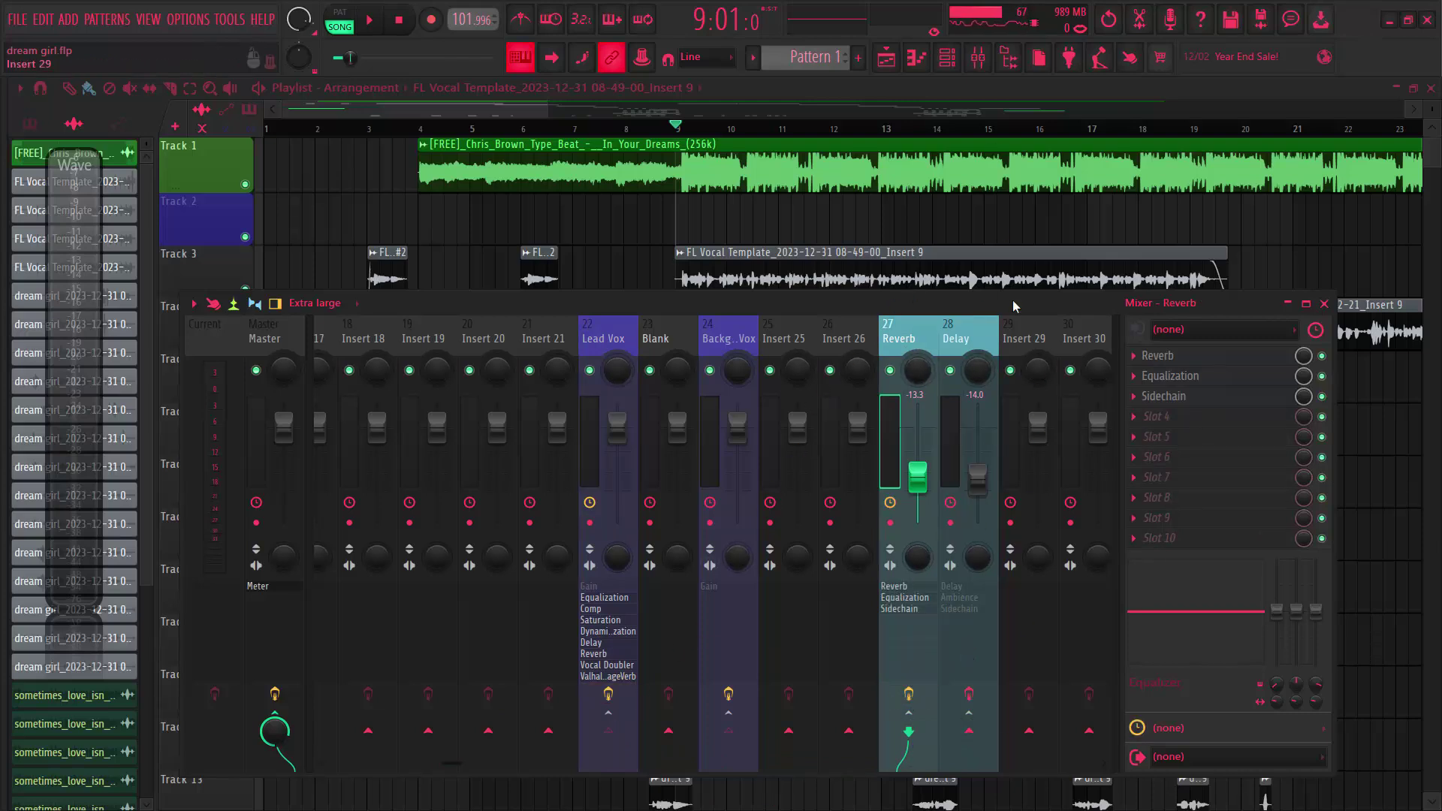
click(1178, 357)
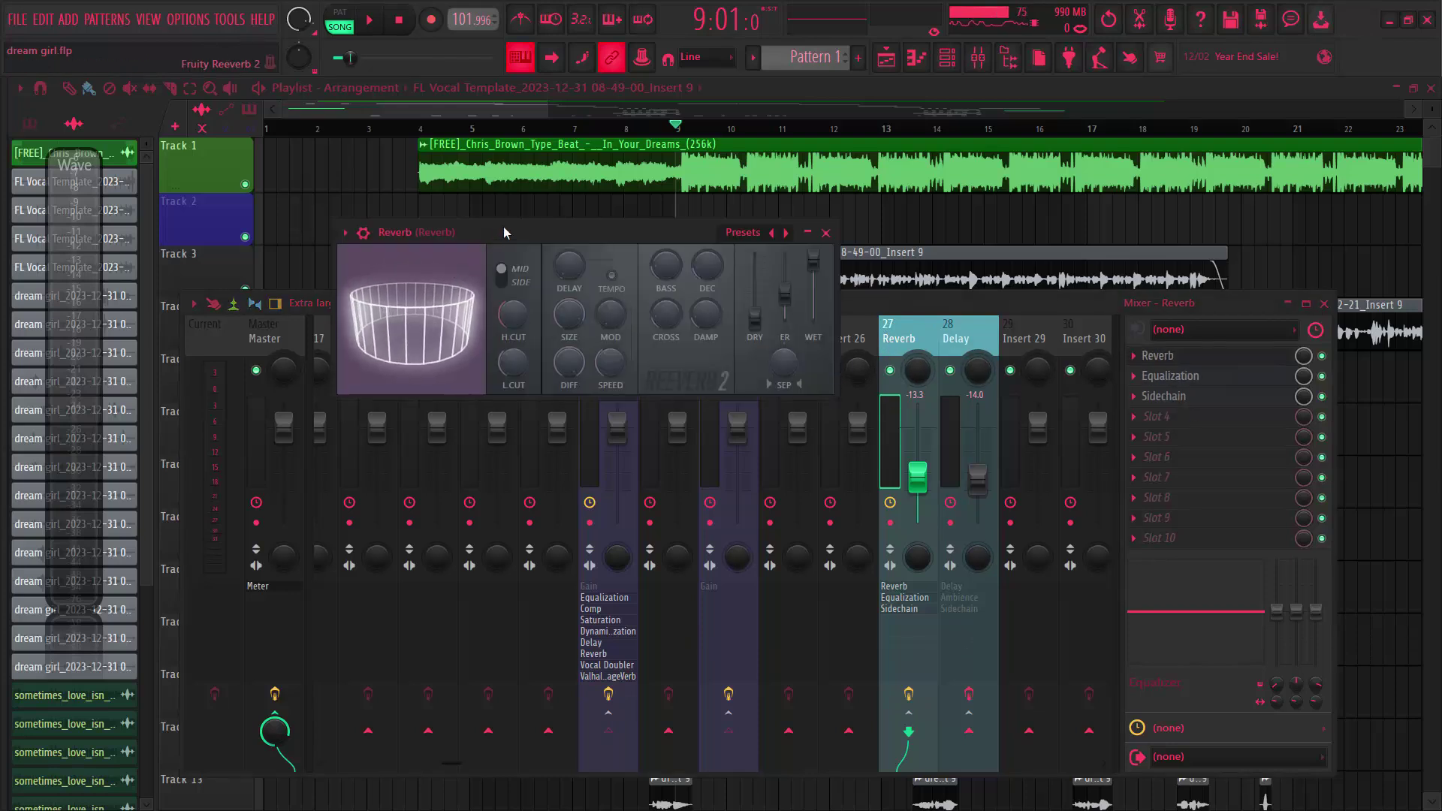
drag(505, 233, 686, 314)
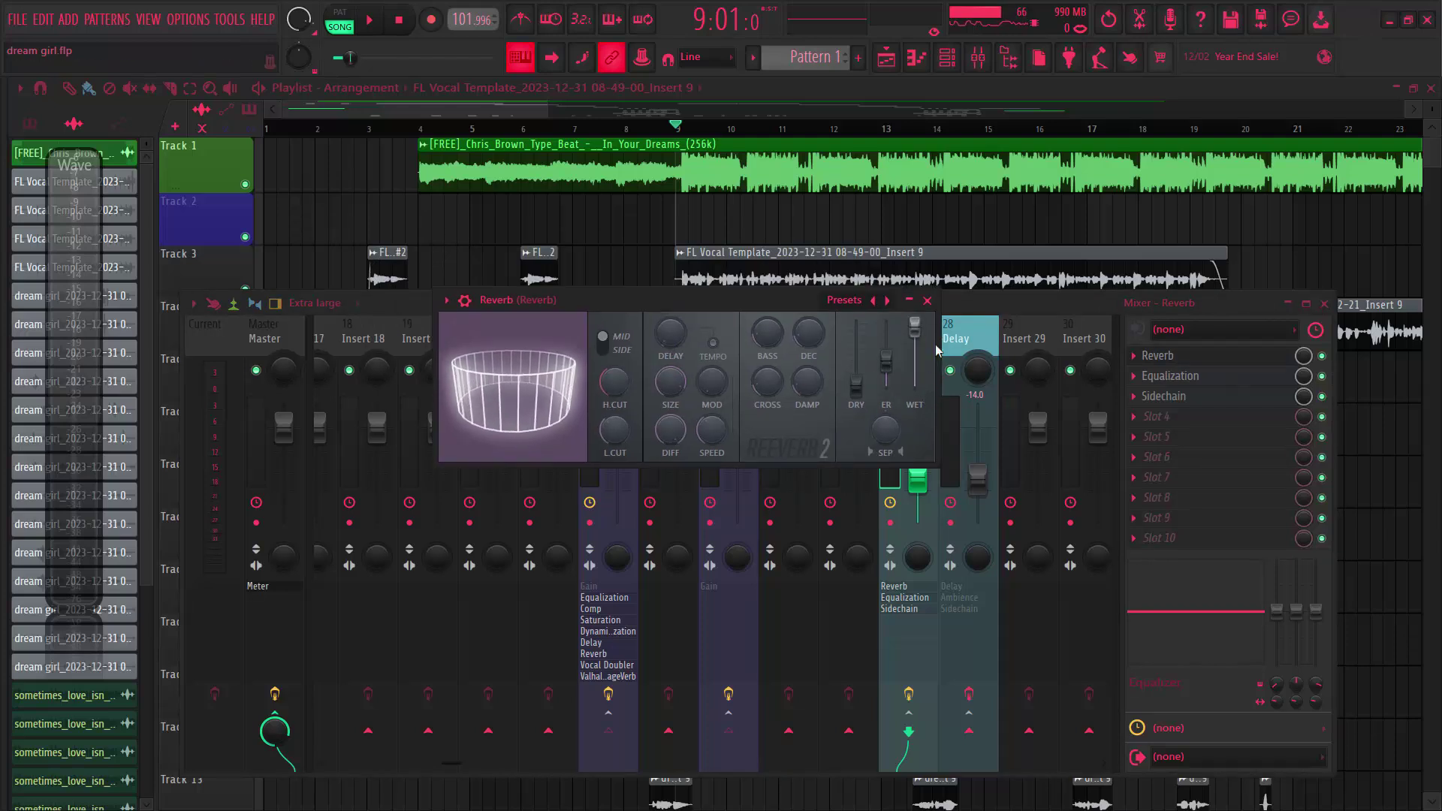
drag(915, 326, 914, 321)
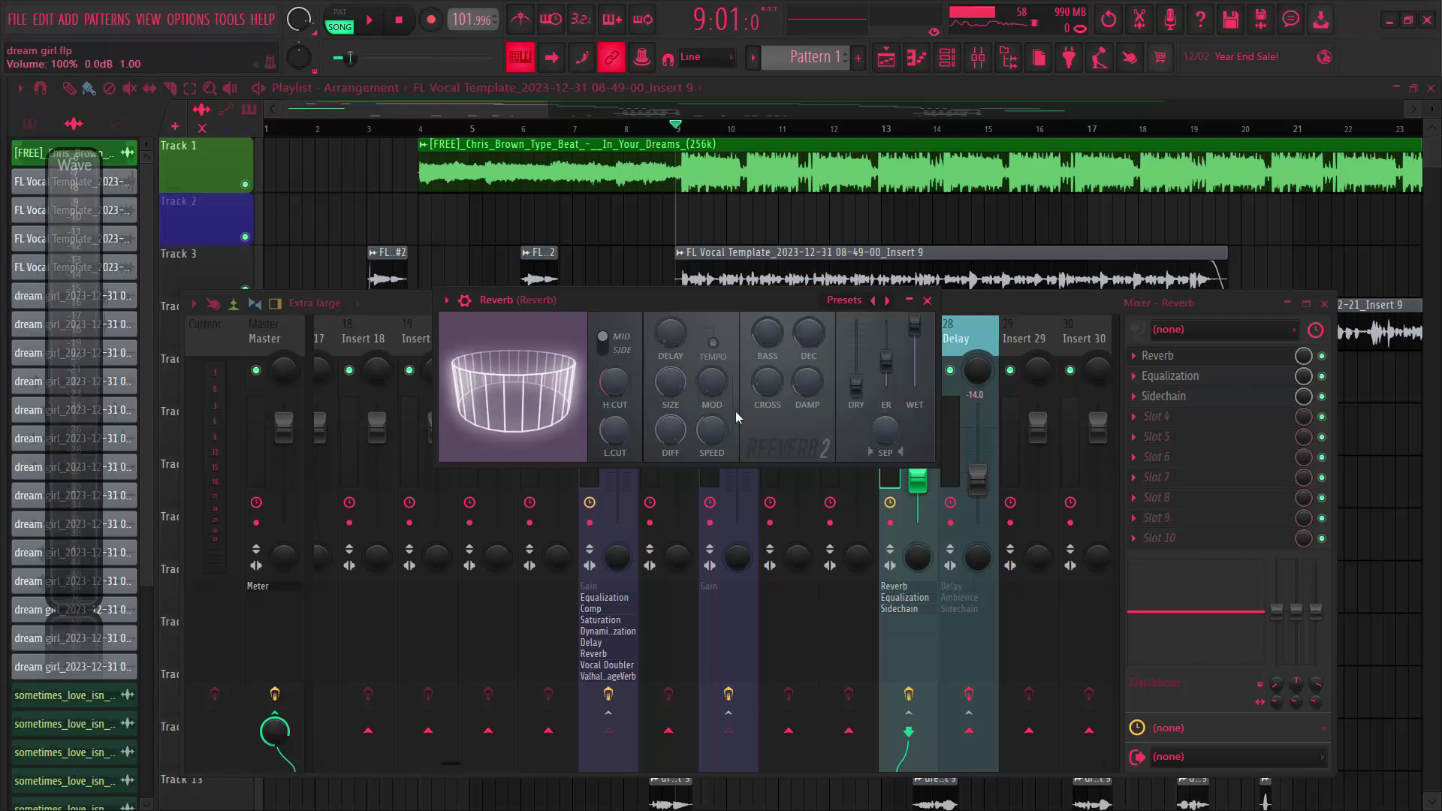
key(space)
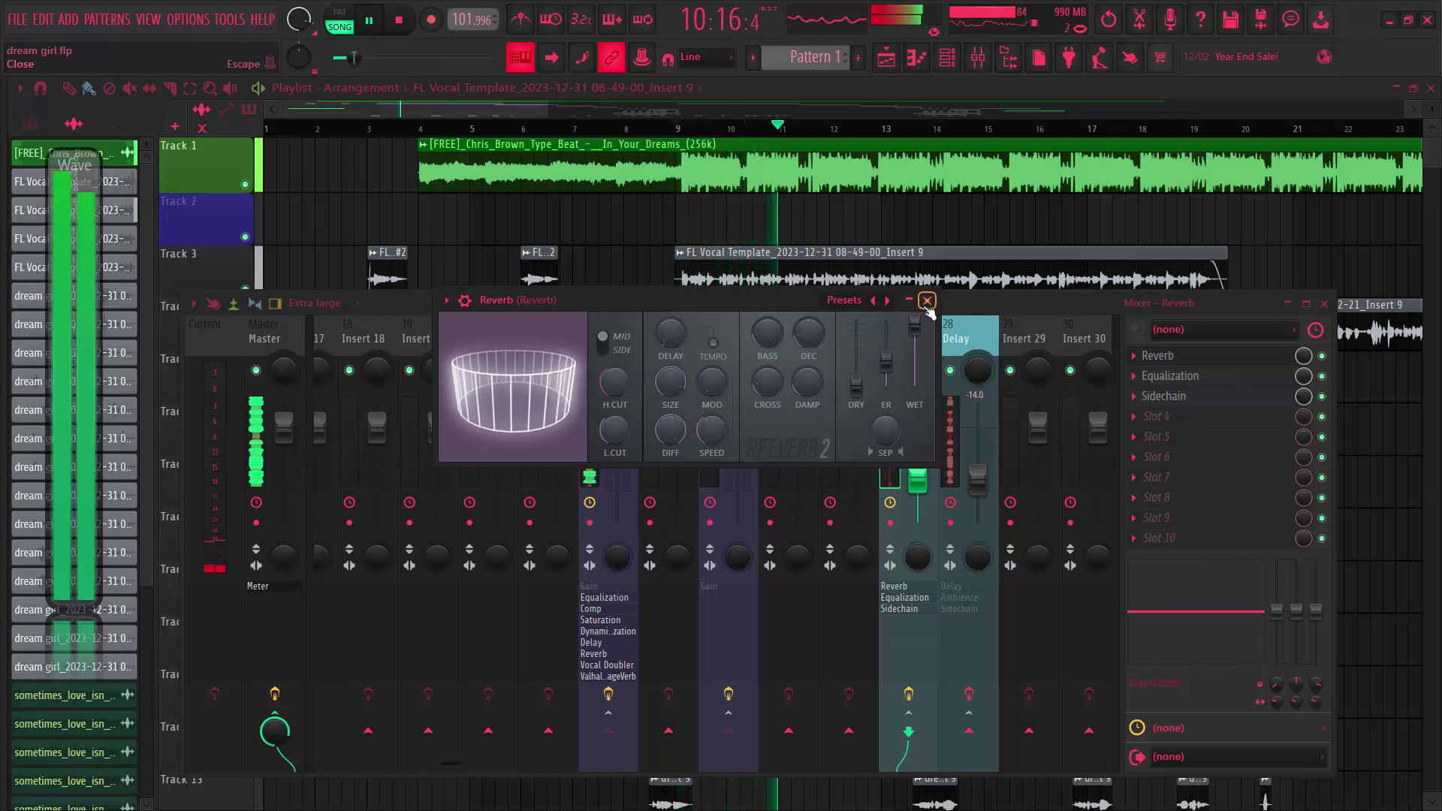
key(space)
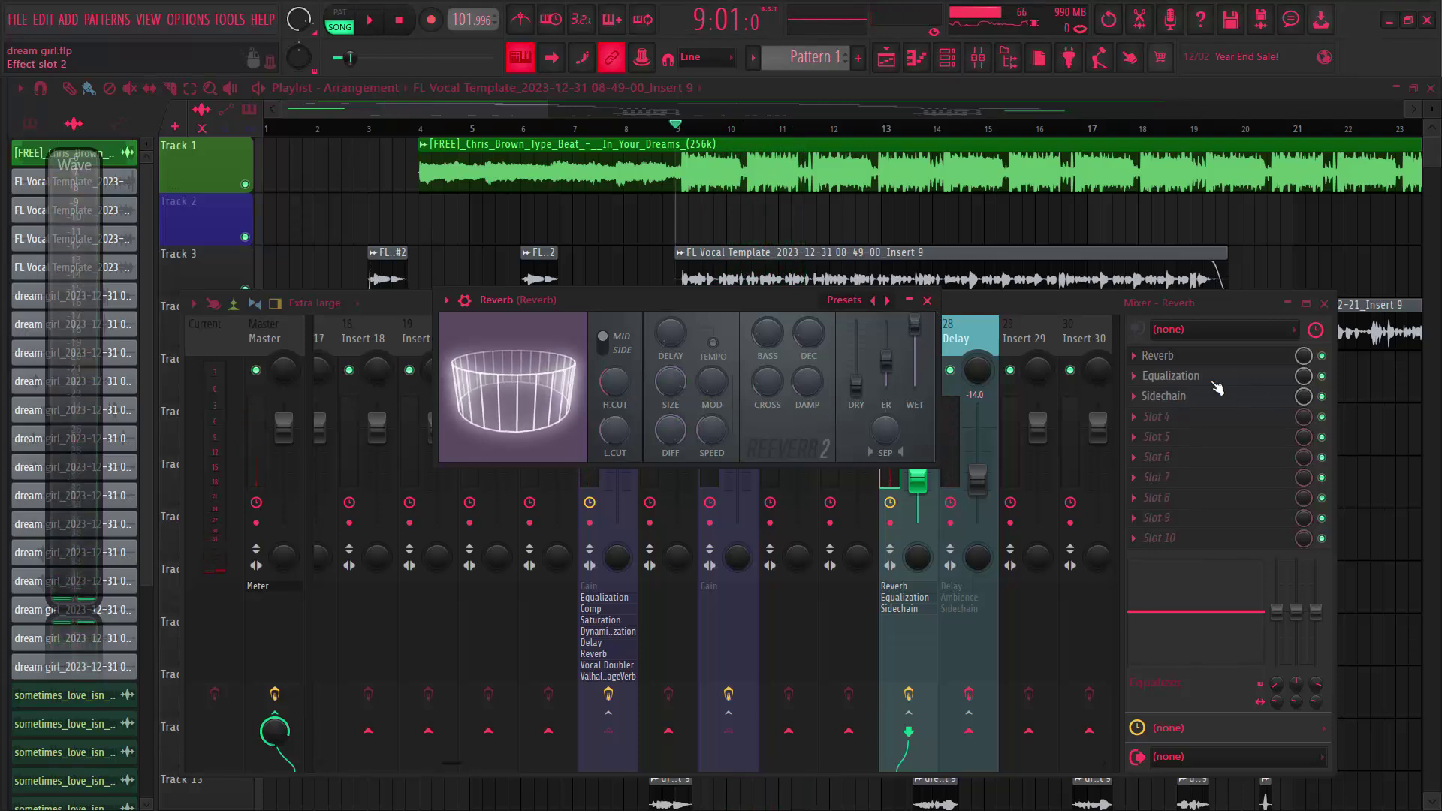
Examine the Equalization bands on the Reverb track, and close the equalizer.
click(1277, 377)
drag(223, 434, 510, 297)
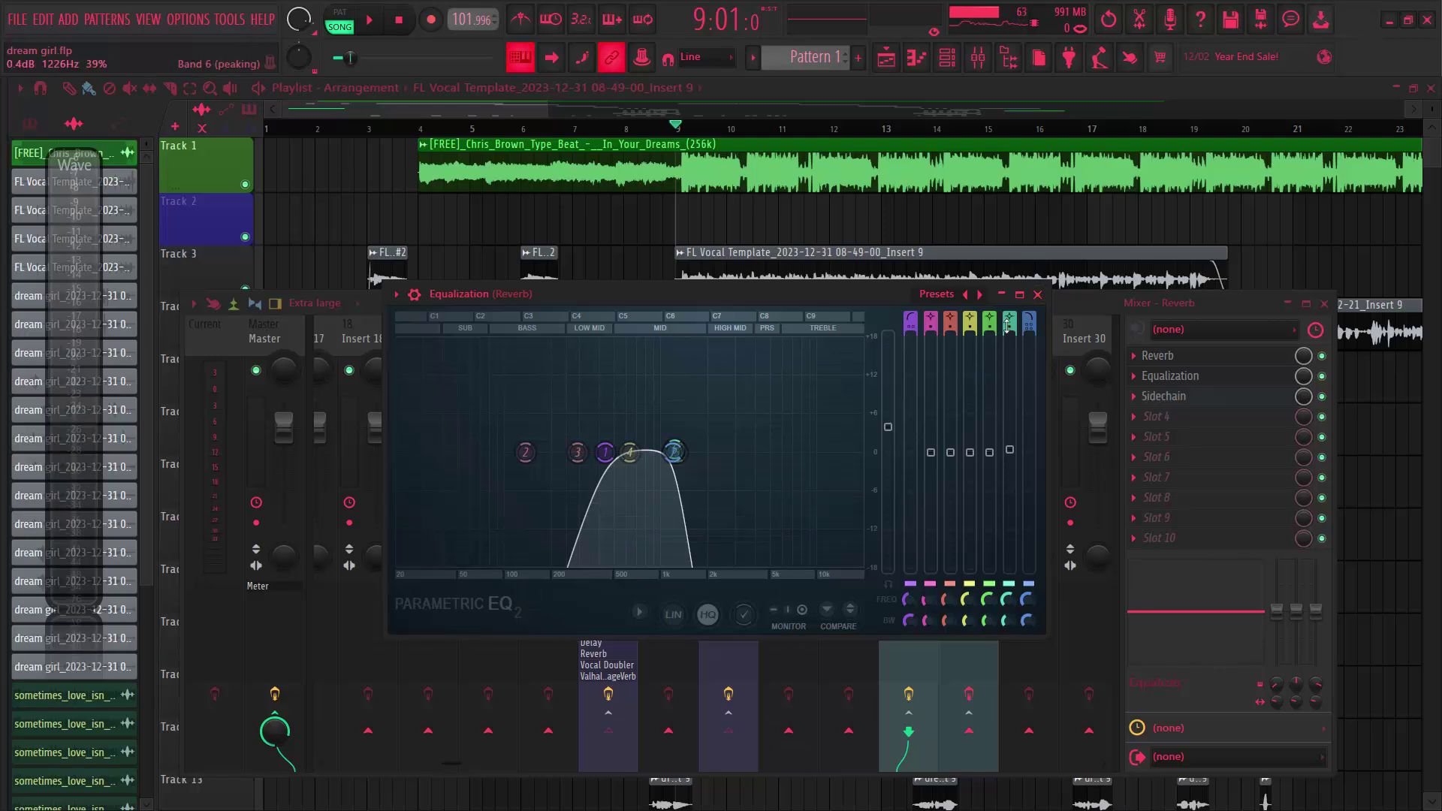
click(1038, 294)
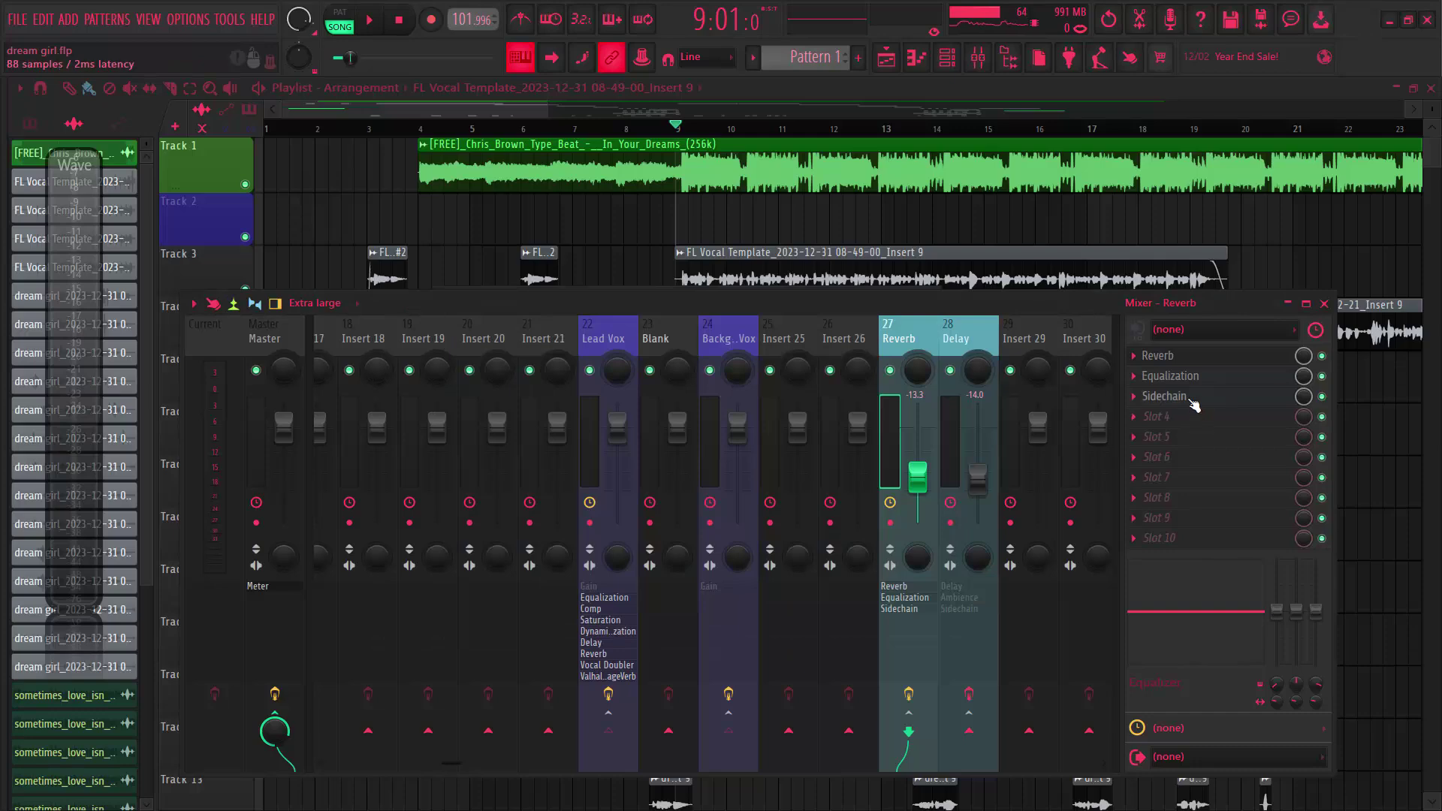
Examine the Reverb track's Sidechain compressor while playing the mix from bar 9, and close it.
click(1190, 399)
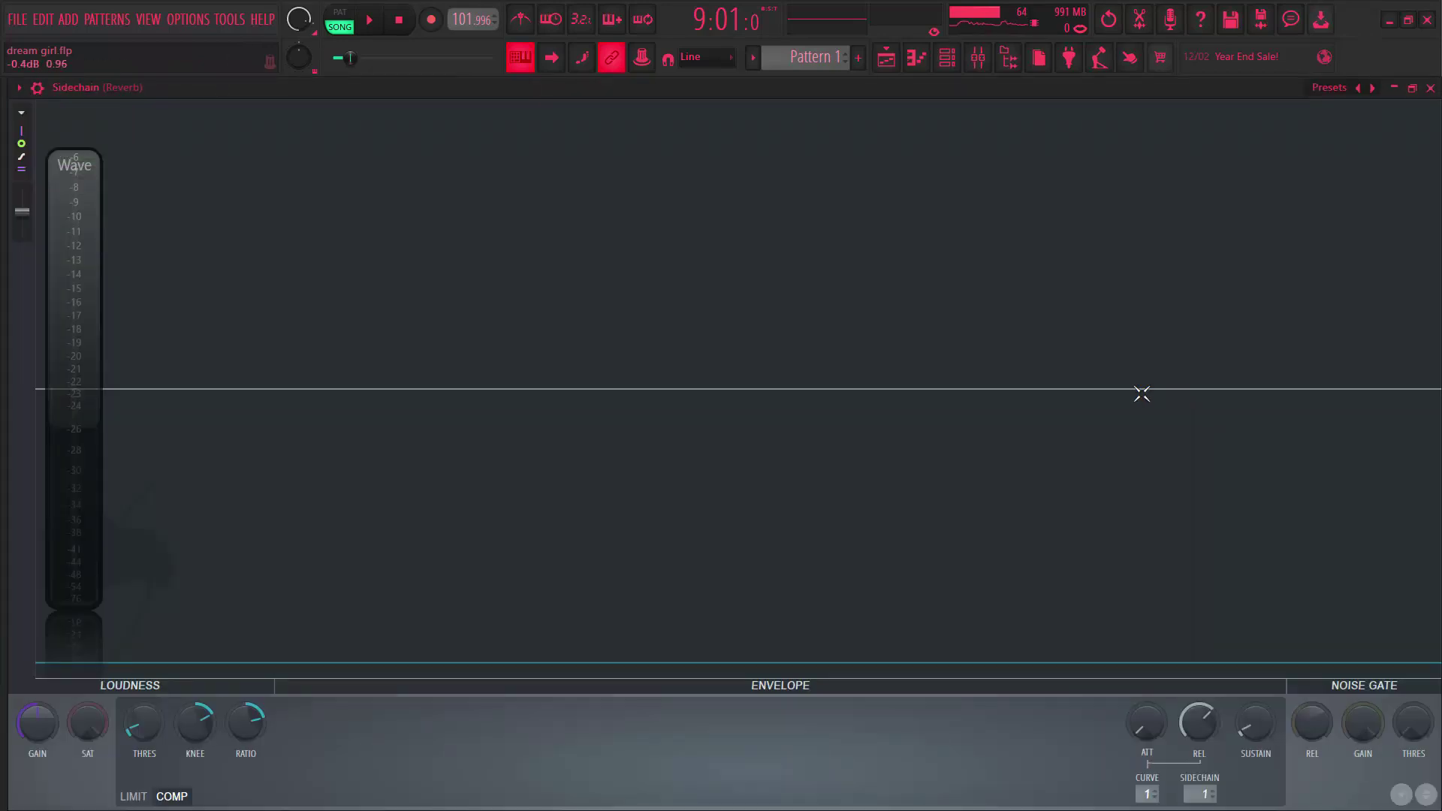
click(1414, 87)
drag(673, 434, 681, 336)
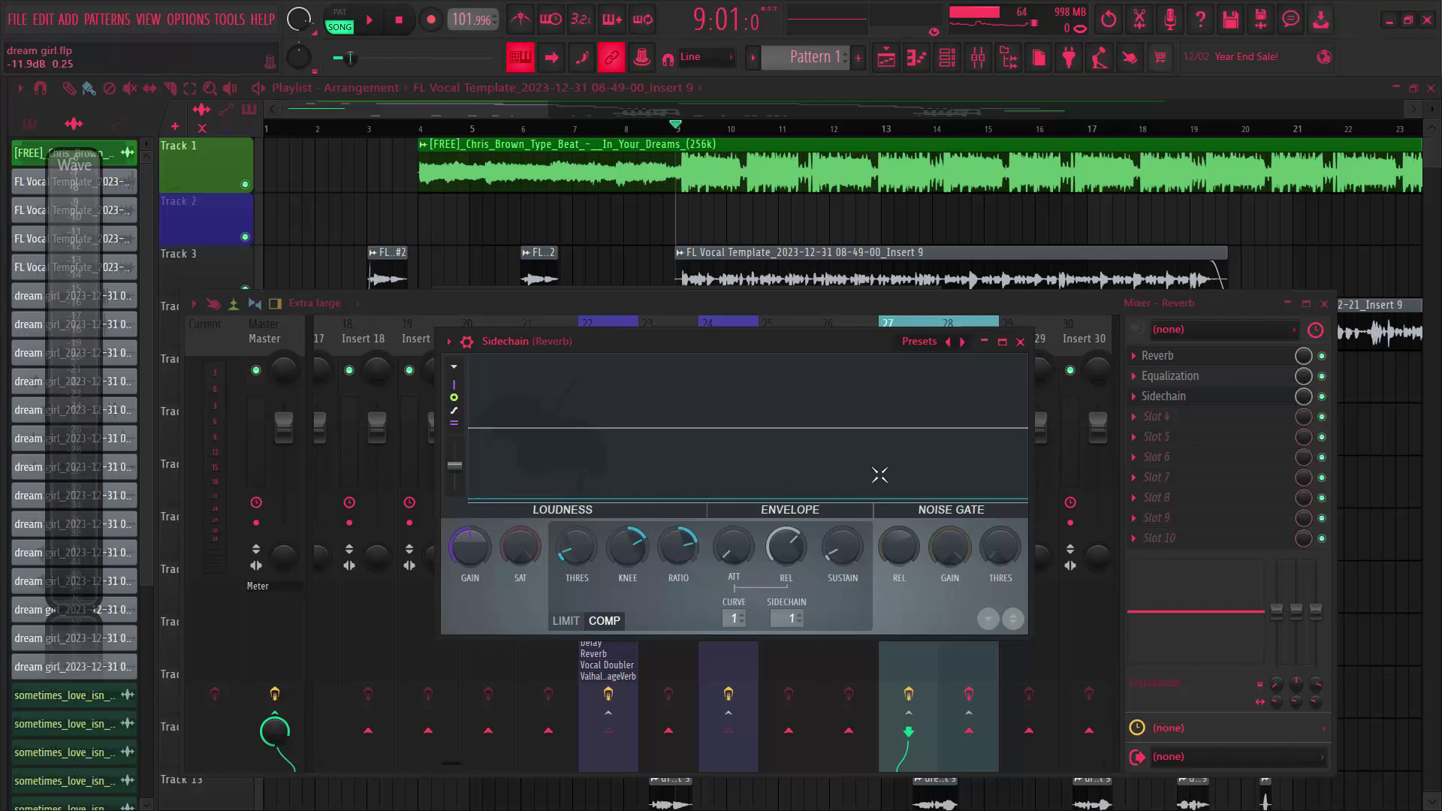
key(space)
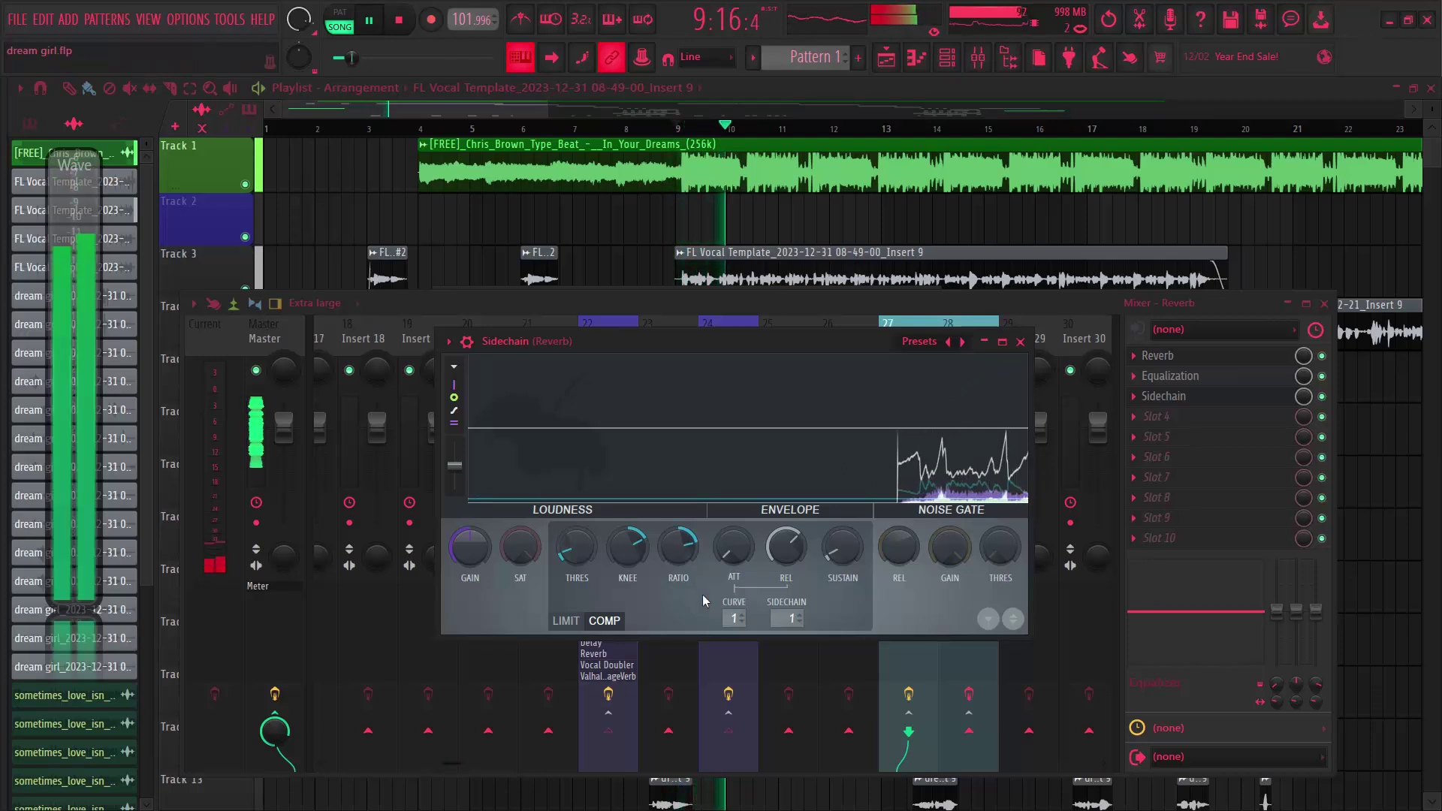
key(space)
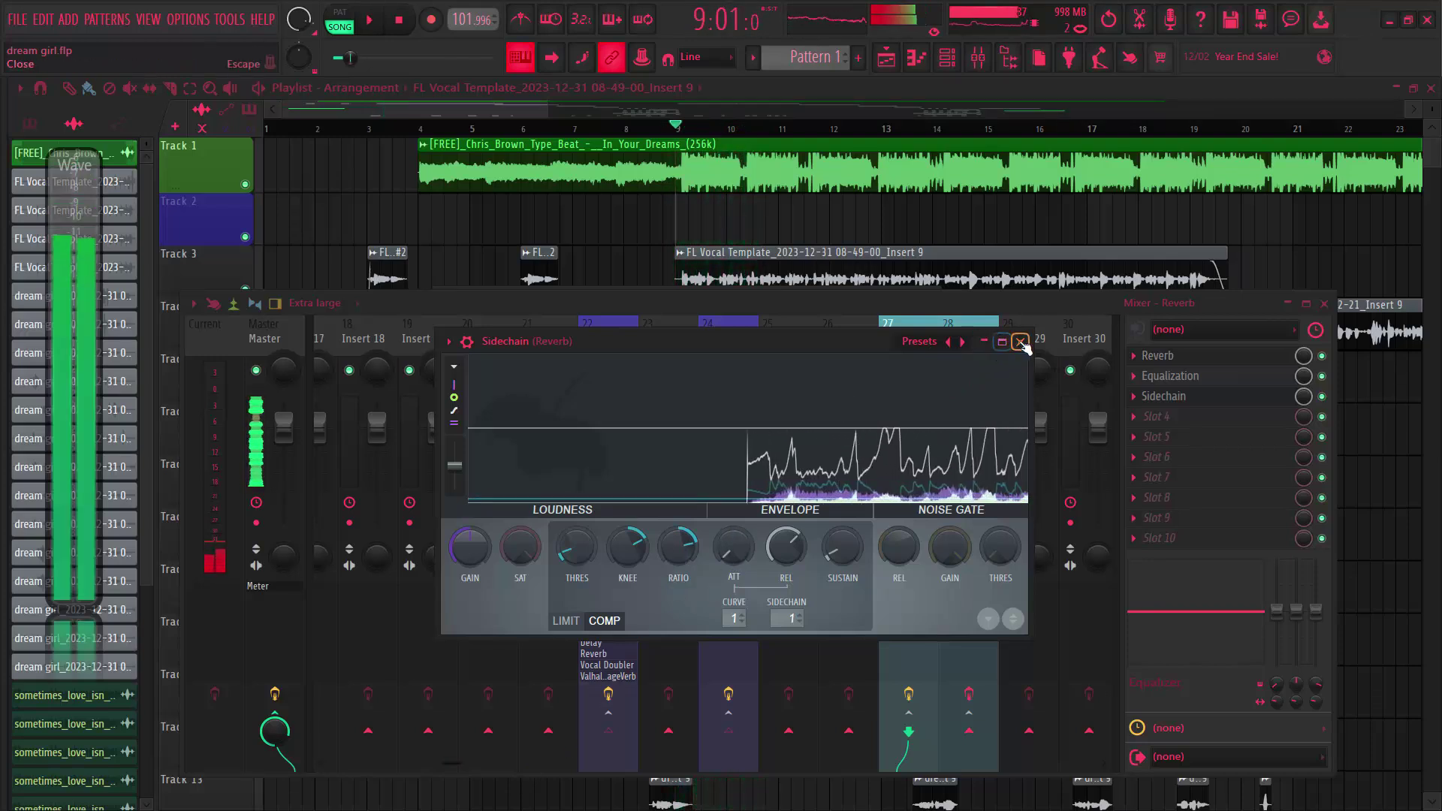
click(1020, 341)
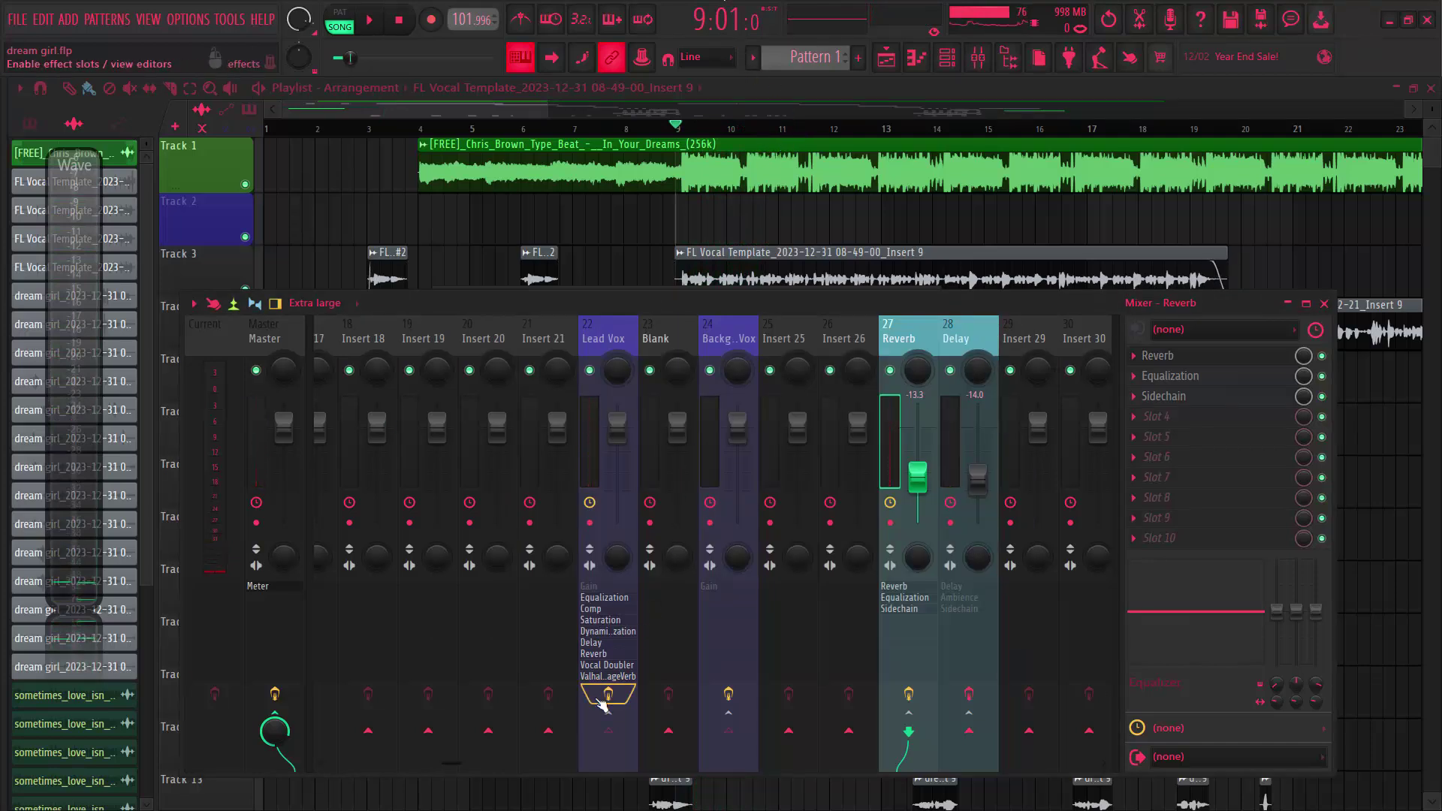
Turn off the Background Vox track's effects and enable those on the Delay track.
click(728, 694)
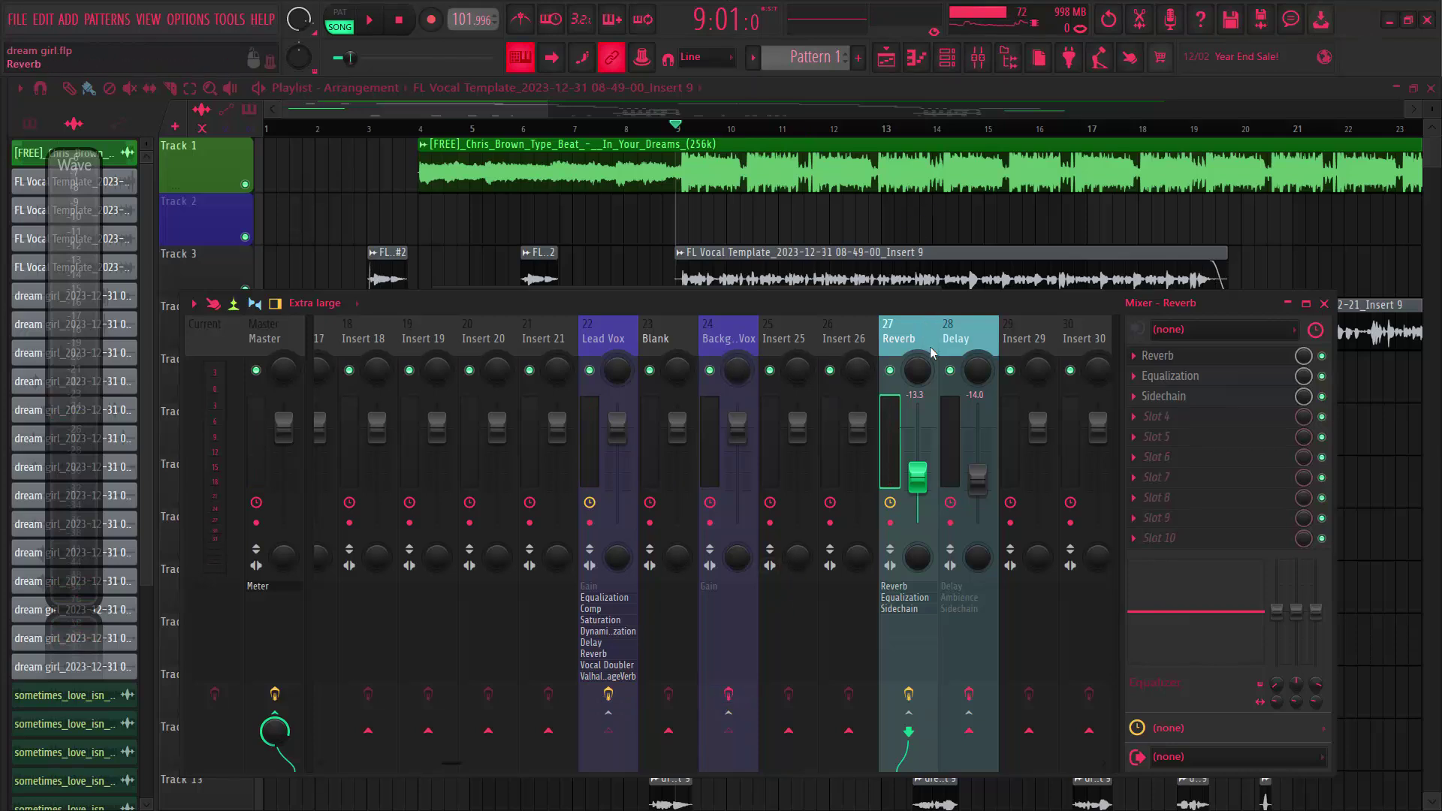
click(967, 344)
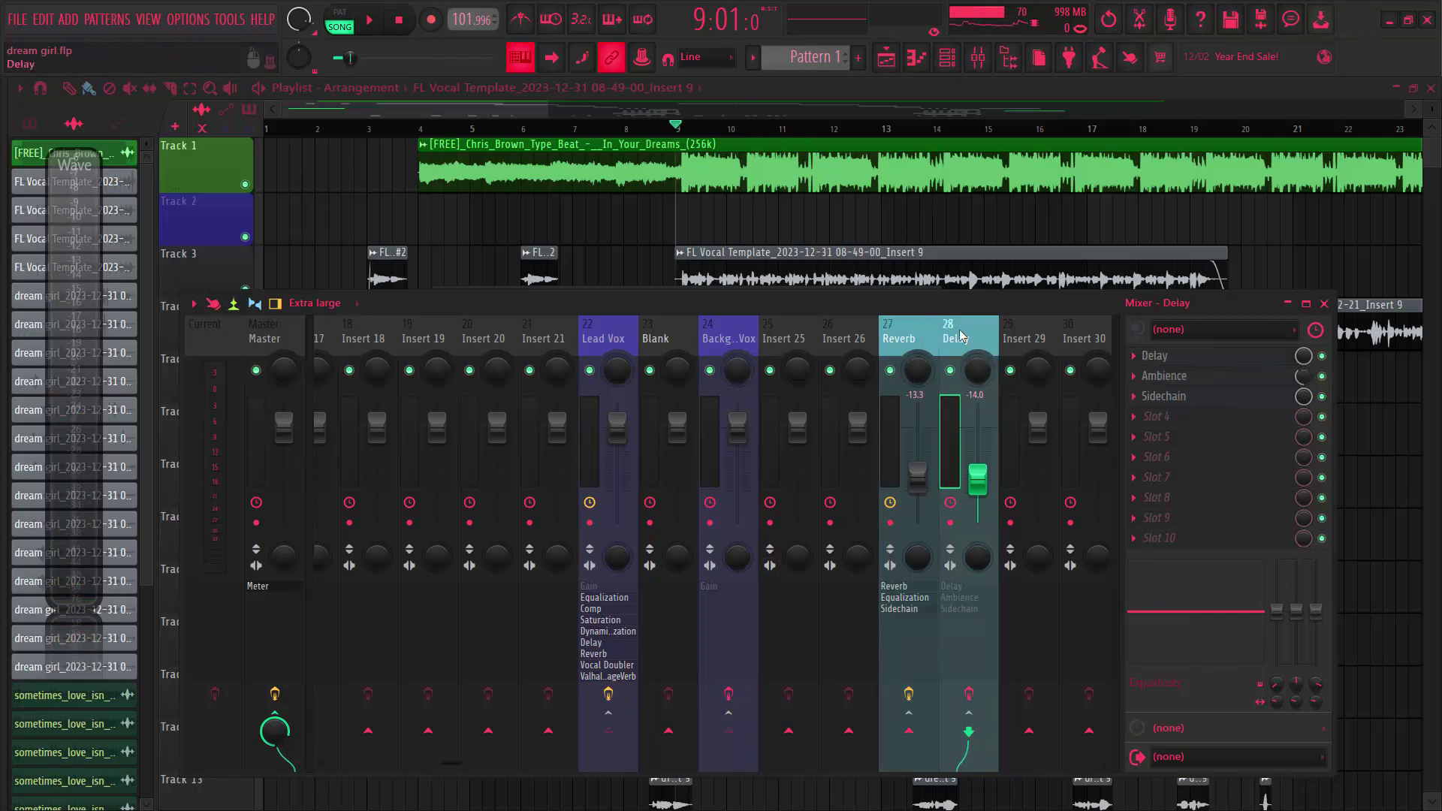
click(969, 692)
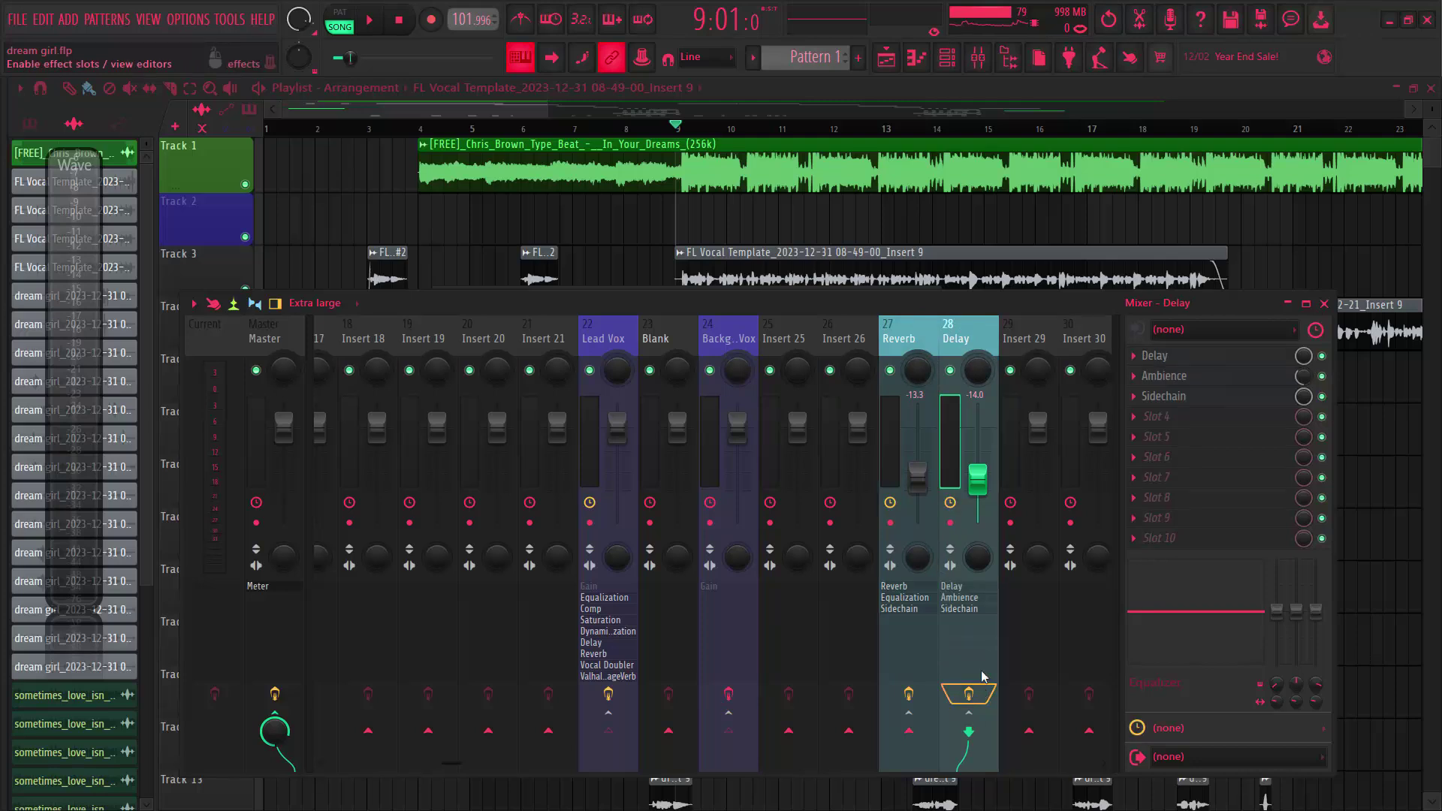
Open the Delay effect on the Delay track and examine its feedback settings and preset time steps.
click(1183, 359)
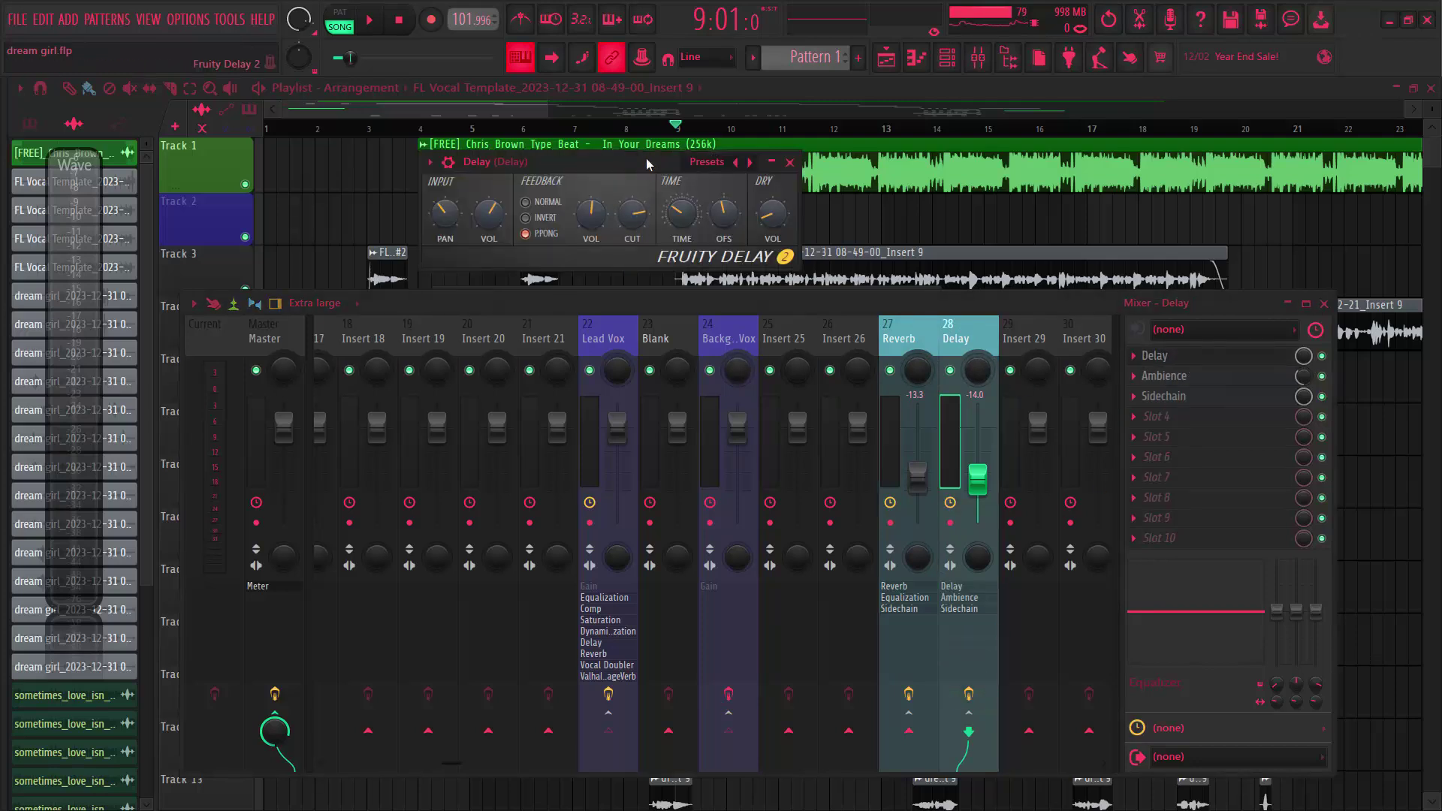
drag(646, 160, 655, 345)
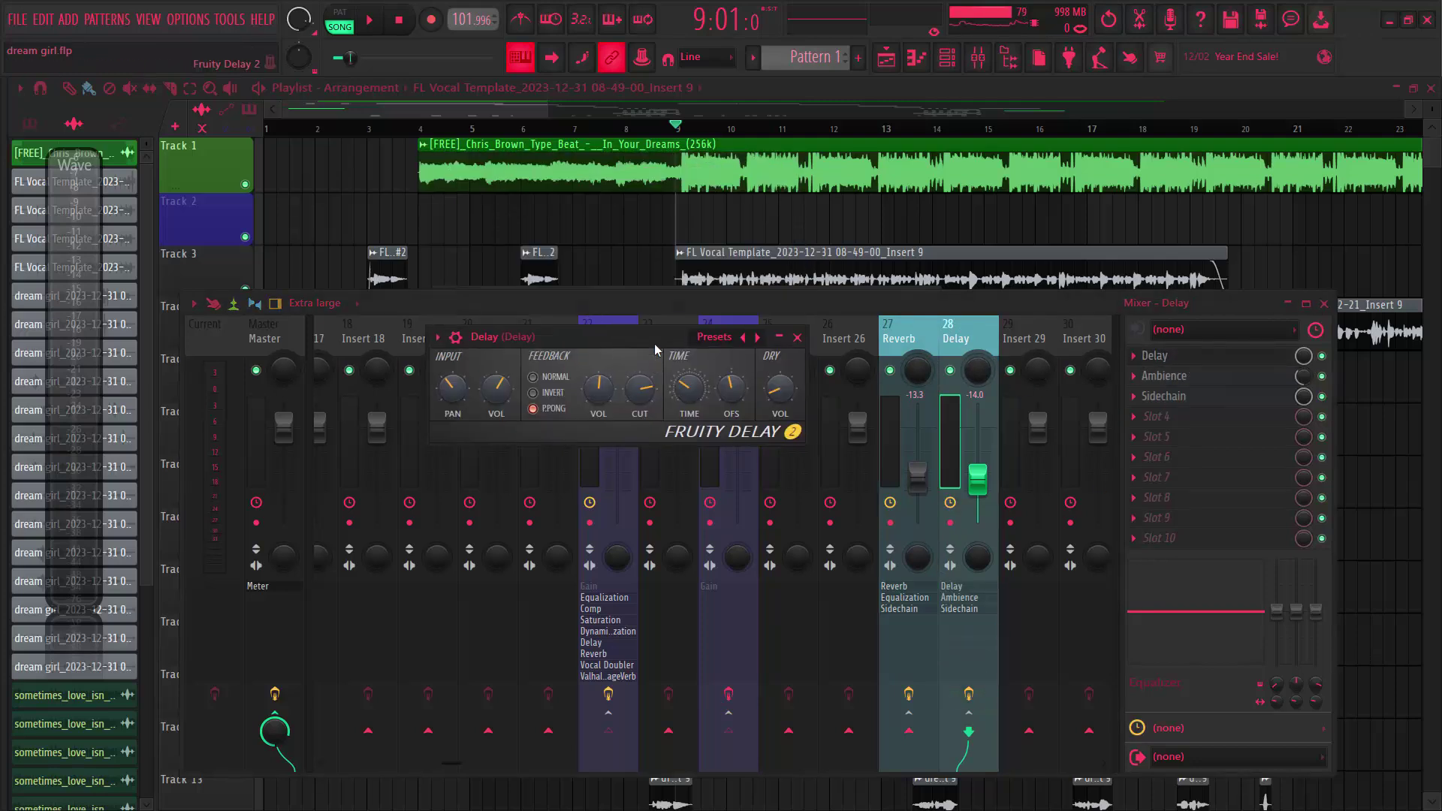
right_click(686, 401)
mouse_move(710, 422)
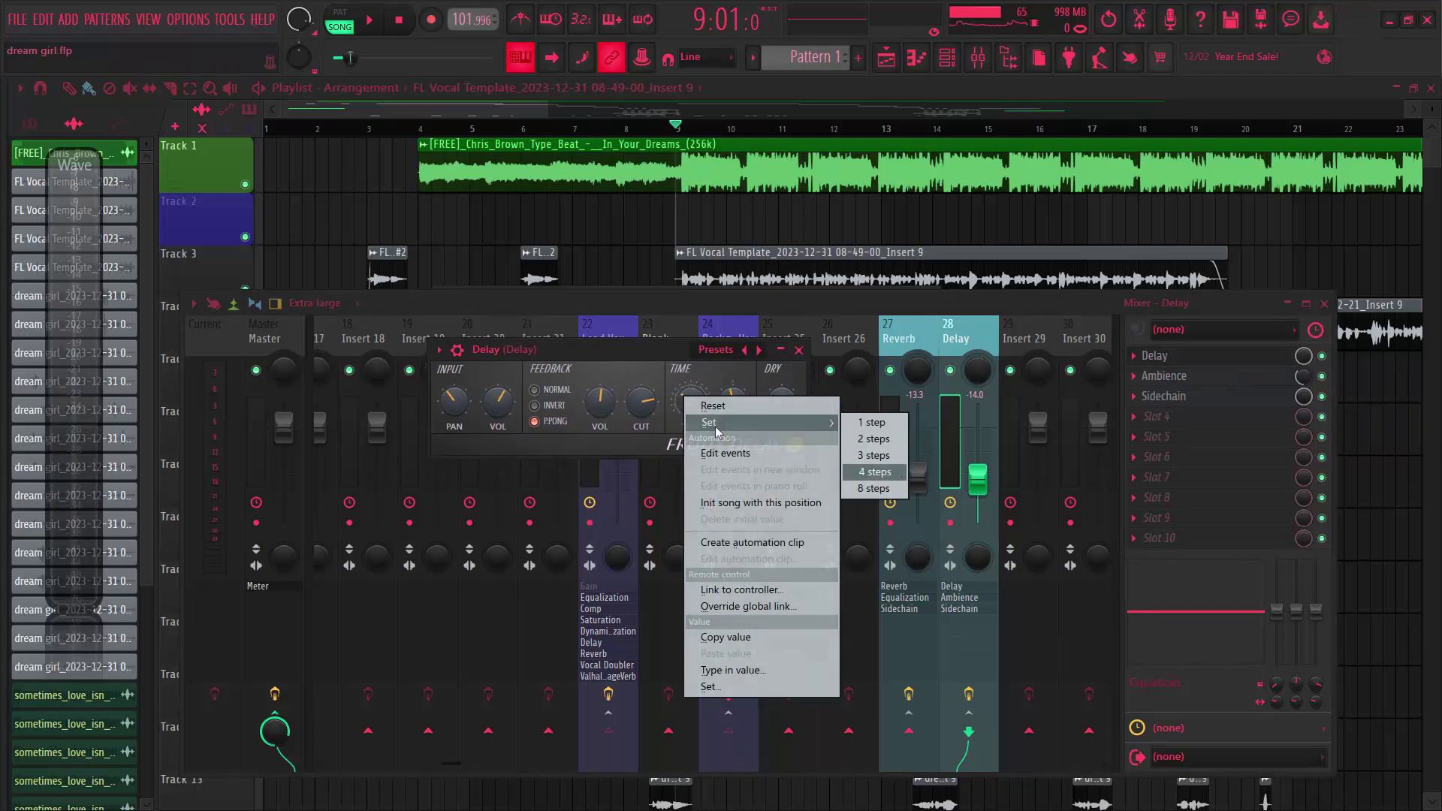
click(736, 393)
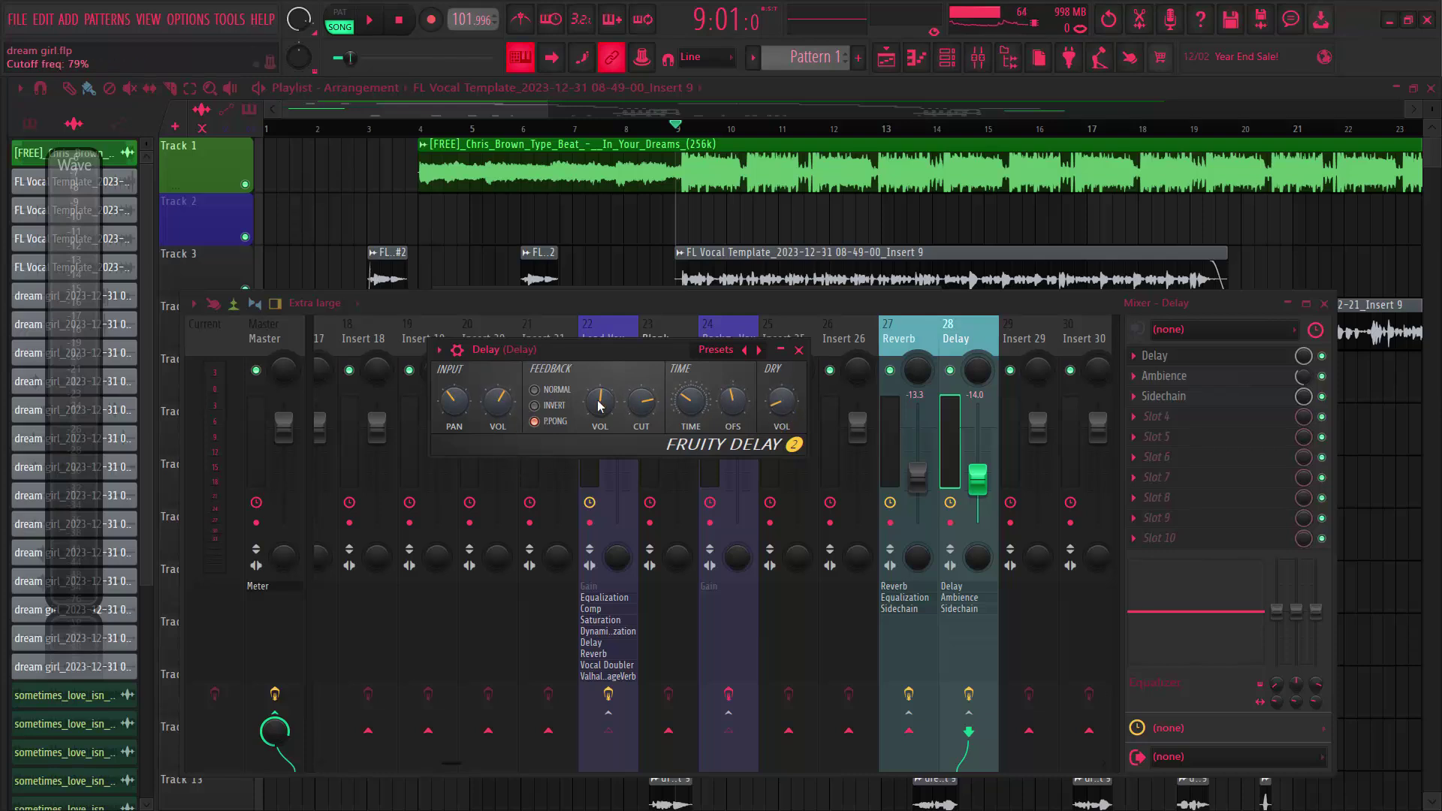
drag(595, 353, 688, 348)
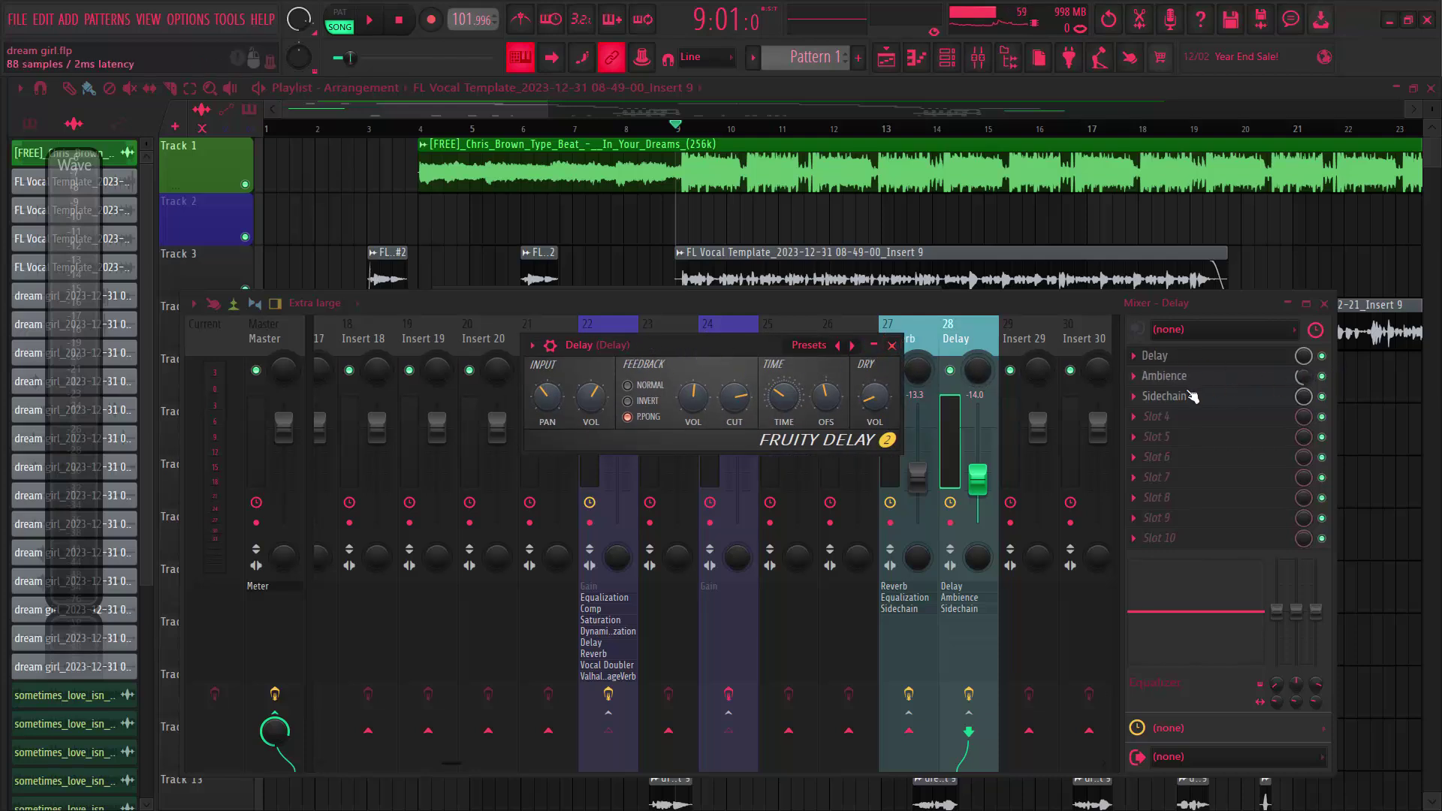
Examine the Ambience reverb settings on the Delay track, and close them.
click(1164, 376)
drag(342, 226, 727, 352)
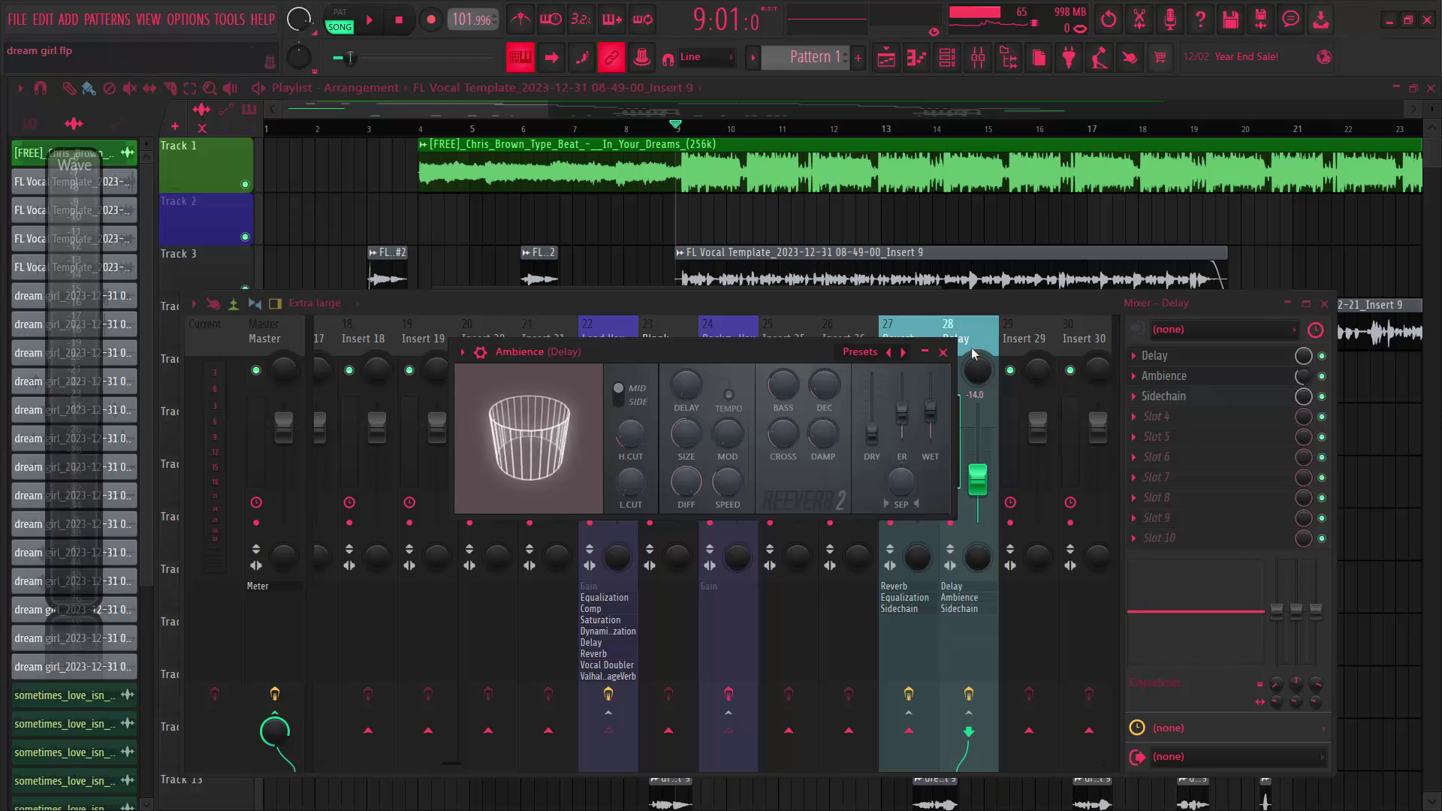
click(941, 353)
Open the Delay track's Sidechain compressor in a small window and choose Lead Vox as its sidechain source.
click(1210, 399)
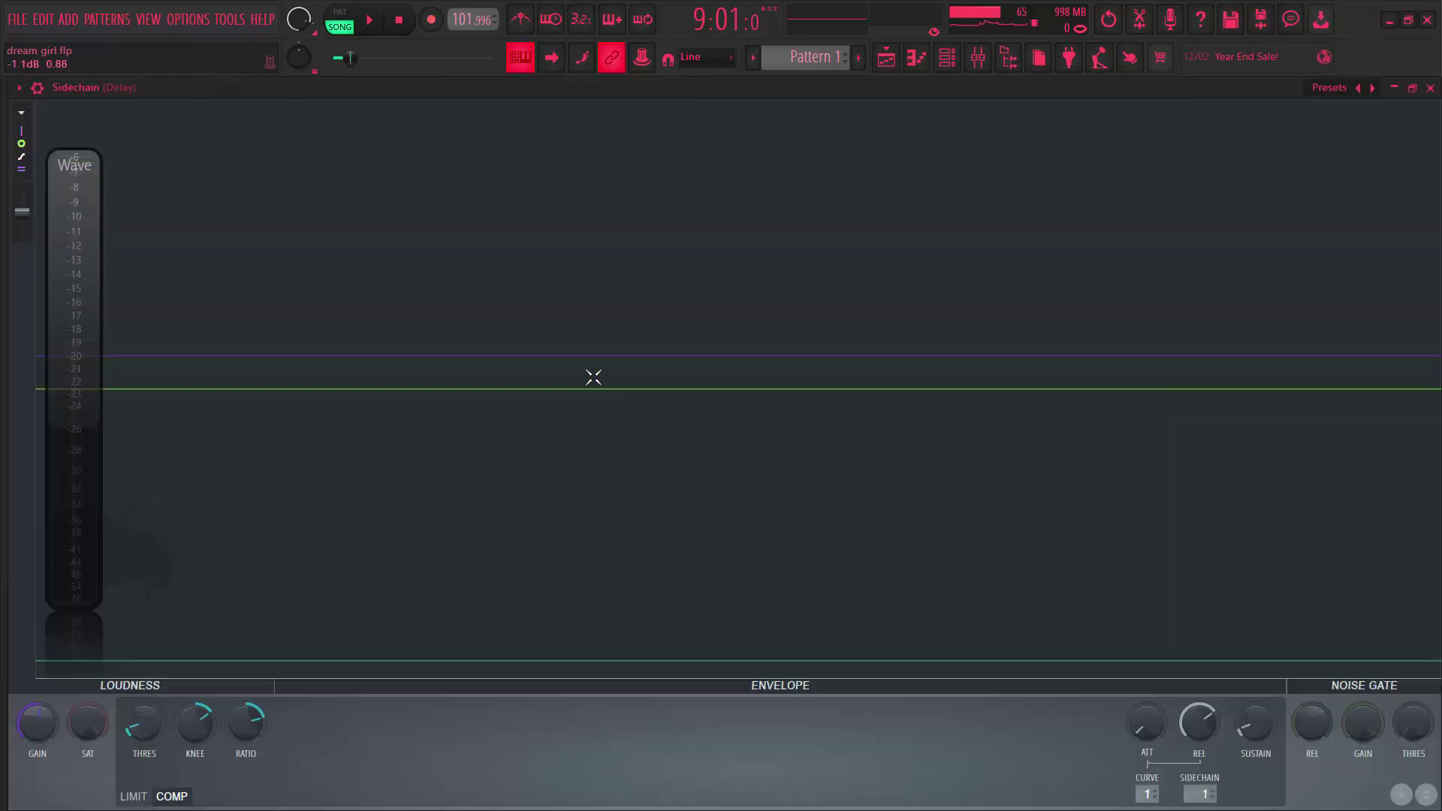
click(1412, 88)
drag(420, 299, 688, 268)
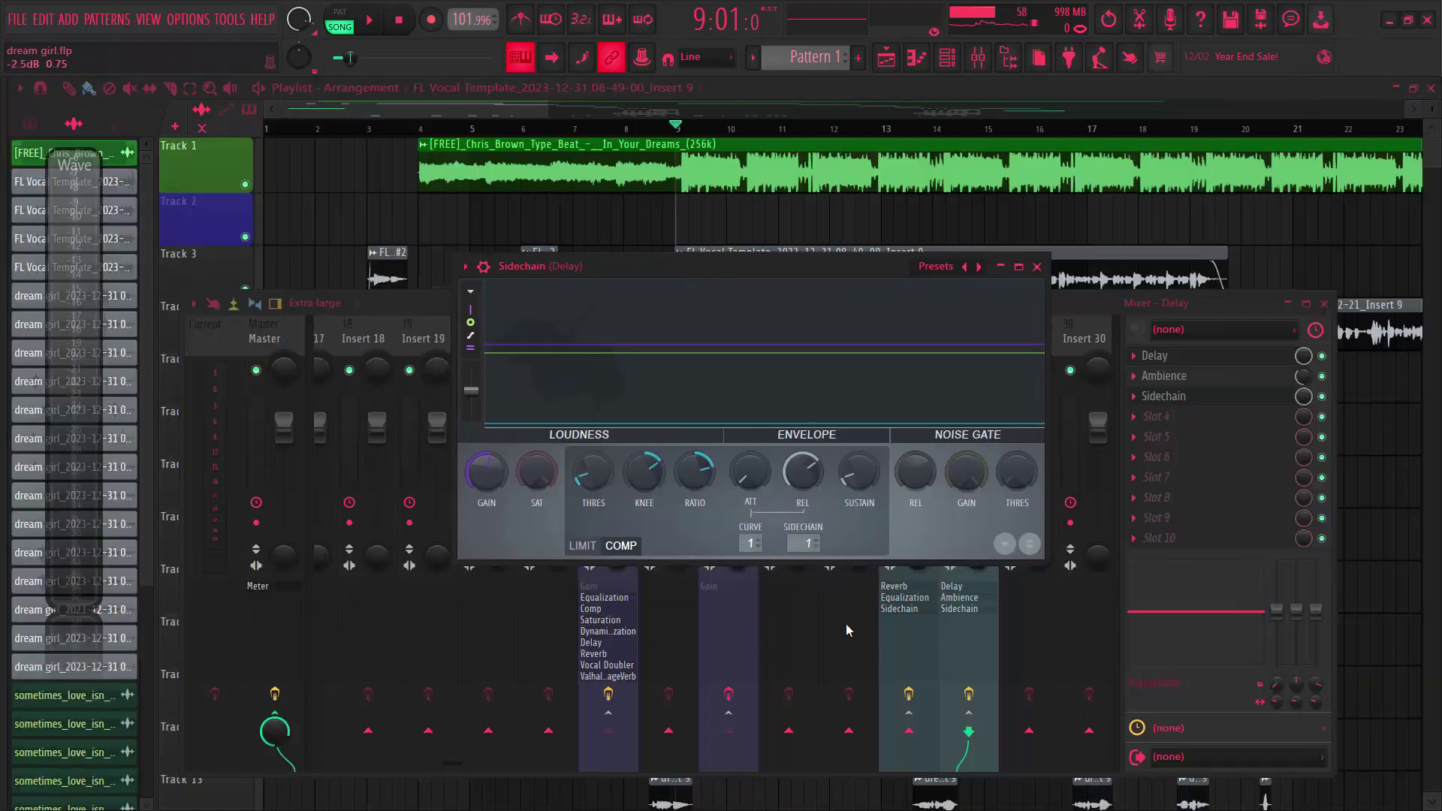
click(801, 542)
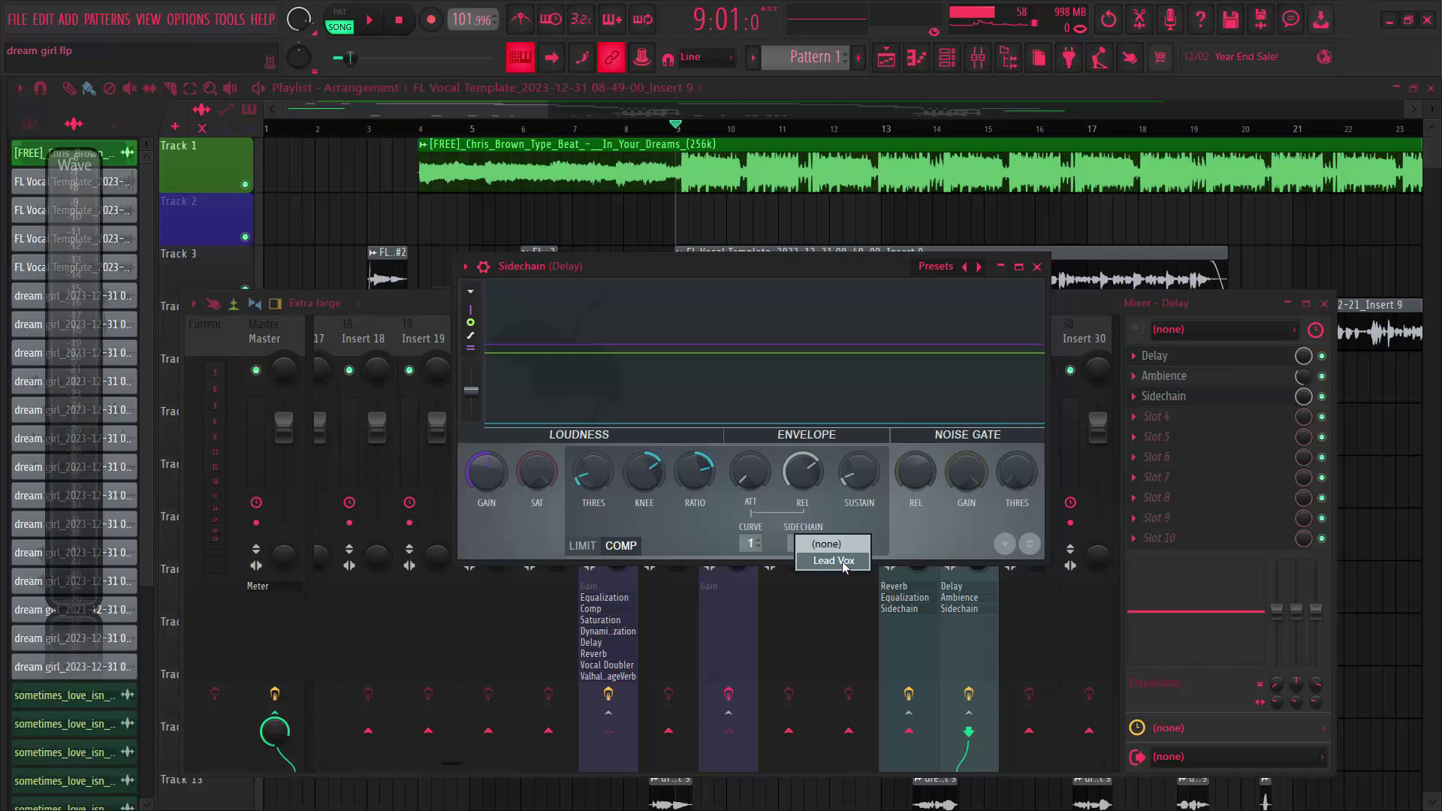
click(843, 562)
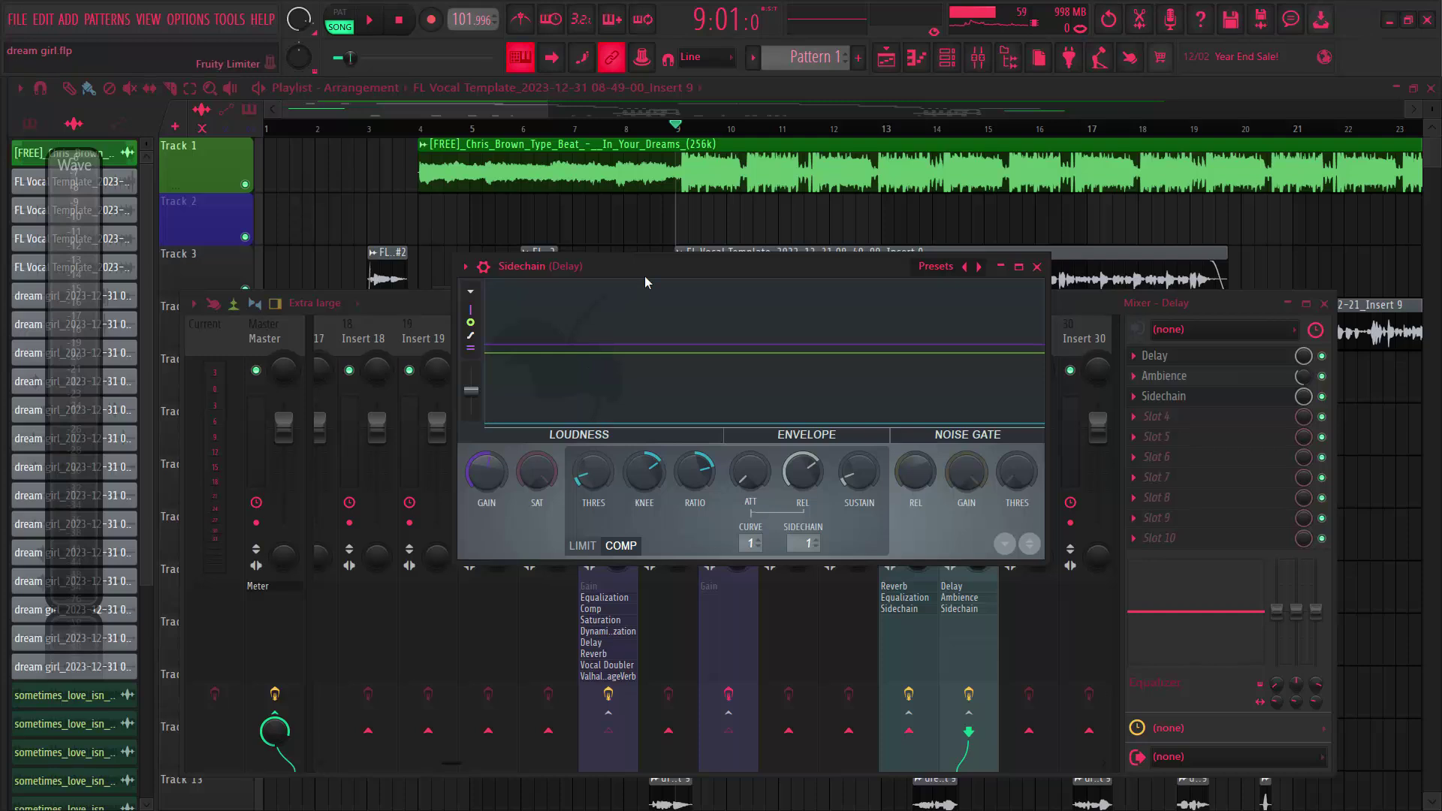
Audition the mix from bar 9 with the Reverb and Delay tracks active, closing Sidechain and bringing the playlist forward.
key(space)
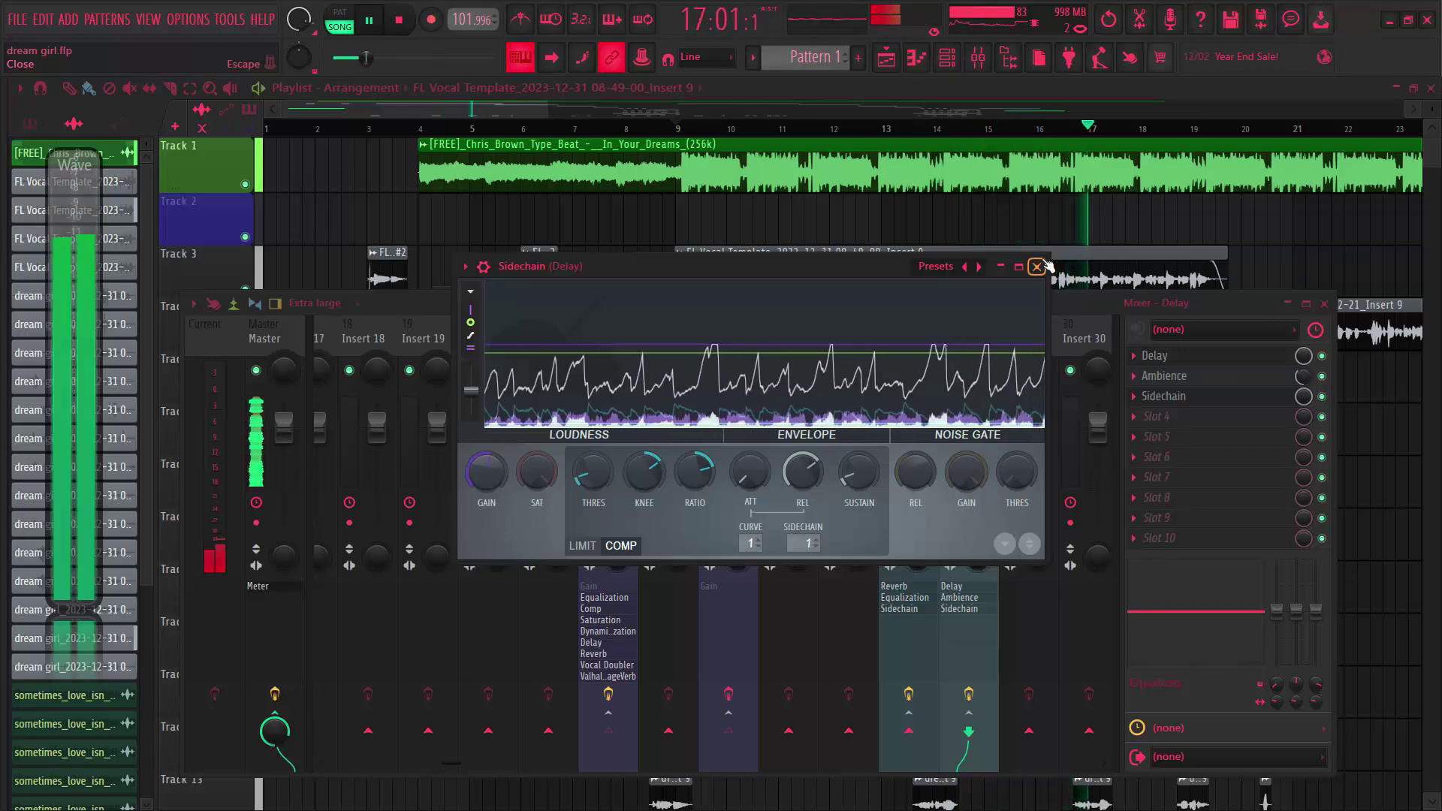
click(1039, 266)
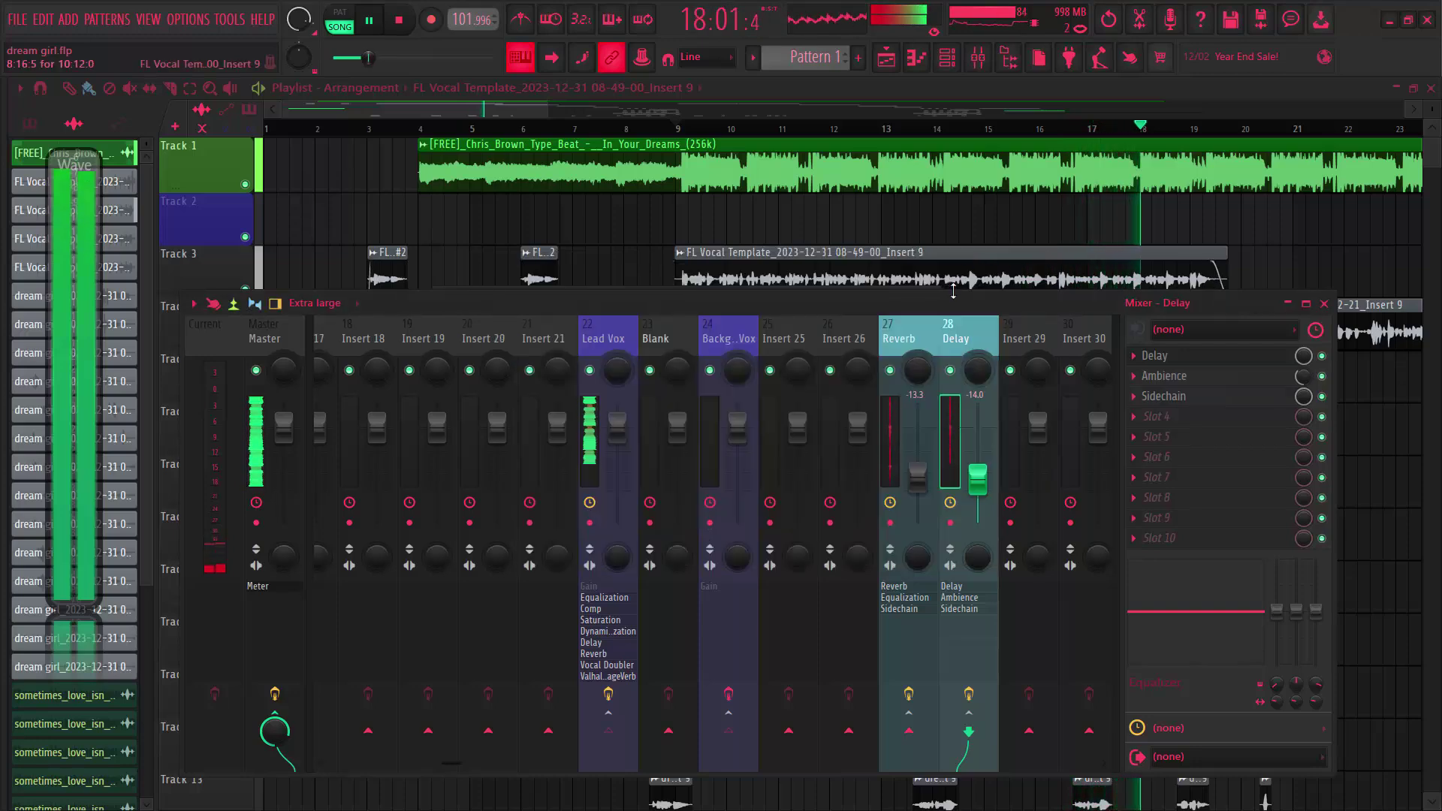
click(750, 87)
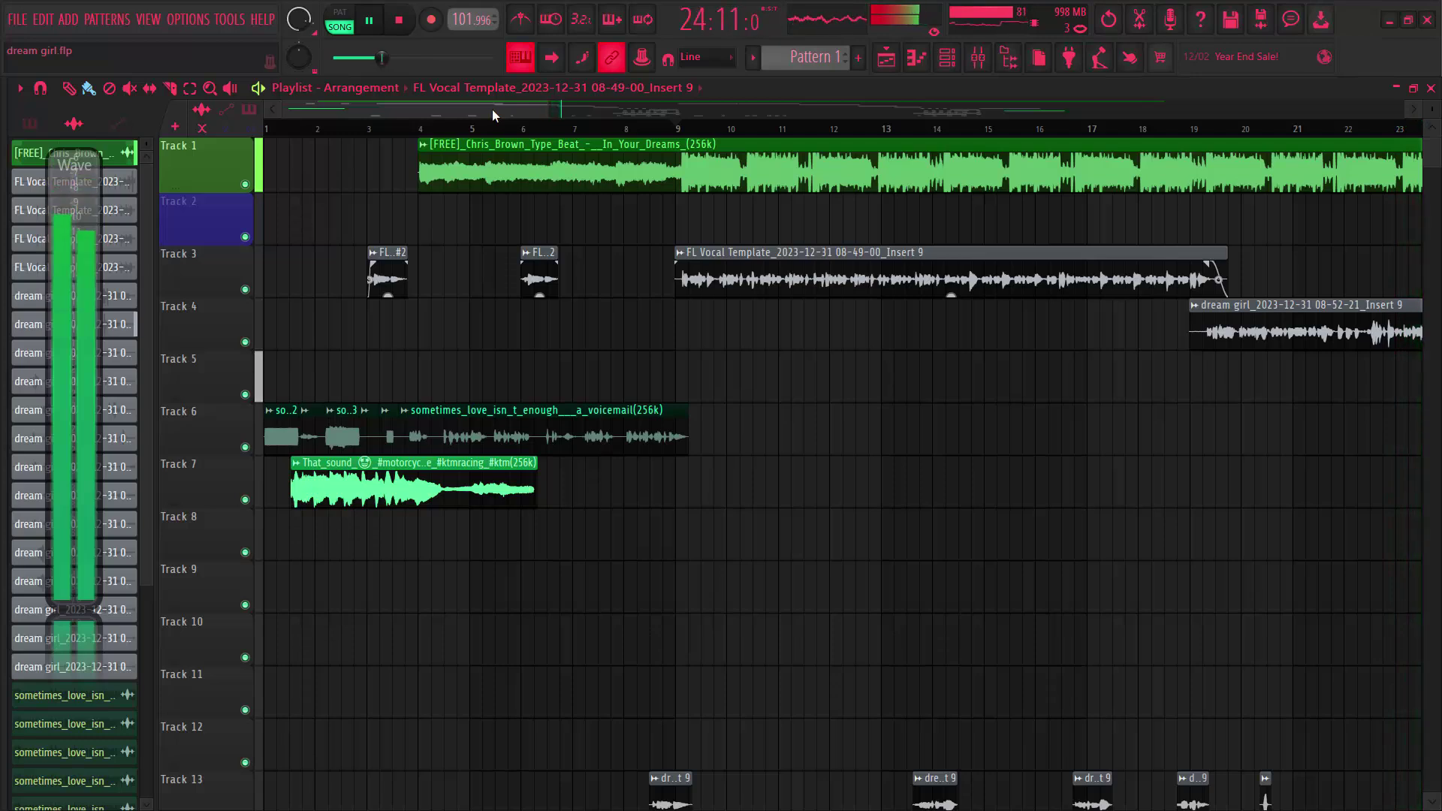
key(space)
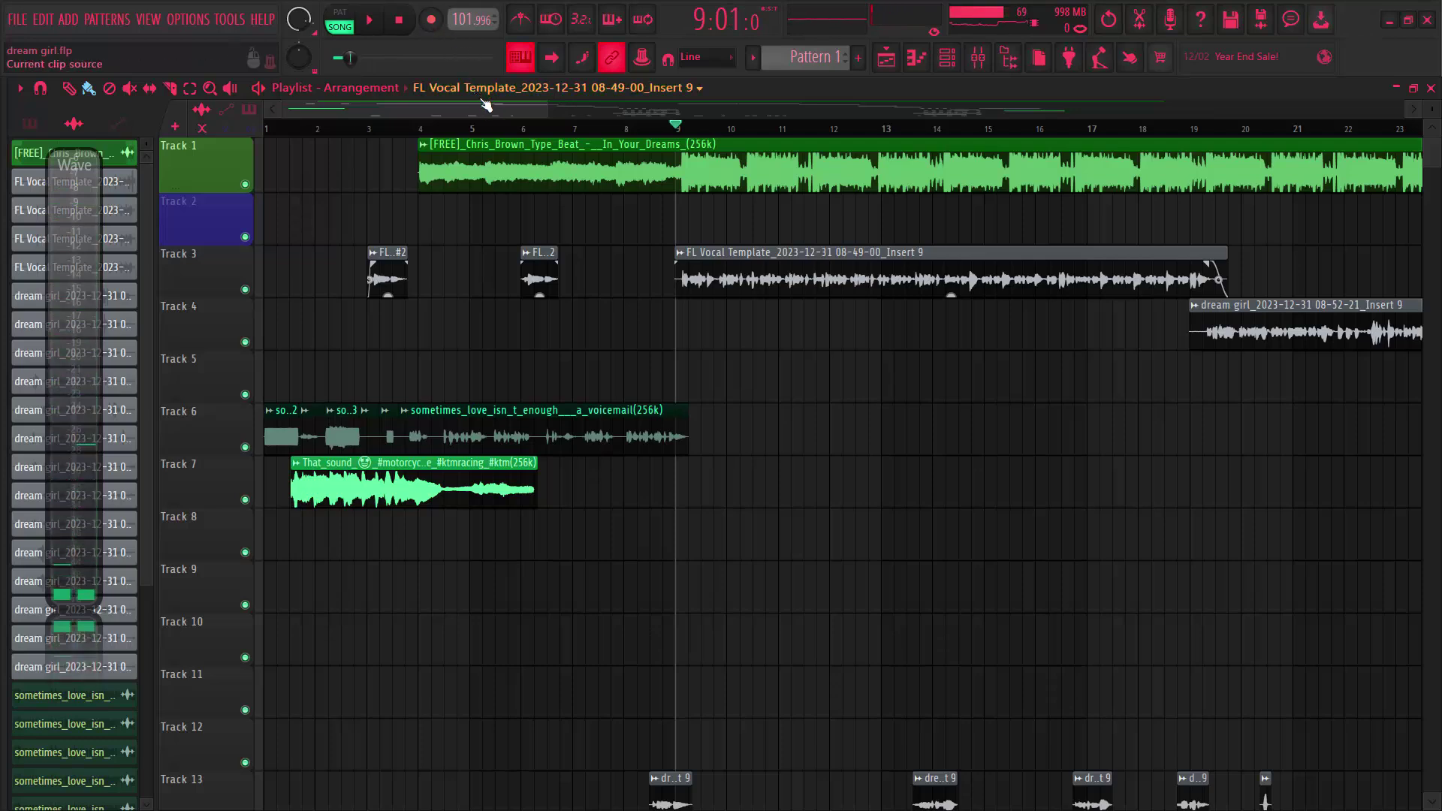
Move the playback position to bar 3 and enable the Backup mixer track's effects, with the vocal track's effects bypassed.
click(371, 134)
click(979, 57)
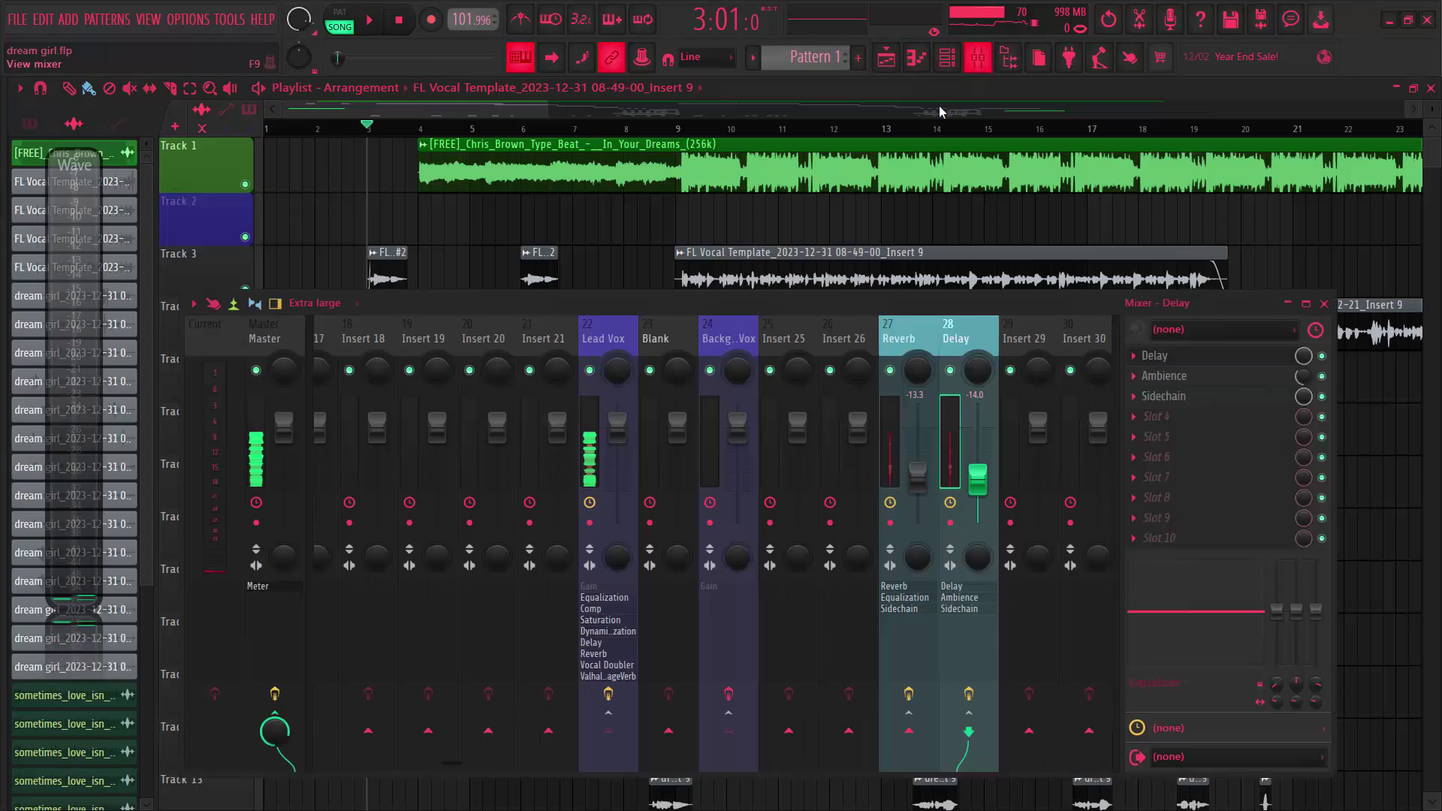
drag(445, 763, 340, 764)
click(464, 695)
click(405, 695)
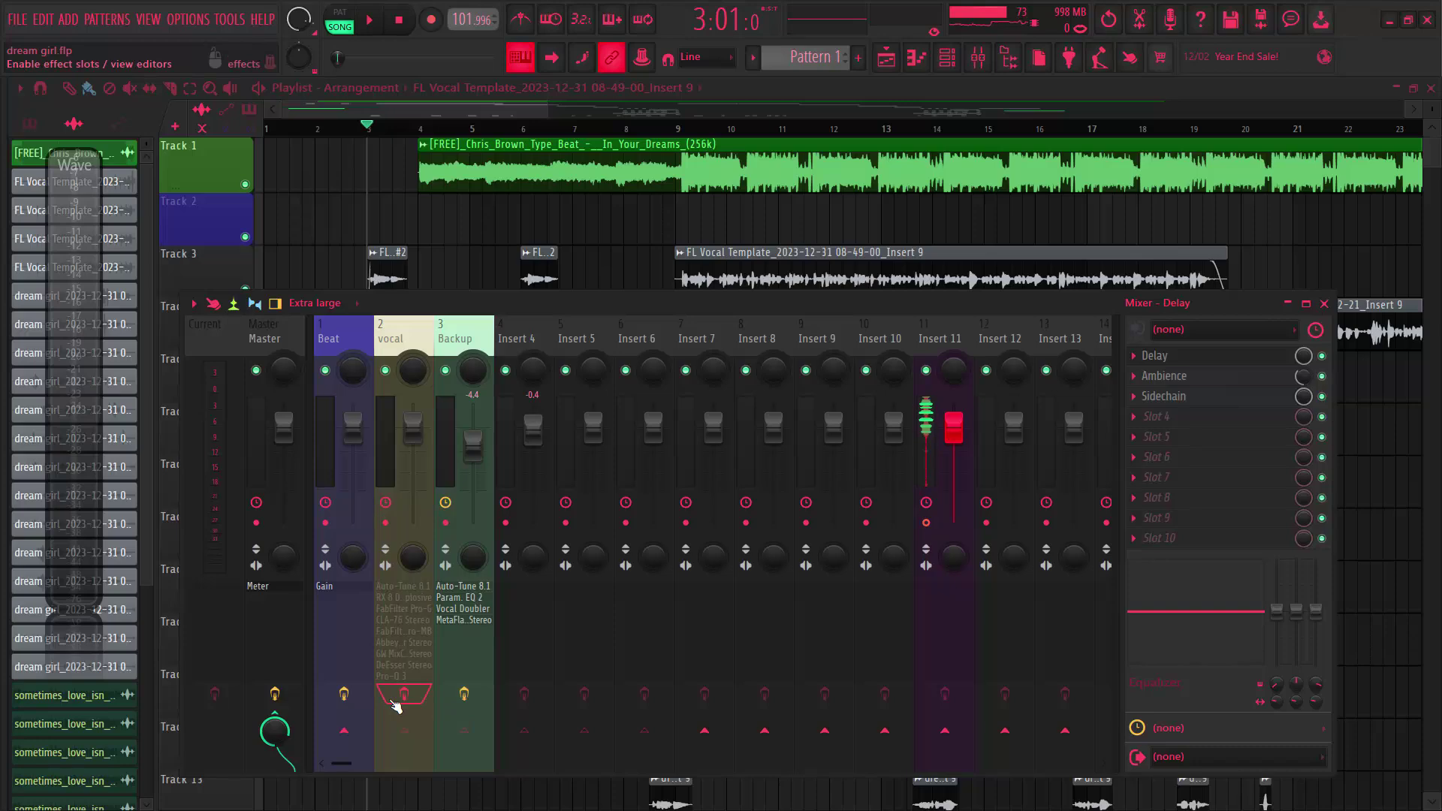
click(790, 87)
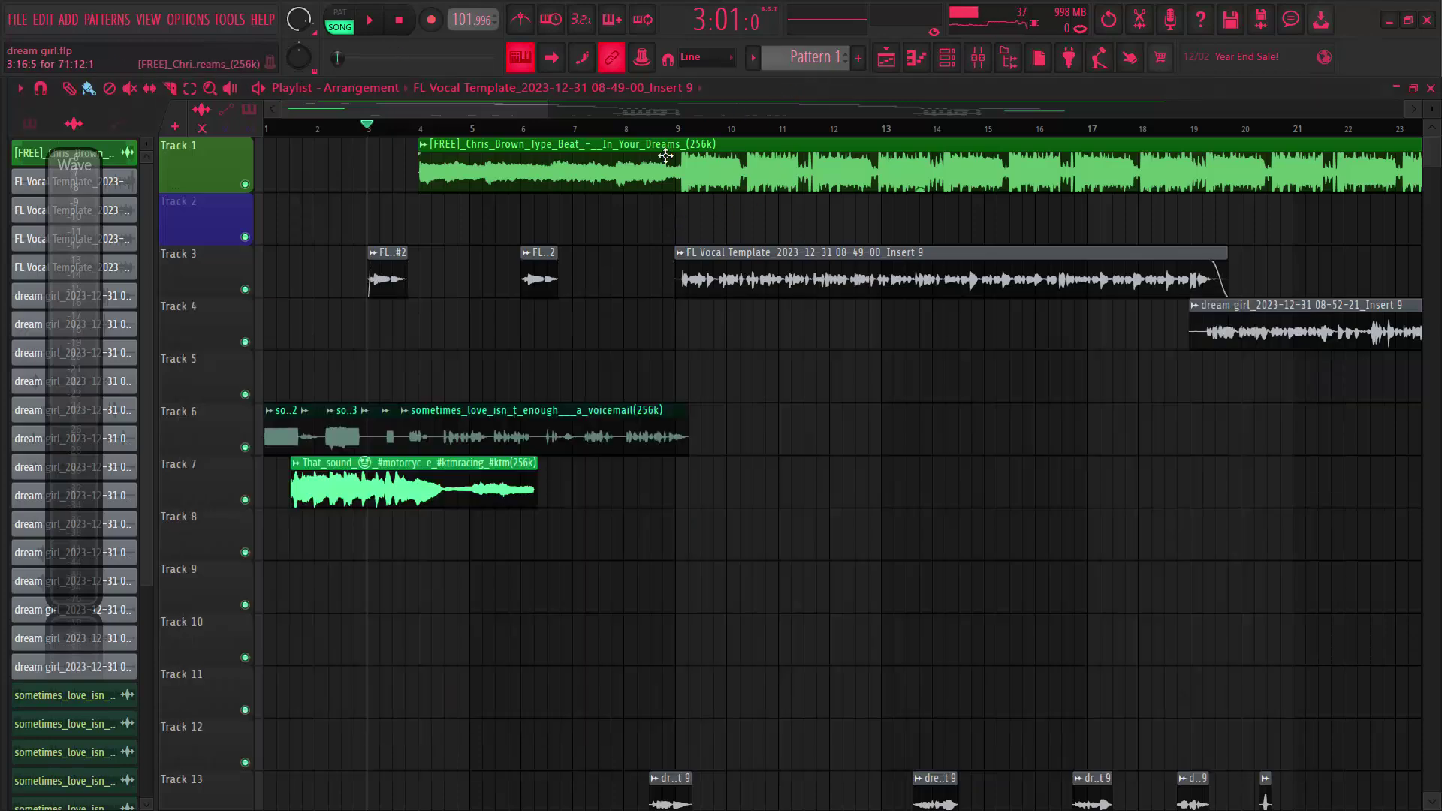
Start a playback check from bar 3, and mute Track 6 and Track 7 in the playlist.
key(space)
key(space)
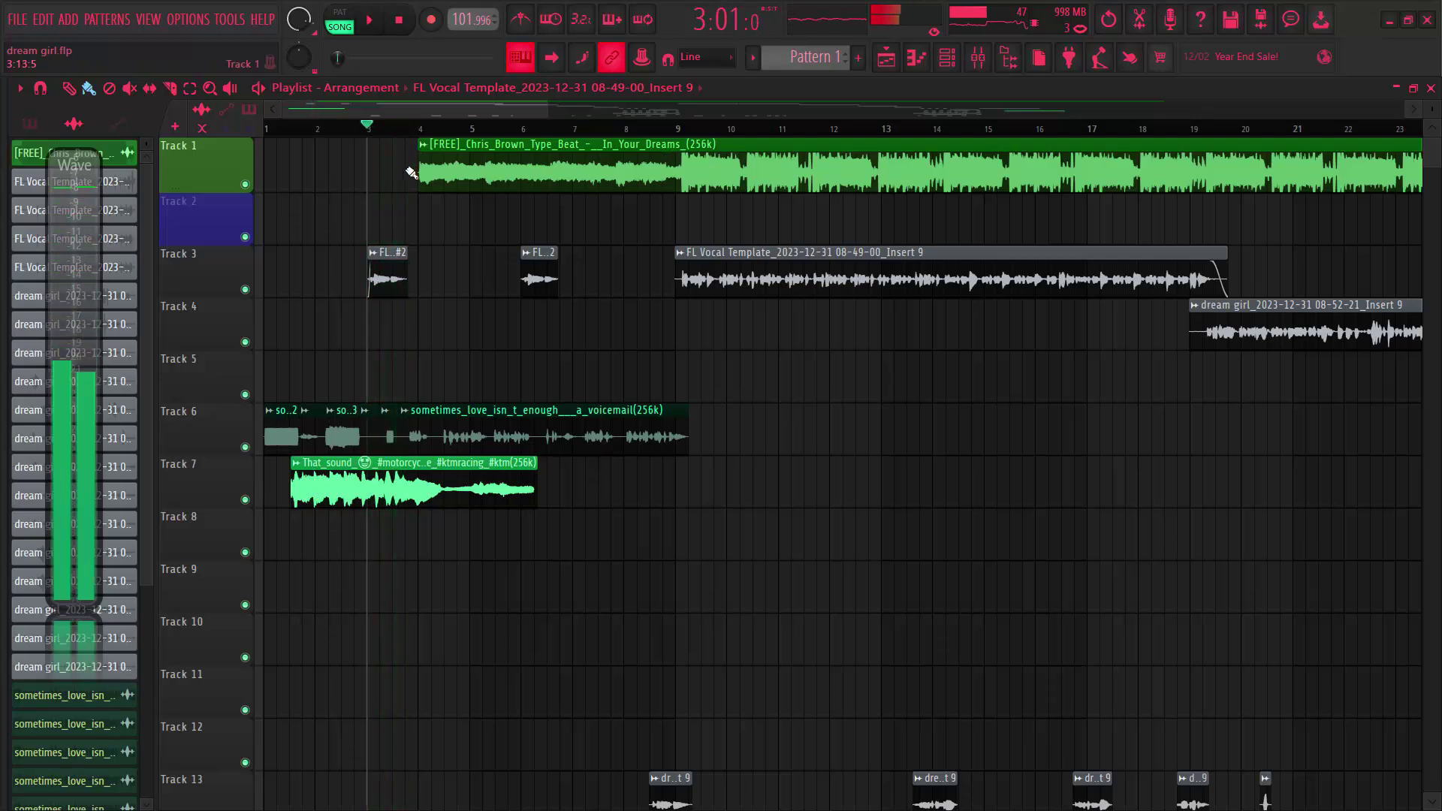
key(space)
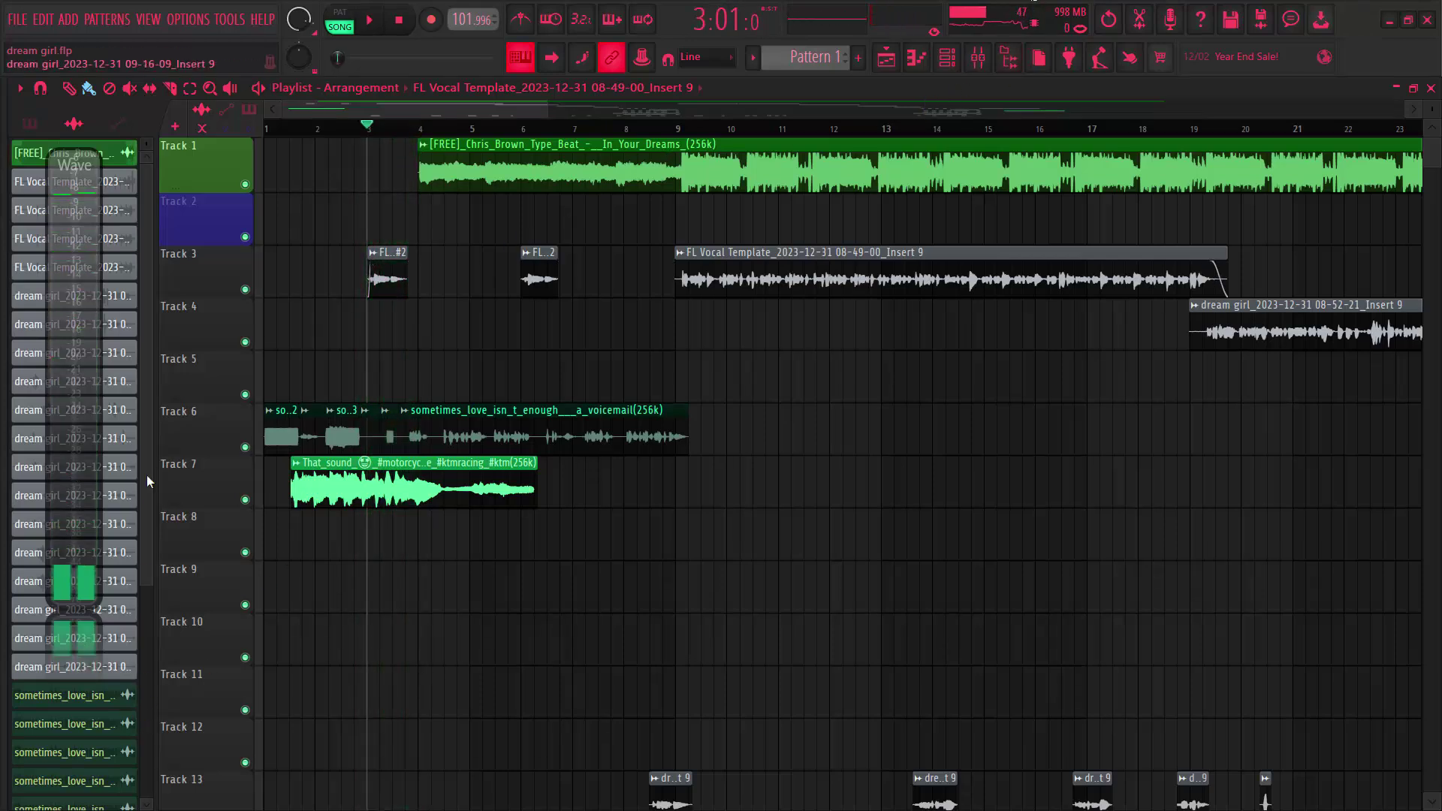
click(239, 447)
click(246, 506)
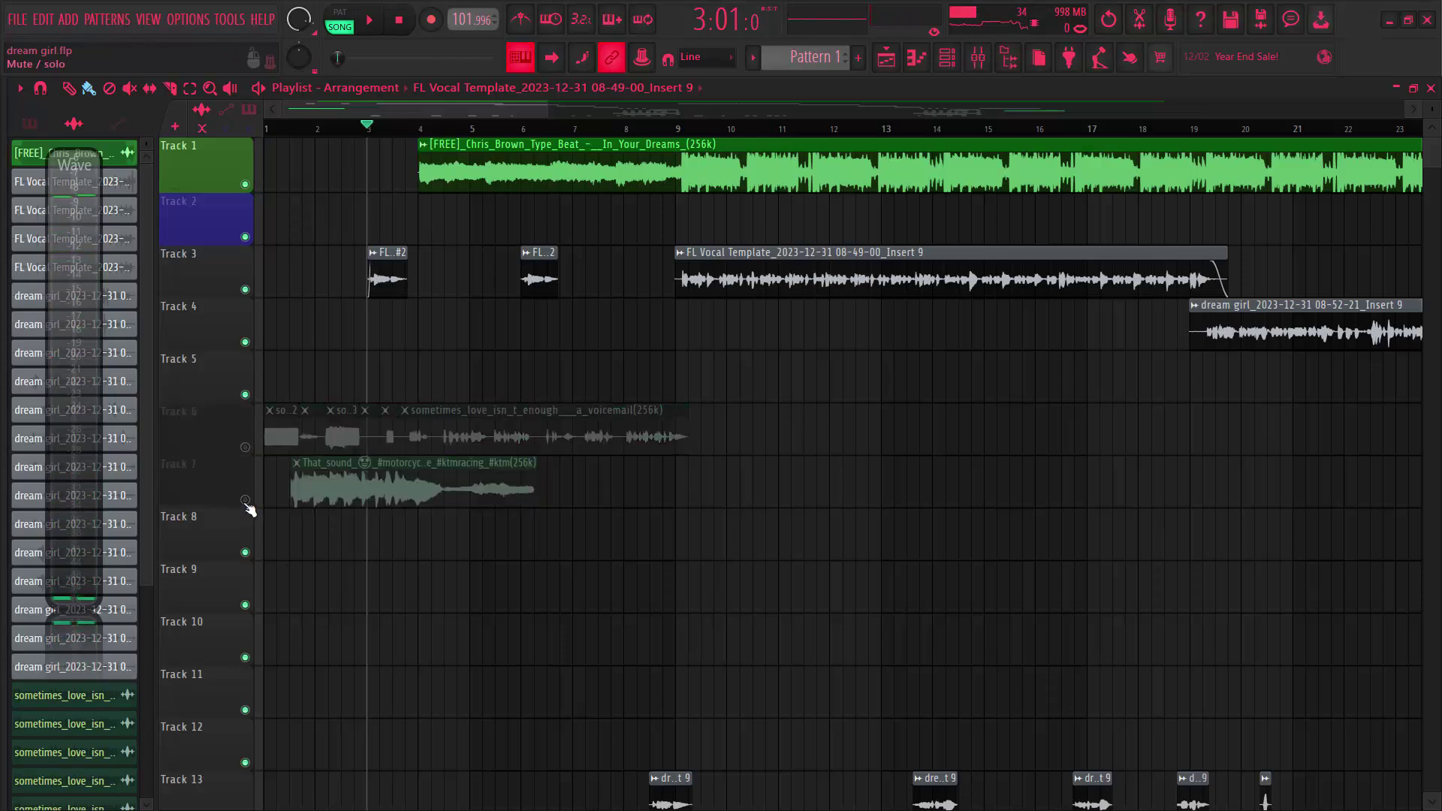
Audition the backup vocal clips on Track 3 from bar 3 with Track 6 and Track 7 muted.
key(space)
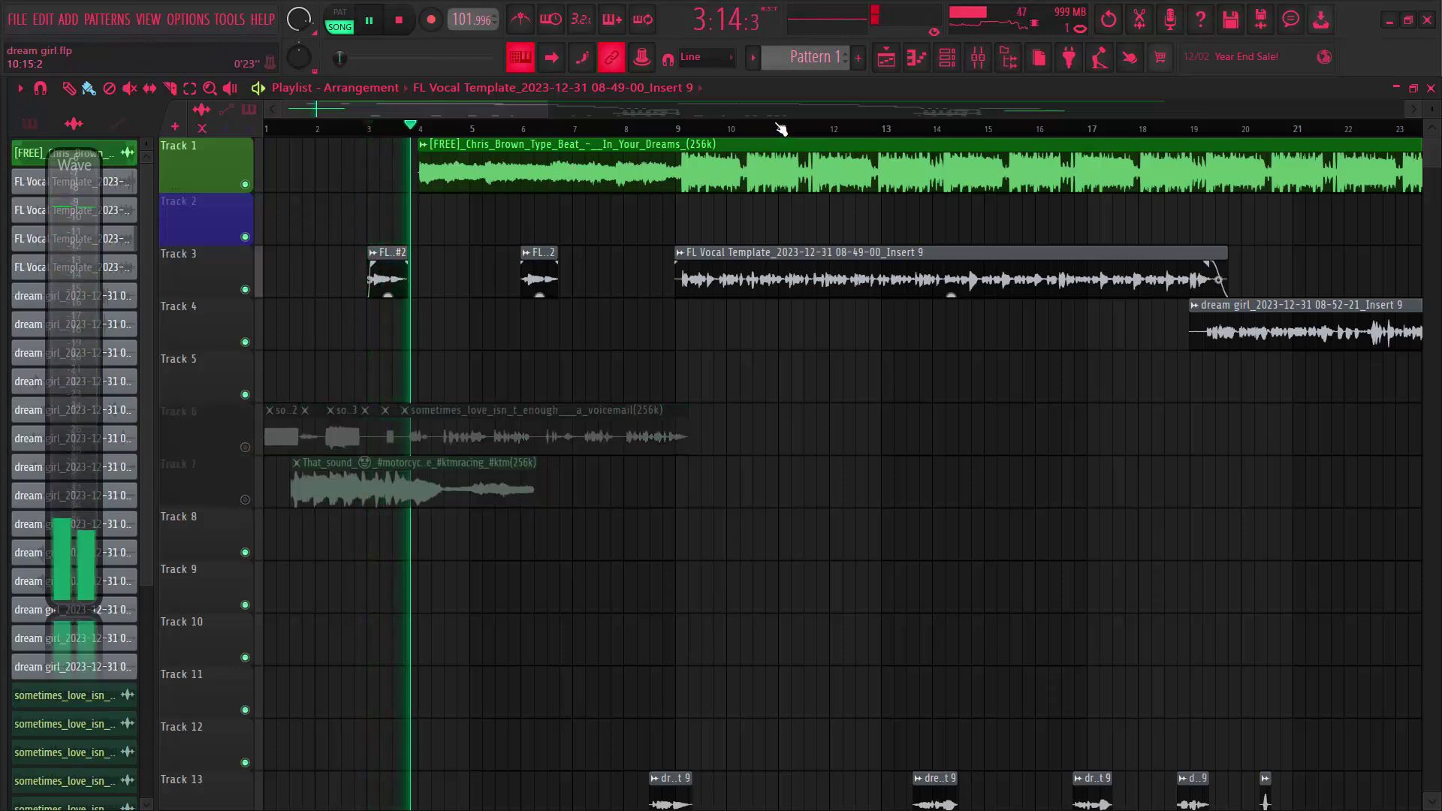
key(space)
key(space)
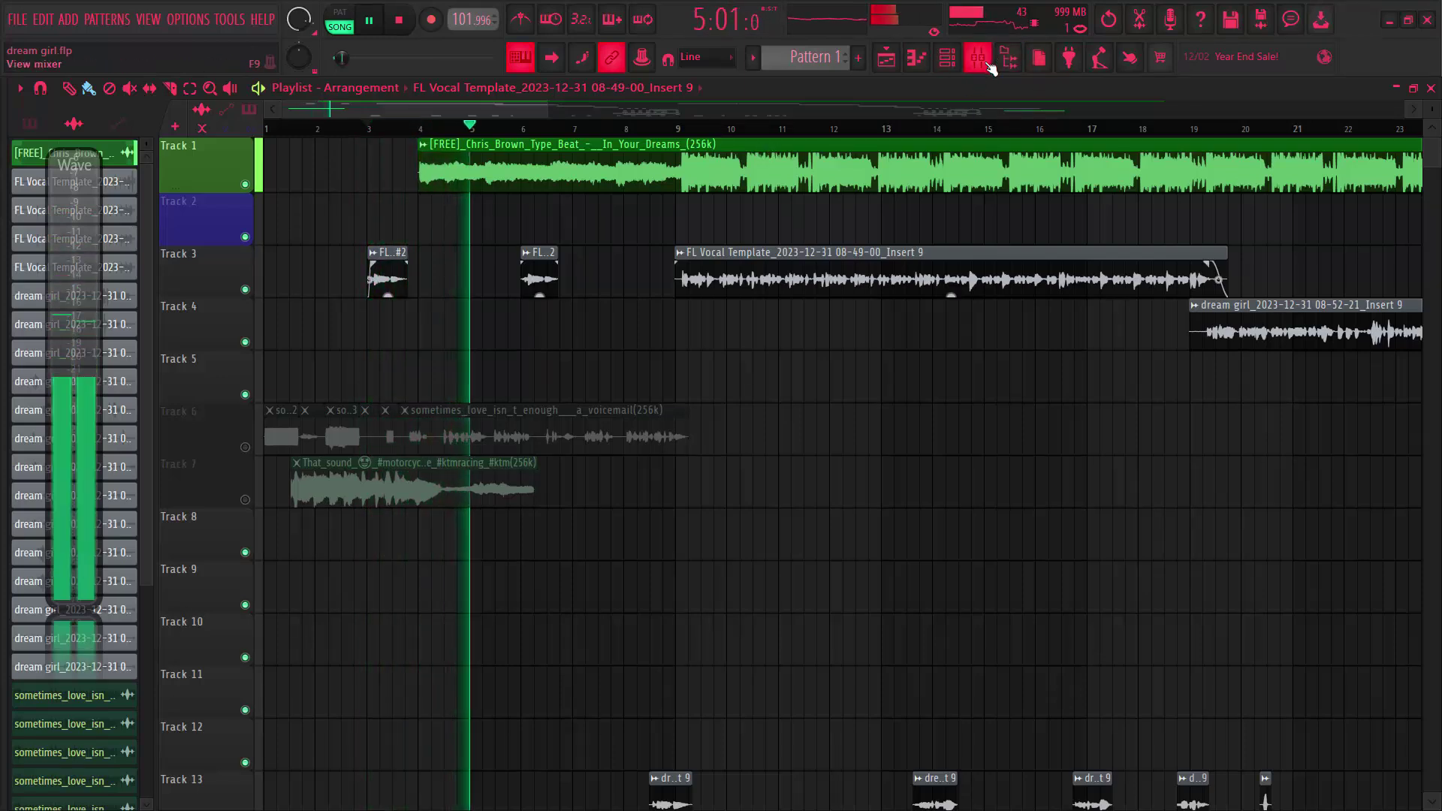
key(space)
key(space)
key(space)
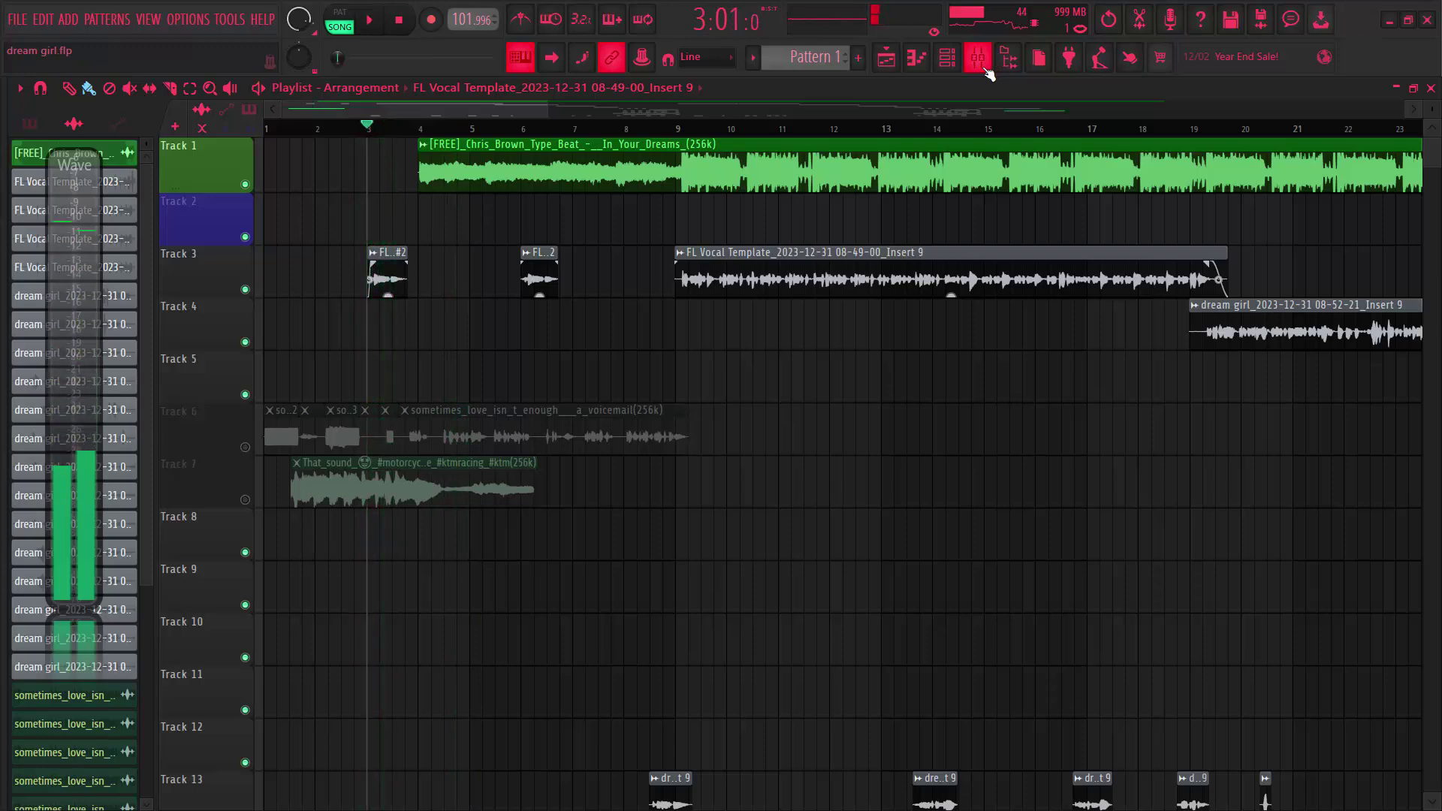
Select the Backup mixer track, examine its Auto-Tune 8.1 key, scale and retune settings, and close the plugin.
click(978, 57)
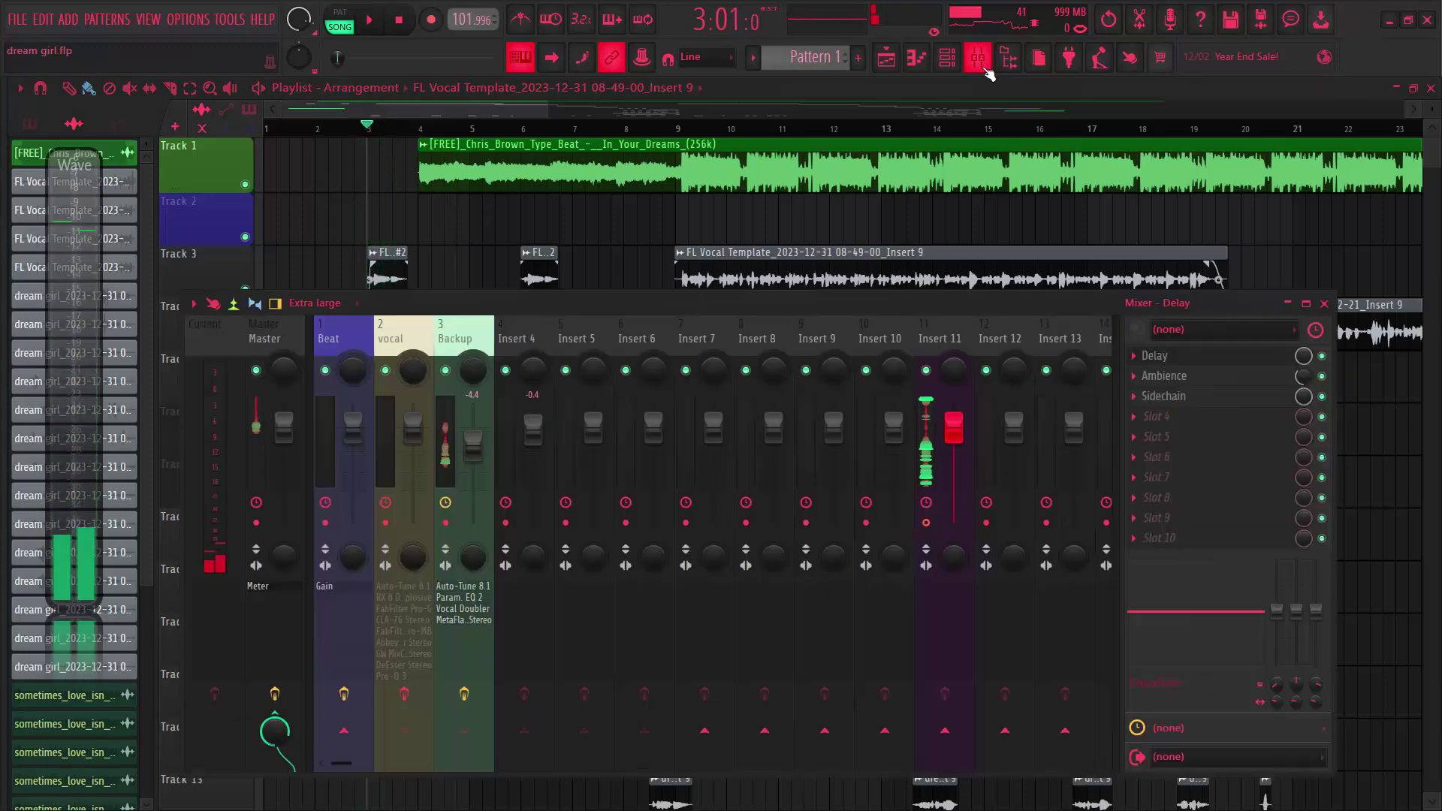
click(459, 339)
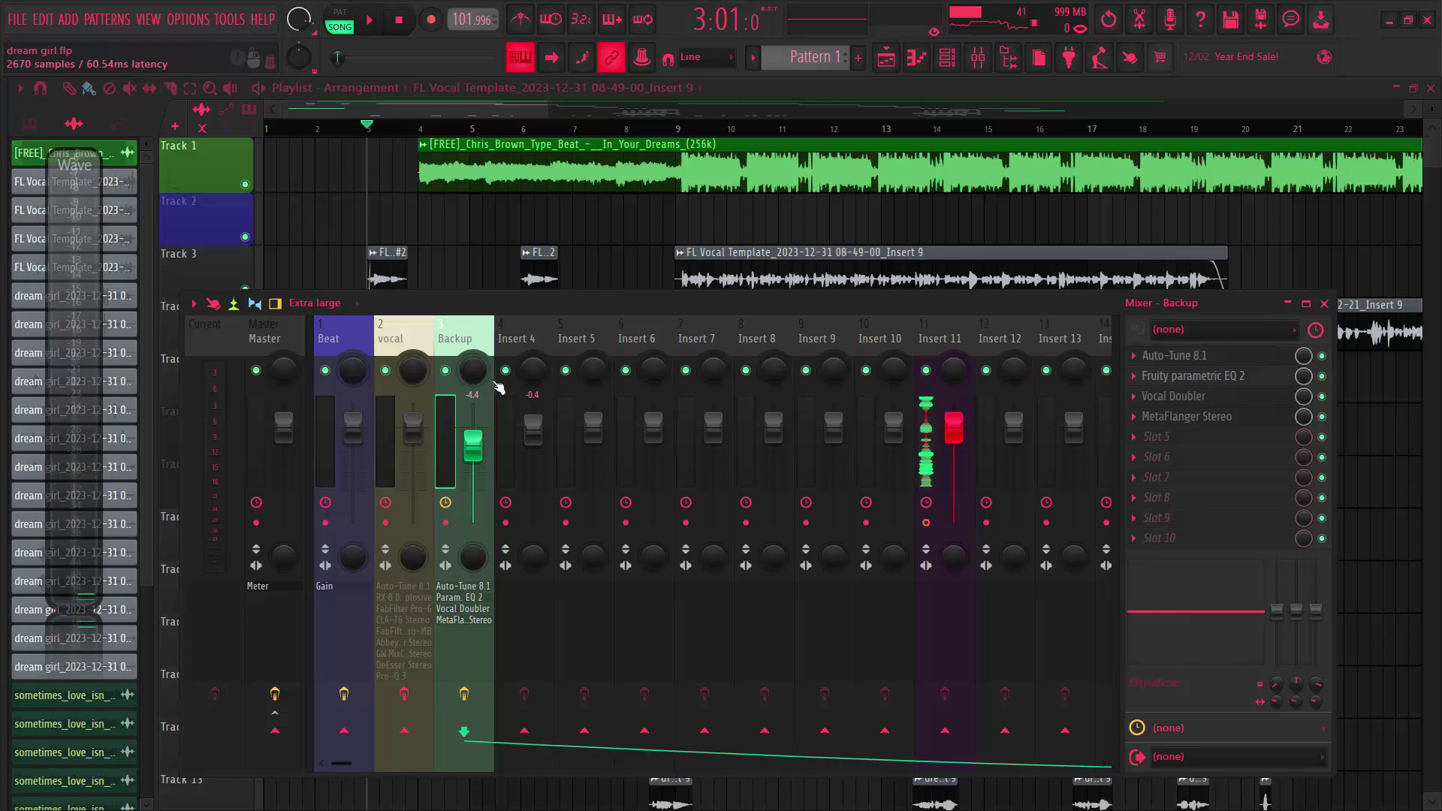
drag(427, 181, 647, 191)
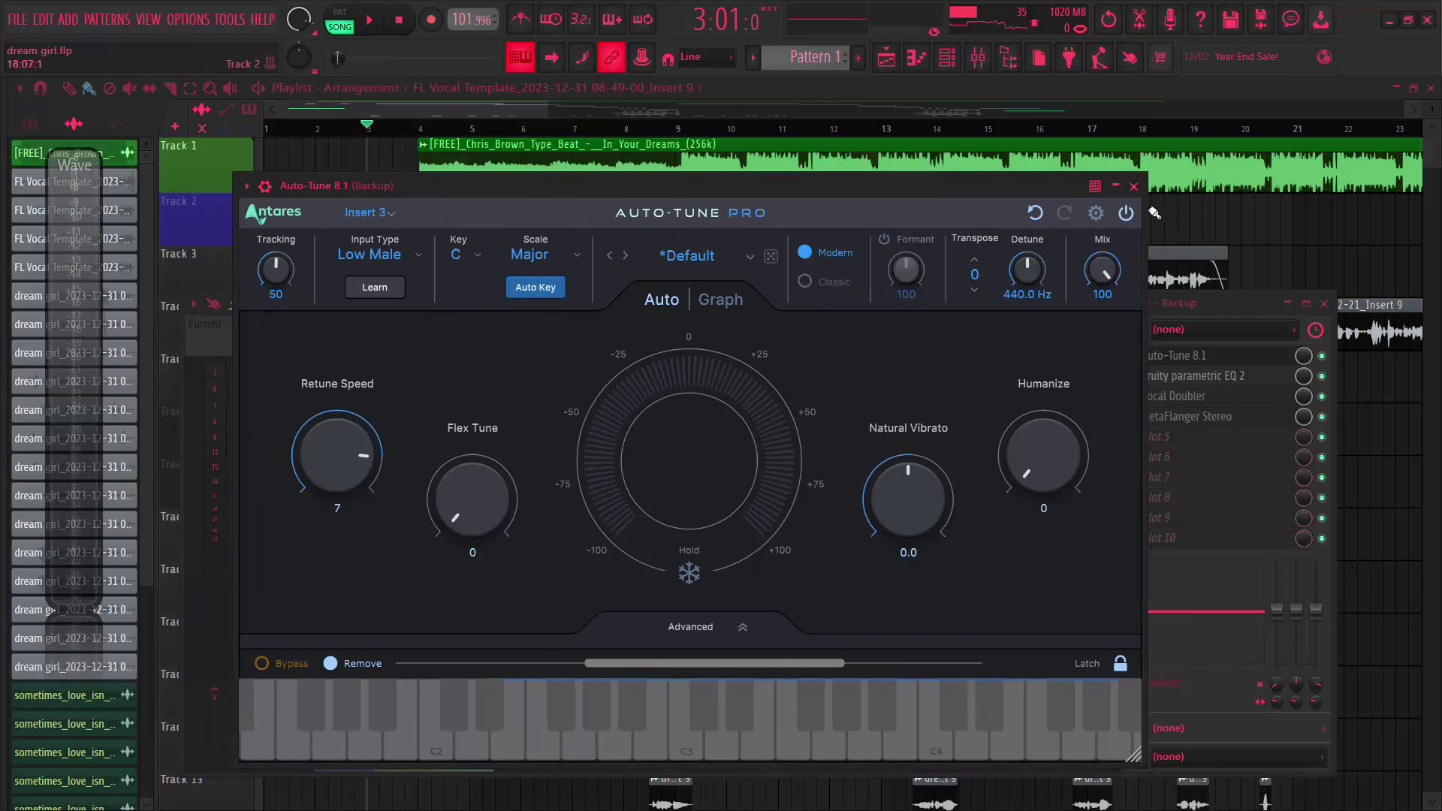
click(1133, 186)
Examine the Backup track's Fruity parametric EQ 2 curve and the Radio entry among its presets, and close the EQ.
click(1194, 380)
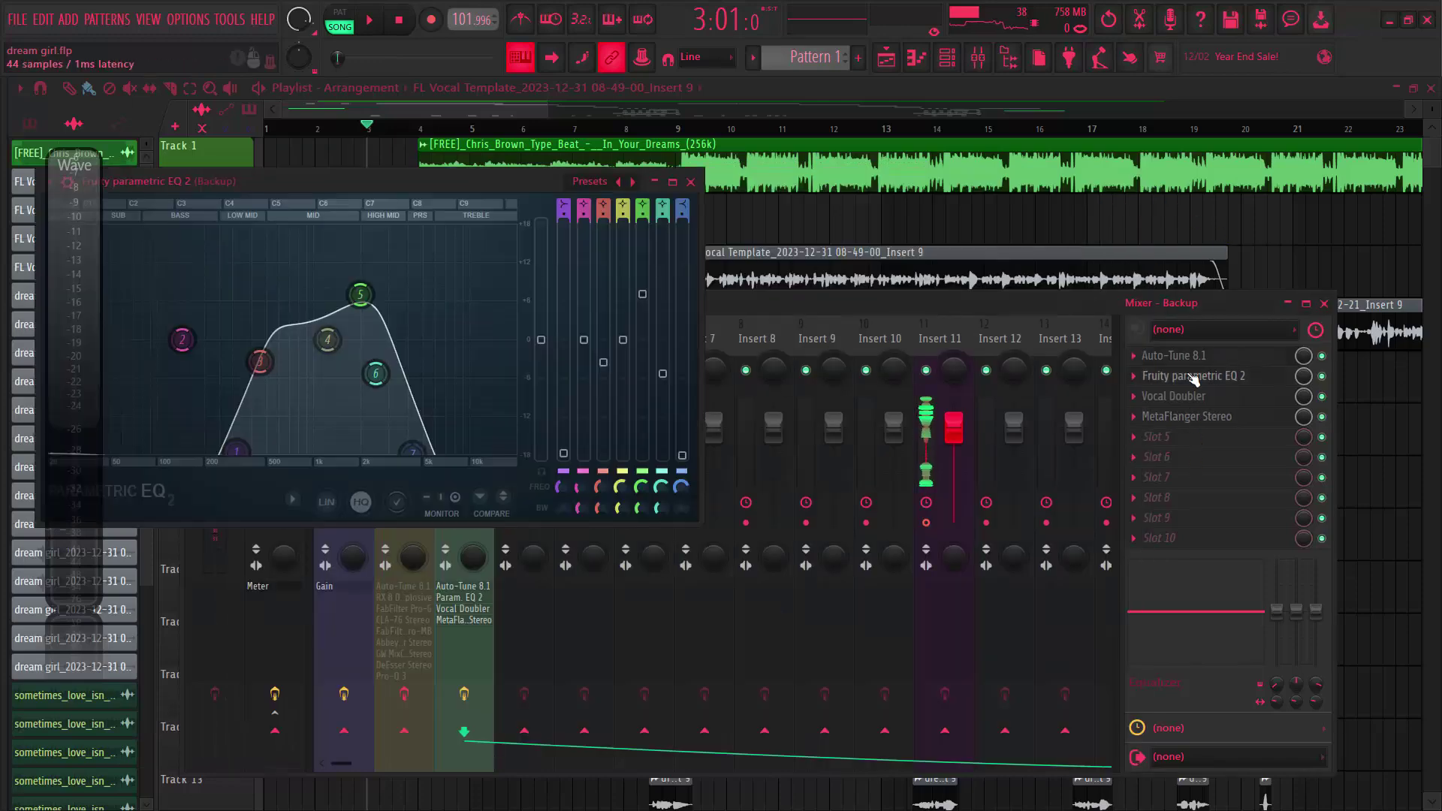
drag(446, 188, 807, 200)
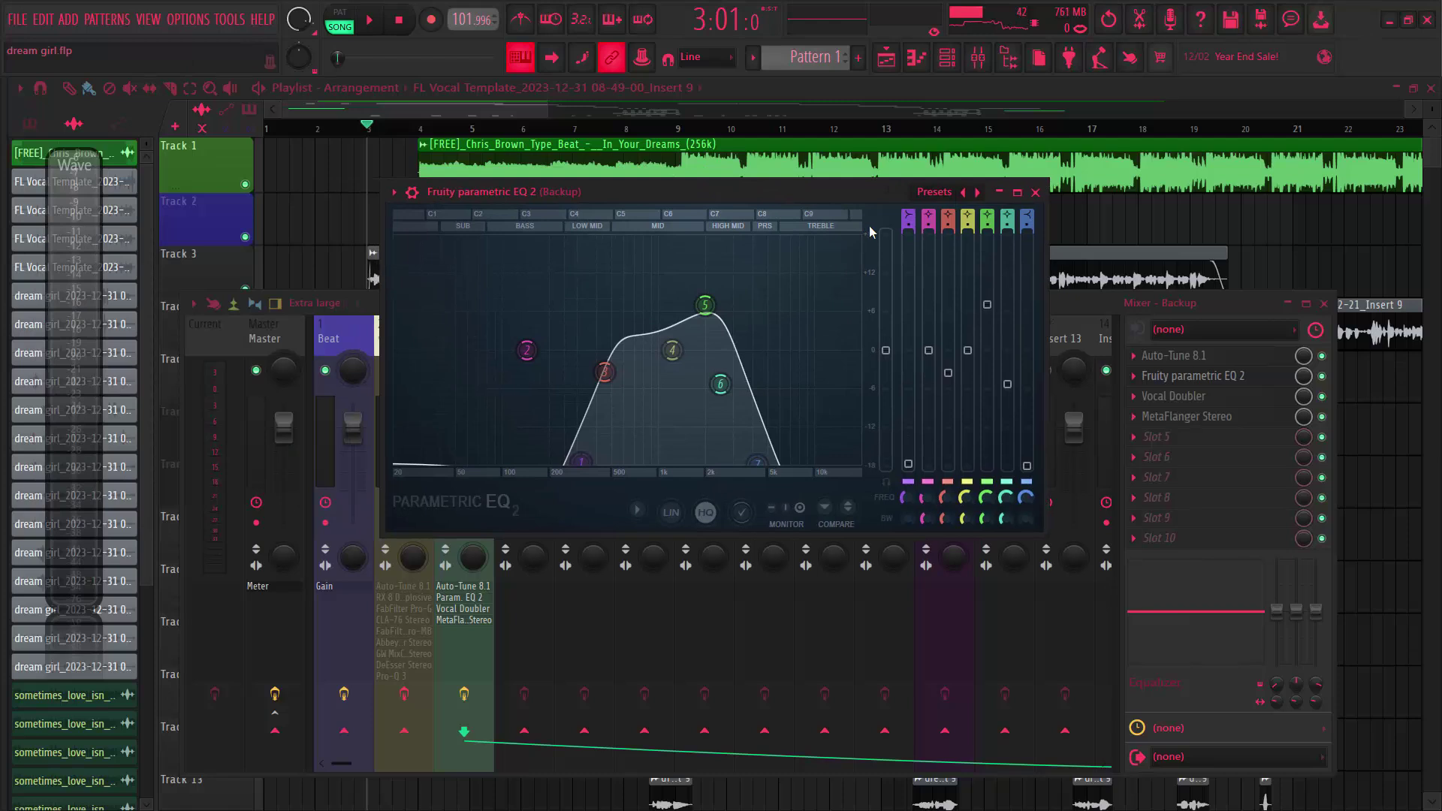
click(934, 192)
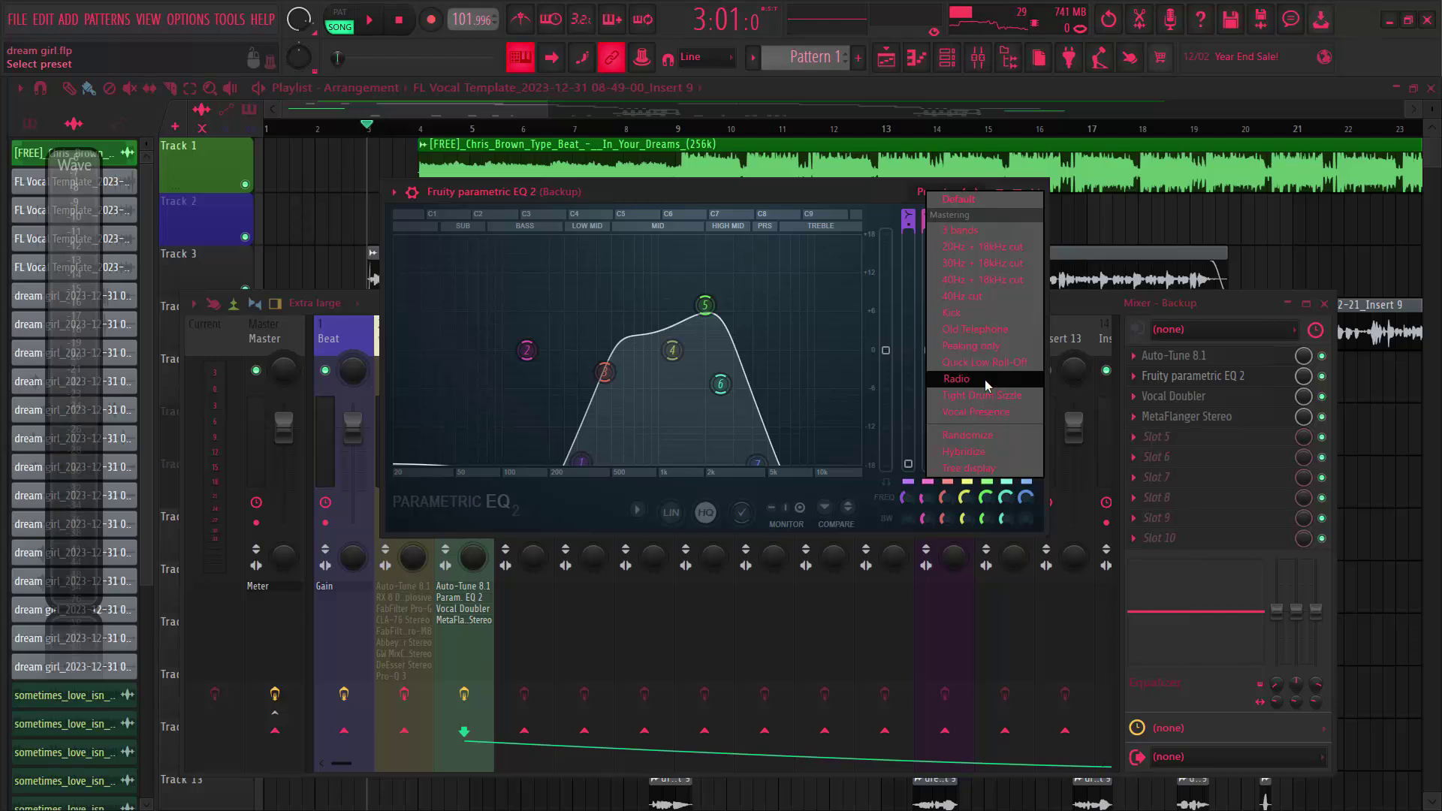
click(826, 196)
click(1035, 192)
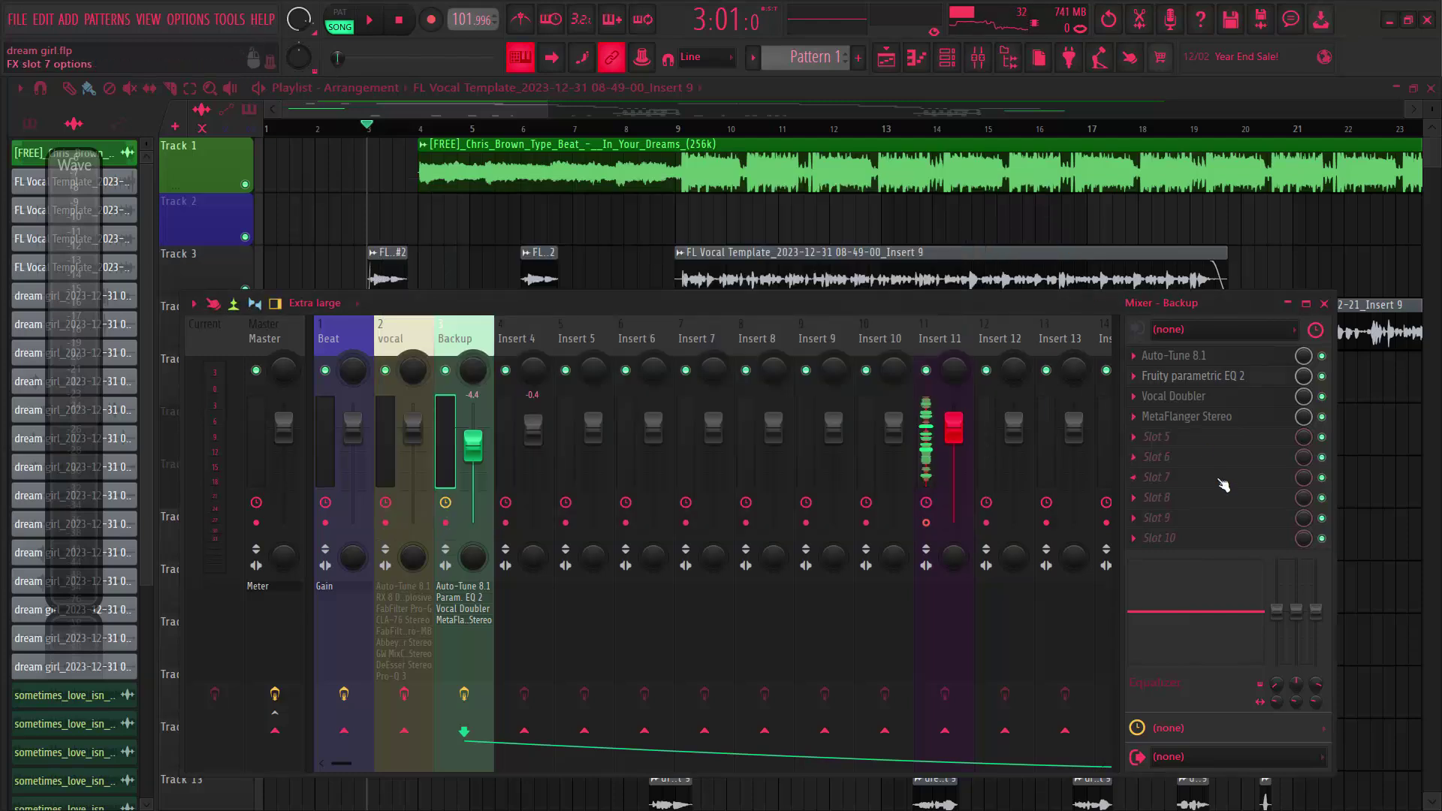
Examine the separation, variation and amount settings of the Backup track's Vocal Doubler, and close it.
click(1190, 398)
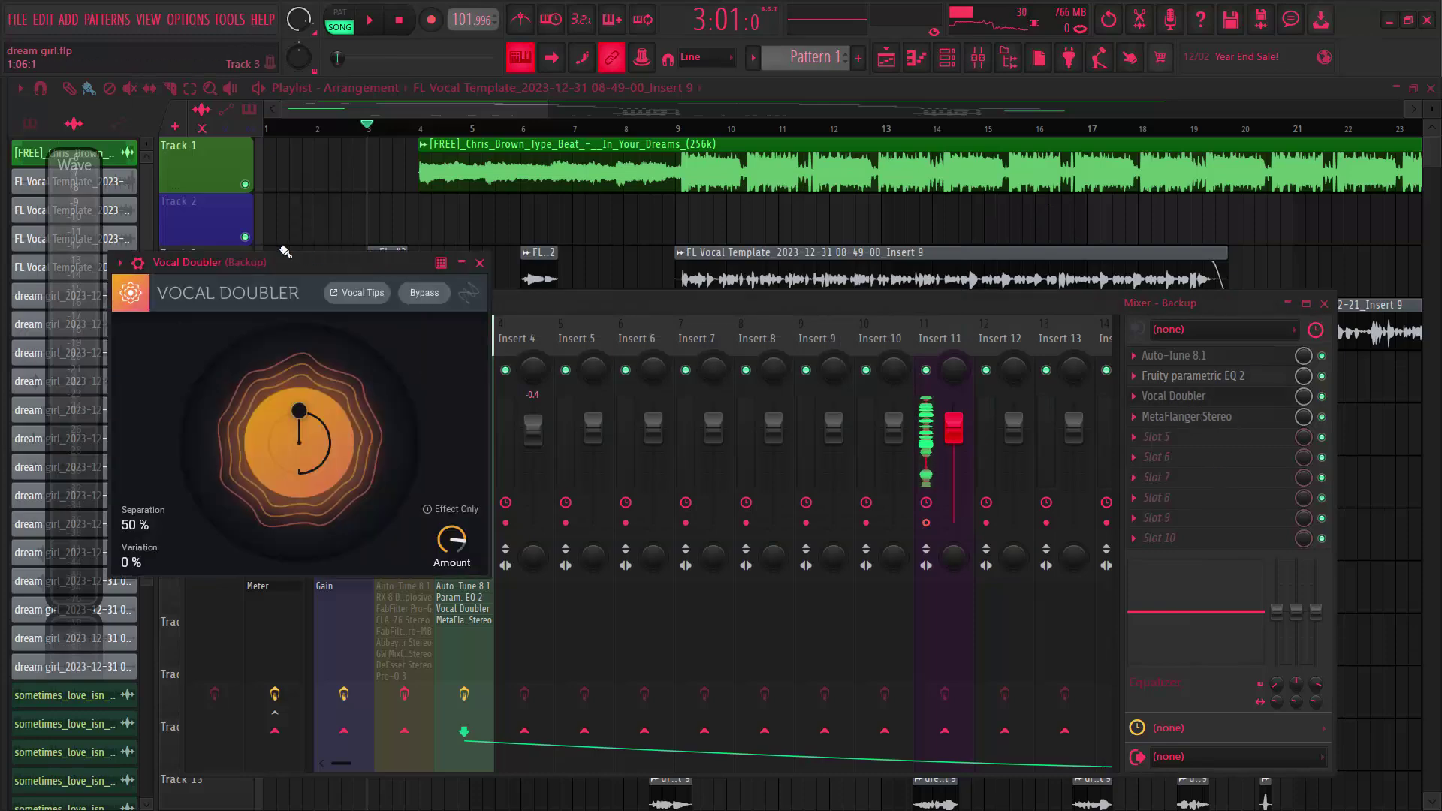
drag(297, 262, 765, 261)
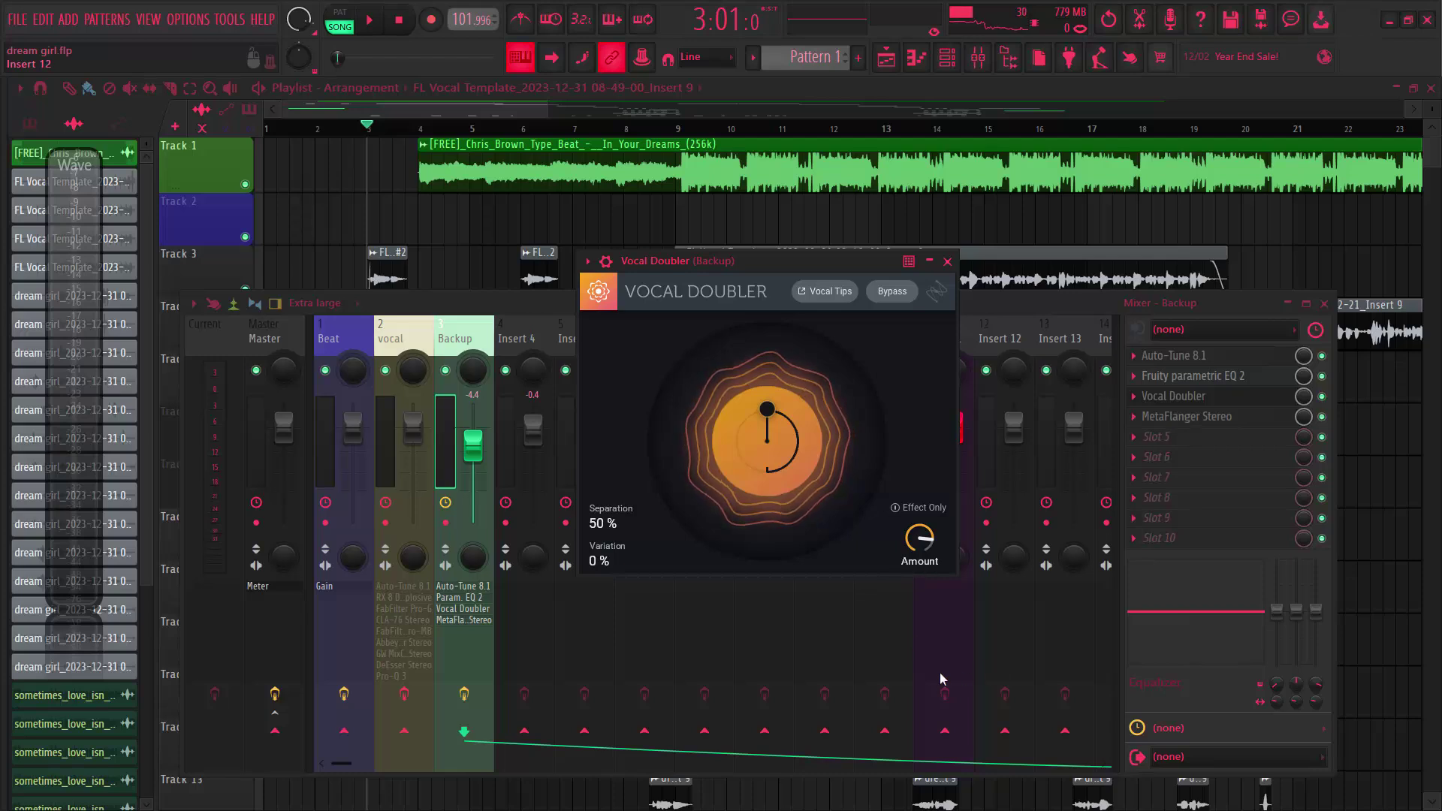
click(948, 262)
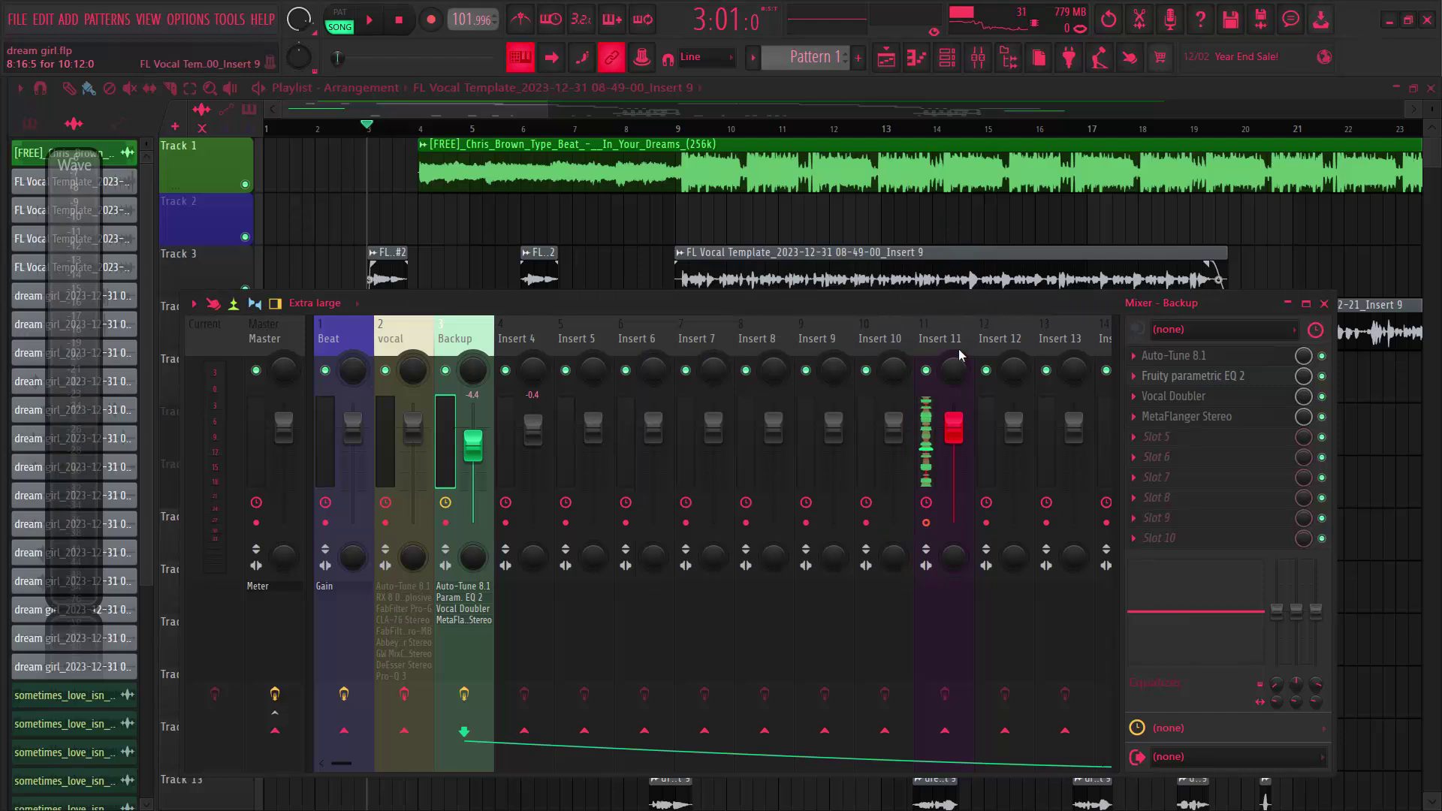
Examine the mix, feedback and modulation settings of the Backup track's MetaFlanger Stereo, and close it.
click(1185, 417)
drag(453, 109, 763, 310)
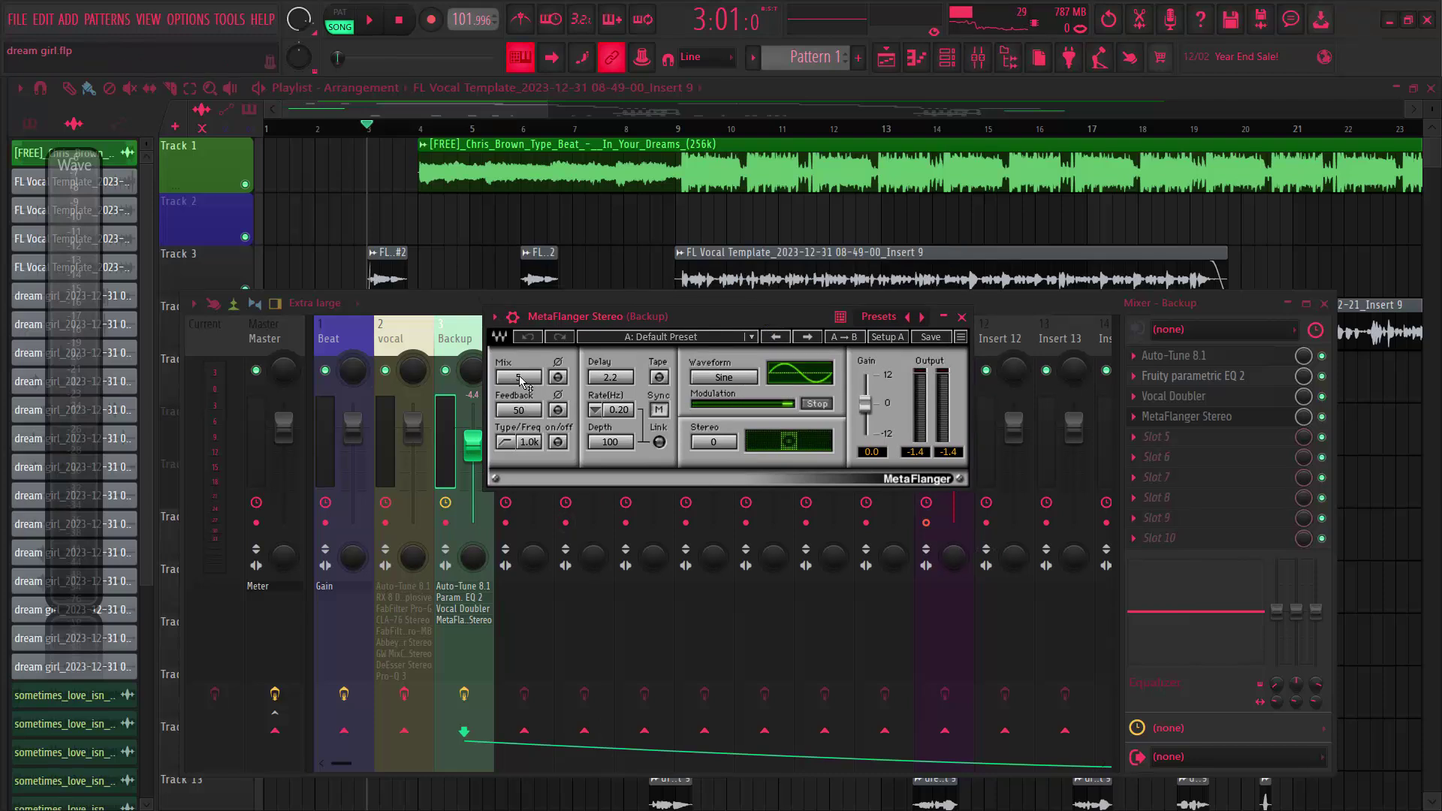
click(961, 316)
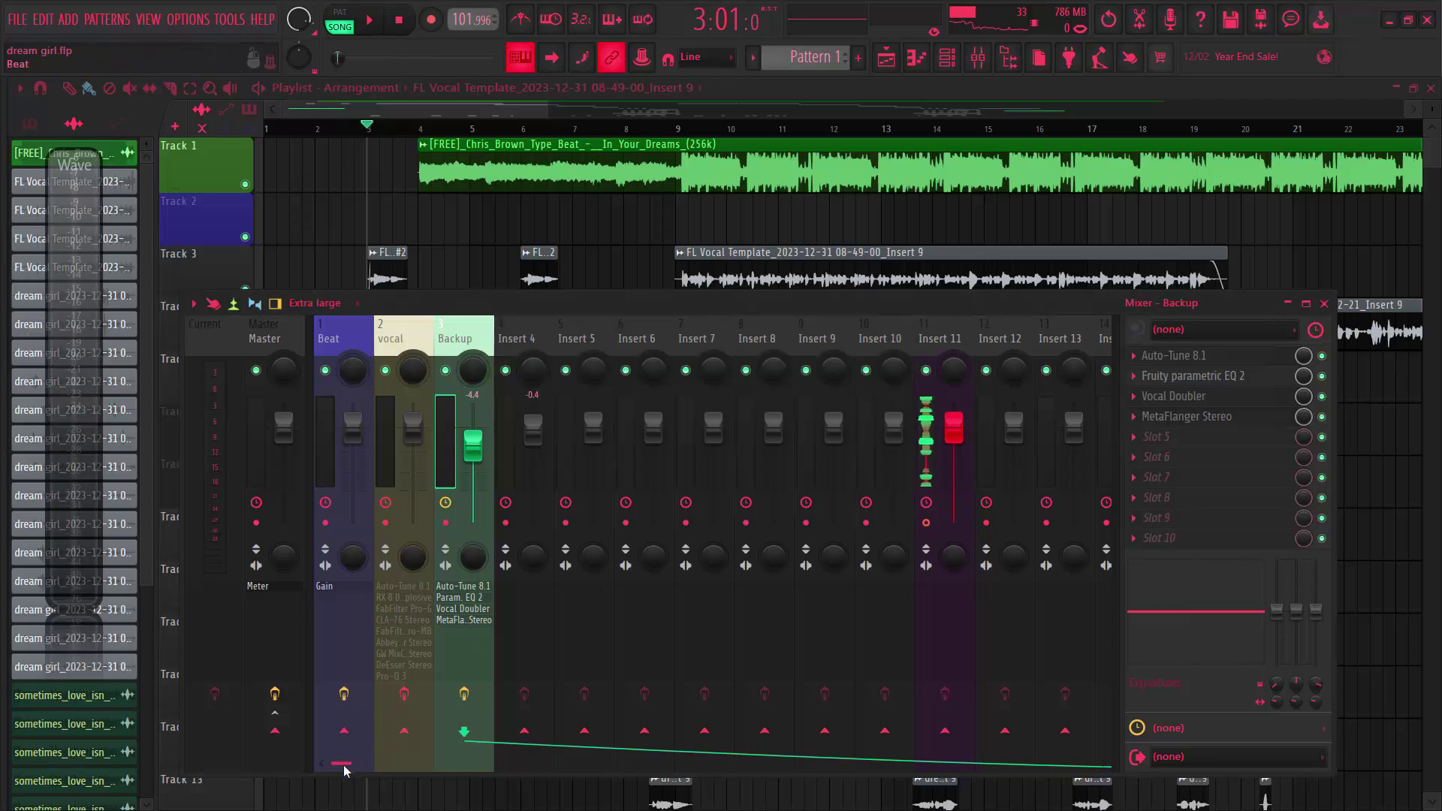
Select the Lead Vox track and examine the settings of its ValhallaVintageVerb and Vocal Doubler, closing each plugin.
drag(367, 764, 514, 481)
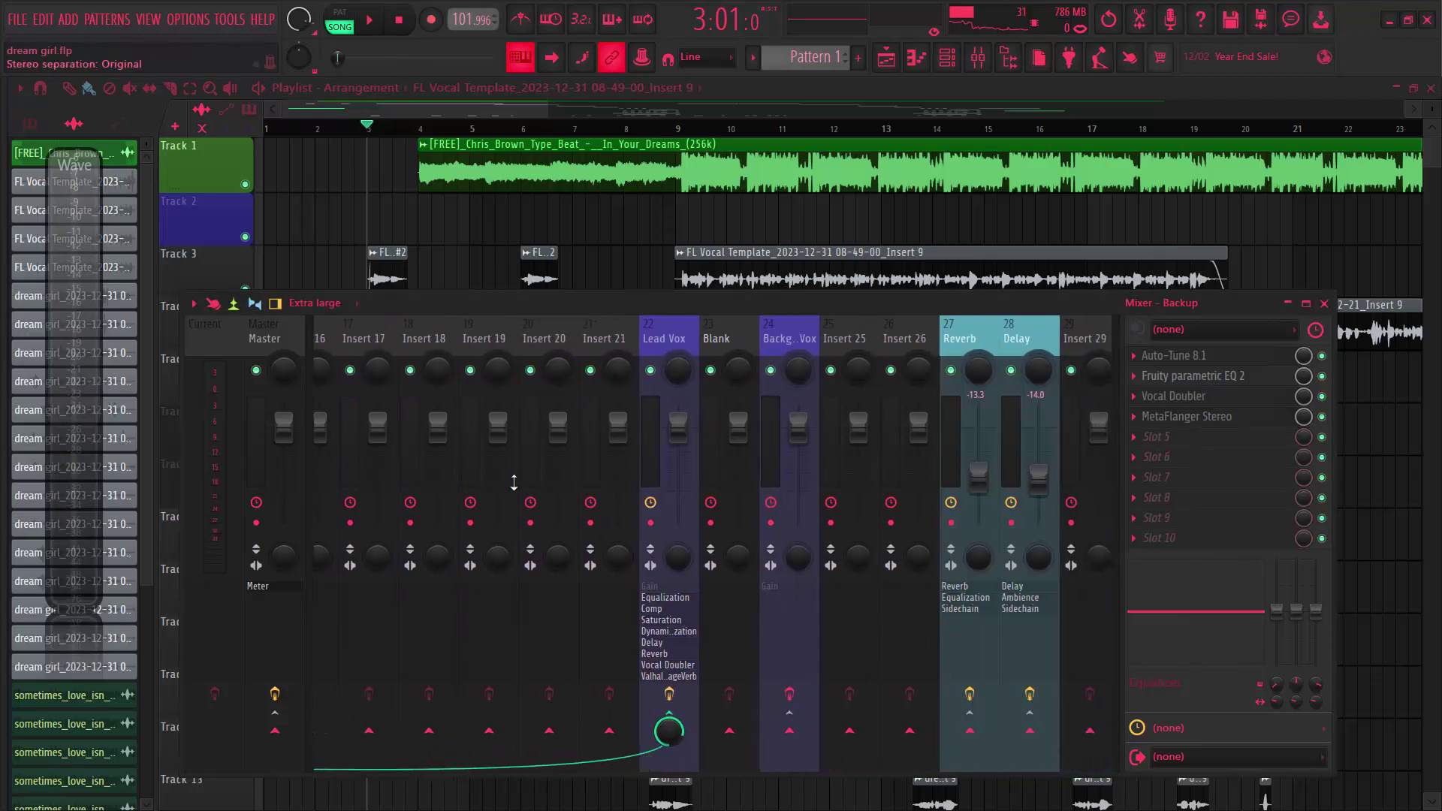
click(652, 340)
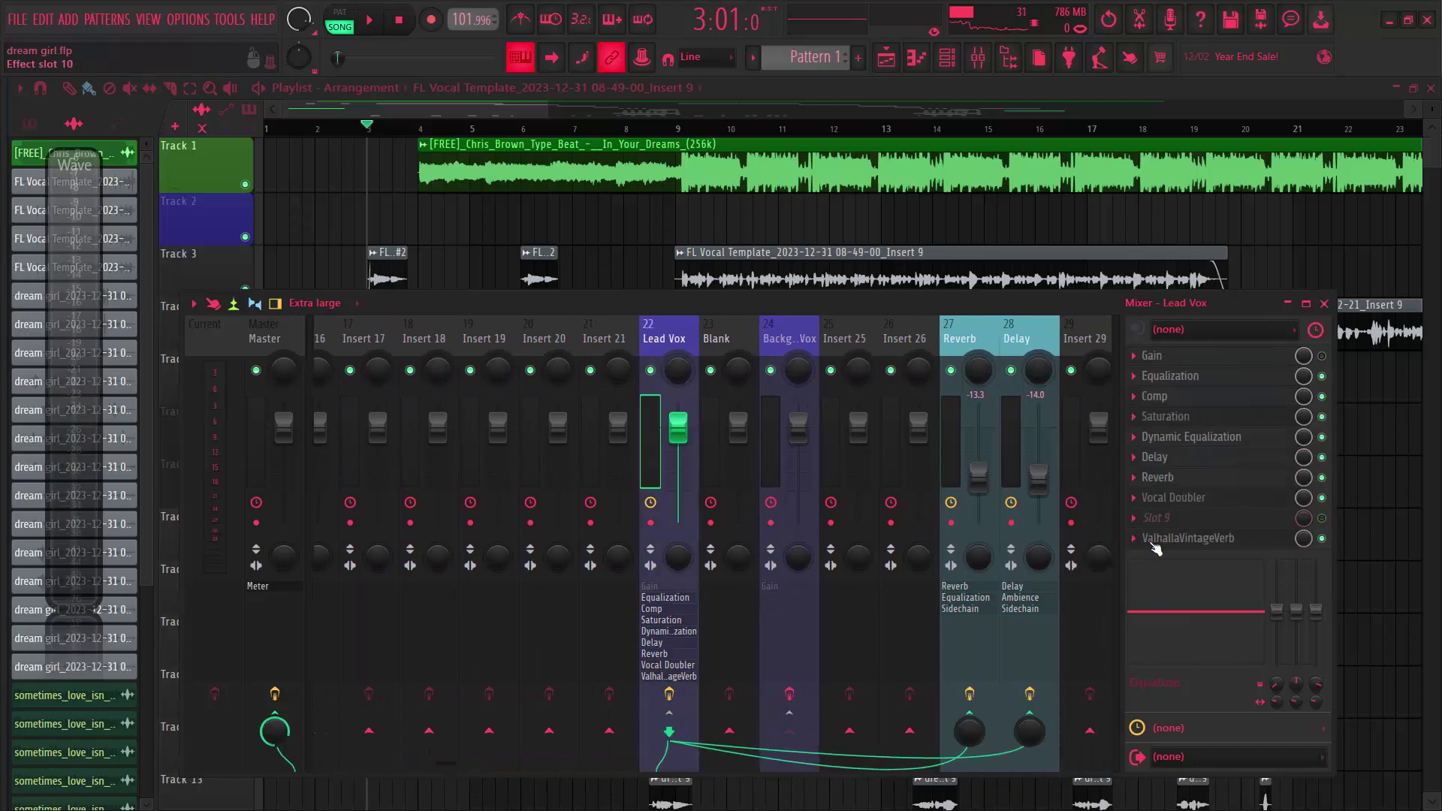
click(1158, 543)
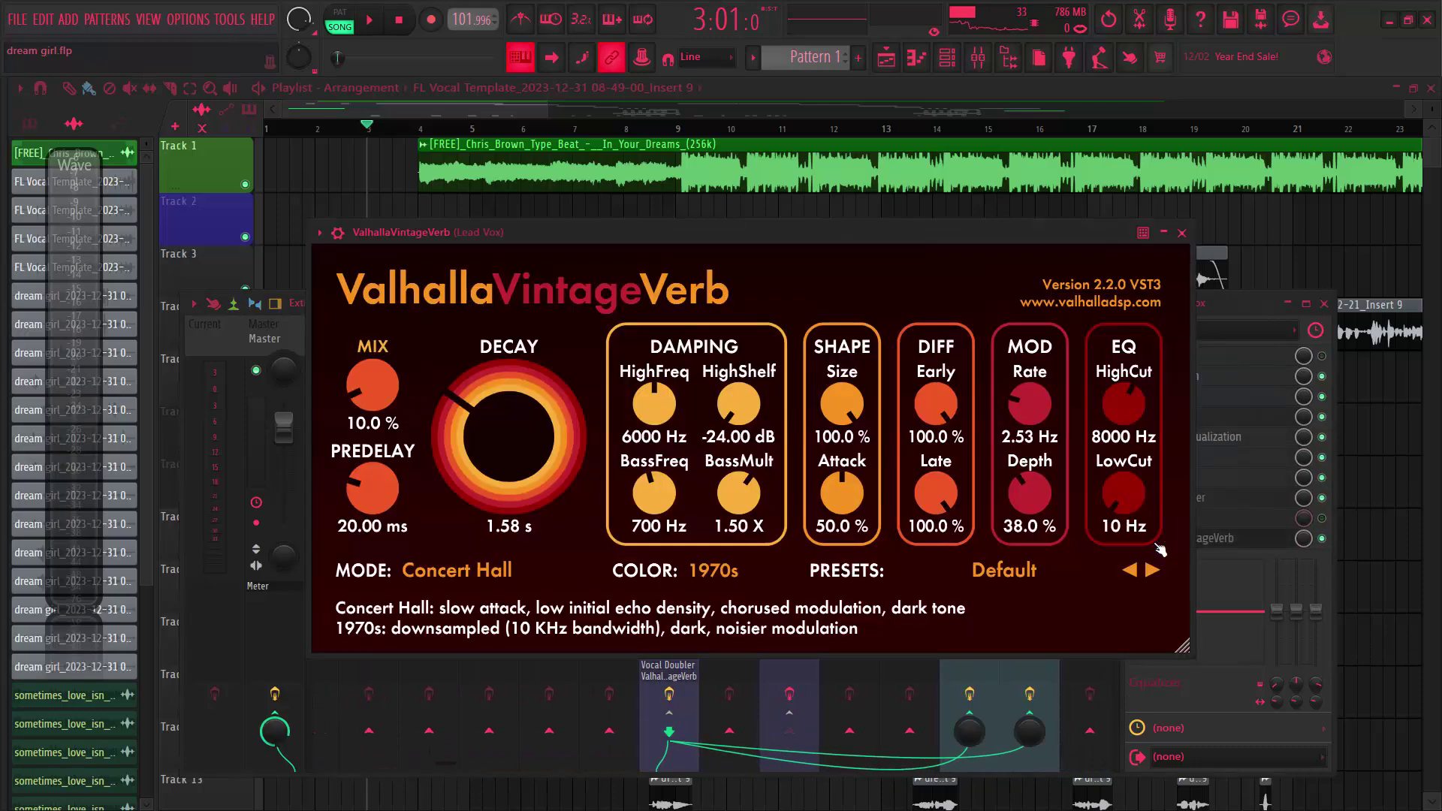
click(1182, 234)
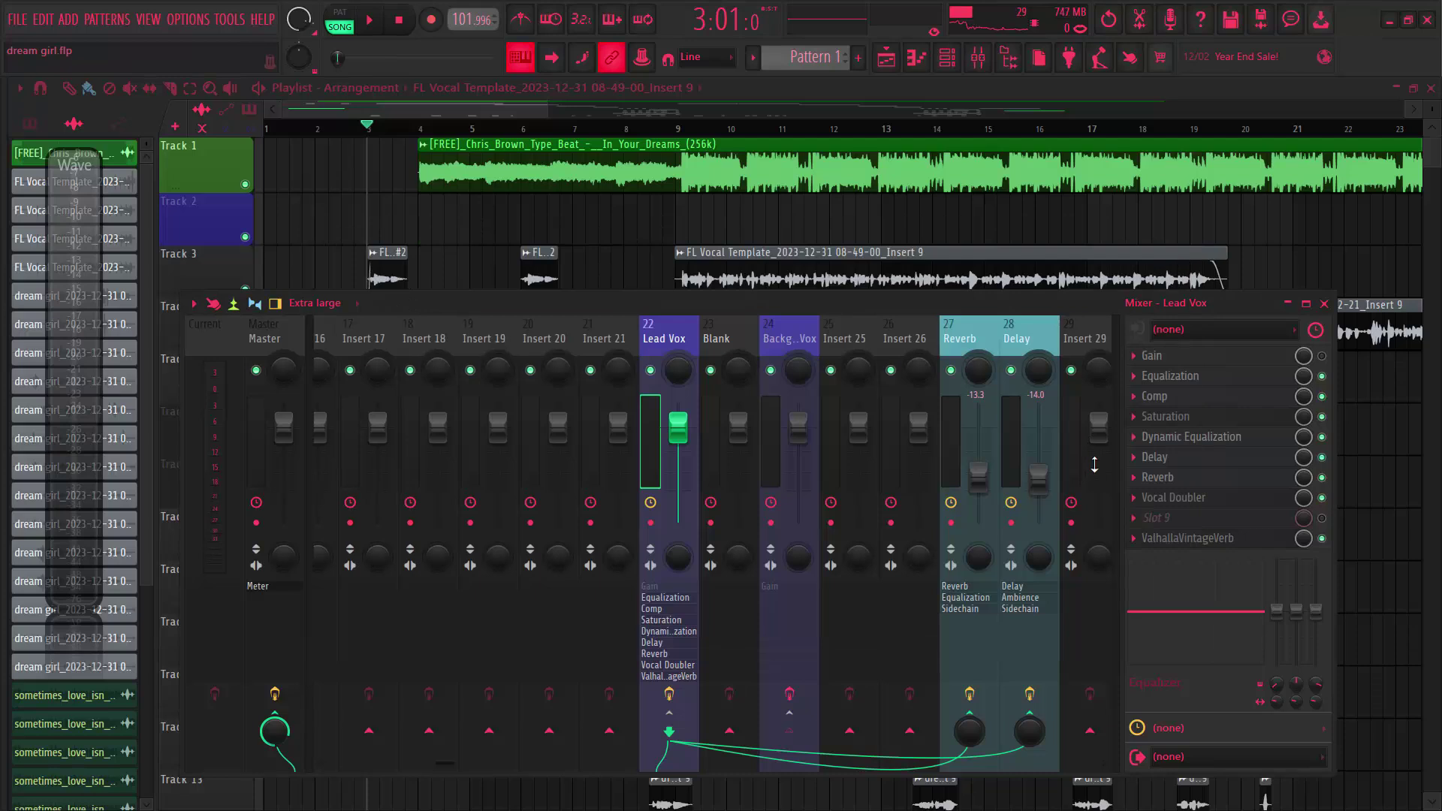
click(1169, 499)
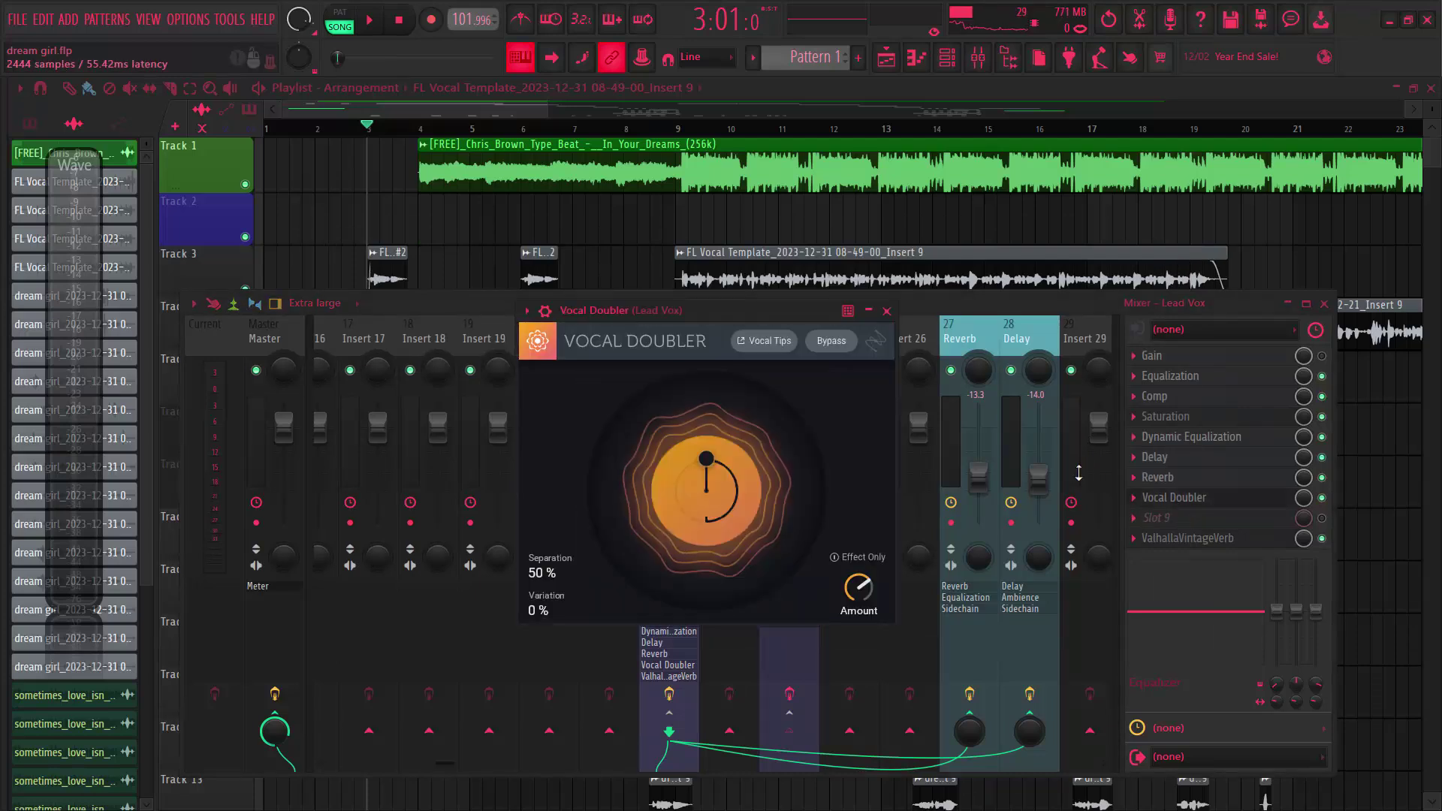
click(887, 311)
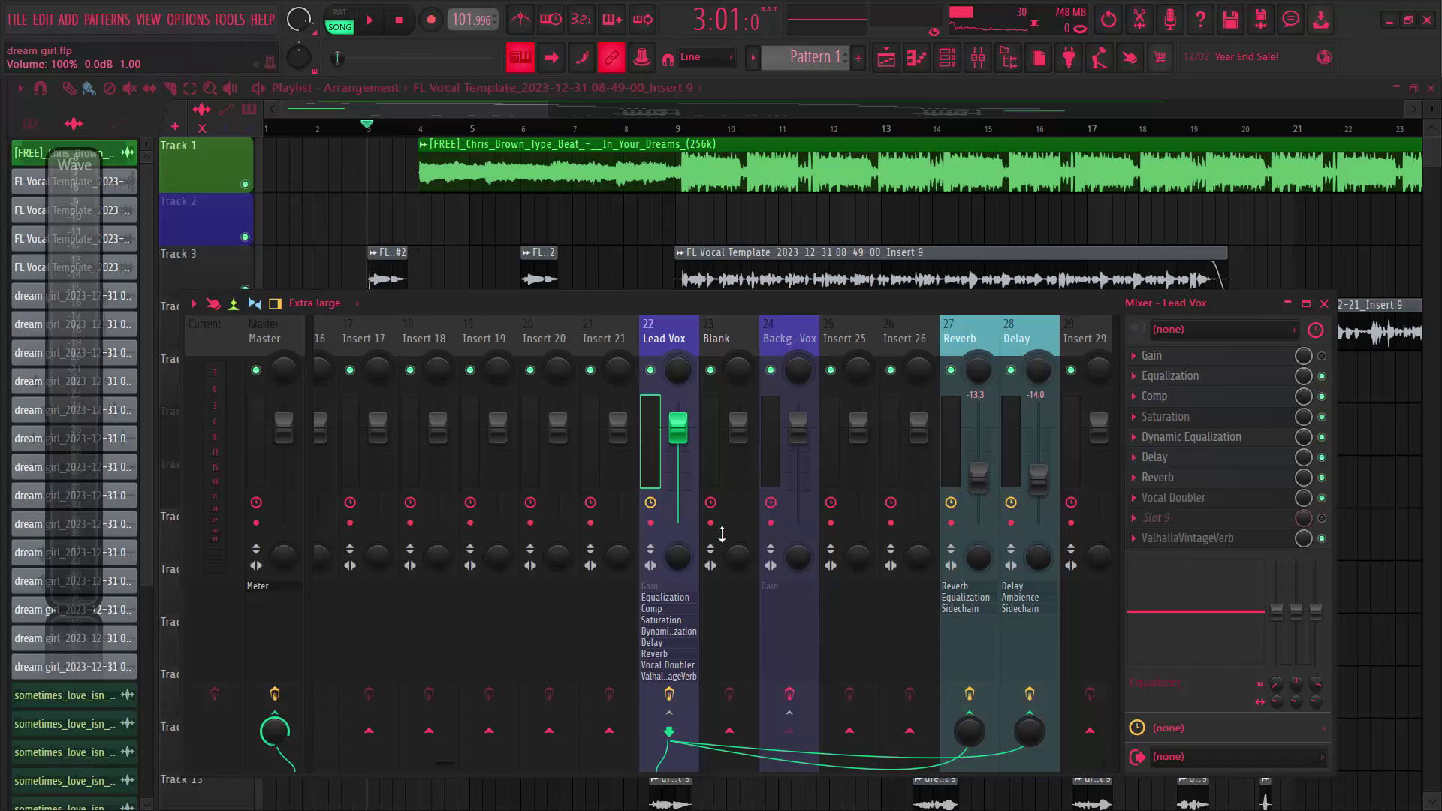
Audition the song from bar 3 with the Lead Vox and Backup effects active, closing the mixer during playback.
key(space)
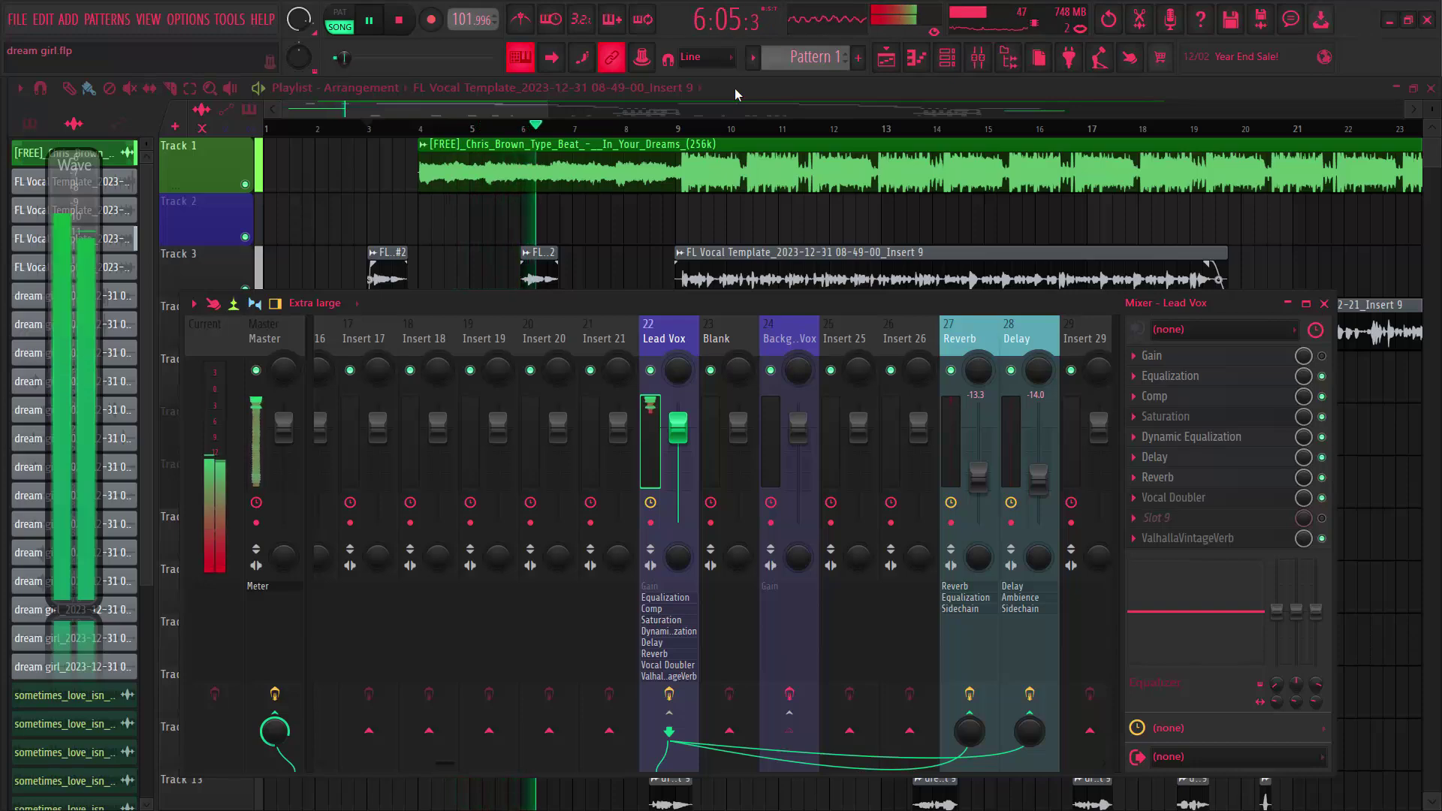
key(F9)
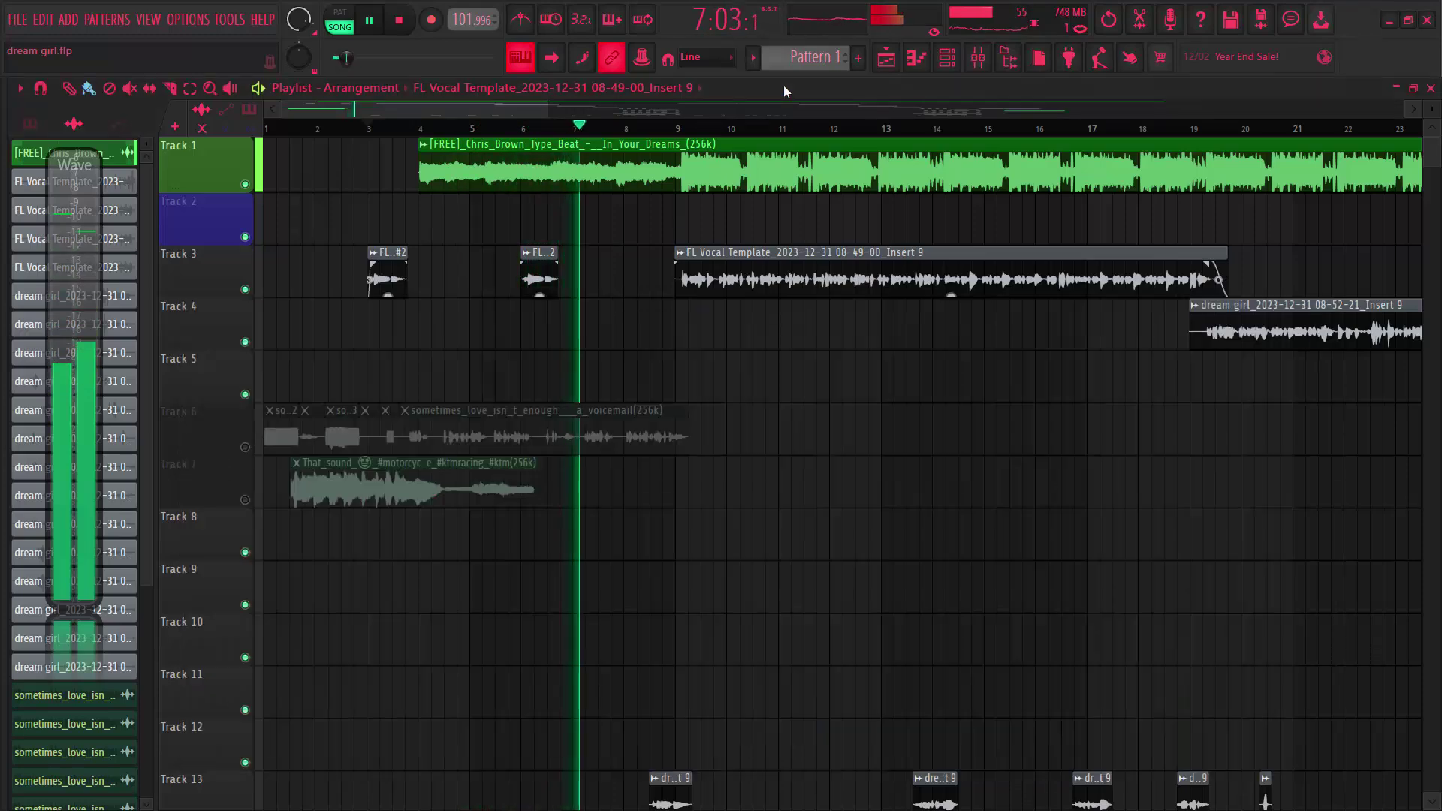
key(space)
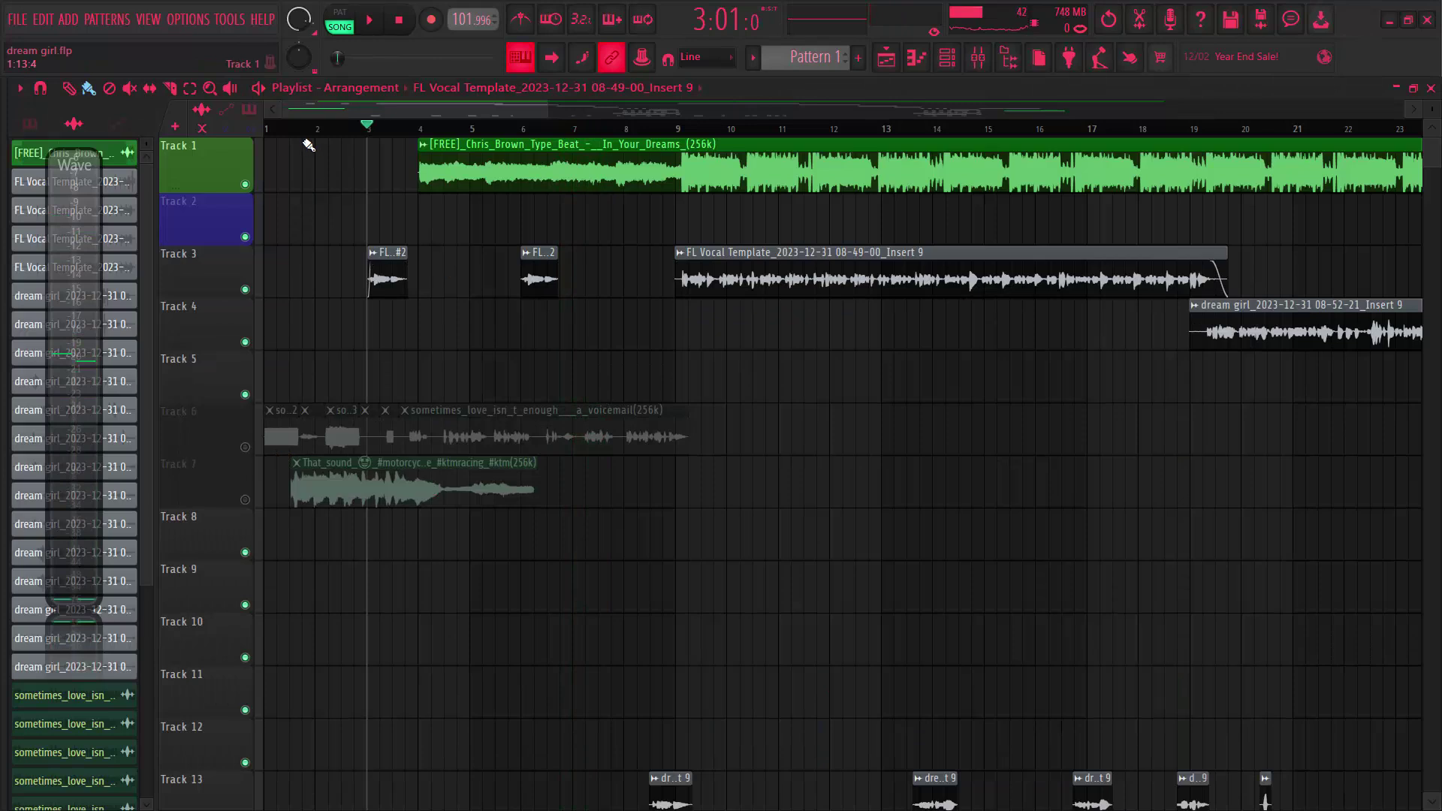
Move the playback position to 1:09, unmute Track 6 and Track 7, and play the full intro.
click(291, 133)
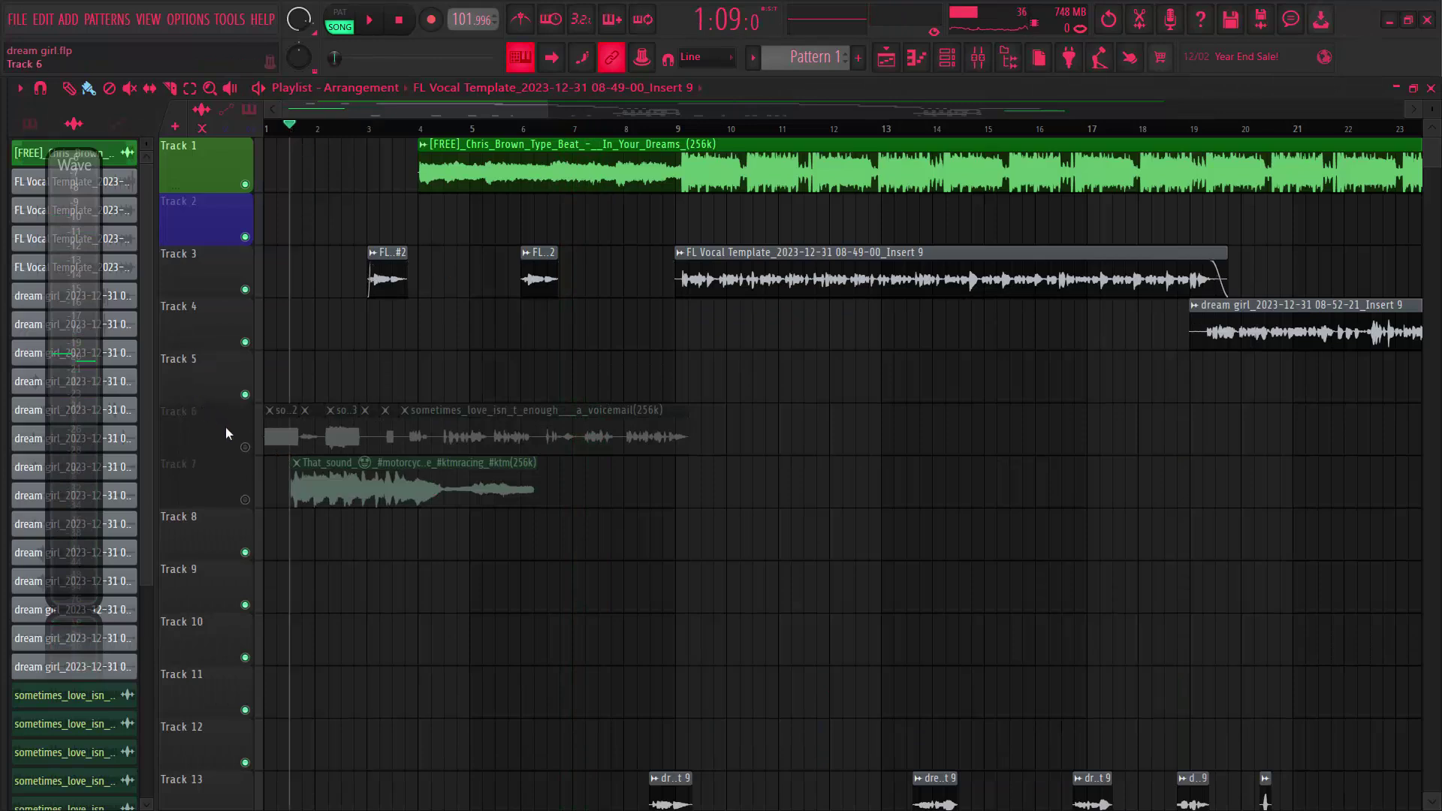
click(246, 448)
click(245, 500)
key(space)
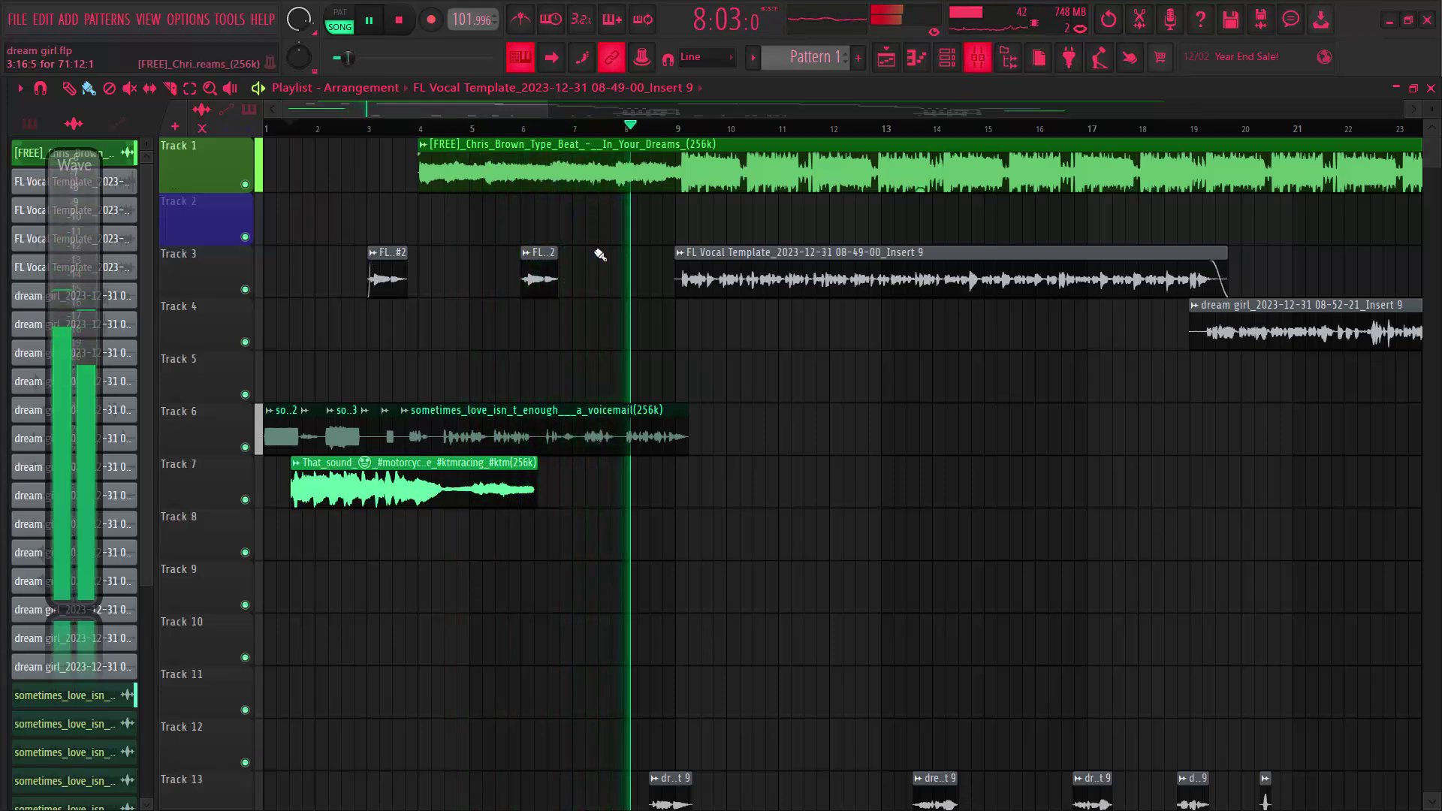
key(space)
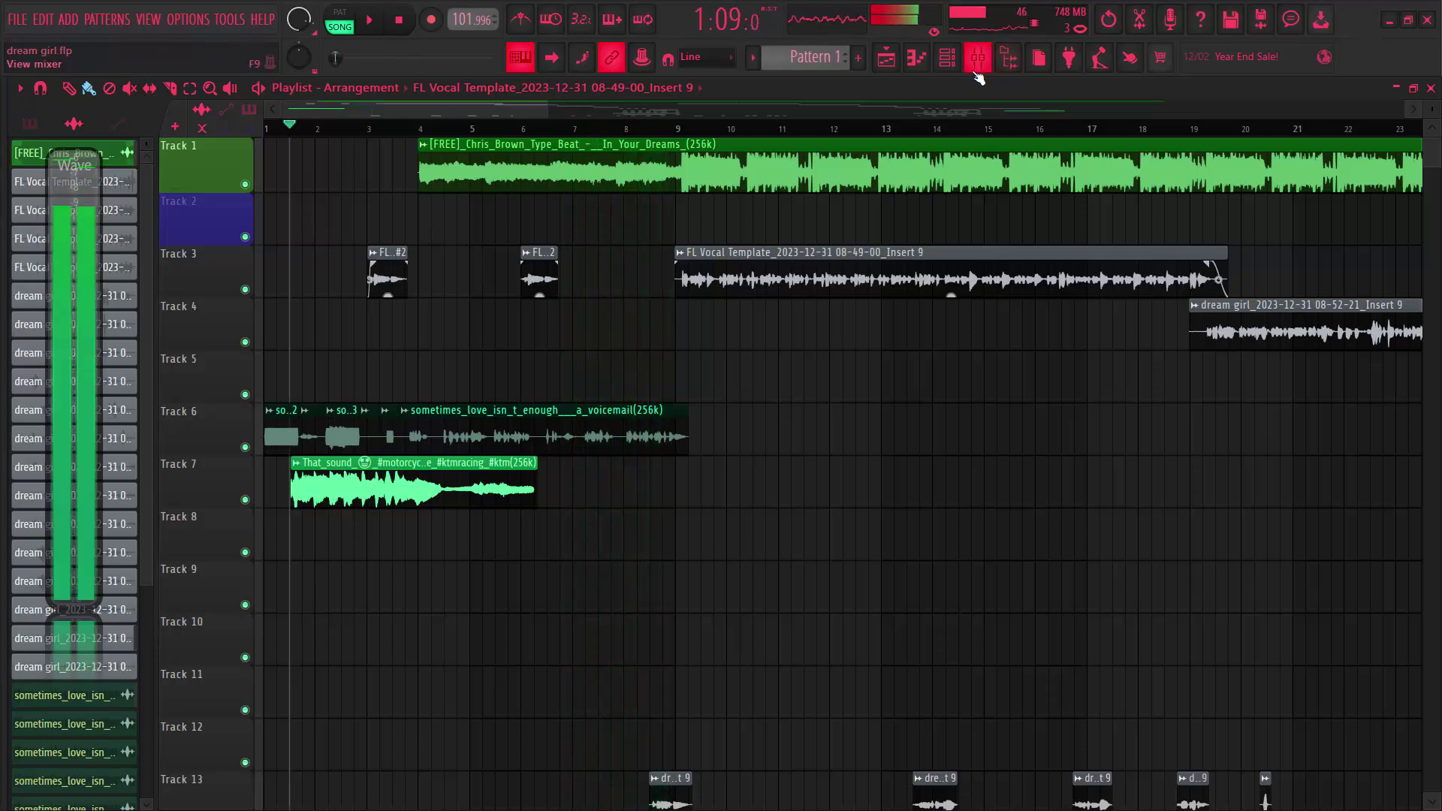
click(978, 60)
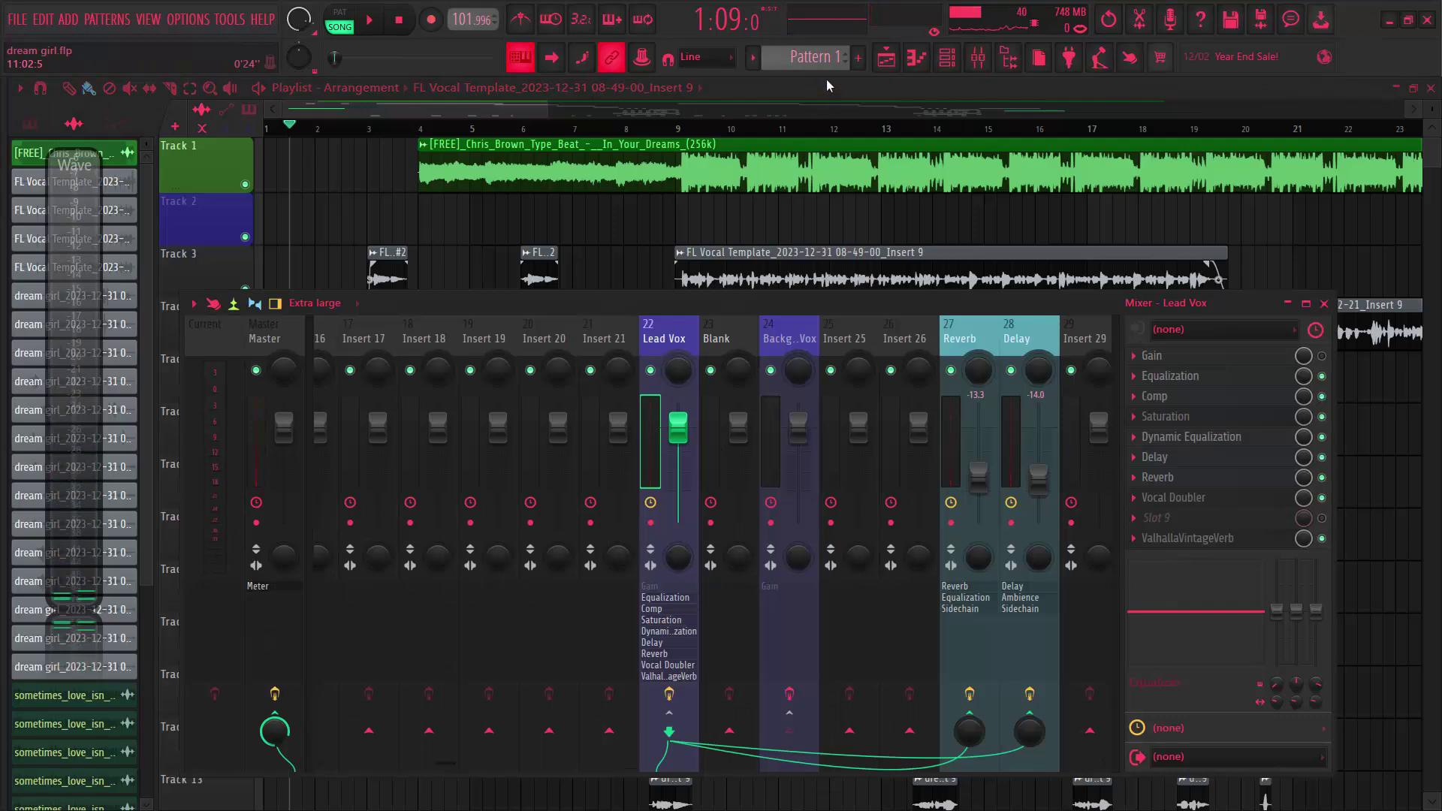
key(F9)
drag(486, 110, 349, 170)
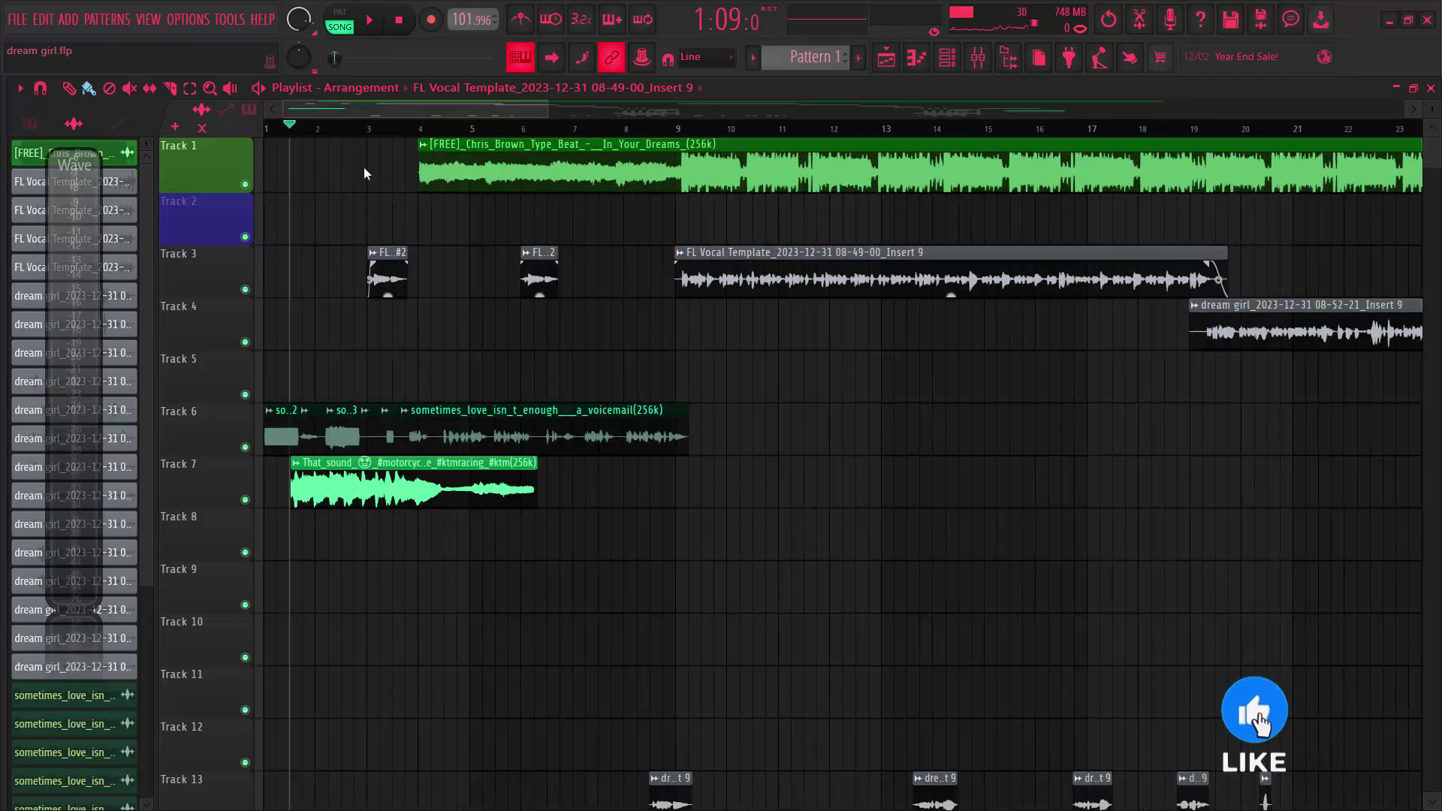